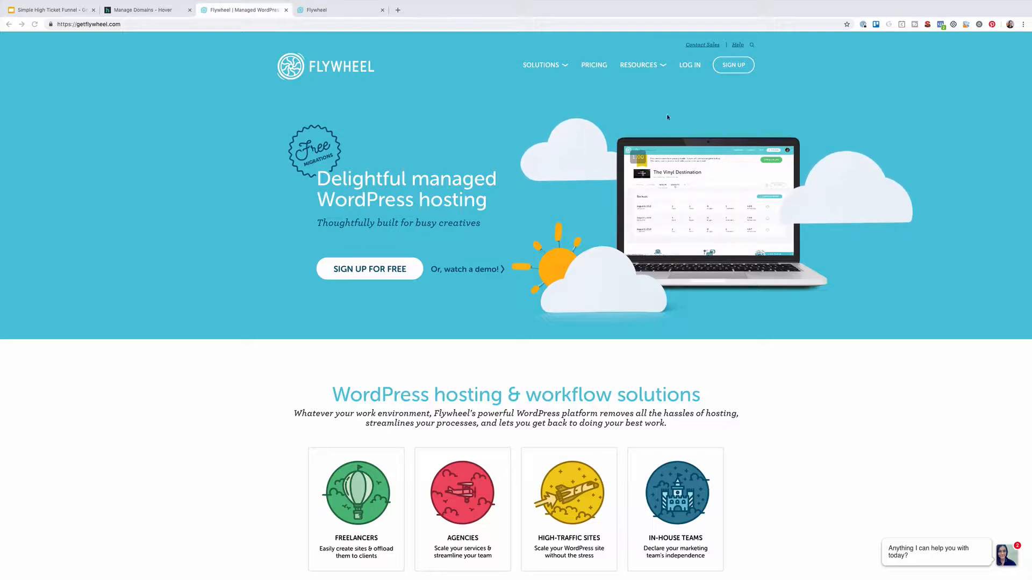
# Go to Flywheel's sign-up page, then to the tab for creating a new WordPress site
pyautogui.click(732, 65)
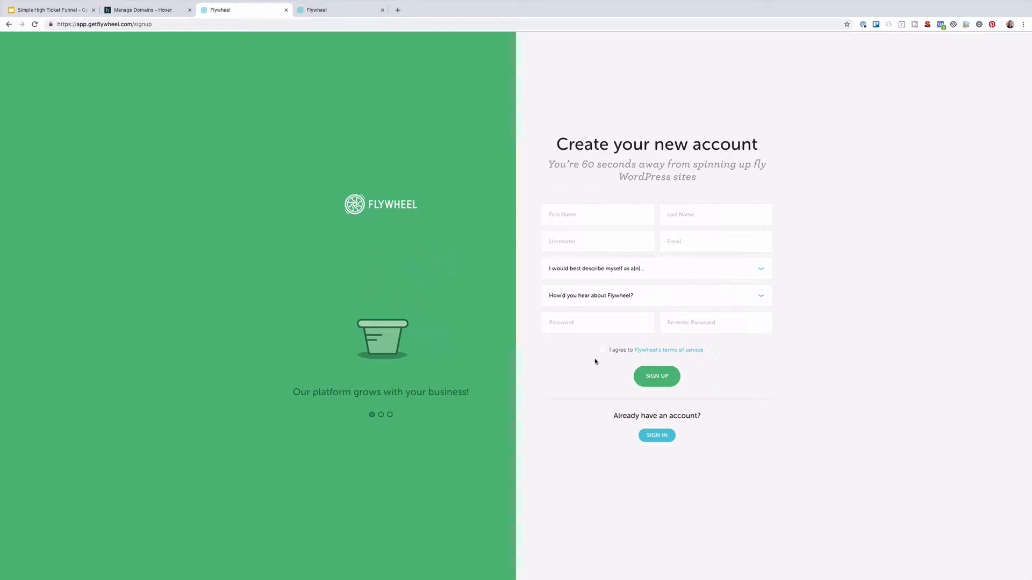
pyautogui.click(345, 9)
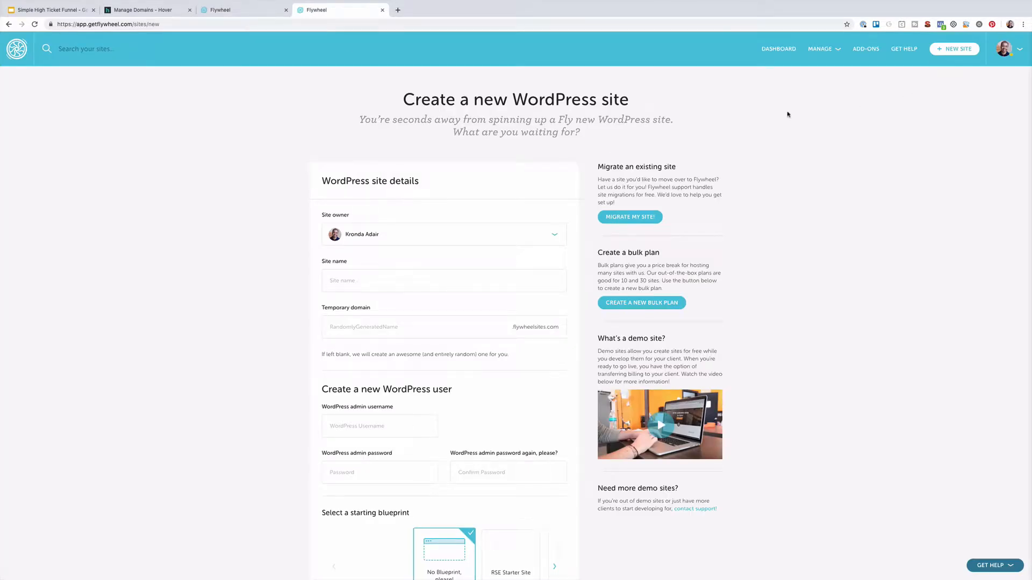
# Enter site name 'Build My Web Empire', domain 'webempire', the admin username and autofilled passwords
pyautogui.click(347, 288)
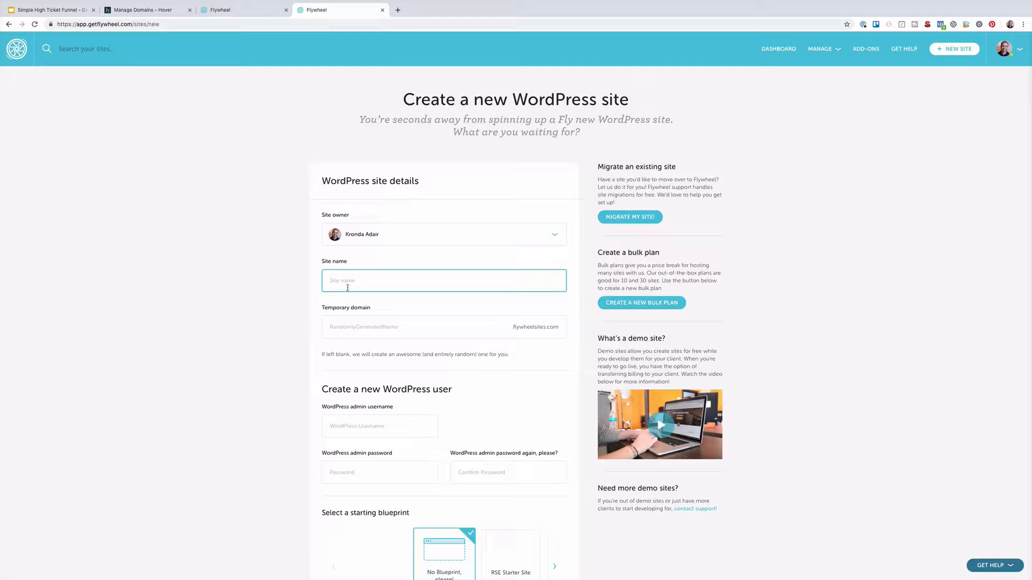
pyautogui.write('Build My Web Empire')
pyautogui.click(345, 323)
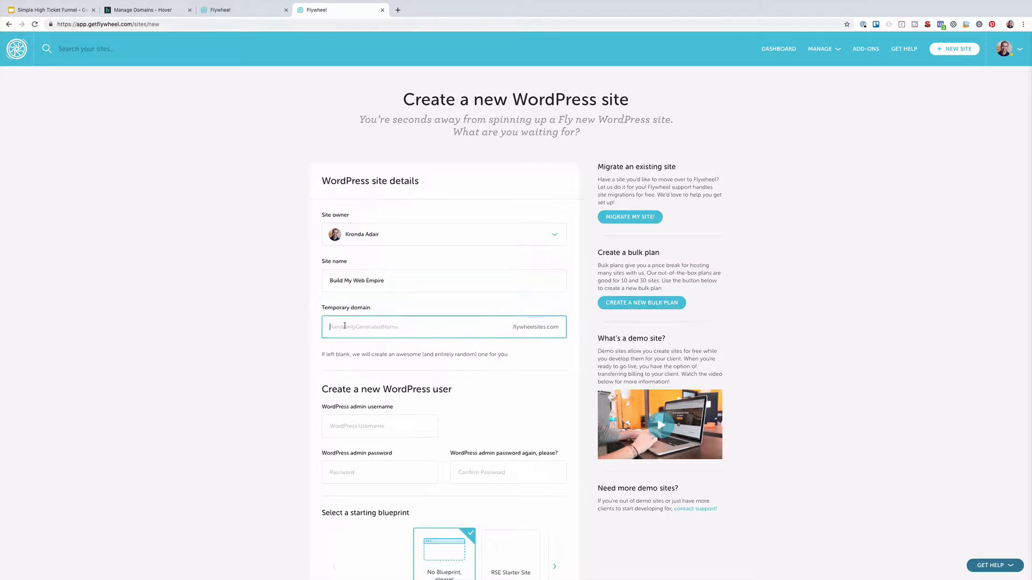
pyautogui.write('webim')
pyautogui.press('BackSpace')
pyautogui.press('BackSpace')
pyautogui.write('empire')
pyautogui.press('Tab')
pyautogui.write('kronda')
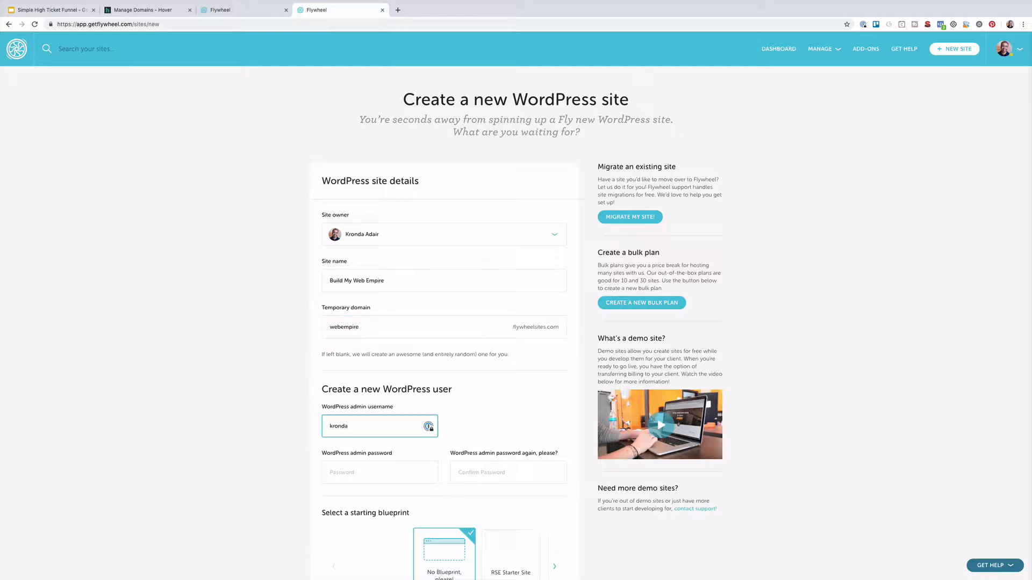
pyautogui.click(364, 477)
pyautogui.click(429, 473)
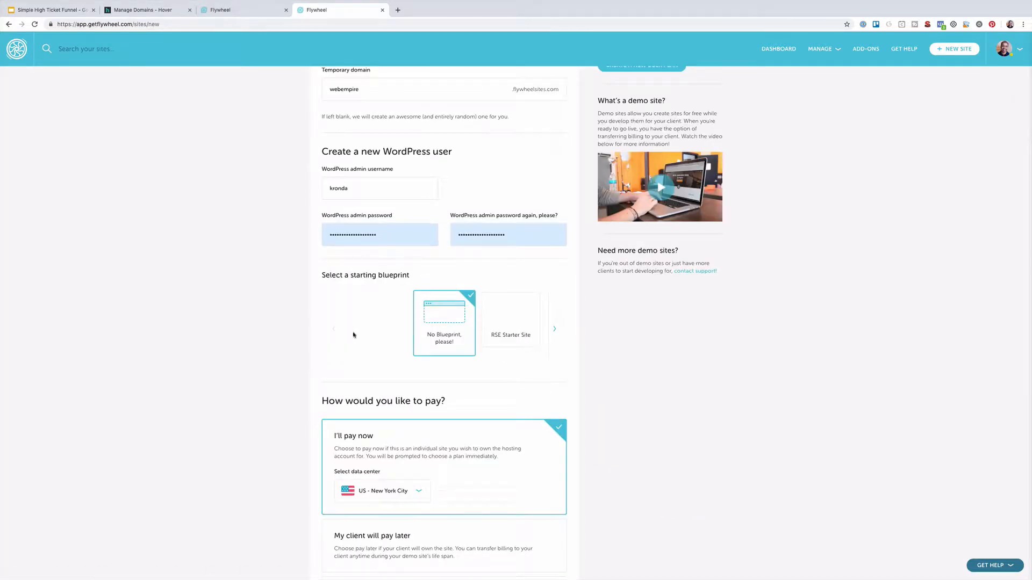
# Choose to add the site to the existing bulk plan
pyautogui.scroll(-3, 353, 335)
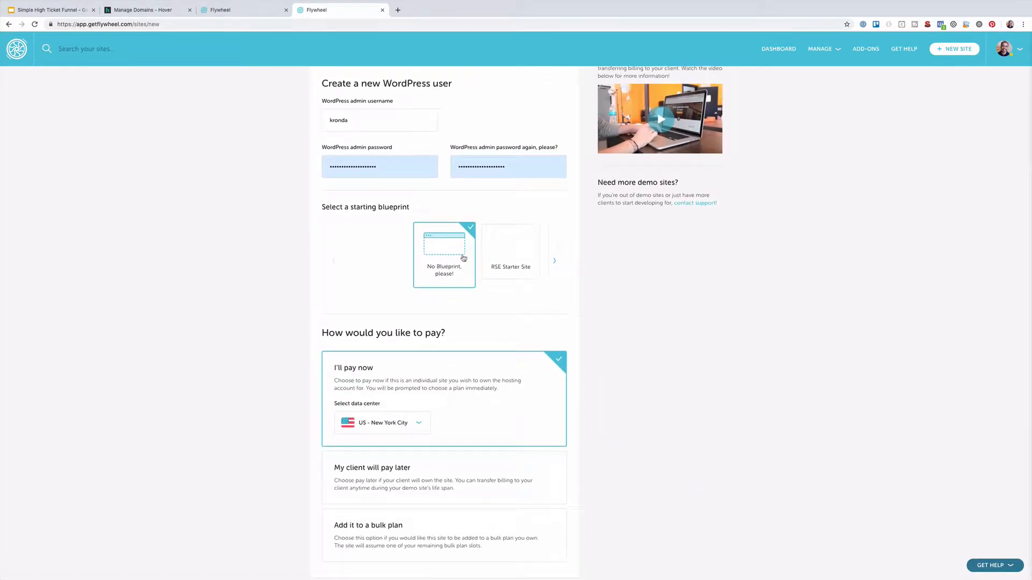
pyautogui.scroll(-3, 359, 288)
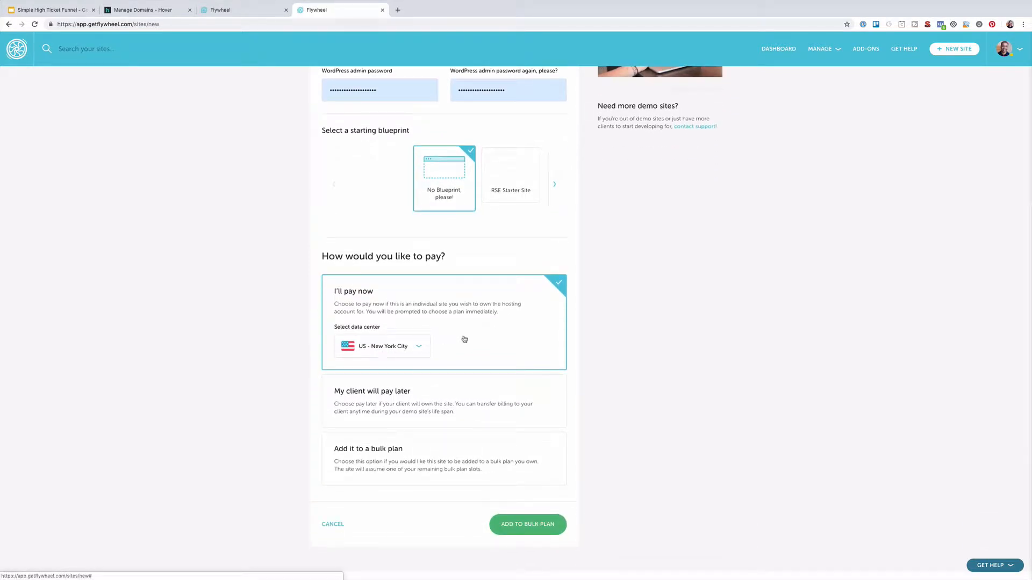
pyautogui.scroll(-2, 464, 339)
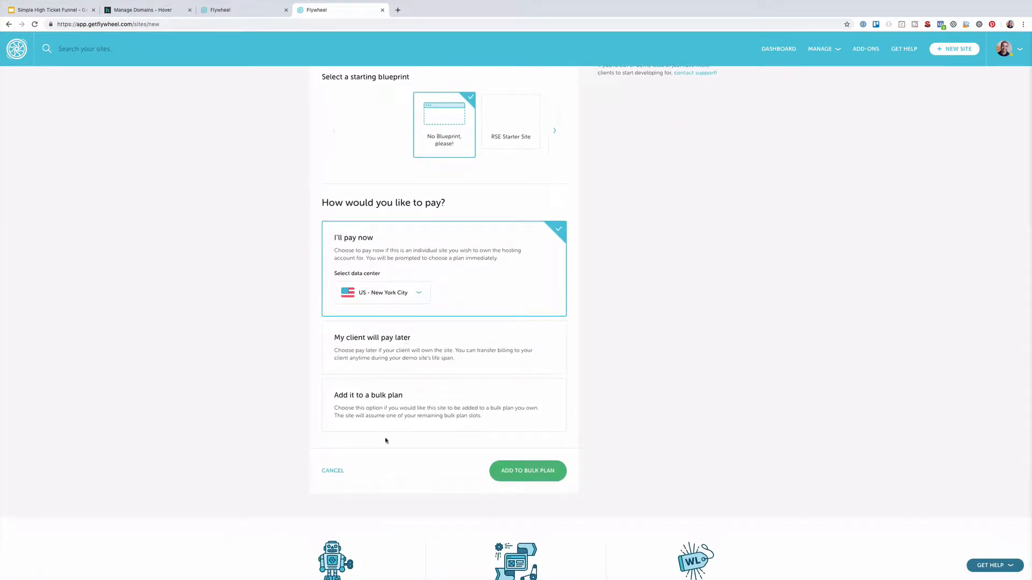
pyautogui.click(398, 407)
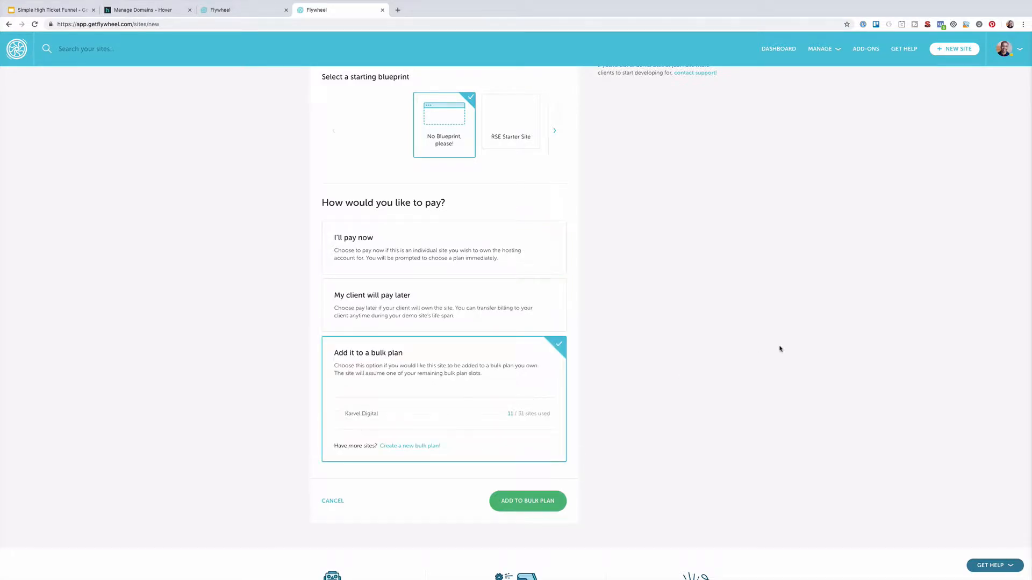
pyautogui.click(339, 416)
# Create the site under the bulk plan and turn its Privacy Mode off
pyautogui.click(527, 505)
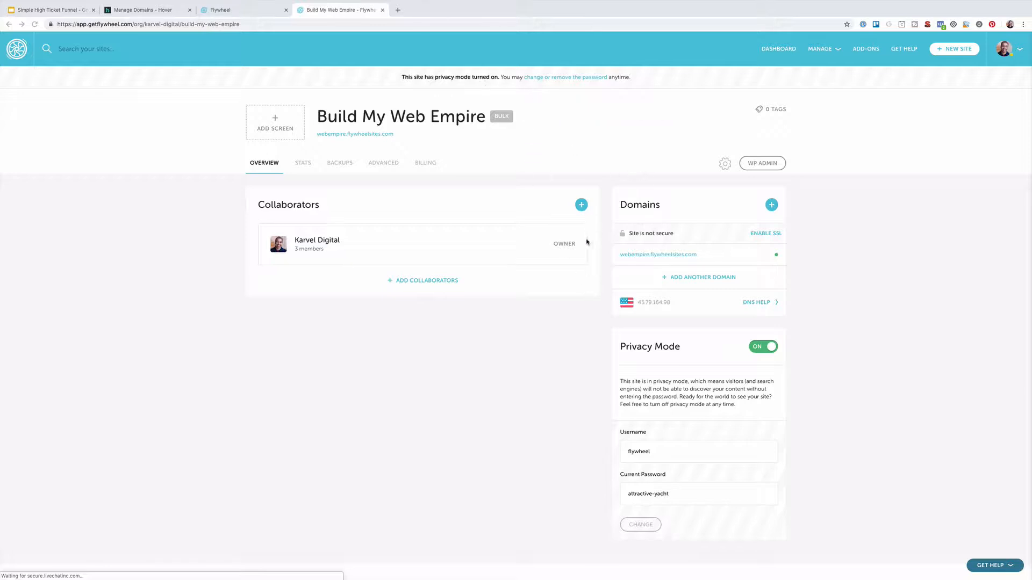
pyautogui.scroll(-1, 601, 335)
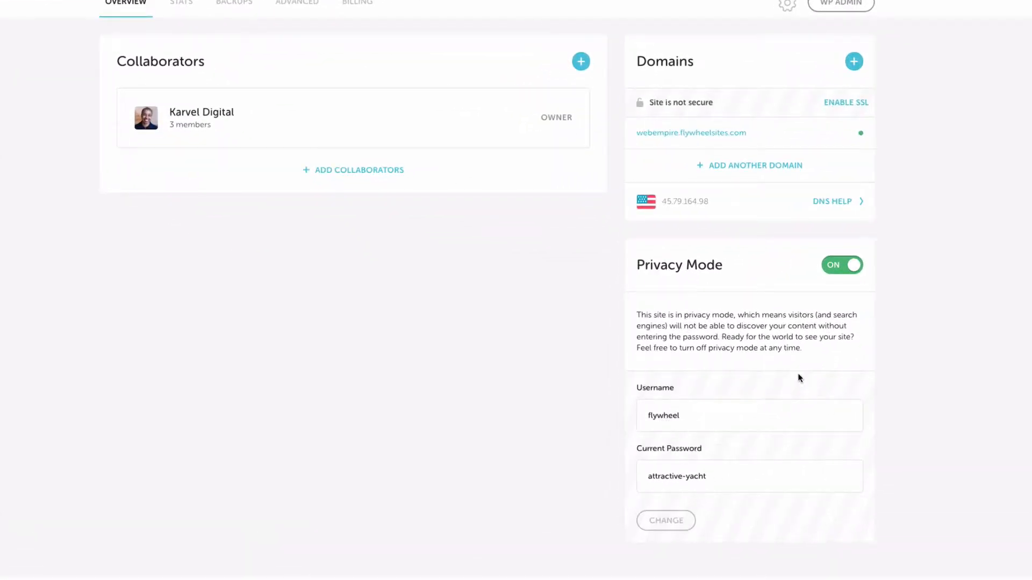
pyautogui.click(834, 266)
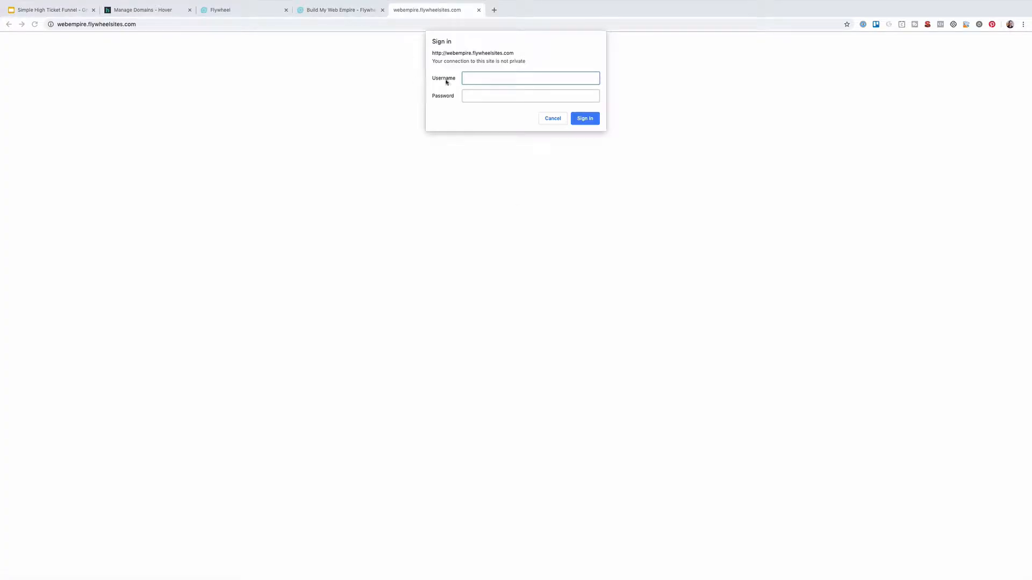
# Dismiss the sign-in prompt, reload the now-public site, and go to its /wp-login.php address
pyautogui.click(558, 119)
pyautogui.click(190, 23)
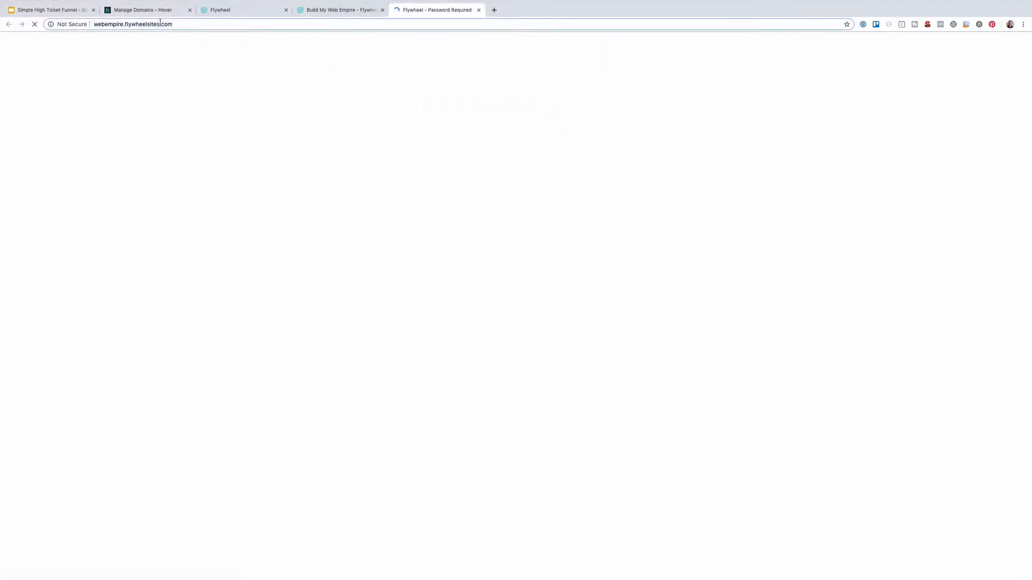
pyautogui.press('Return')
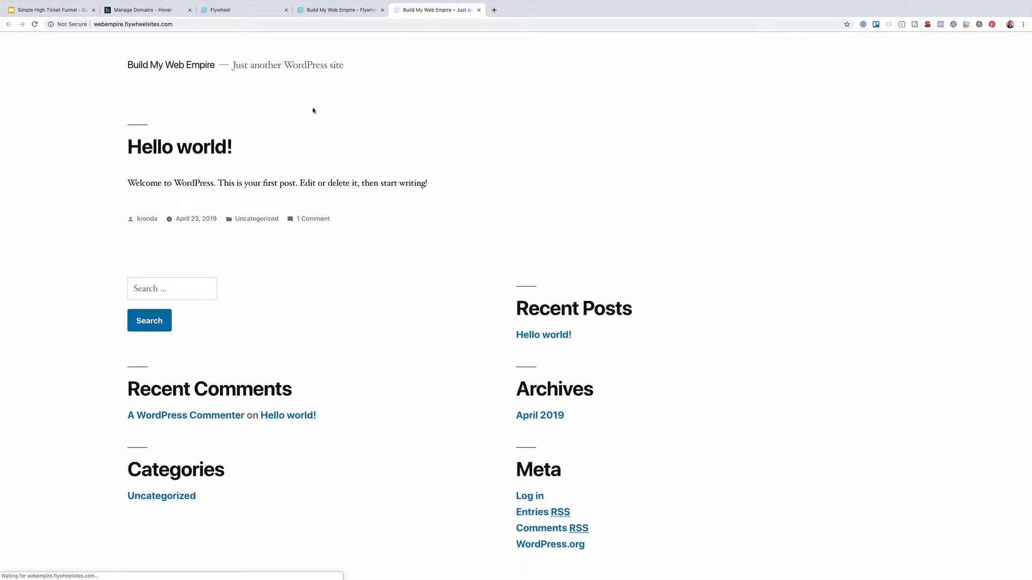
pyautogui.click(129, 25)
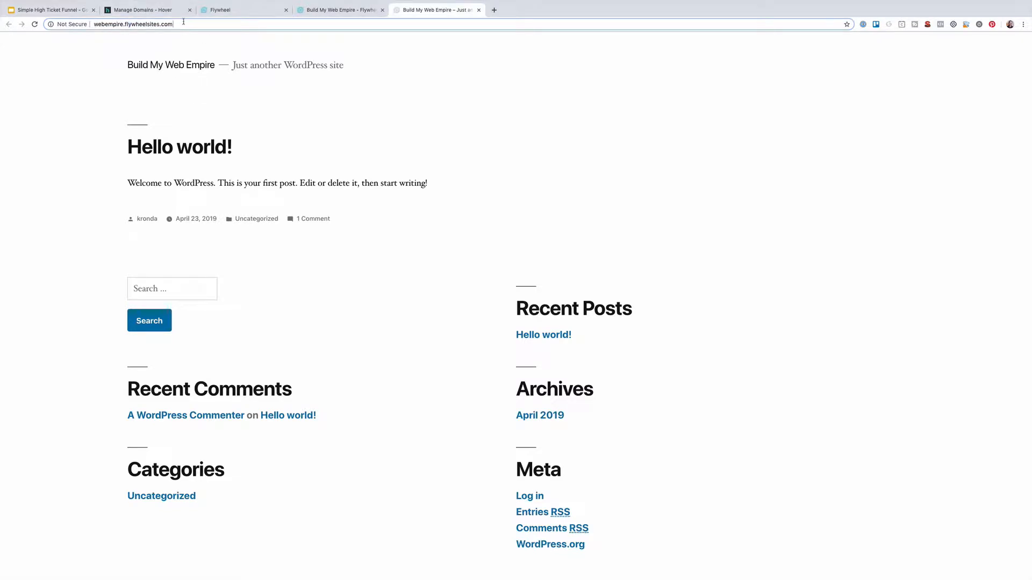
pyautogui.write('/wp-')
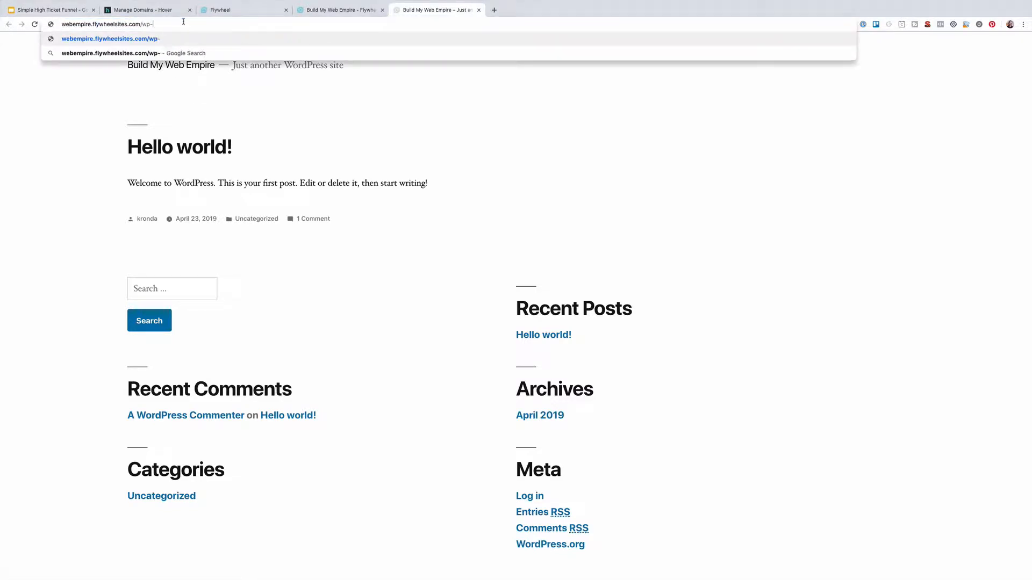
pyautogui.write('login.php')
pyautogui.press('Return')
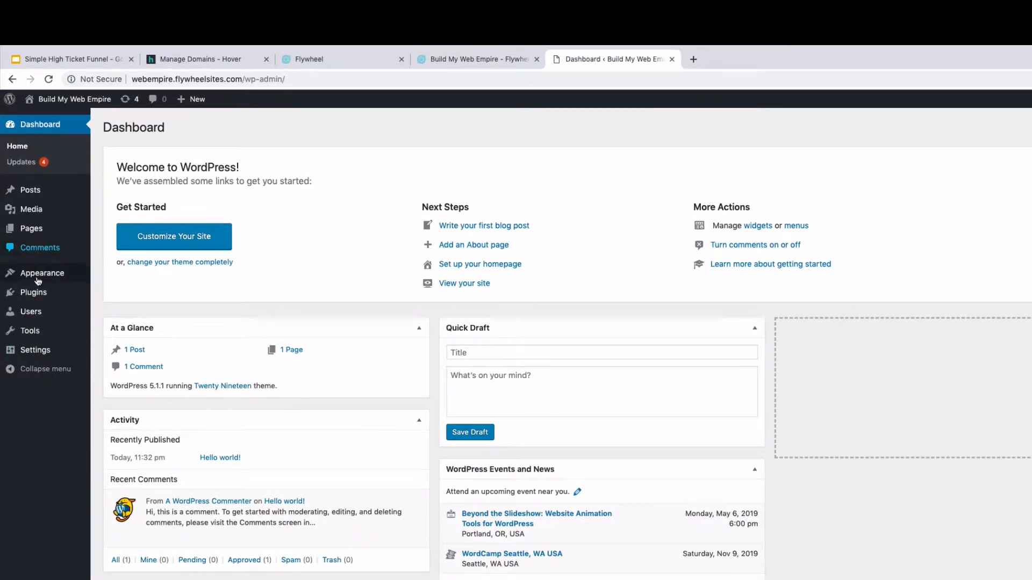
# Go to Appearance > Themes to see the installed themes
pyautogui.moveTo(40, 277)
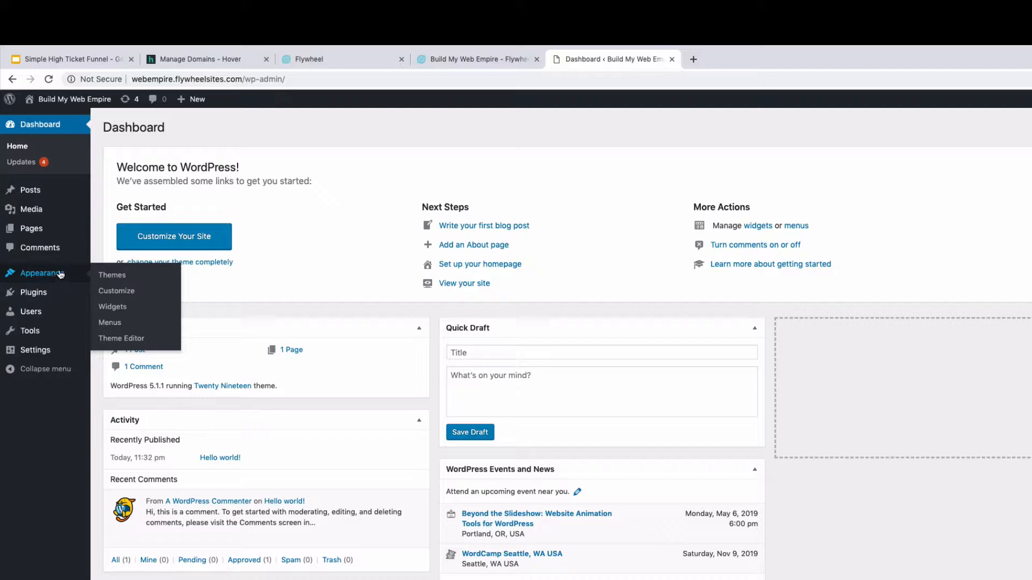
pyautogui.click(110, 277)
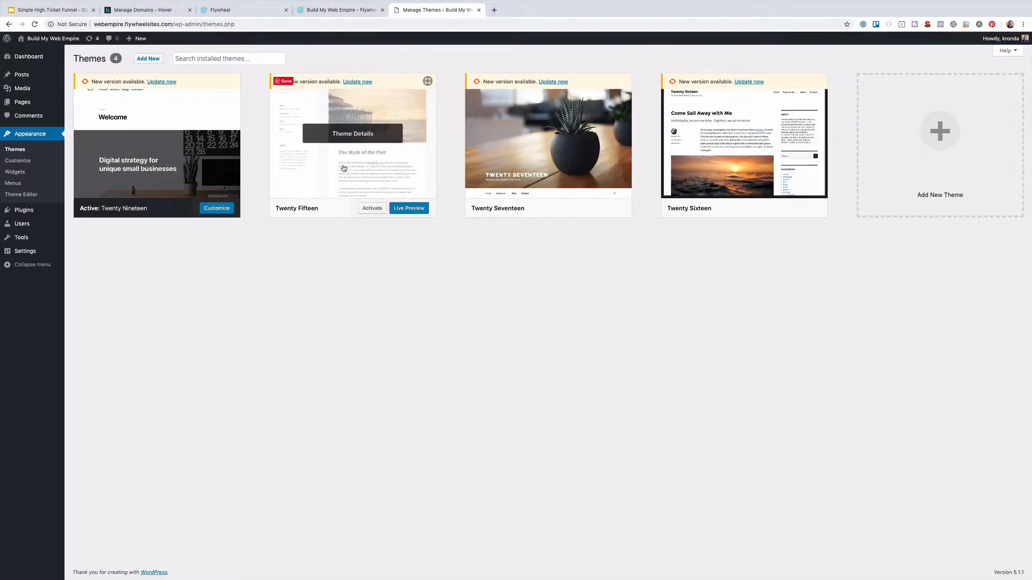
# Delete Twenty Fifteen, Twenty Sixteen and Twenty Seventeen, then update Twenty Nineteen to 1.3
pyautogui.click(367, 136)
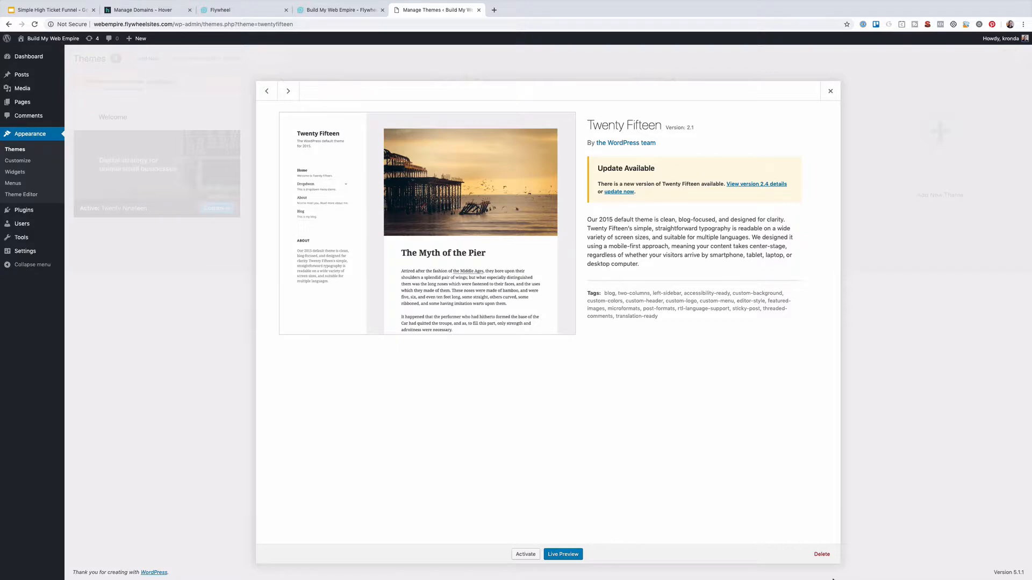
pyautogui.click(822, 554)
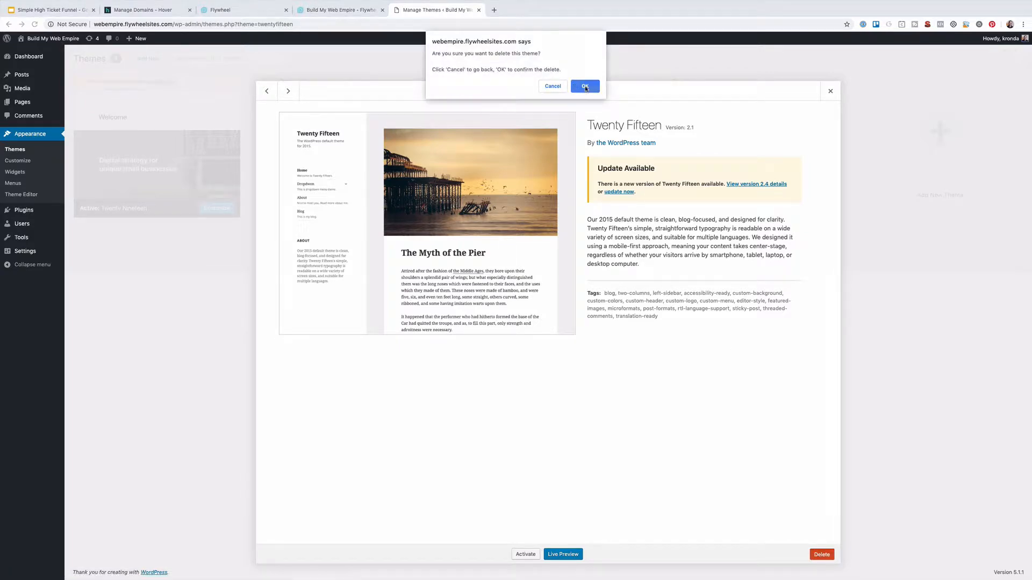
pyautogui.click(585, 87)
pyautogui.click(541, 137)
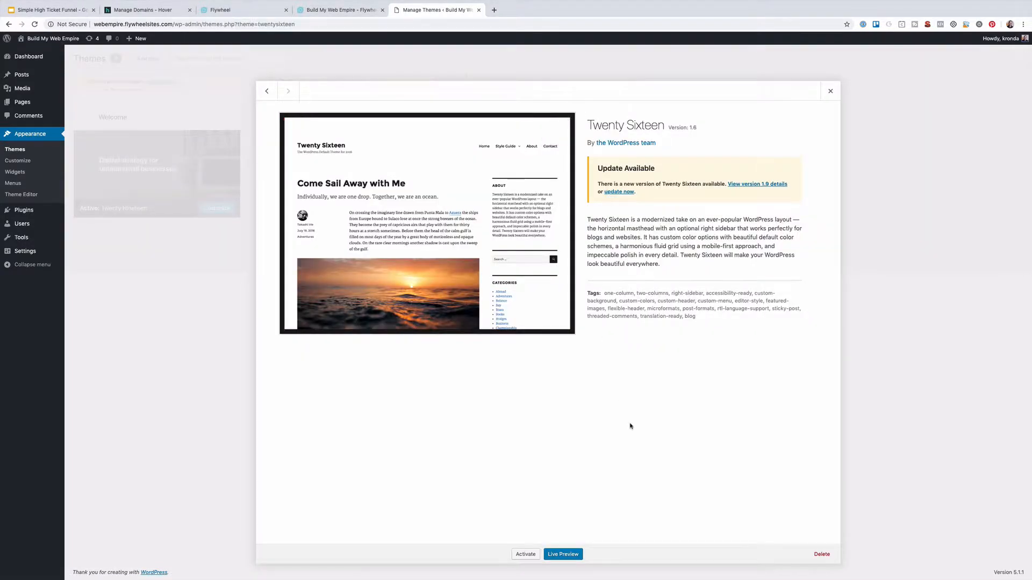
pyautogui.click(821, 554)
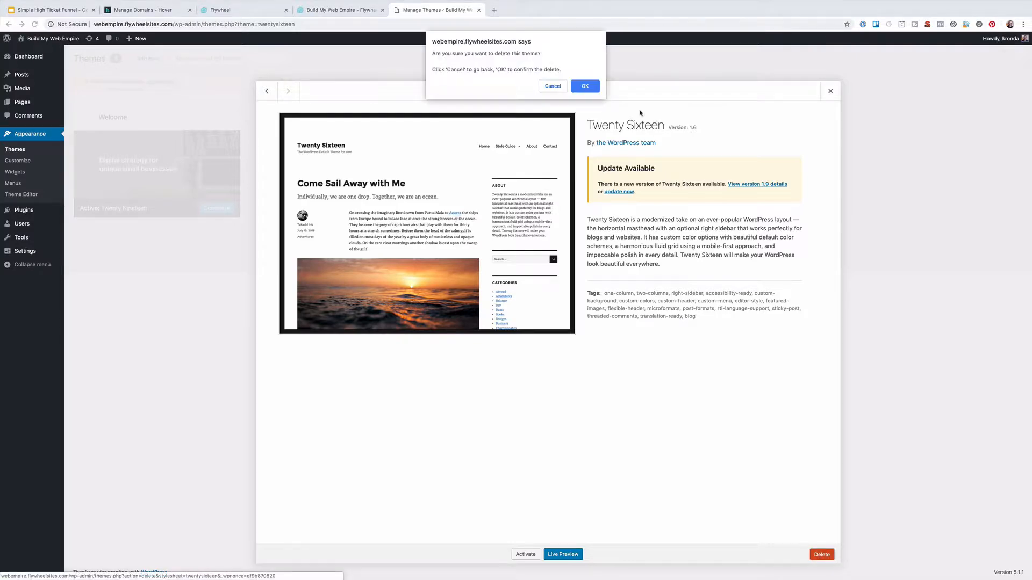
pyautogui.click(585, 87)
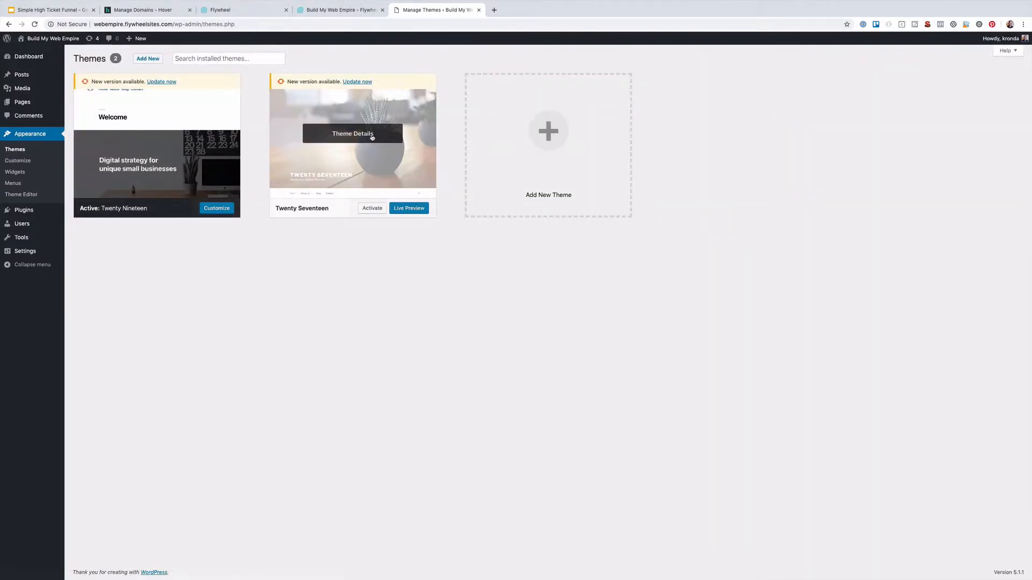
pyautogui.click(370, 136)
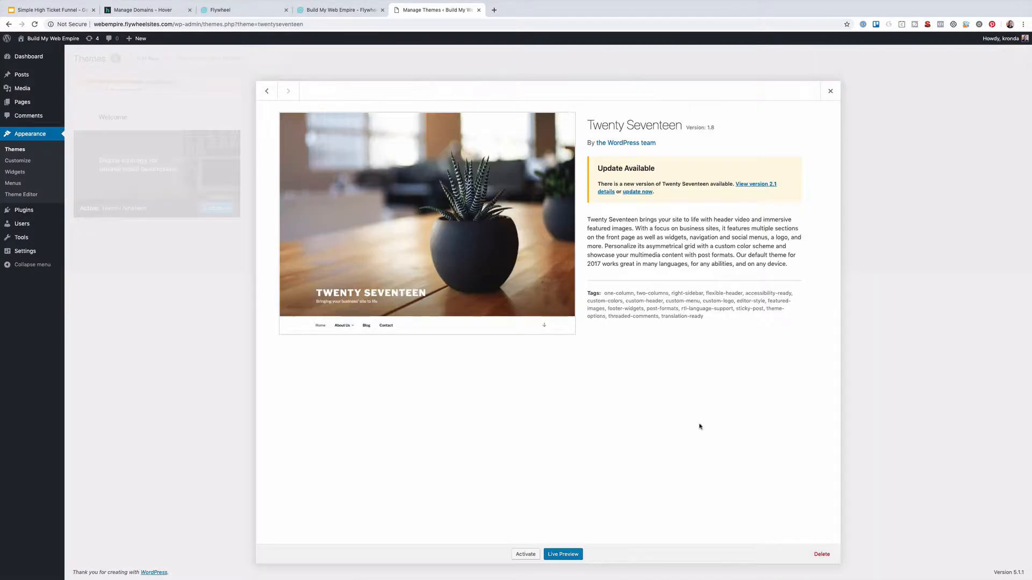
pyautogui.click(821, 554)
pyautogui.click(585, 87)
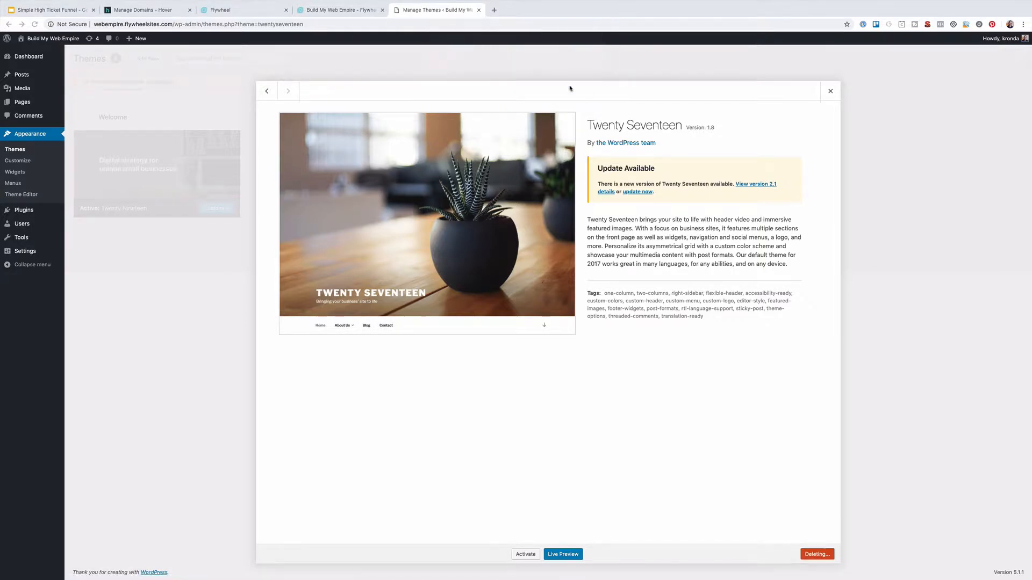
pyautogui.click(172, 93)
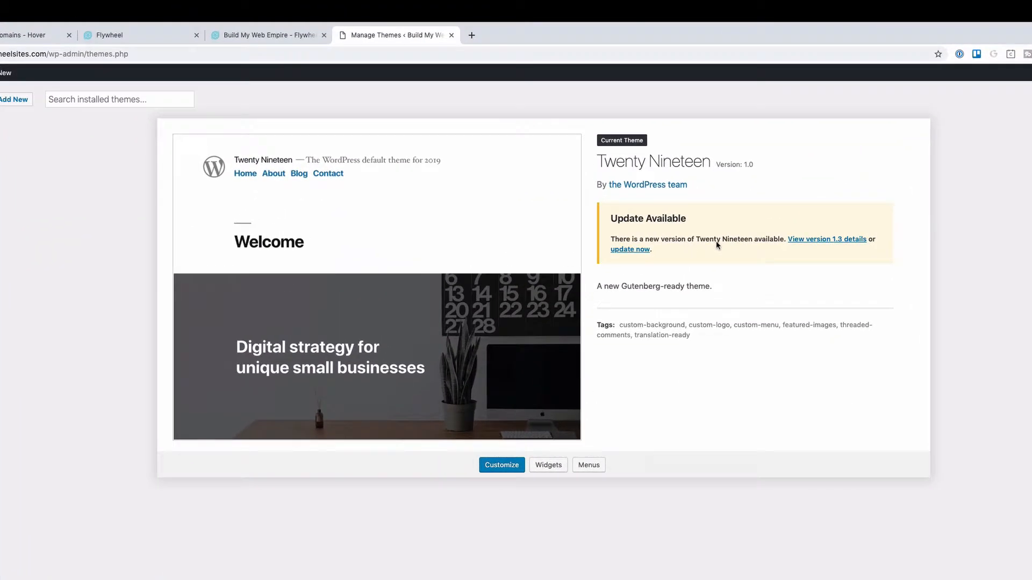
pyautogui.click(633, 249)
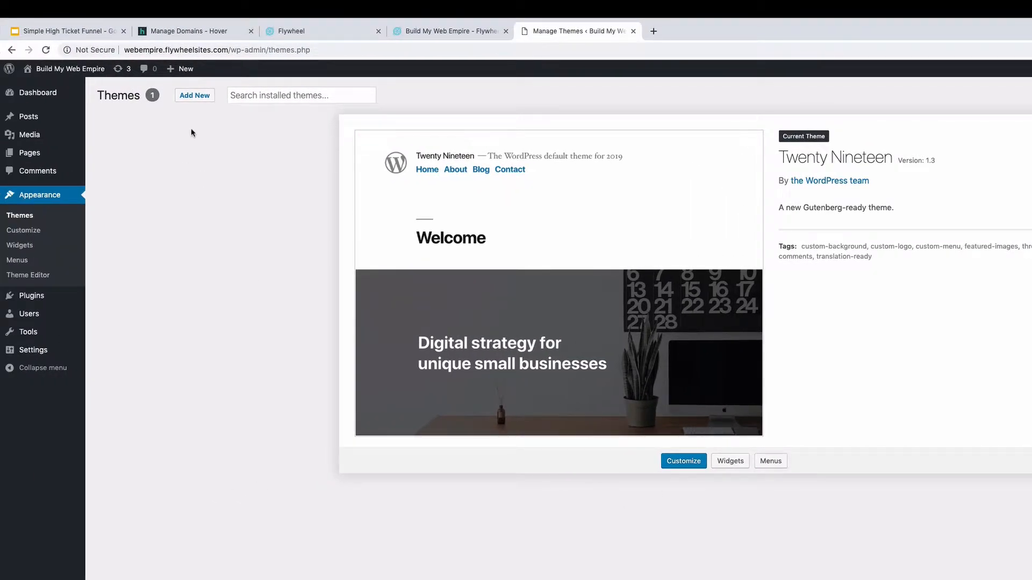
# Search for Astra under Add New themes, install it, and activate it
pyautogui.click(195, 96)
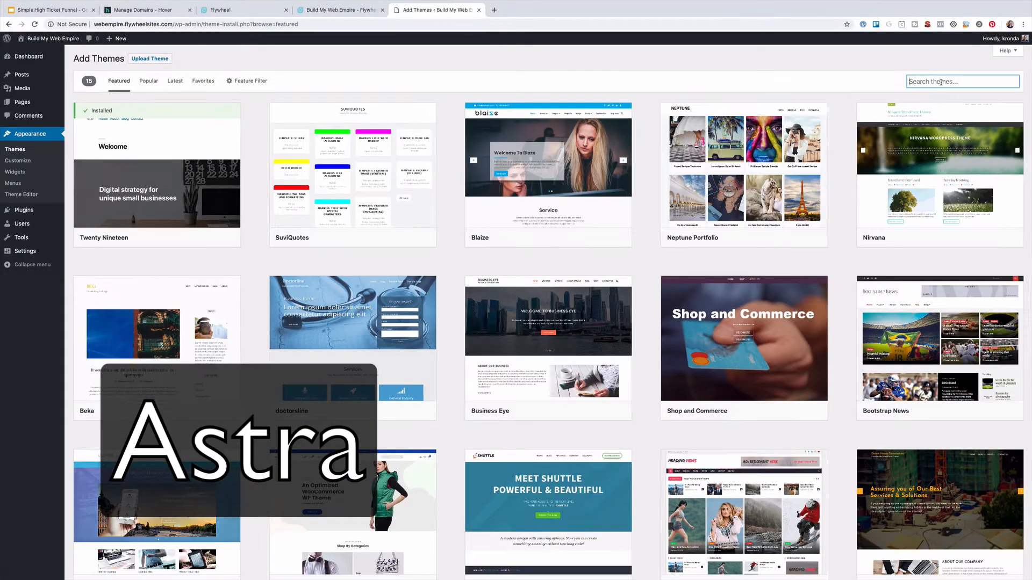
pyautogui.write('Astra')
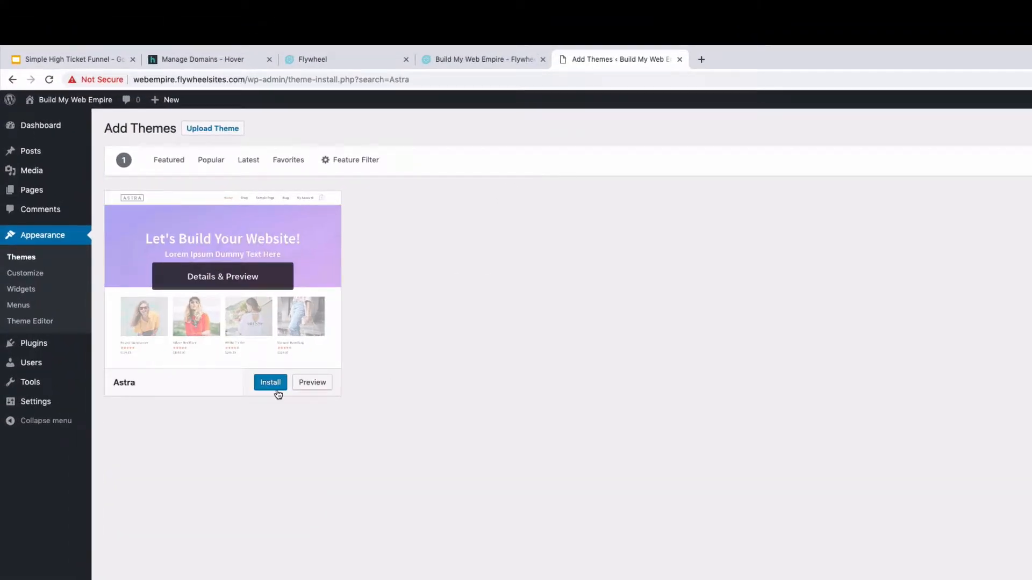
pyautogui.click(270, 382)
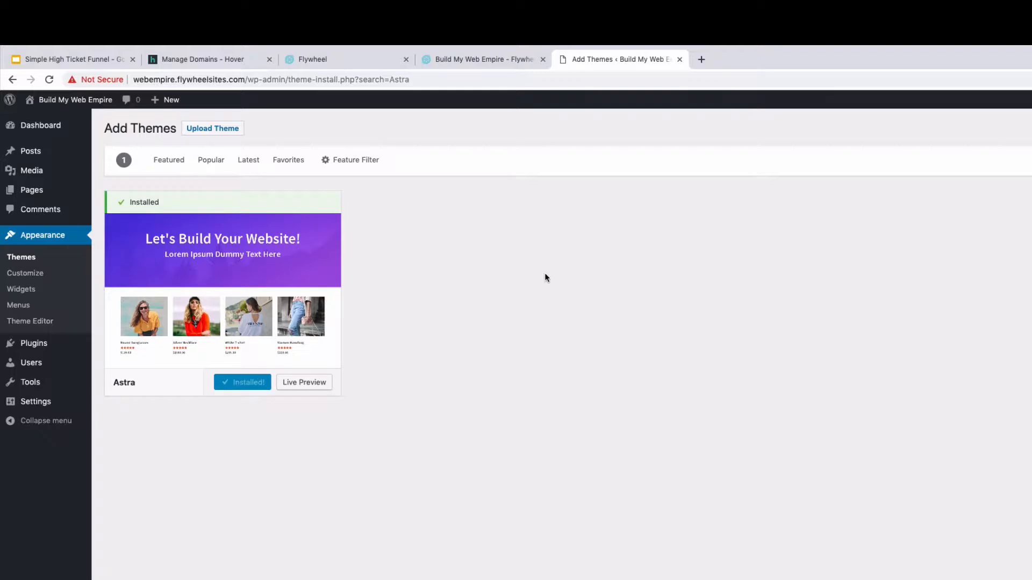
pyautogui.click(252, 385)
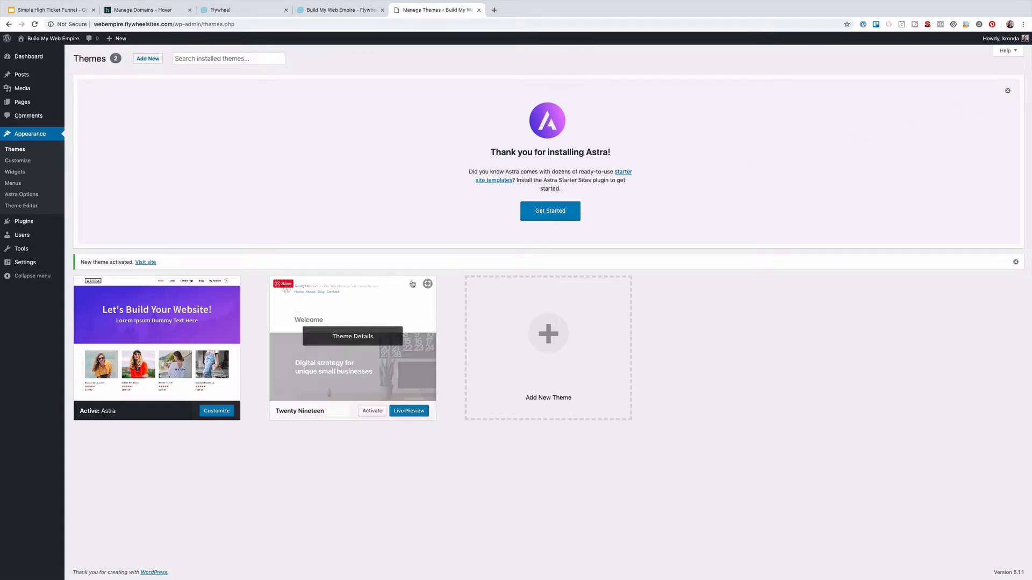
# Dismiss the Astra welcome notice on the Themes page
pyautogui.moveTo(356, 341)
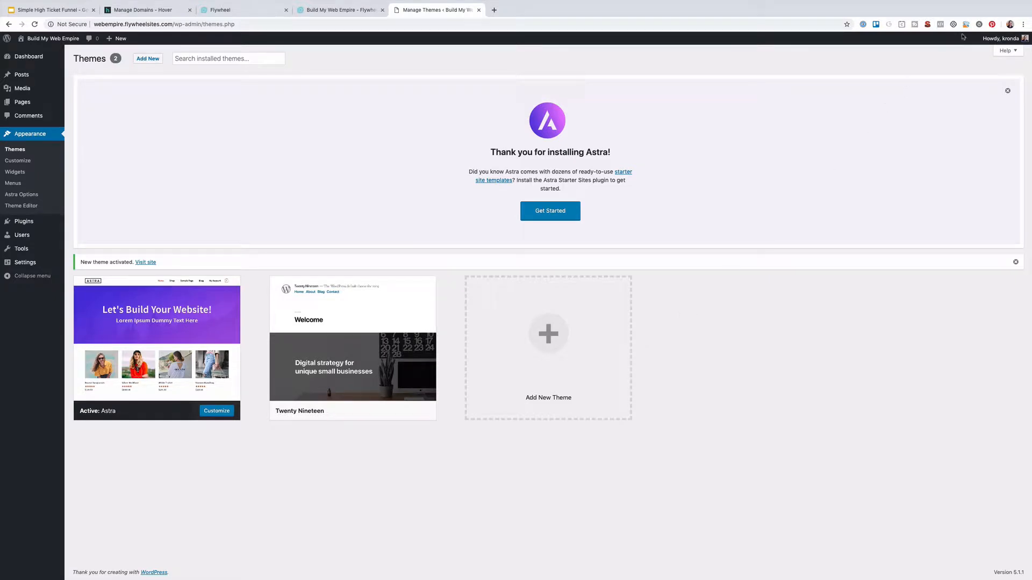
pyautogui.click(1008, 90)
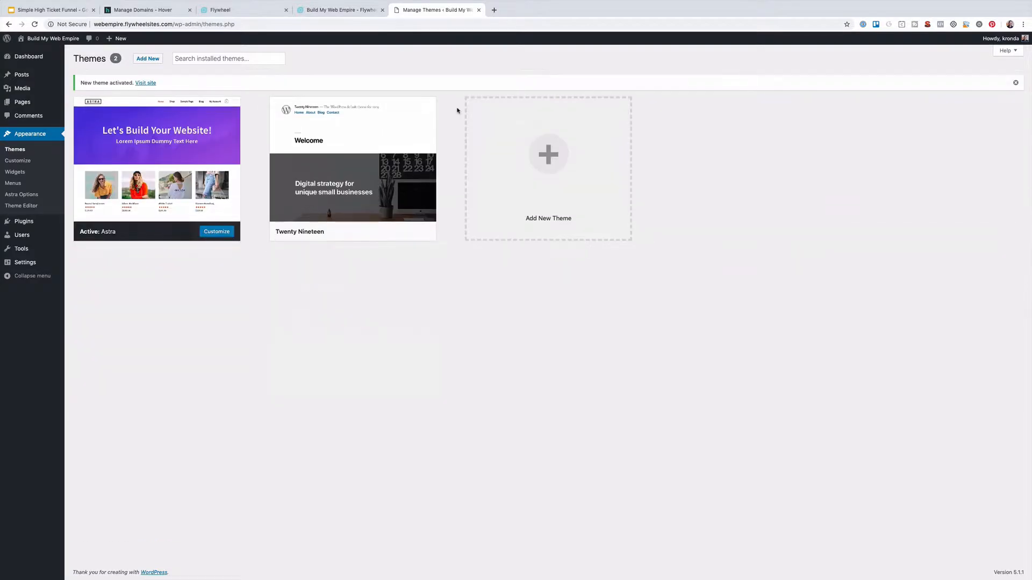
pyautogui.moveTo(146, 154)
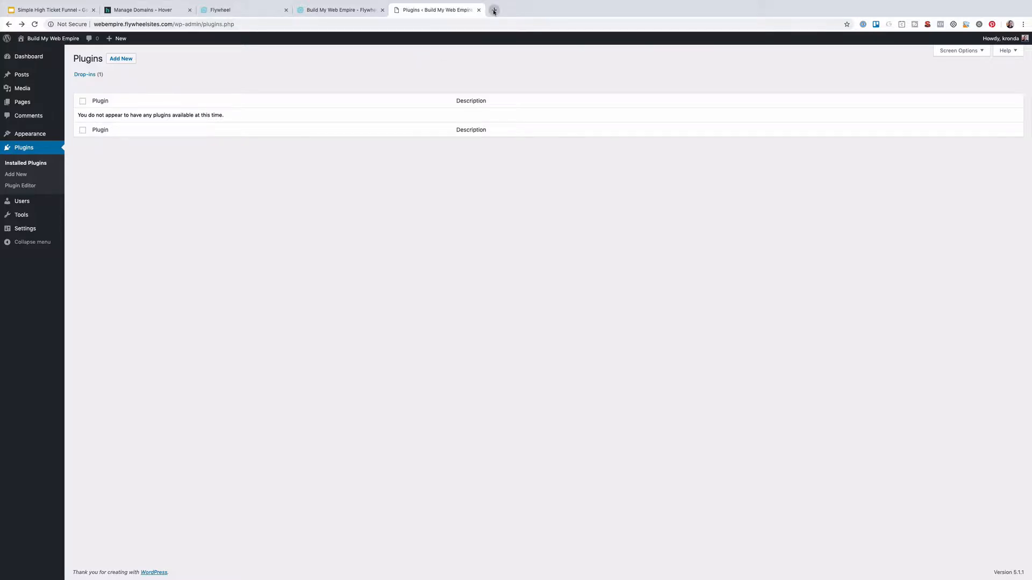
# In a new tab, log into the Thrive Themes member area and save thrive-product-manager-1.2.1.zip
pyautogui.click(494, 11)
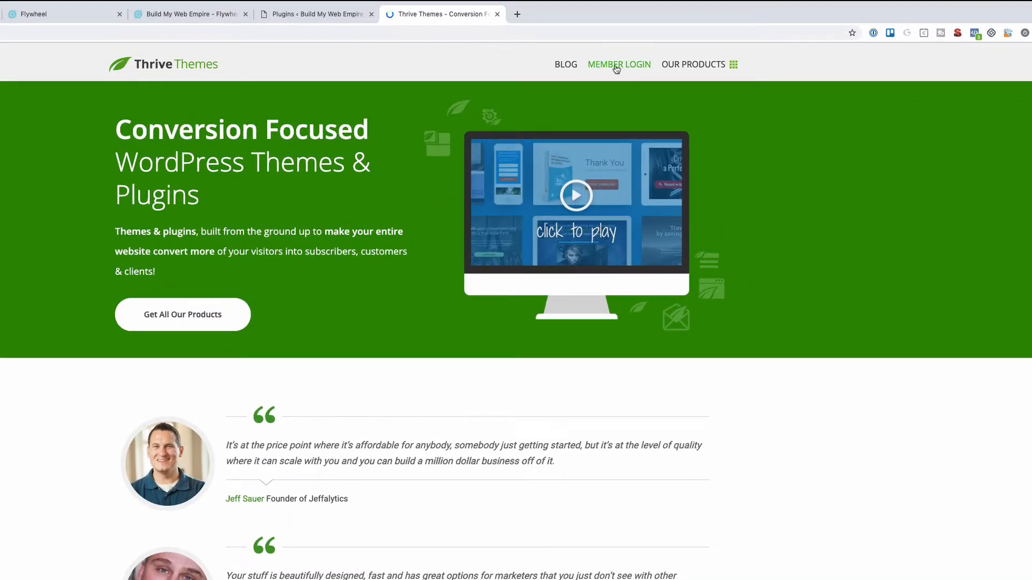
pyautogui.click(616, 65)
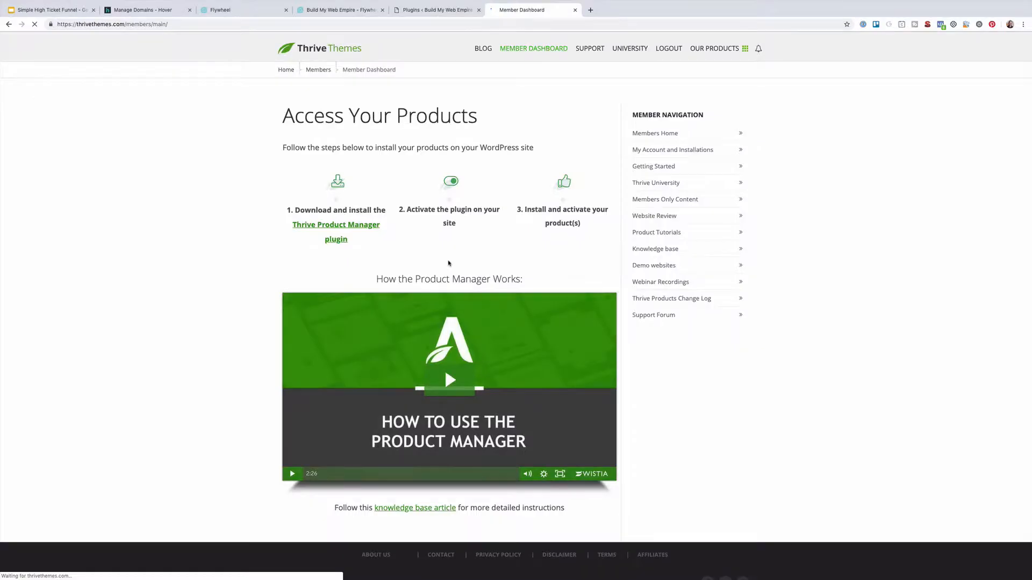
pyautogui.scroll(-1, 449, 263)
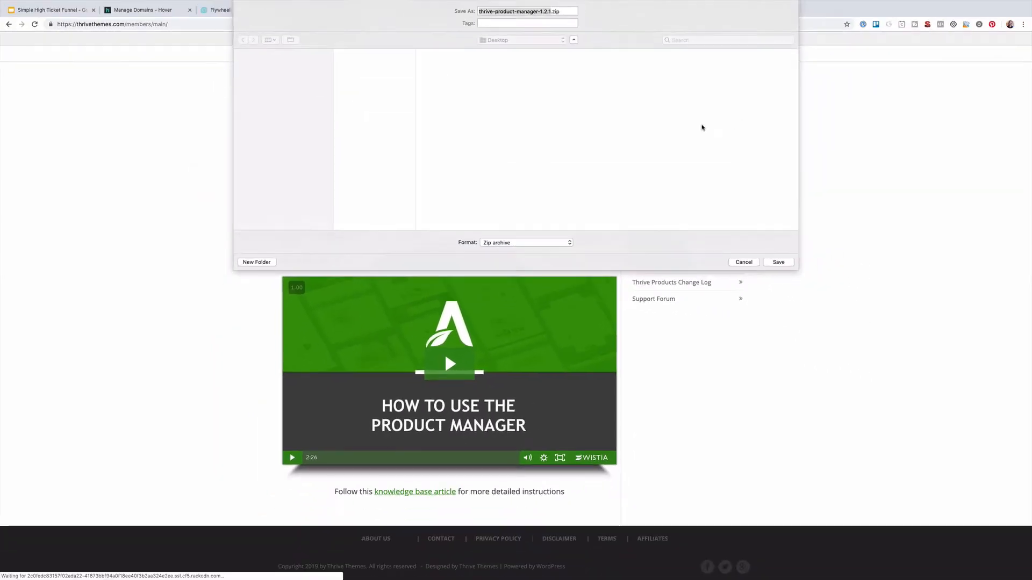
pyautogui.press('Return')
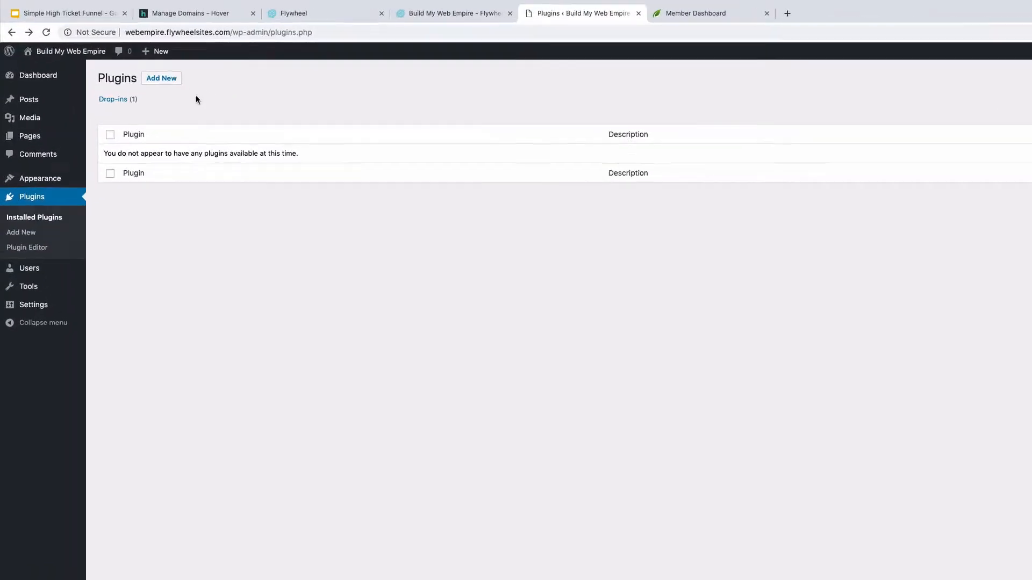
# Upload thrive-product-manager-1.2.1.zip via Add New > Upload Plugin, then install and activate it
pyautogui.click(181, 87)
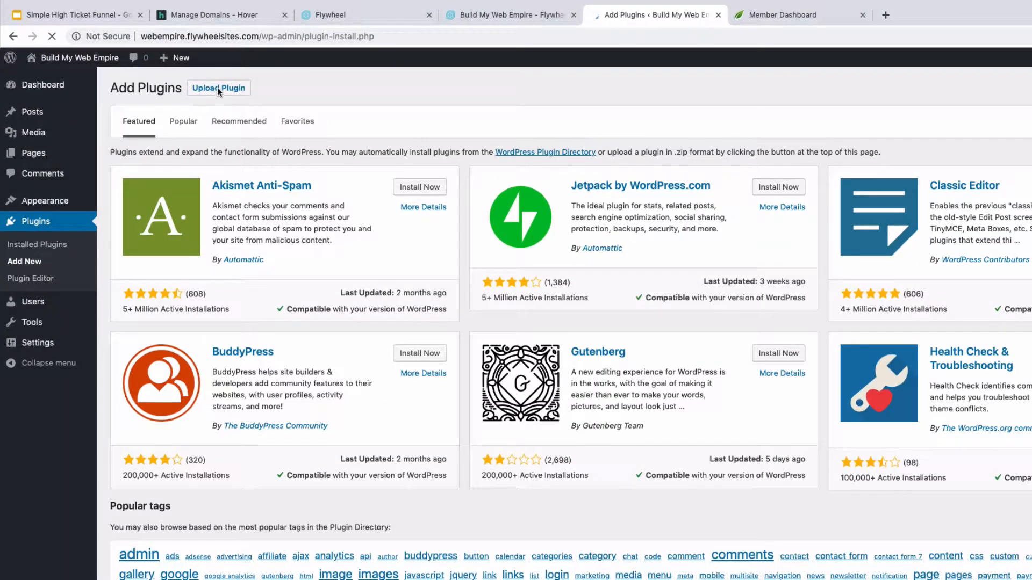
pyautogui.click(219, 89)
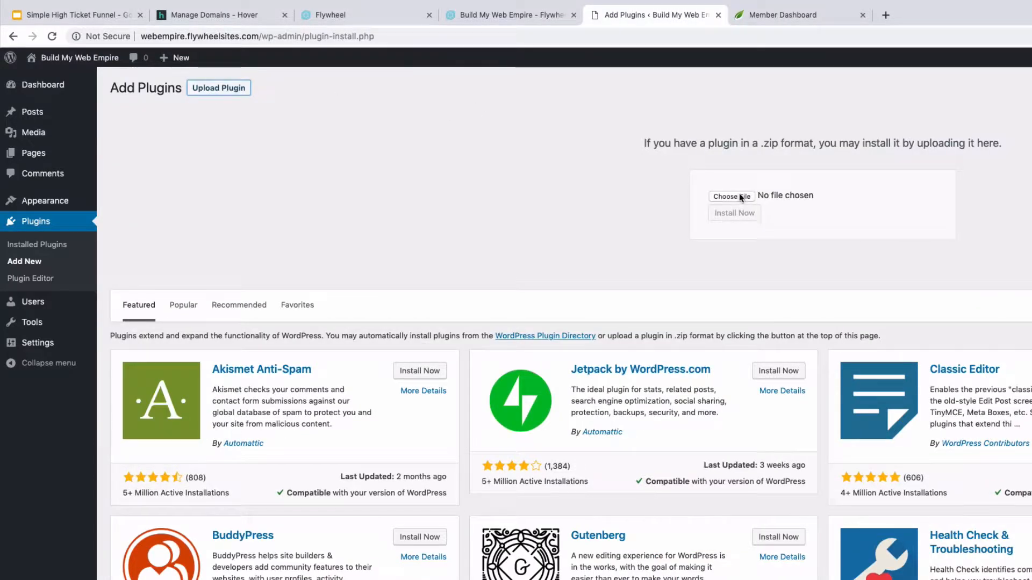
pyautogui.click(731, 197)
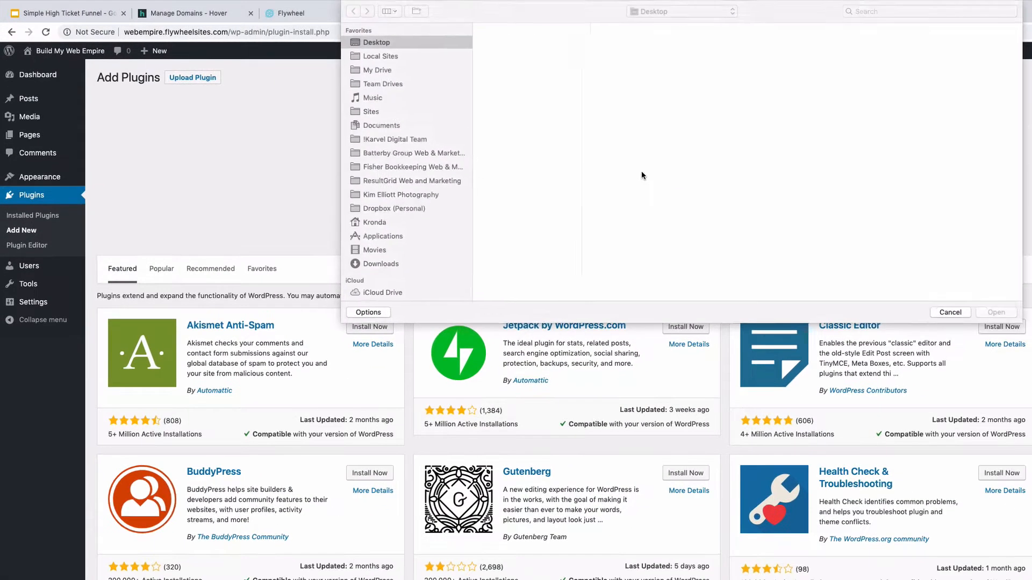
pyautogui.click(559, 46)
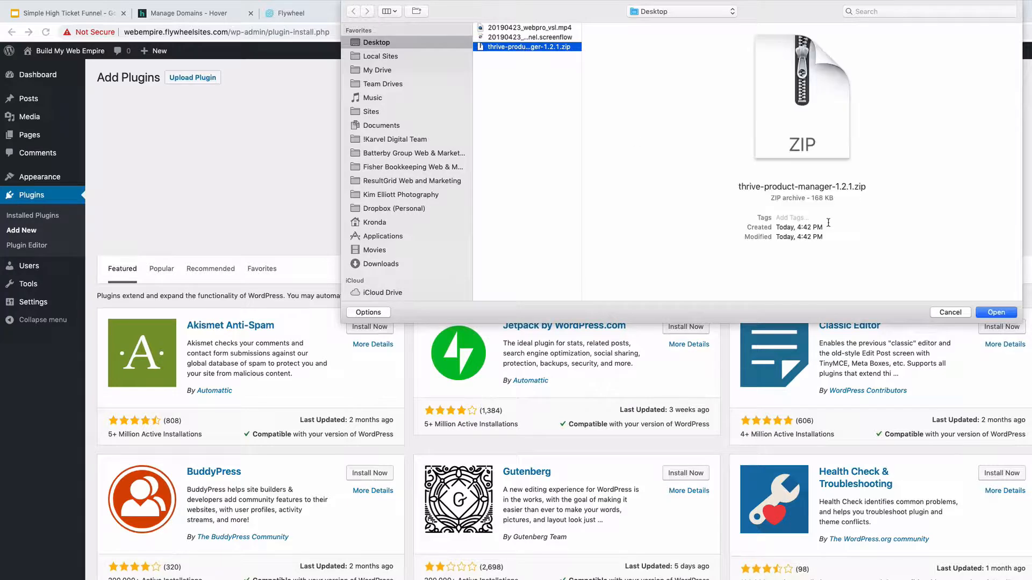
pyautogui.click(1013, 316)
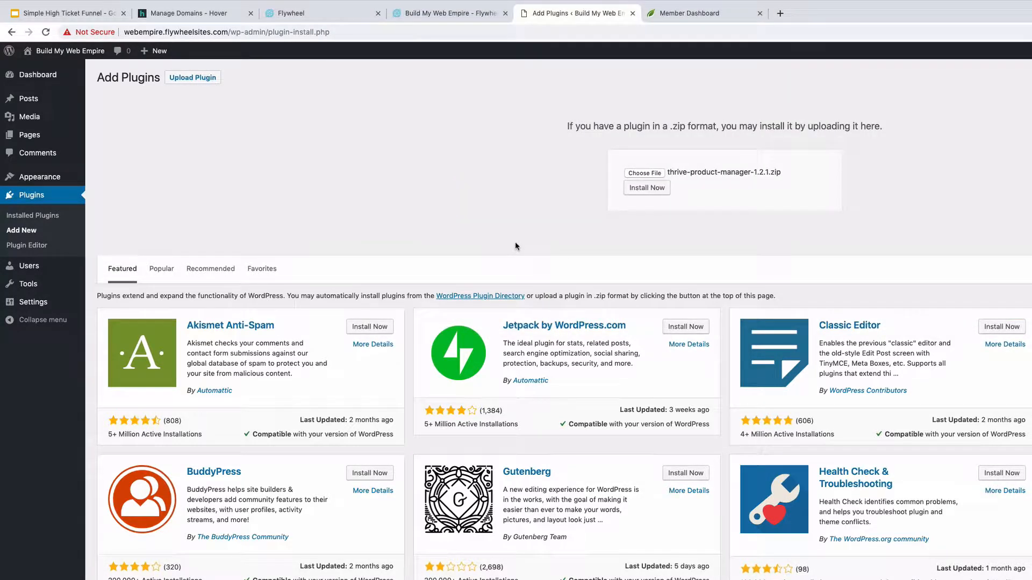
pyautogui.click(647, 189)
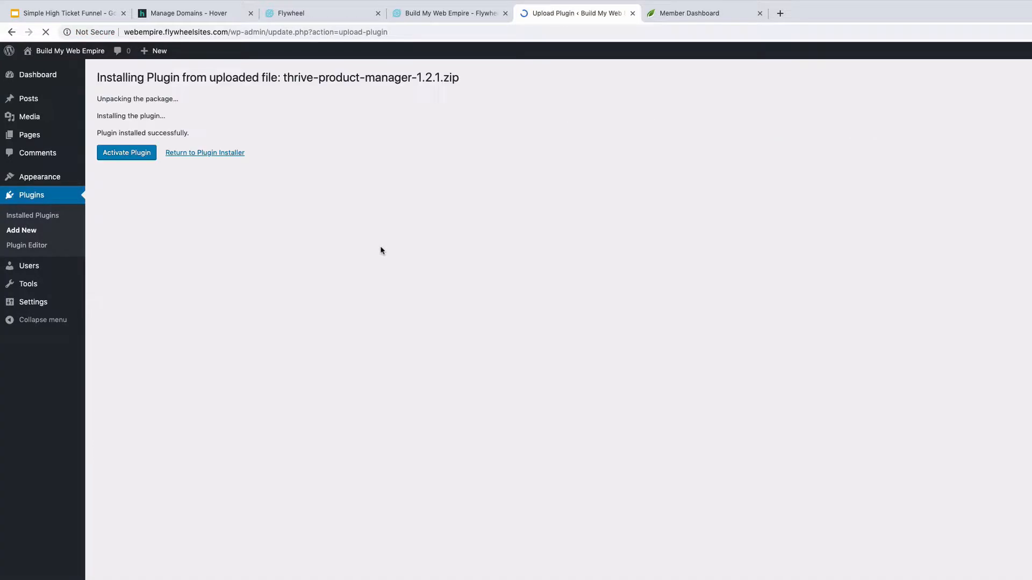
pyautogui.click(126, 153)
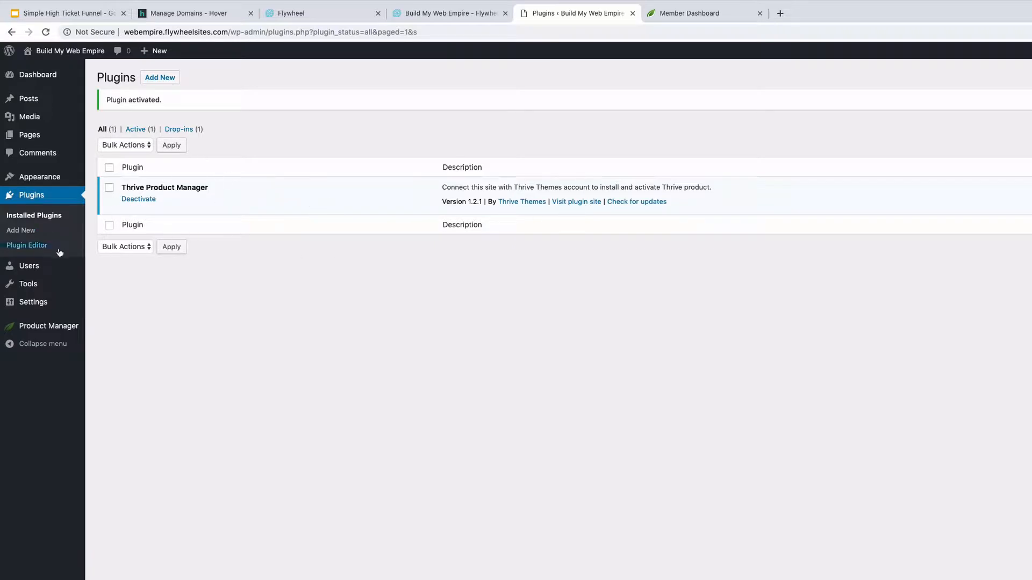
# Connect the Thrive account in Product Manager and install Thrive Architect and Thrive Leads
pyautogui.click(37, 327)
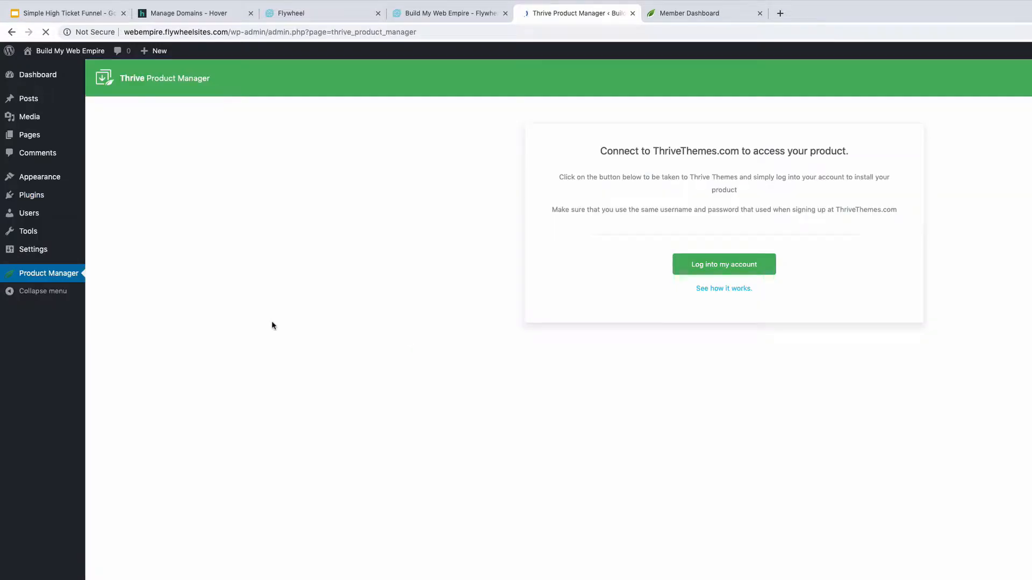
pyautogui.click(721, 269)
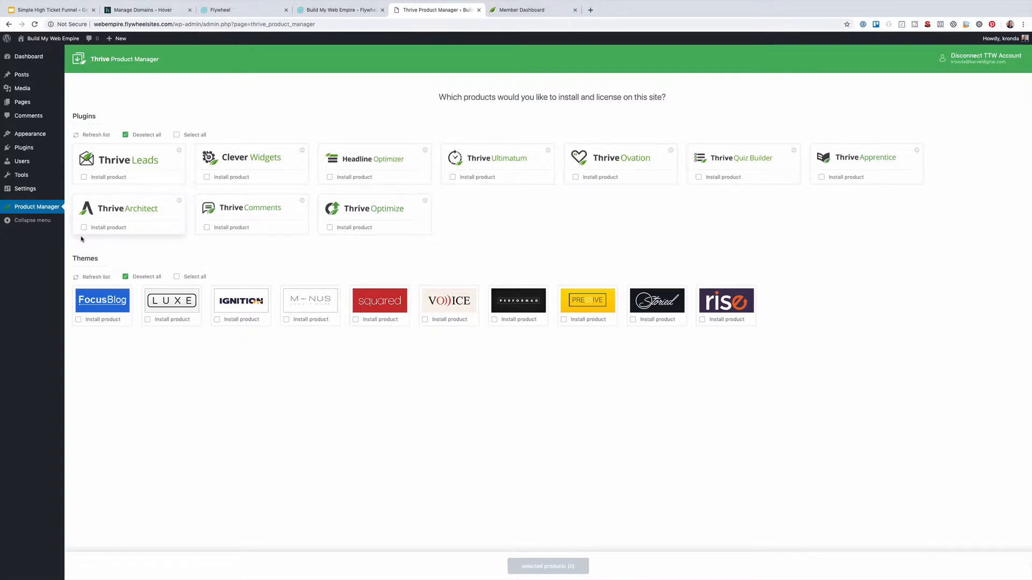
pyautogui.click(84, 227)
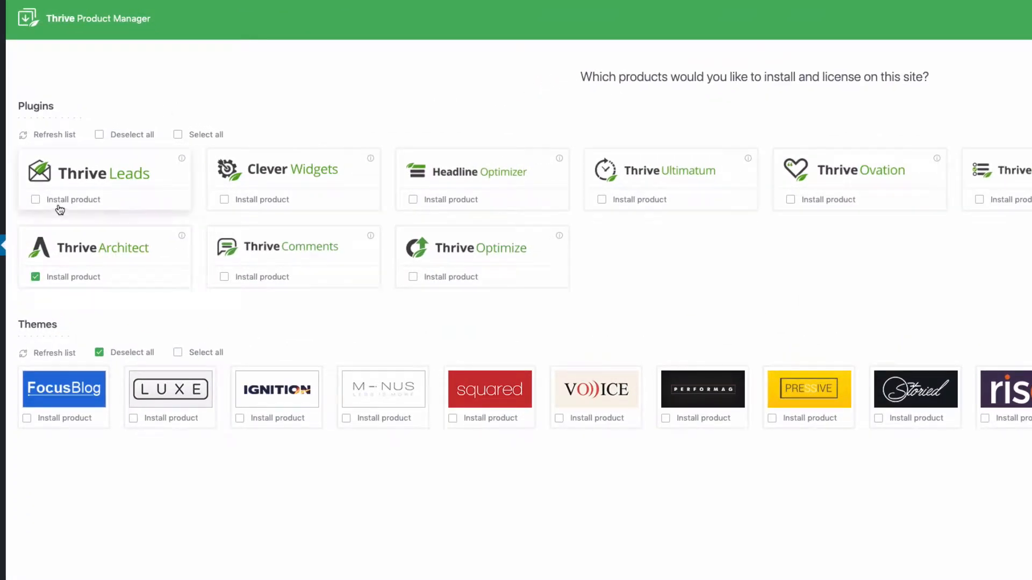
pyautogui.click(35, 199)
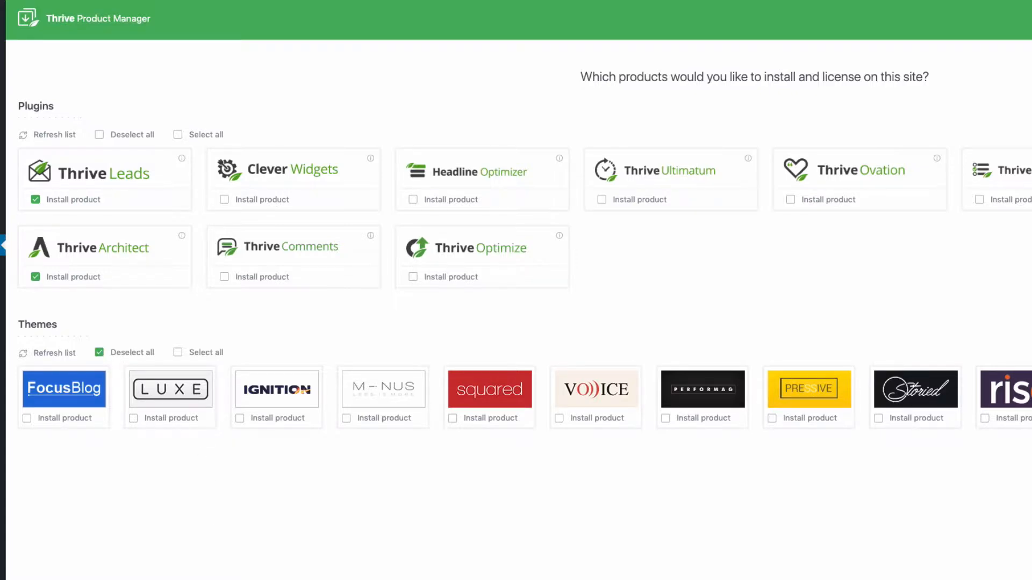
pyautogui.click(556, 567)
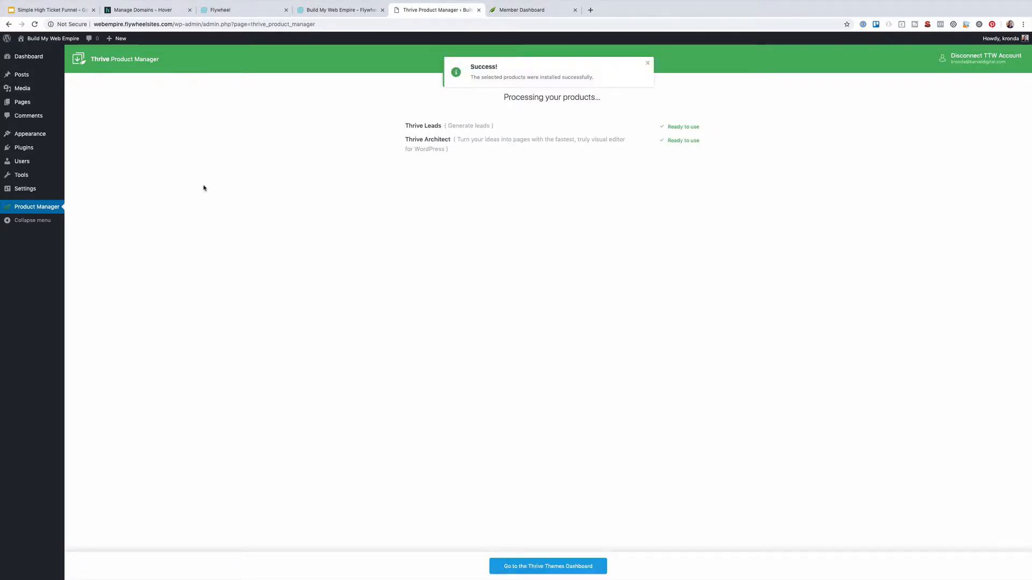
pyautogui.click(22, 147)
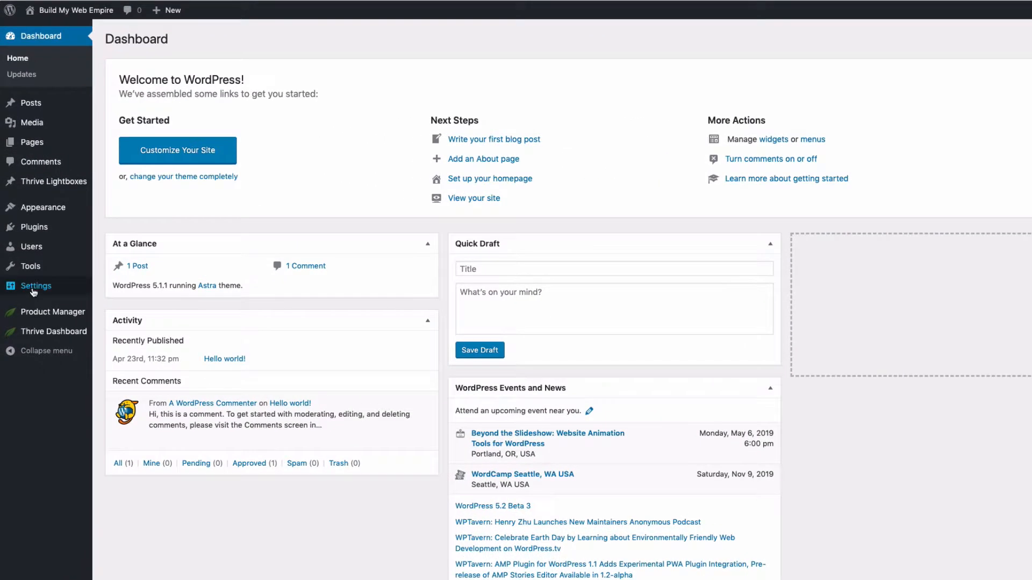
# Replace the site tagline with 'Build a Healthy Web Business'
pyautogui.moveTo(24, 247)
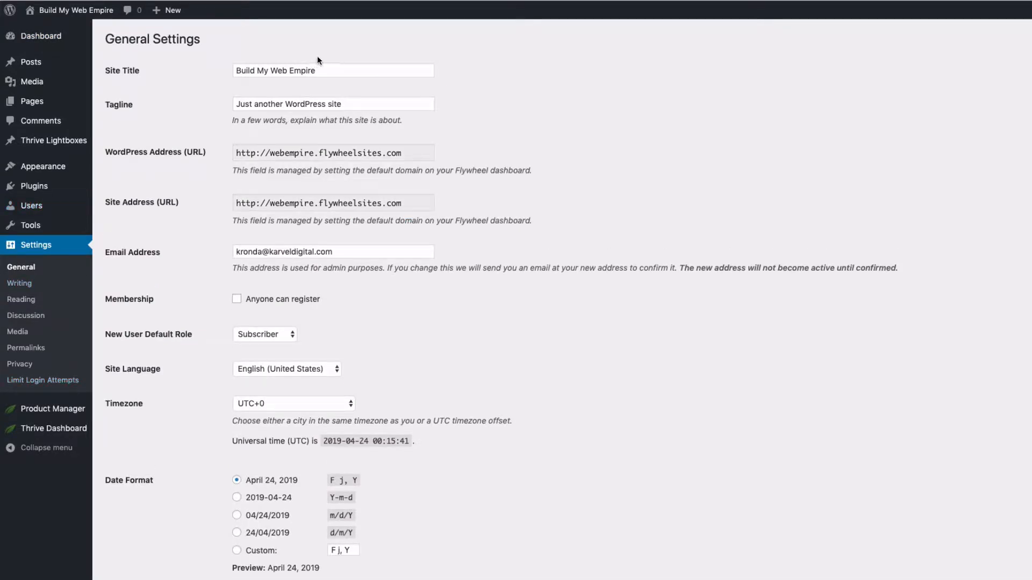
pyautogui.click(287, 104)
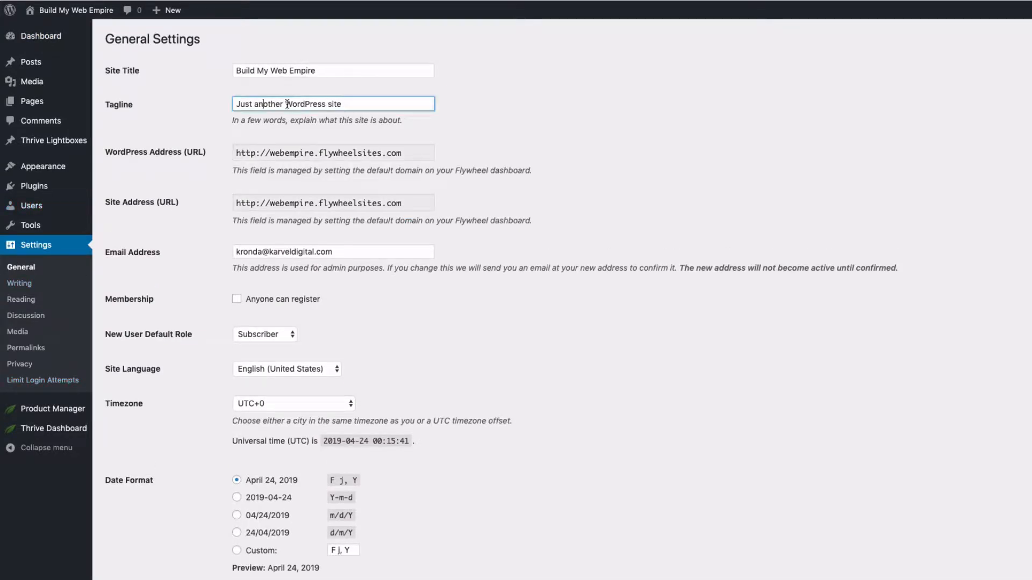
pyautogui.moveTo(361, 103); pyautogui.dragTo(117, 103)
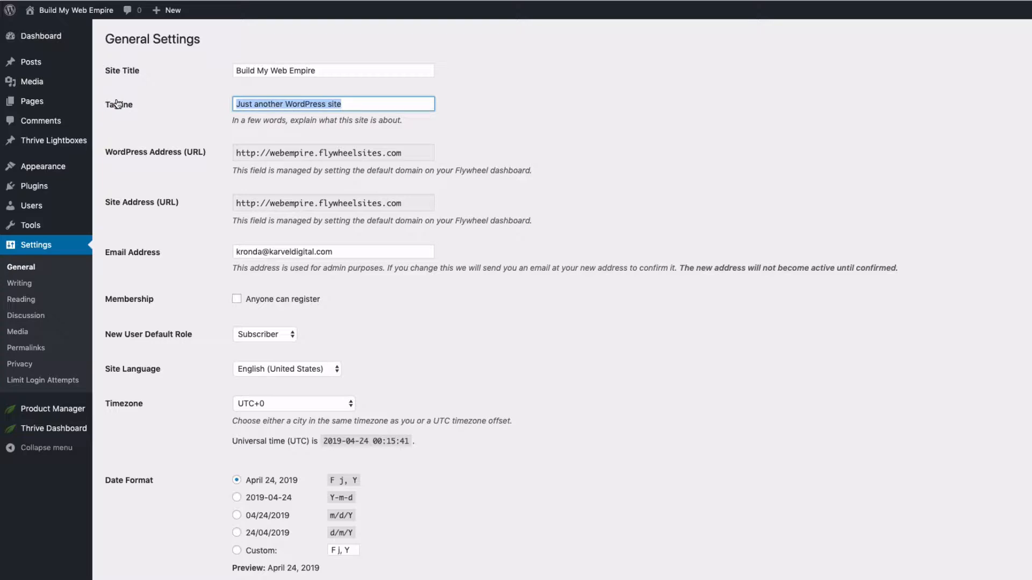
pyautogui.press('BackSpace')
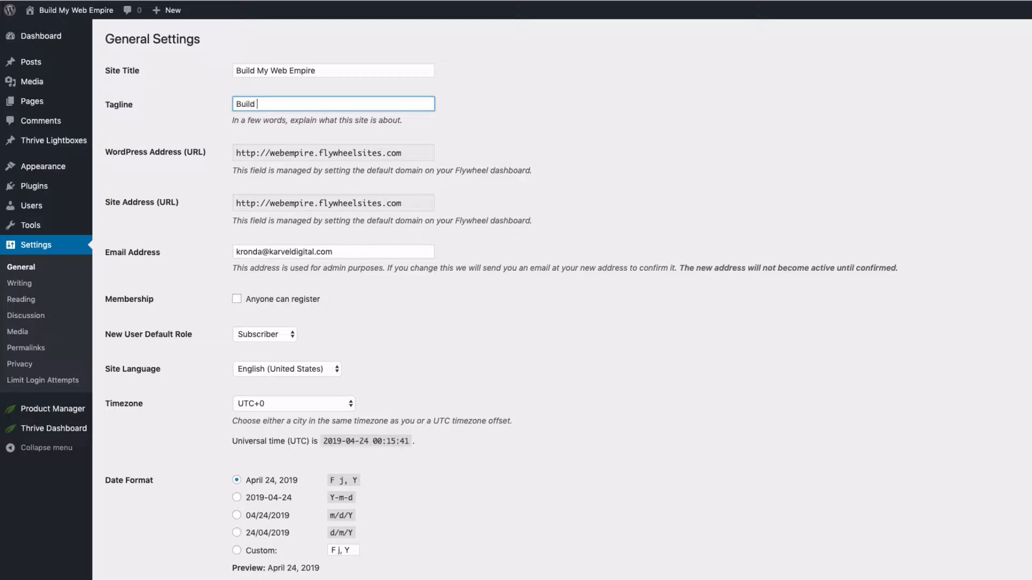
pyautogui.write('Build a Healthy Web Business')
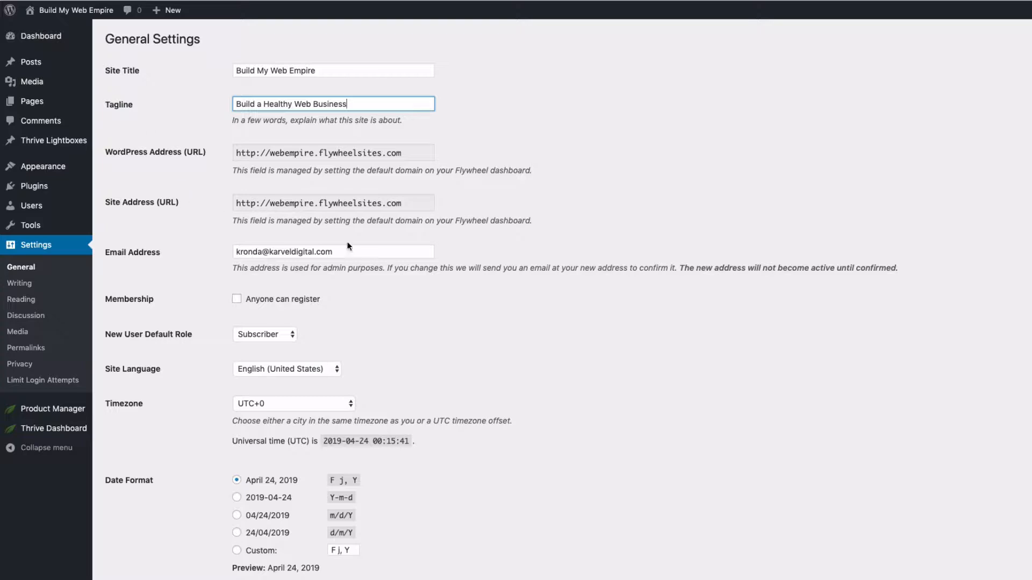
pyautogui.click(376, 266)
# Set the site timezone to Los Angeles
pyautogui.scroll(-1, 260, 281)
pyautogui.scroll(-1, 259, 280)
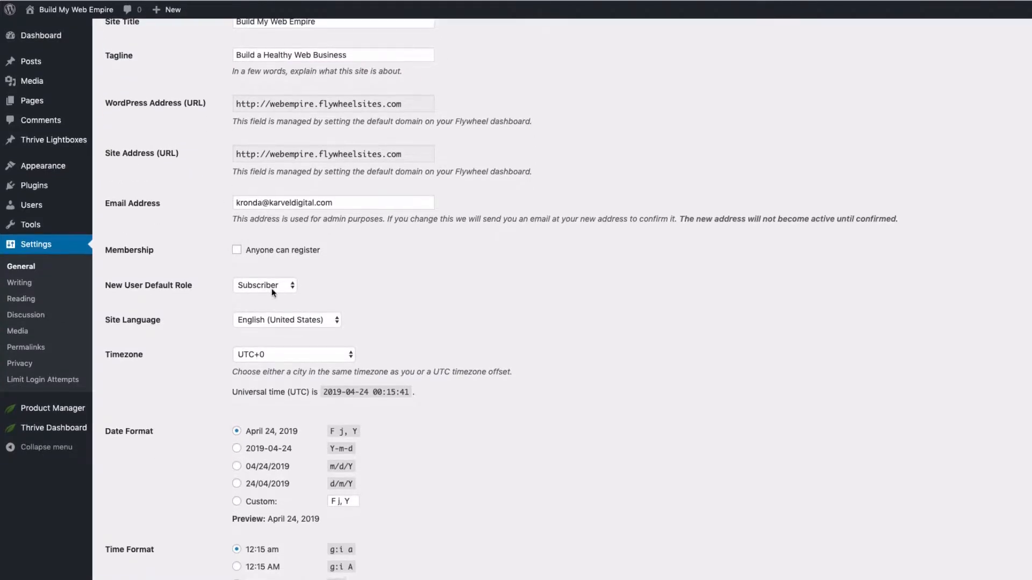
pyautogui.click(271, 360)
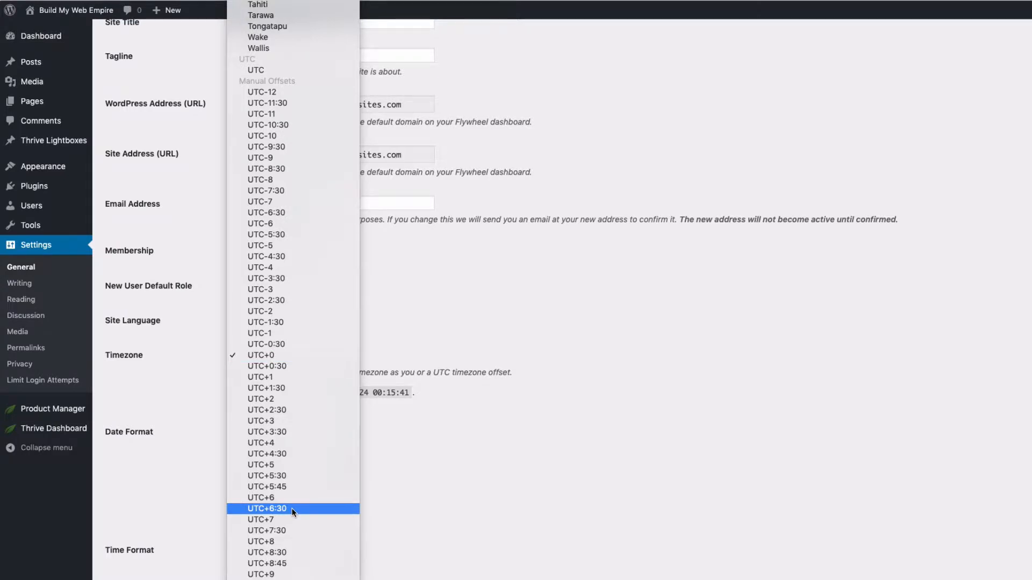
pyautogui.scroll(20, 292, 508)
pyautogui.scroll(-2, 296, 508)
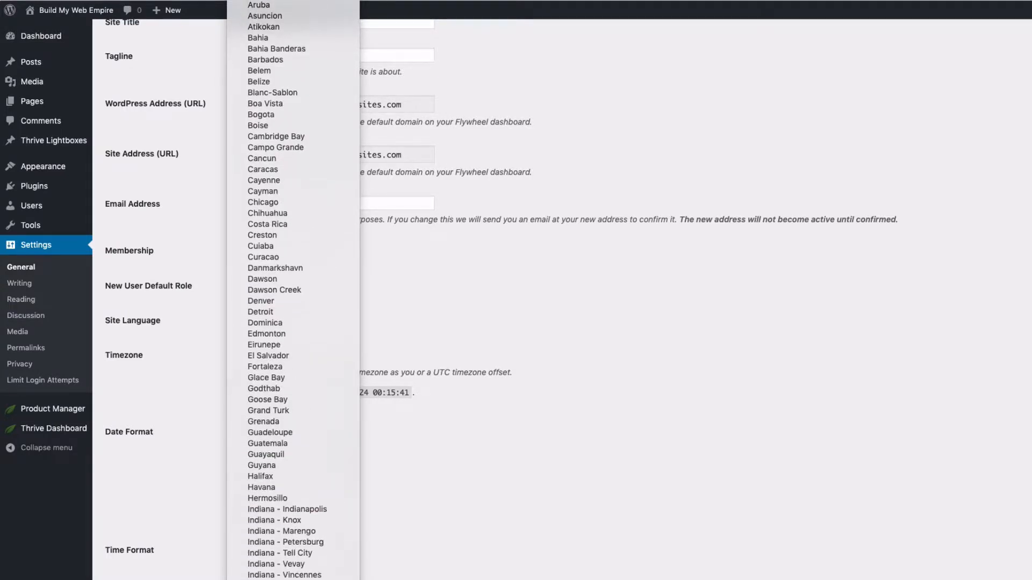
pyautogui.click(296, 508)
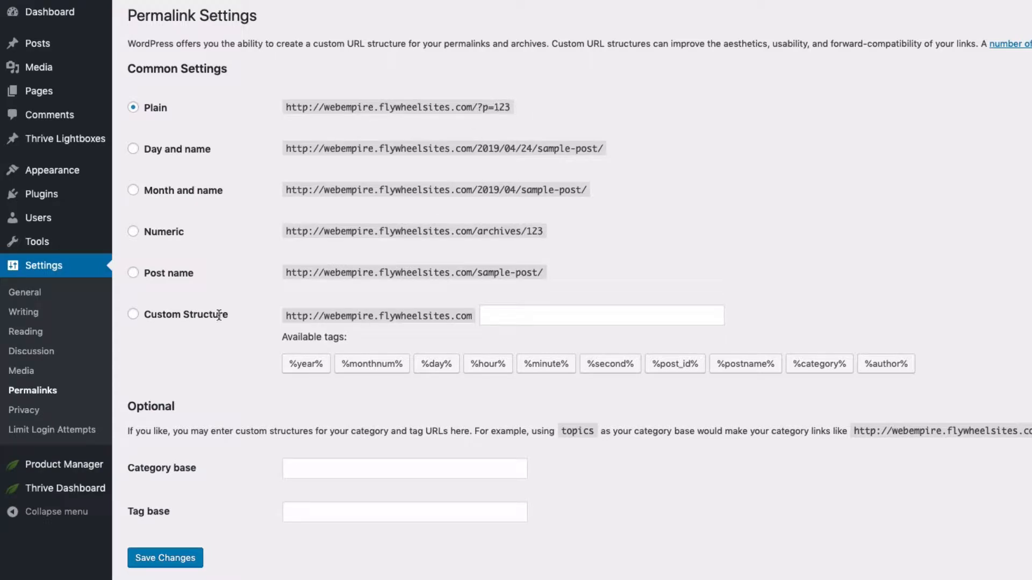
# Select the Post name permalink structure and save the changes
pyautogui.click(133, 273)
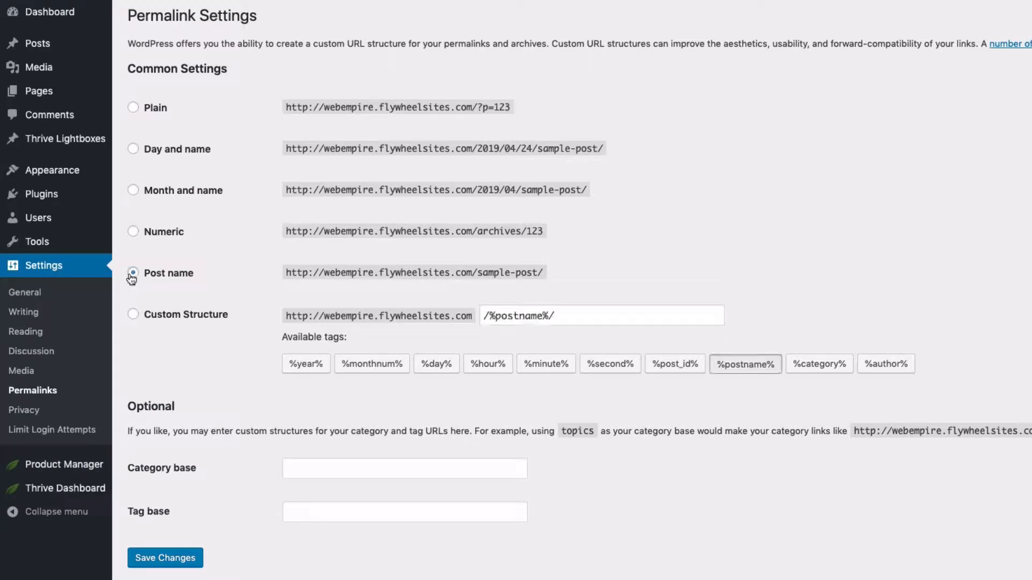
pyautogui.click(159, 558)
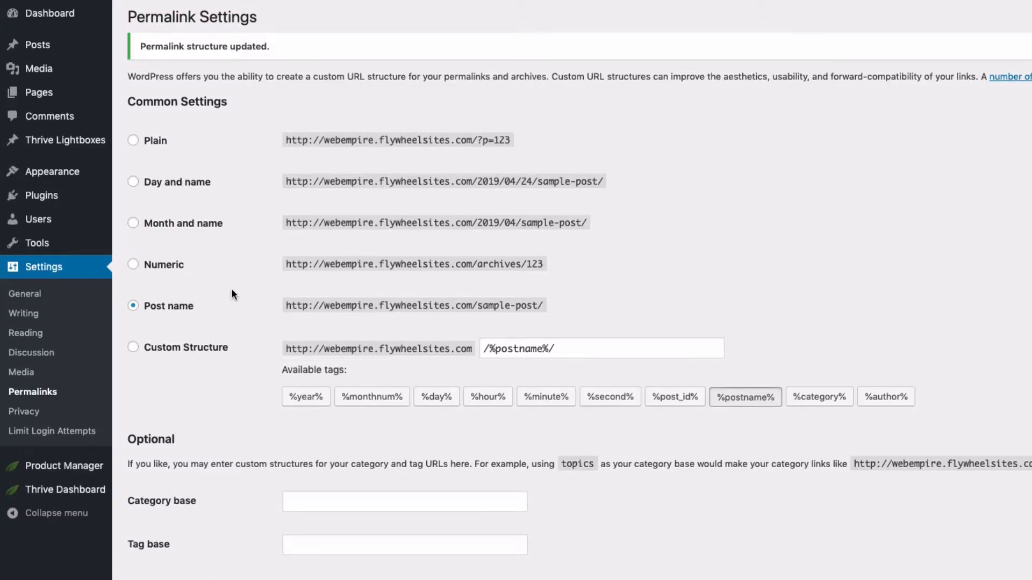
pyautogui.moveTo(40, 103)
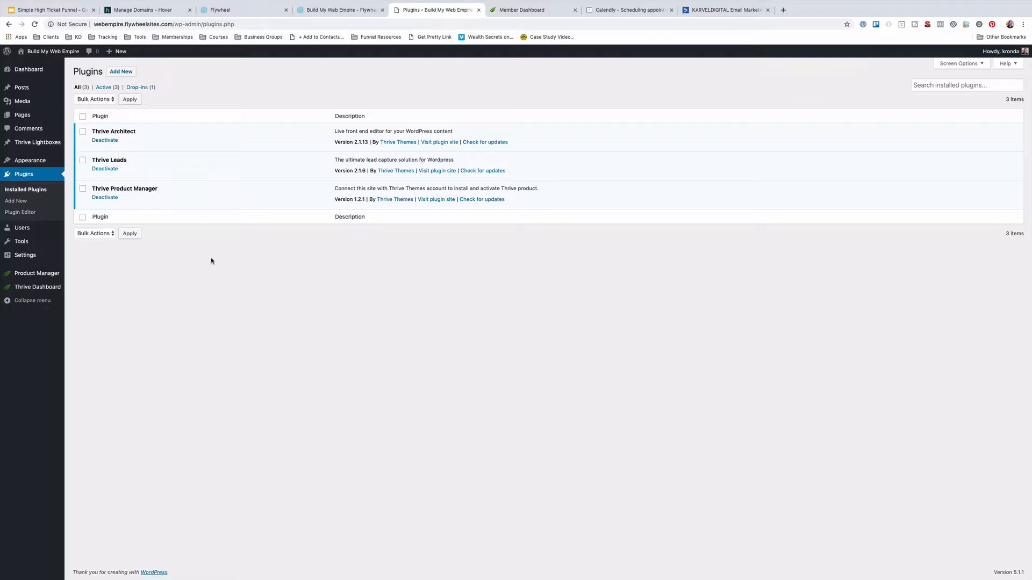
# Open the Thrive Dashboard and scroll through its product and feature cards
pyautogui.moveTo(54, 289)
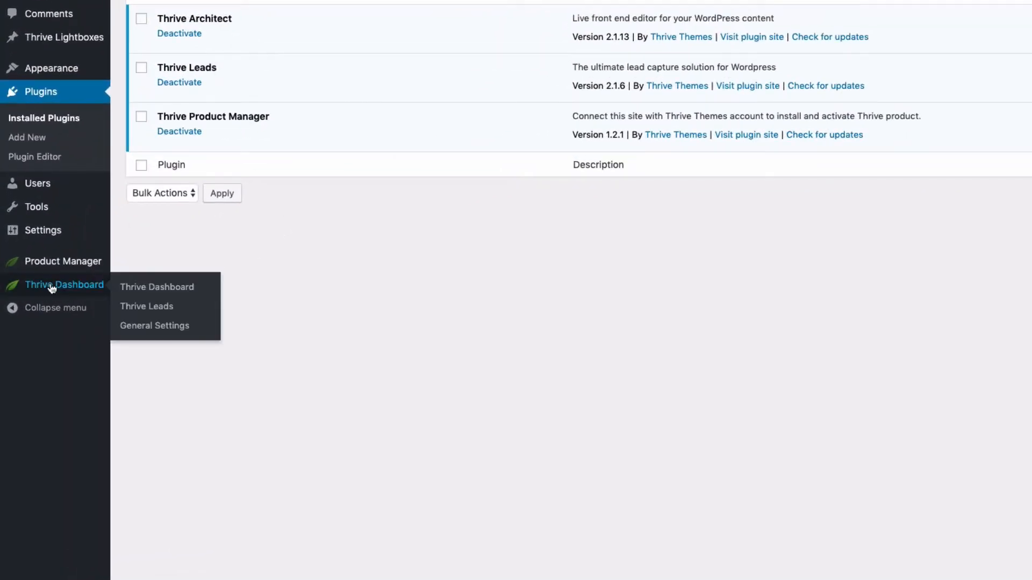
pyautogui.click(93, 288)
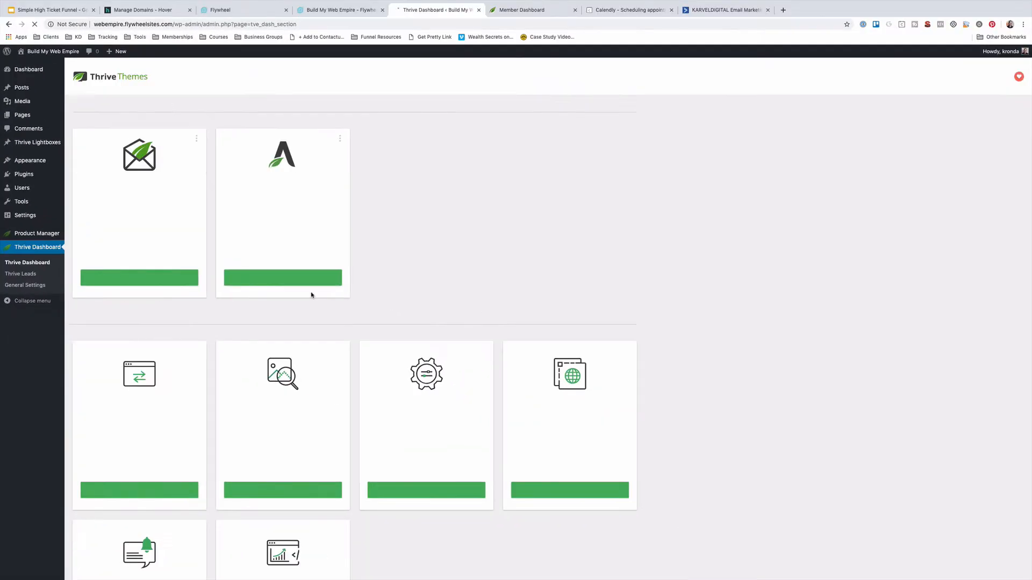
pyautogui.scroll(-1, 430, 263)
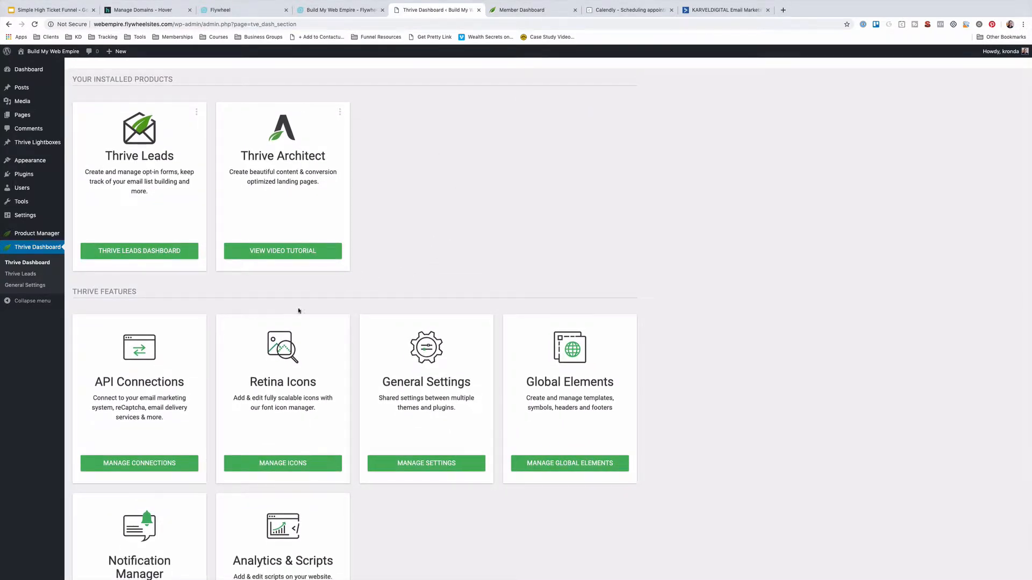
pyautogui.scroll(-1, 355, 280)
pyautogui.scroll(2, 158, 166)
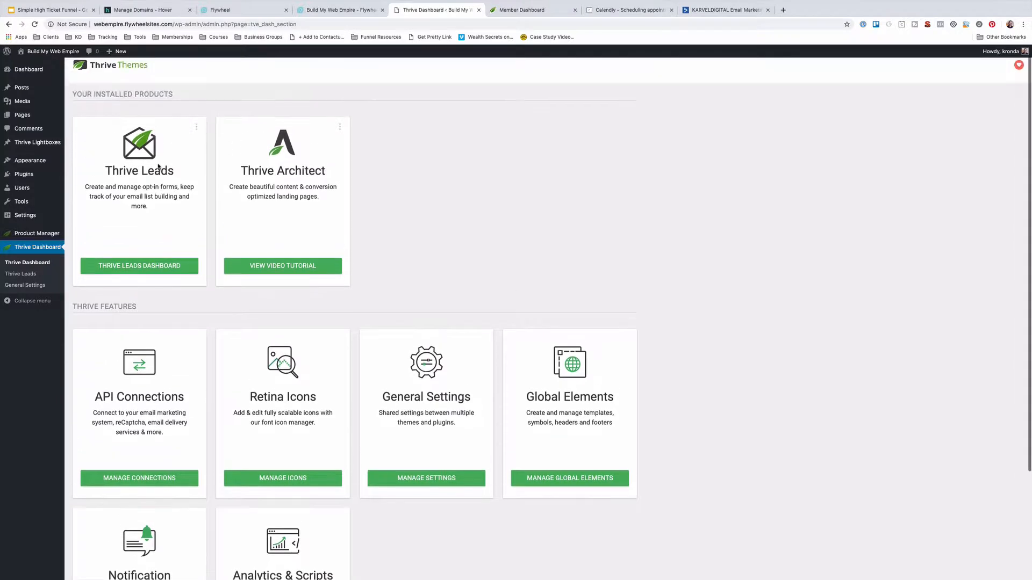
pyautogui.scroll(-5, 176, 255)
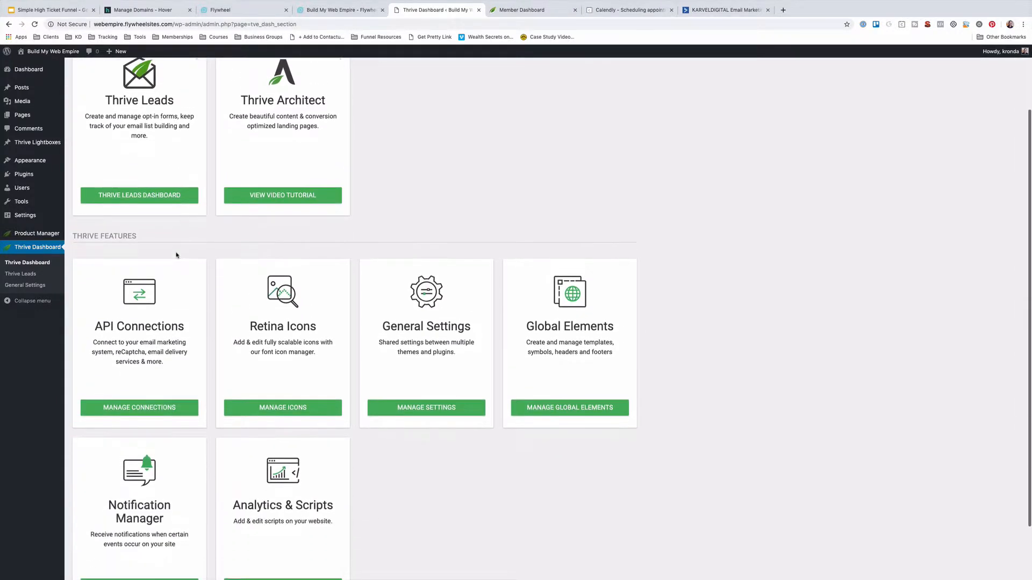
pyautogui.scroll(-1, 226, 341)
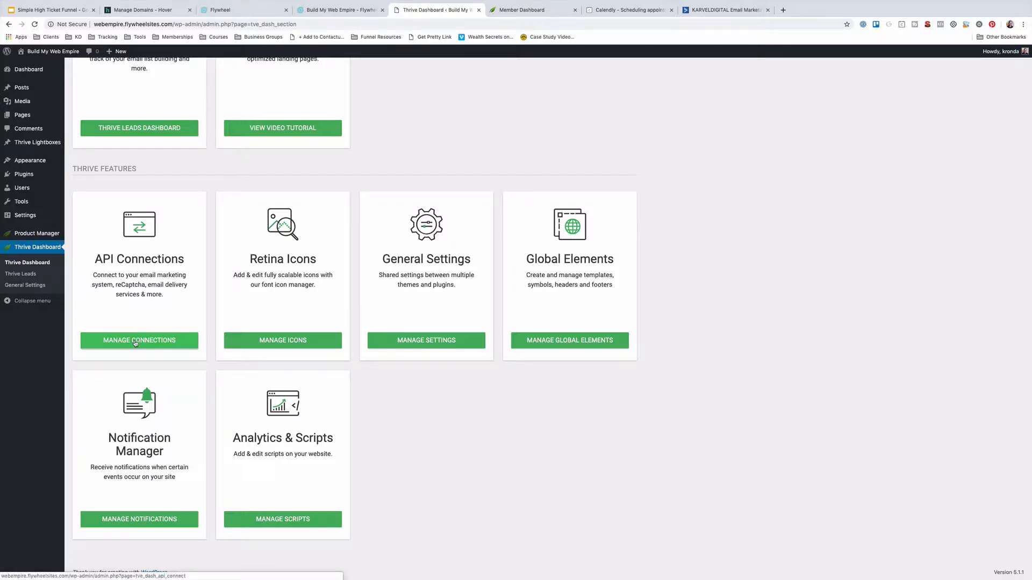
# Search the Thrive knowledge base for 'Active Campaign API' and open the connection article
pyautogui.click(540, 12)
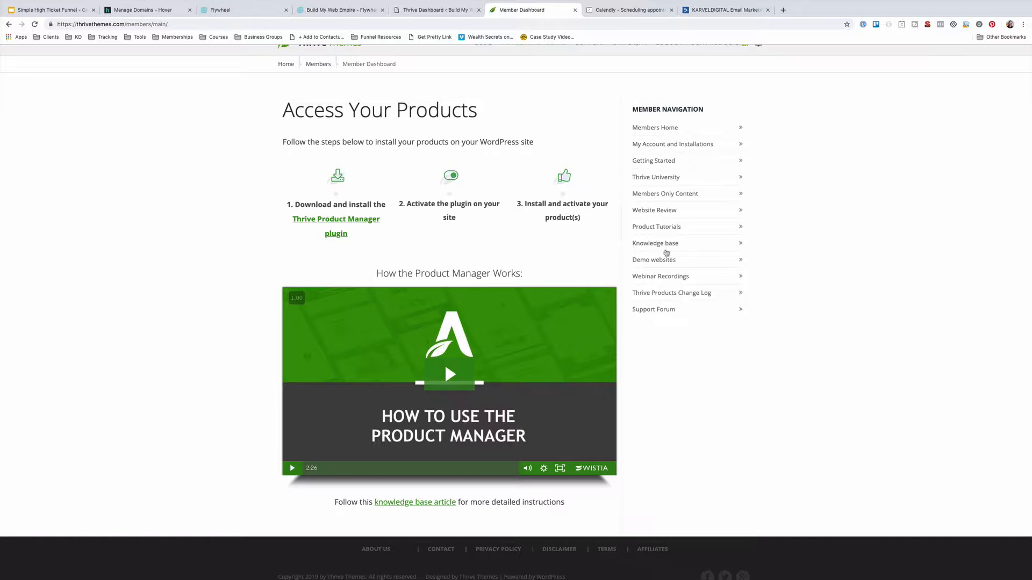
pyautogui.click(656, 244)
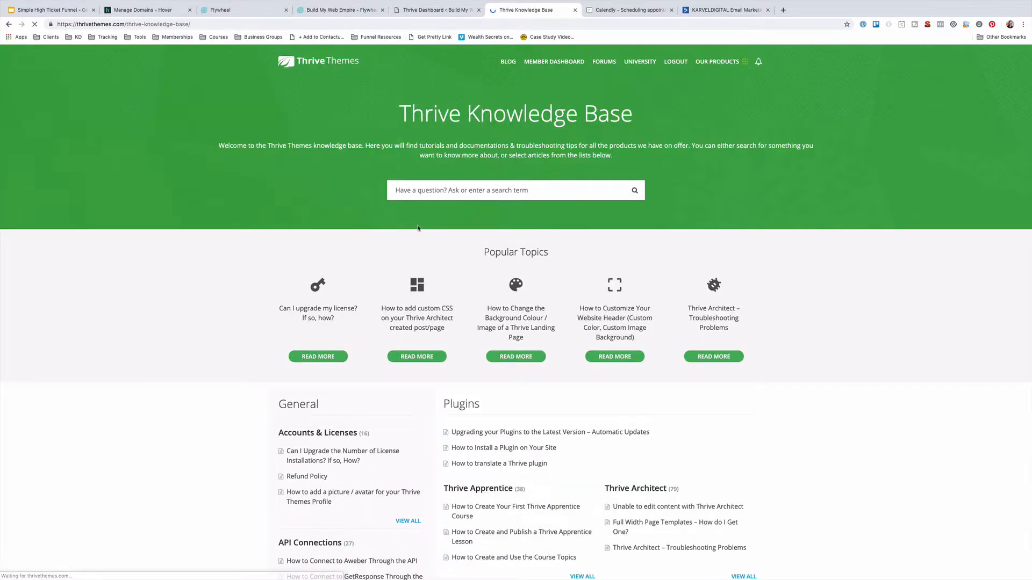
pyautogui.click(422, 193)
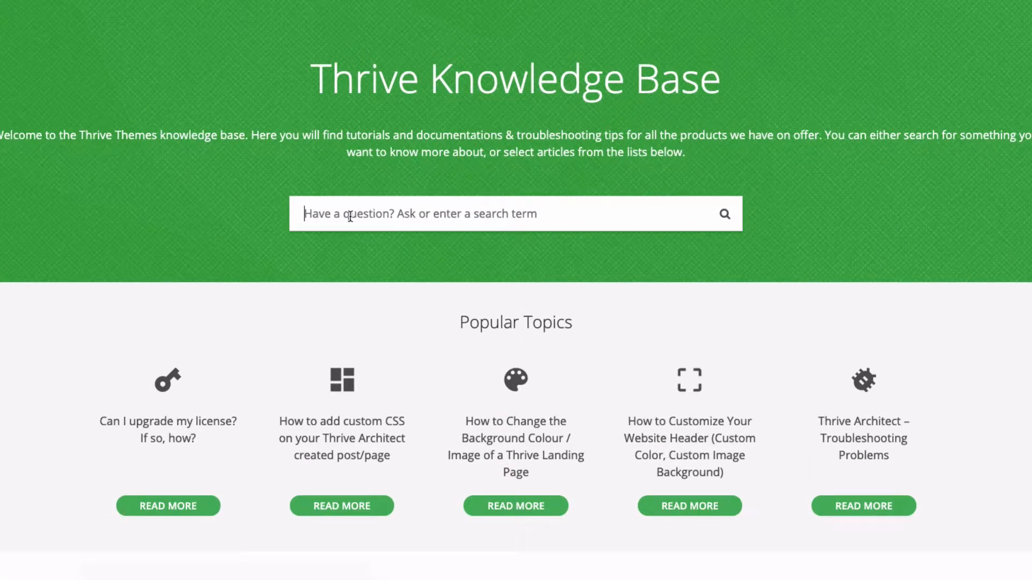
pyautogui.write('Active Campaign ')
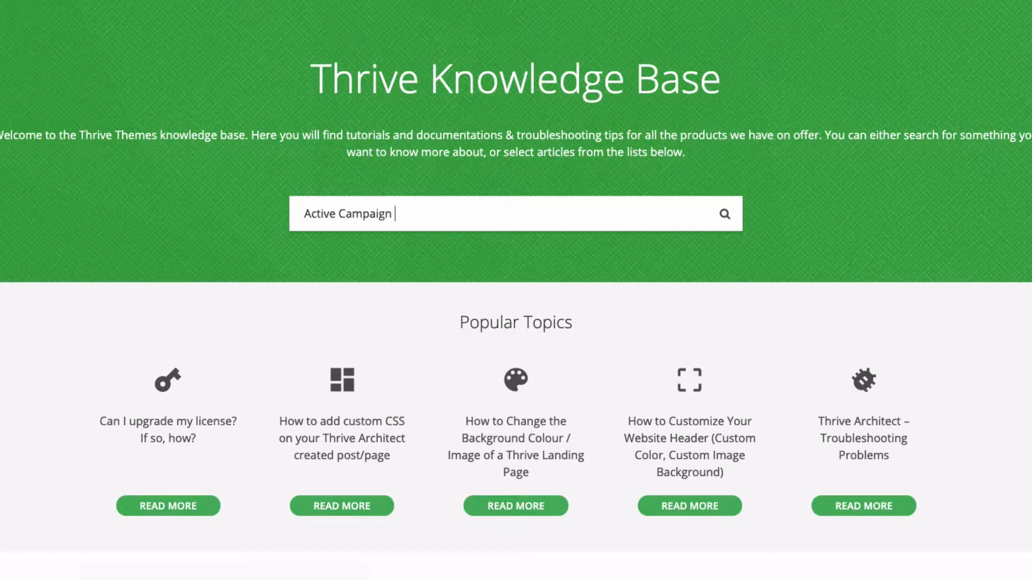
pyautogui.write('API')
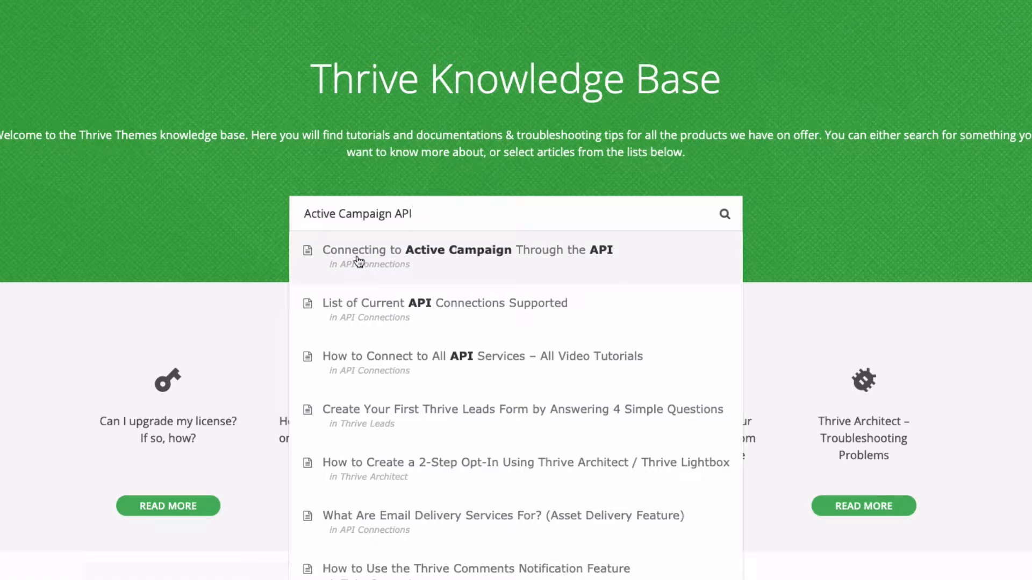
pyautogui.click(500, 255)
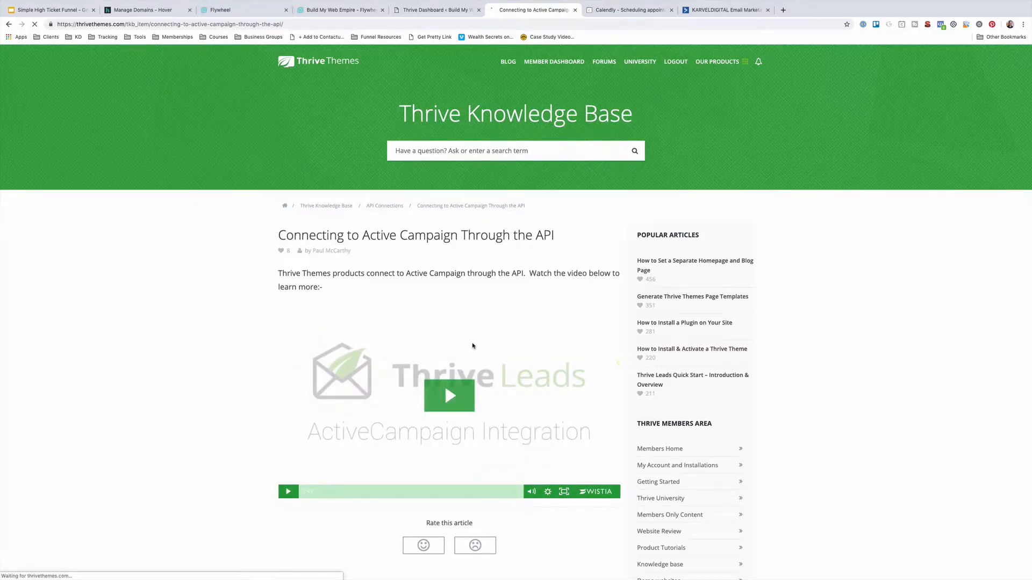
pyautogui.scroll(-1, 473, 345)
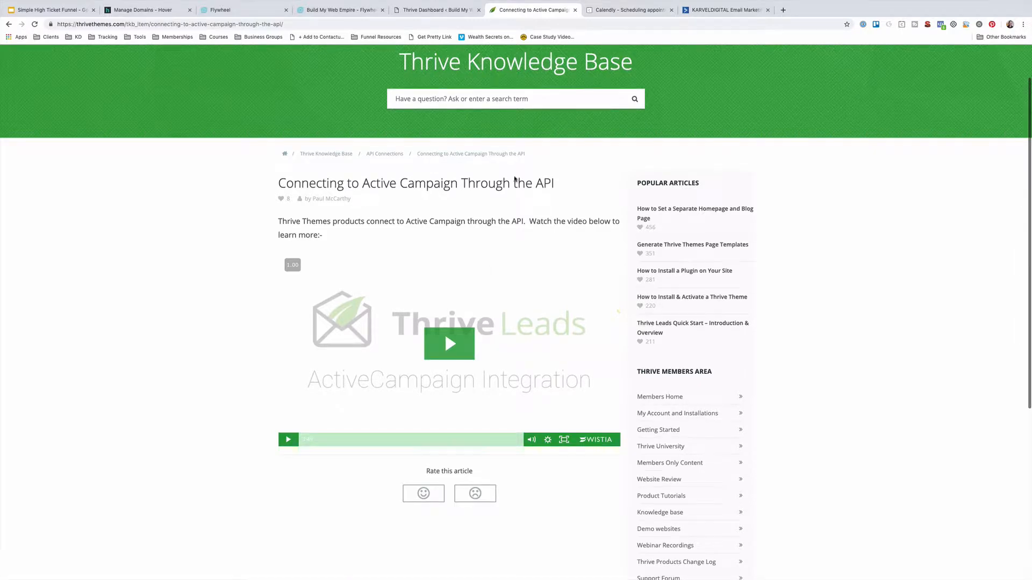
pyautogui.click(425, 10)
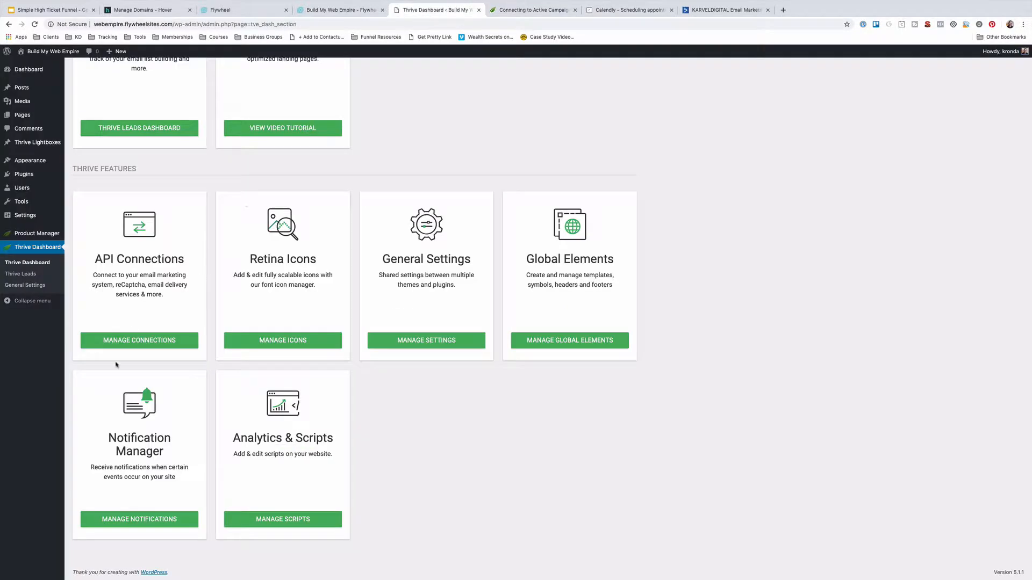
# Add a new Thrive API connection and choose ActiveCampaign as the app
pyautogui.click(132, 340)
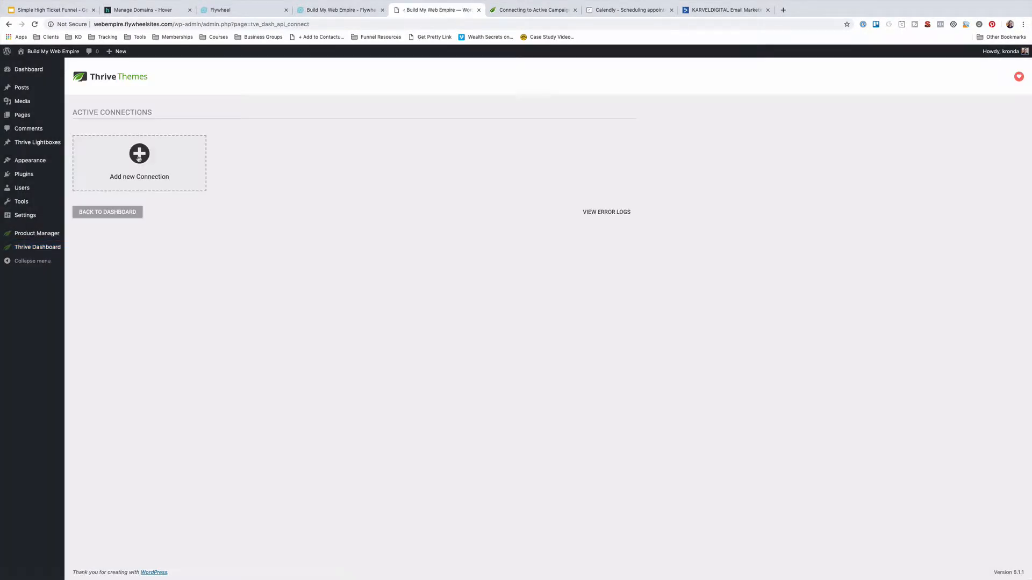
pyautogui.click(138, 156)
pyautogui.click(130, 155)
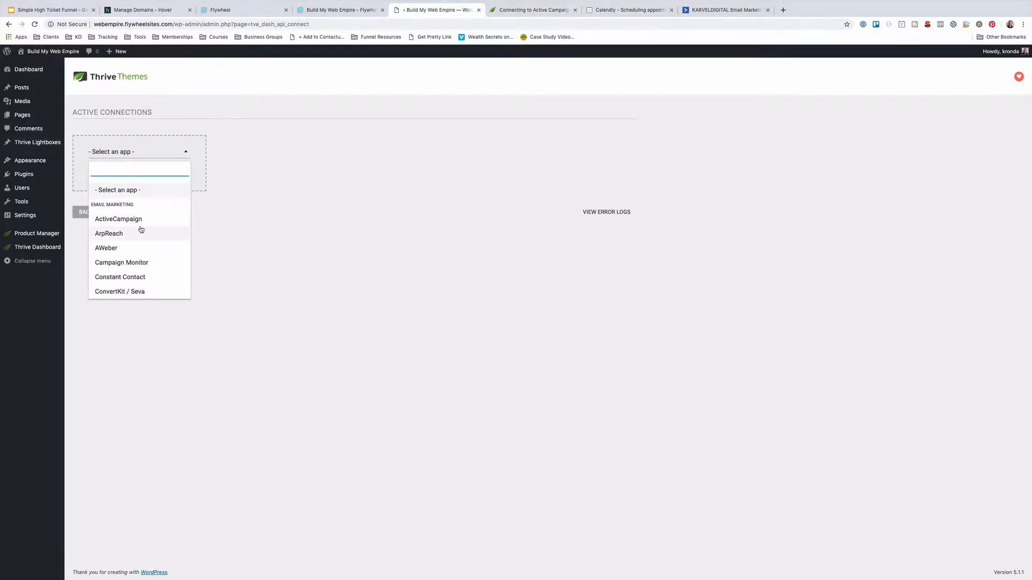
pyautogui.scroll(-1, 140, 229)
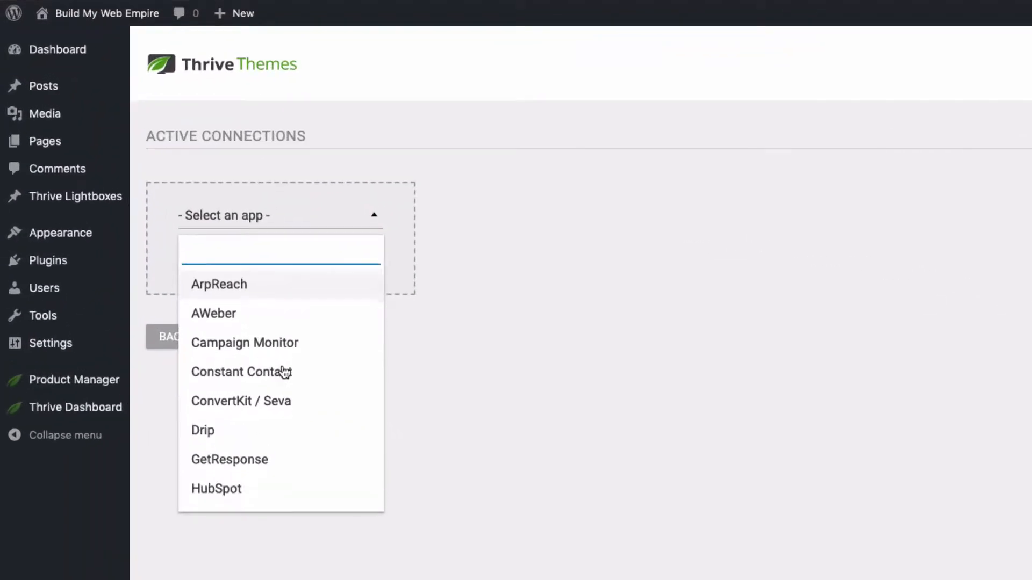
pyautogui.scroll(-10, 285, 372)
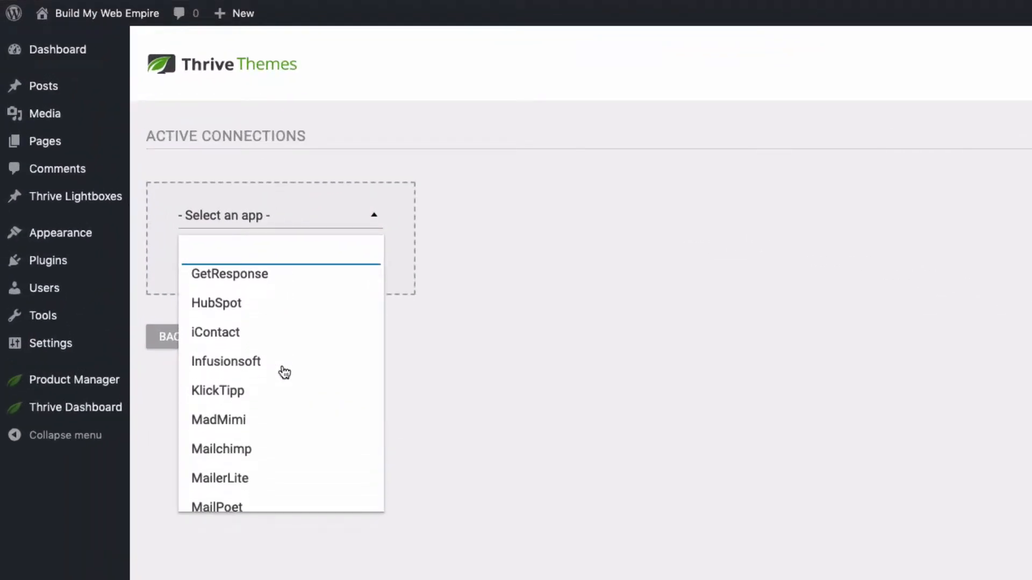
pyautogui.scroll(-20, 285, 372)
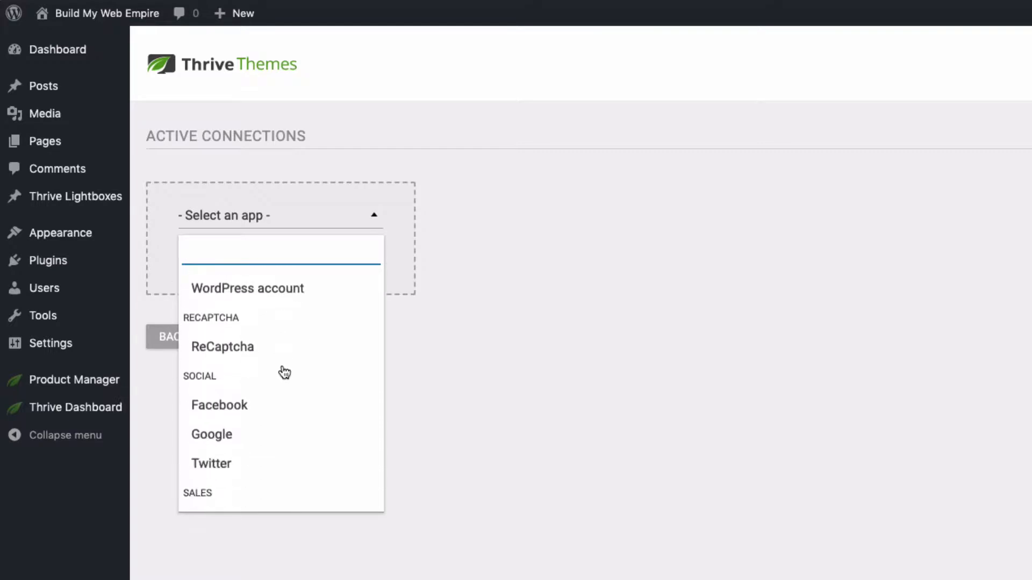
pyautogui.scroll(20, 282, 365)
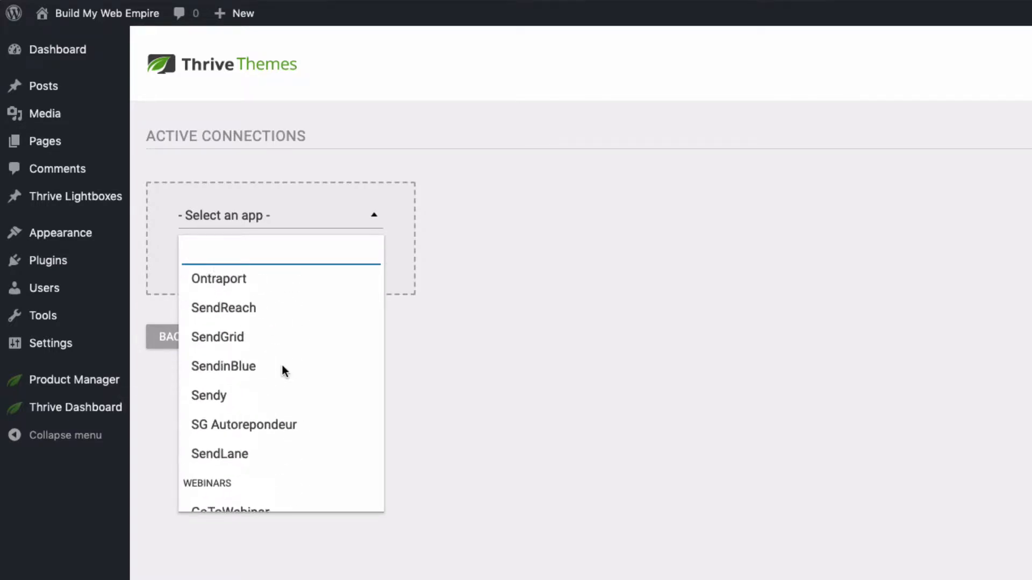
pyautogui.scroll(15, 285, 372)
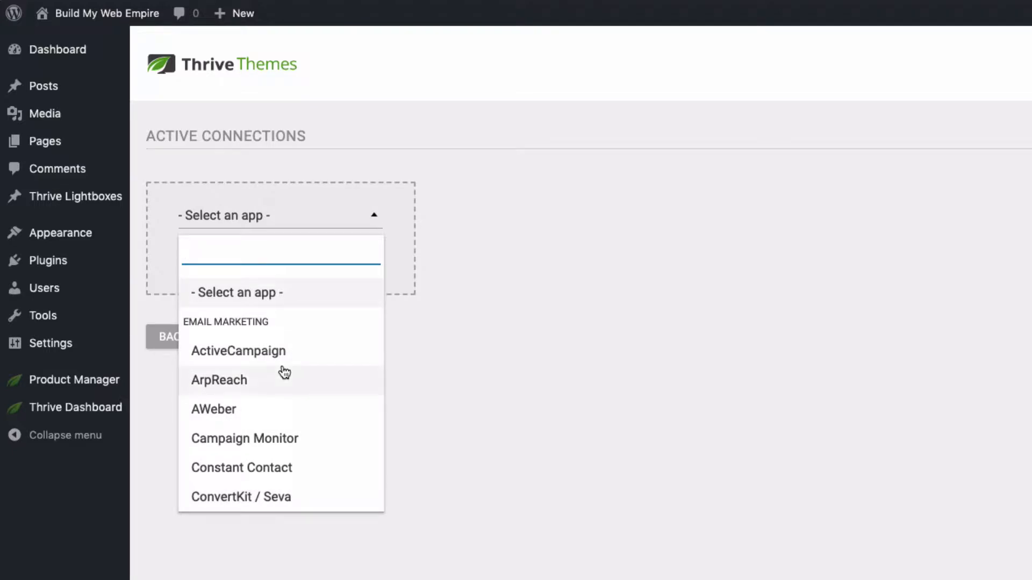
pyautogui.scroll(-2, 240, 408)
pyautogui.scroll(-5, 240, 409)
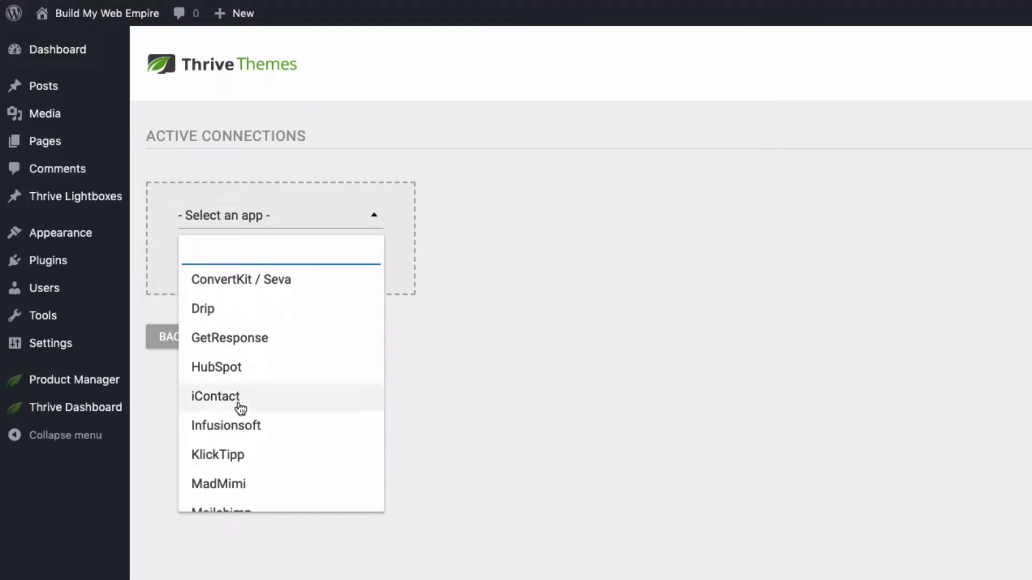
pyautogui.scroll(7, 240, 409)
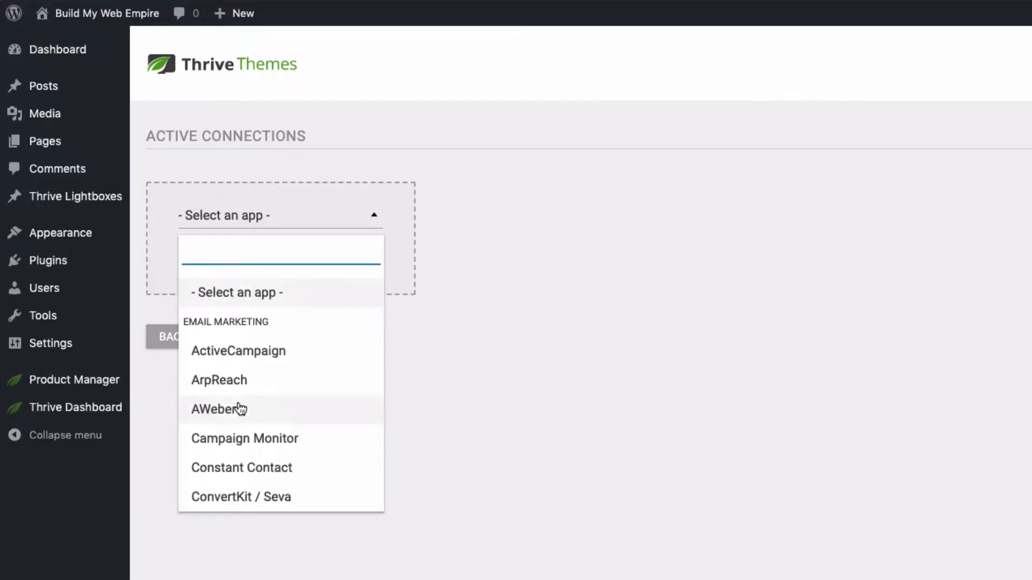
pyautogui.click(241, 347)
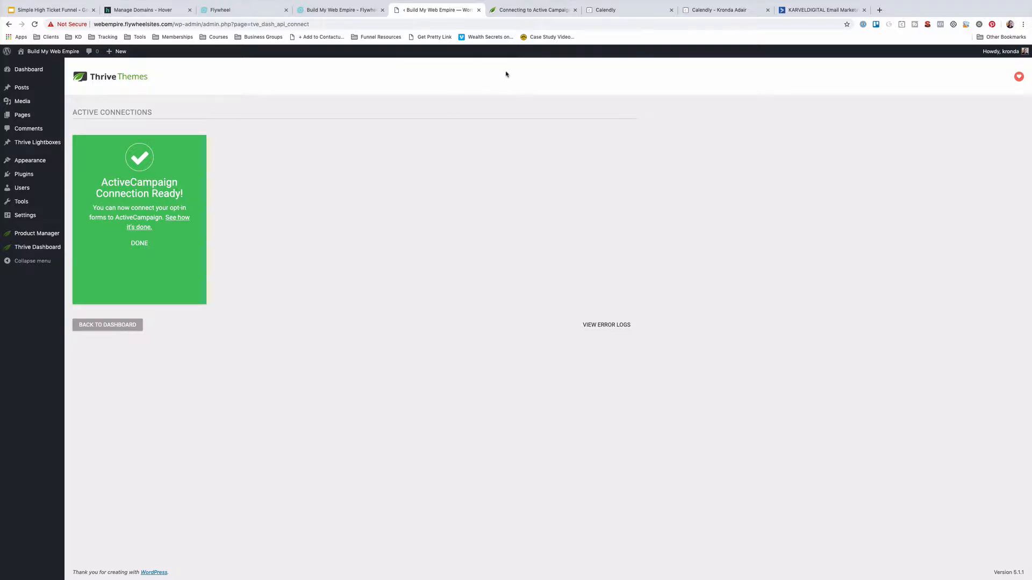
# Switch to the Calendly page listing the 15 and 30 Minute Meeting event types
pyautogui.click(721, 10)
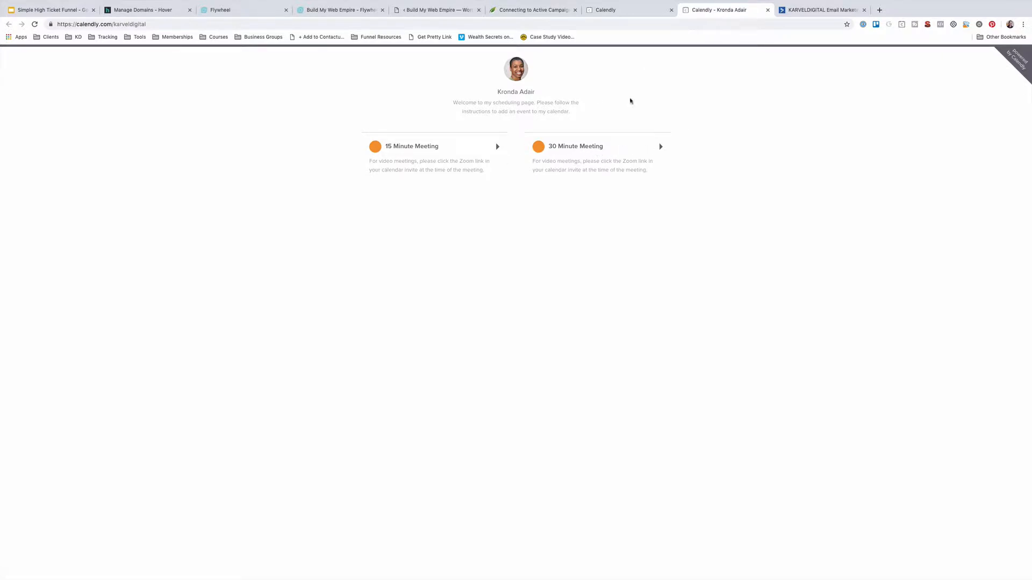
# Set the Calendly event's confirmation page to redirect to an external site
pyautogui.click(635, 14)
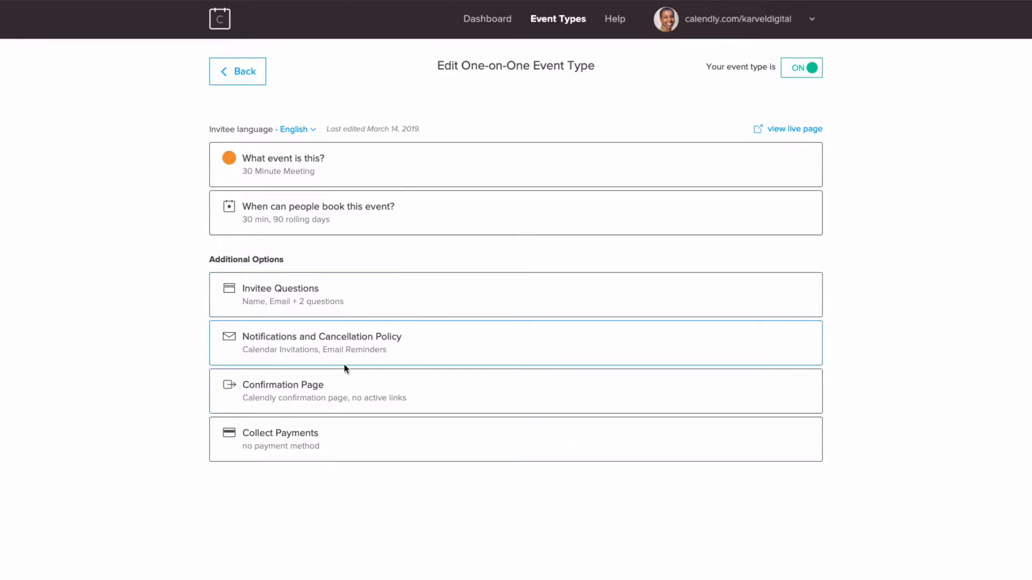
pyautogui.click(301, 396)
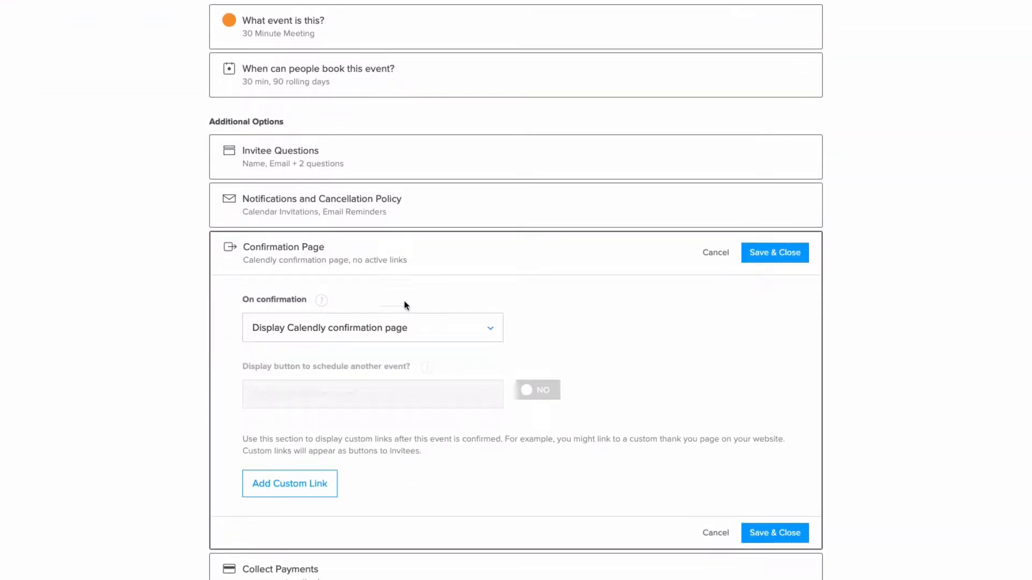
pyautogui.click(371, 333)
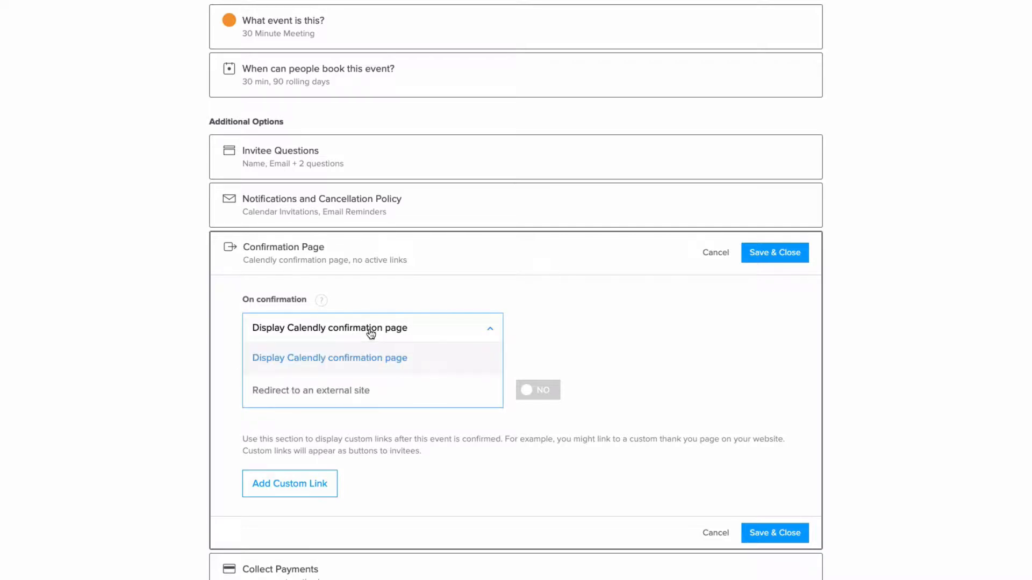
pyautogui.click(300, 393)
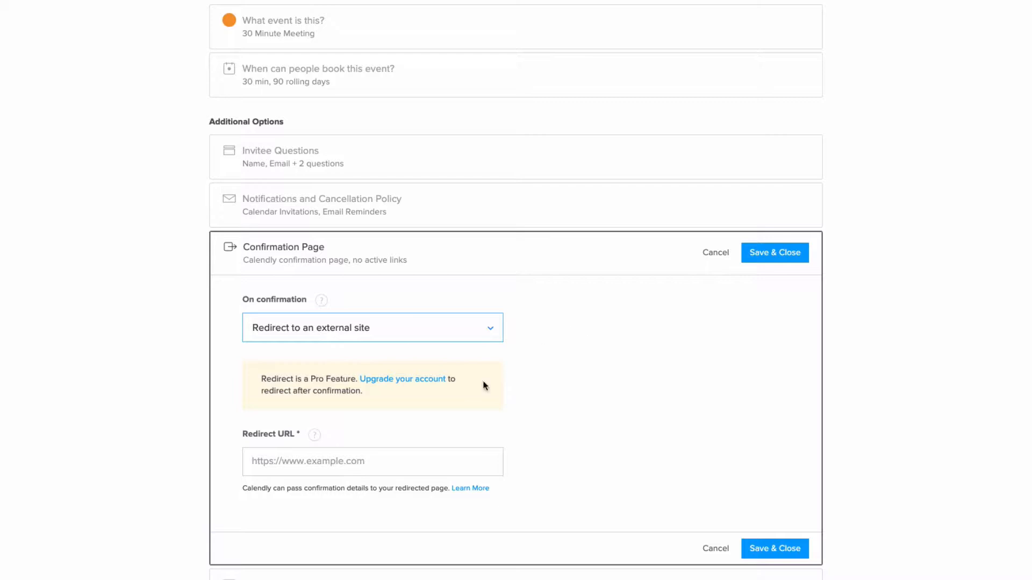
pyautogui.click(298, 462)
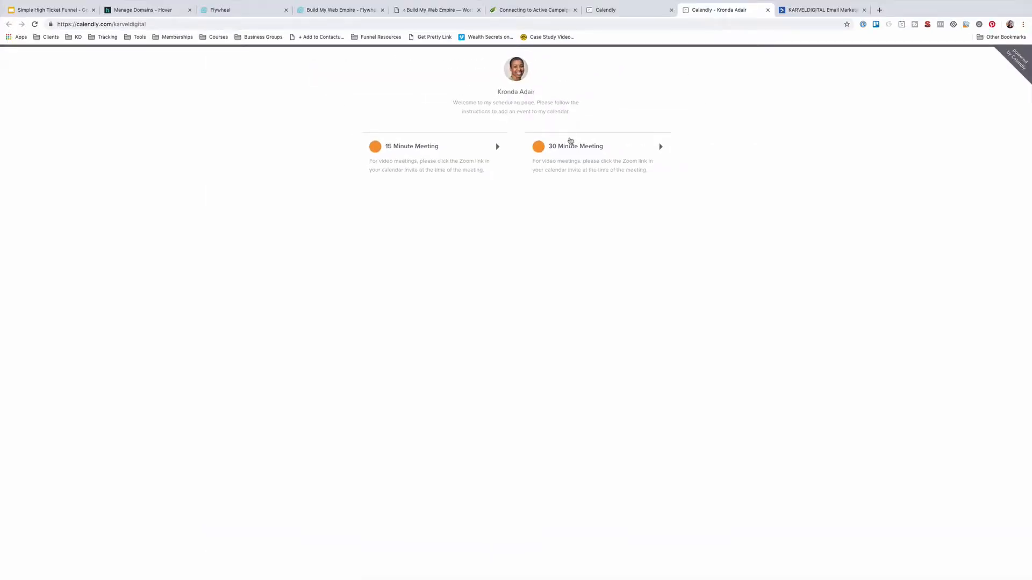
# Copy the 30 Minute Meeting booking link, then return to the WordPress admin
pyautogui.click(574, 150)
pyautogui.click(155, 25)
pyautogui.click(165, 24)
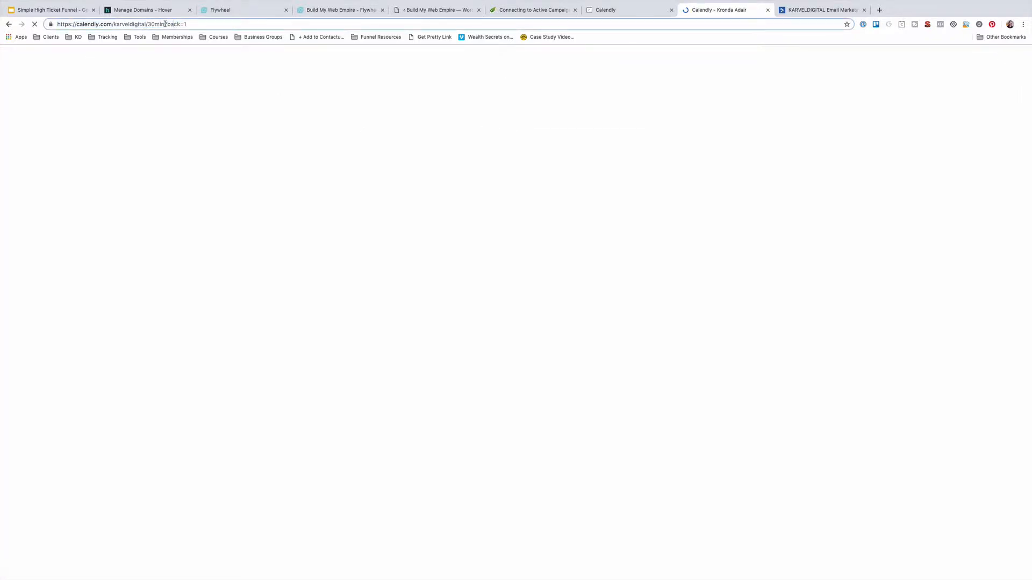
pyautogui.moveTo(165, 24); pyautogui.dragTo(36, 18)
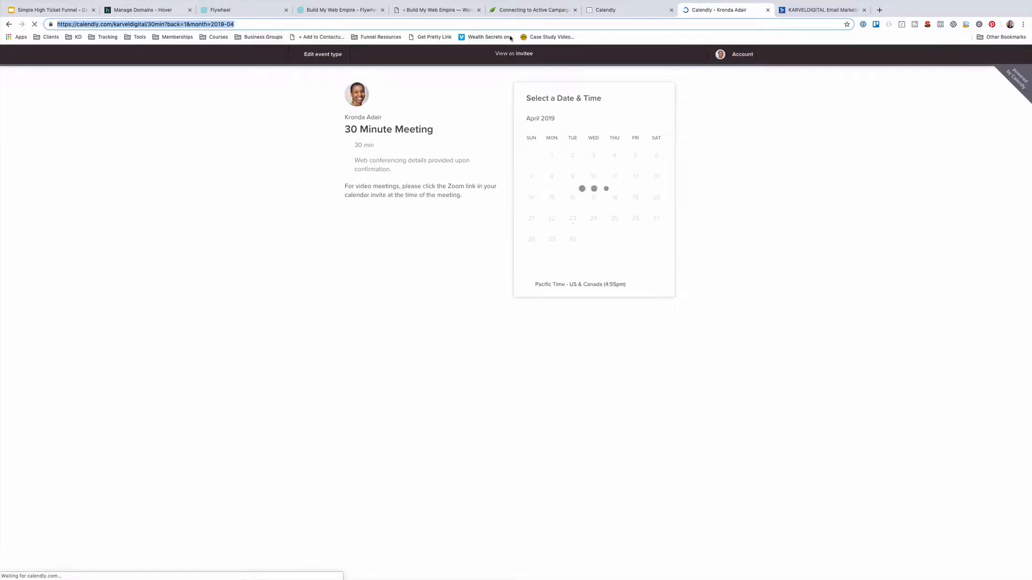
pyautogui.click(623, 11)
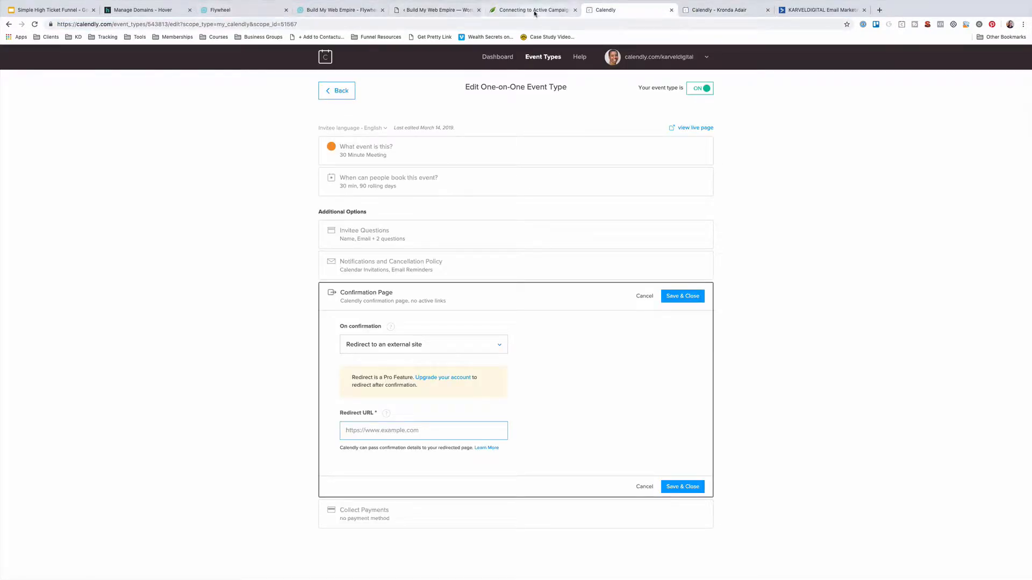
pyautogui.click(429, 11)
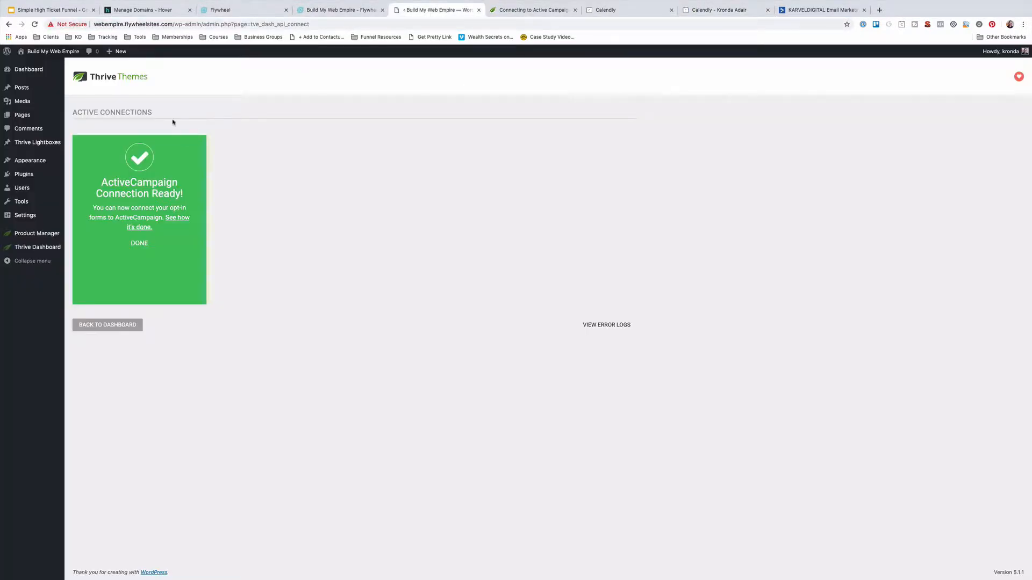
# Preview the Privacy Policy draft page from the Pages list
pyautogui.click(52, 114)
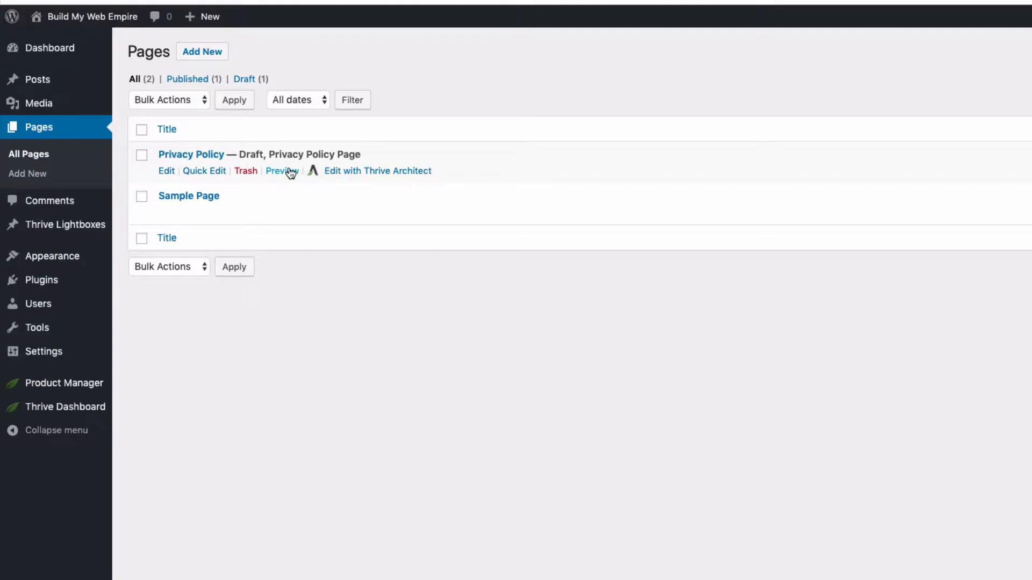
pyautogui.click(290, 171)
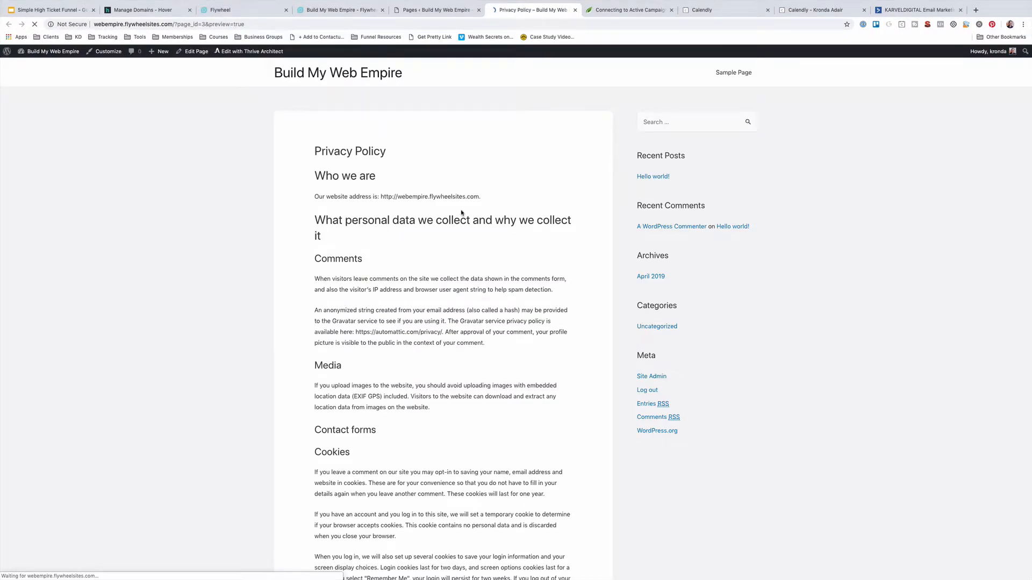
pyautogui.scroll(-10, 461, 213)
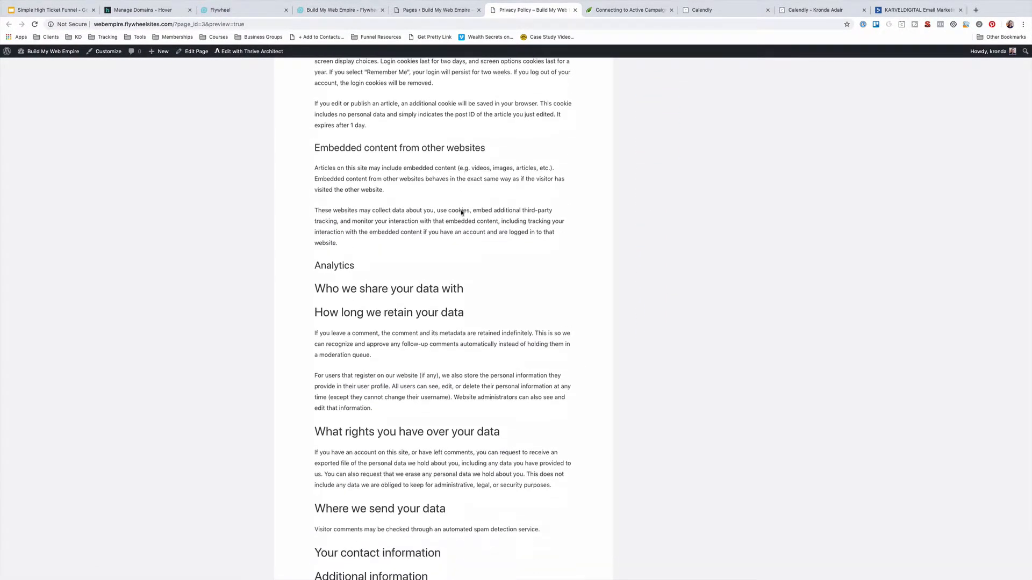
pyautogui.scroll(-5, 462, 213)
pyautogui.scroll(12, 461, 213)
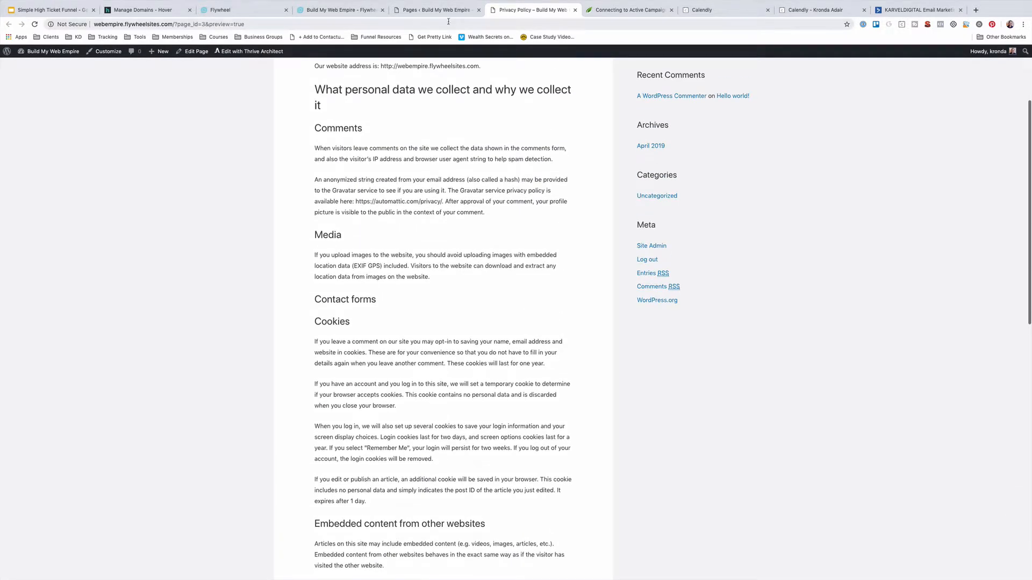
# Move the Sample Page to the trash and start a new page
pyautogui.click(445, 11)
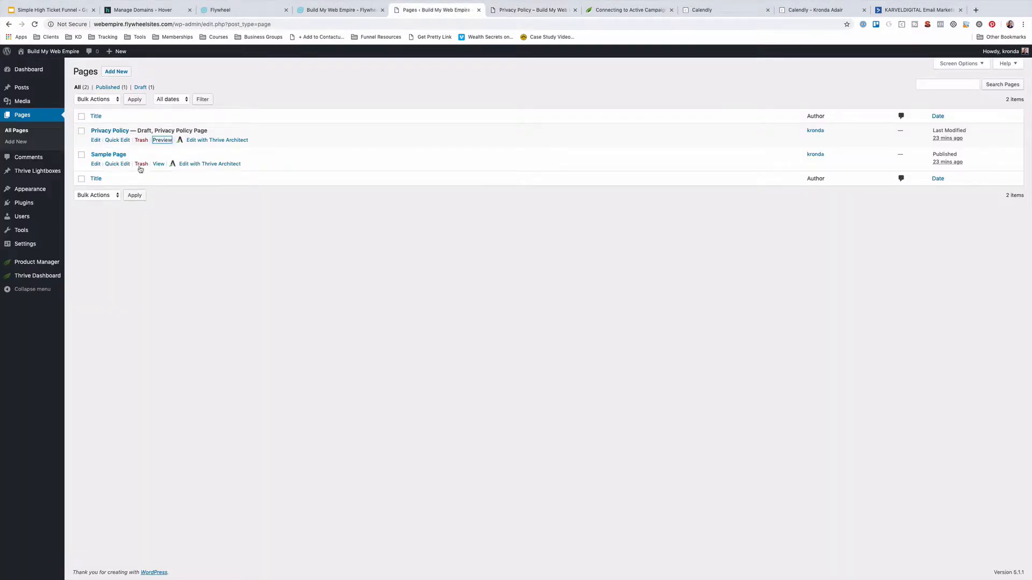
pyautogui.click(141, 165)
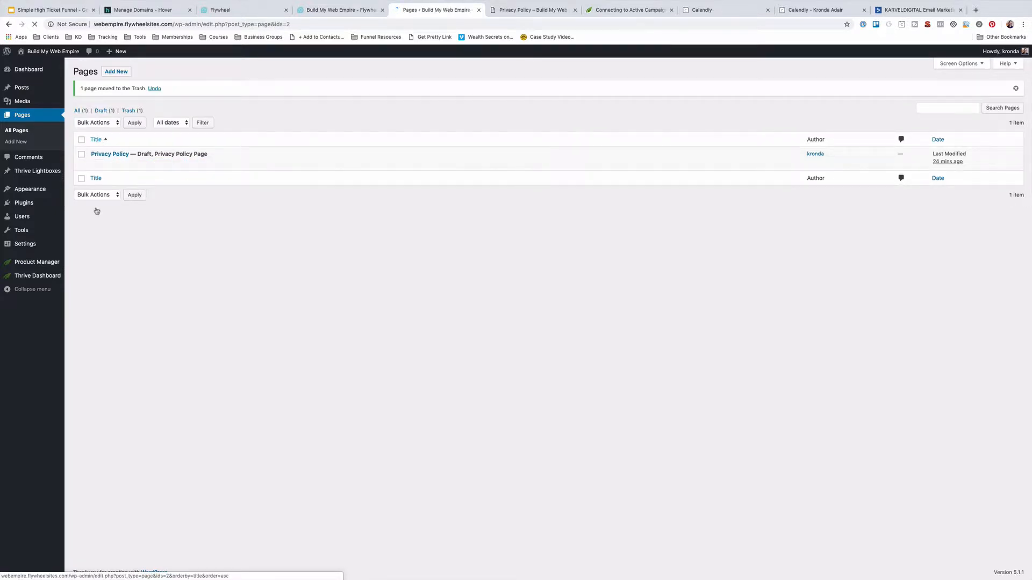
pyautogui.click(116, 72)
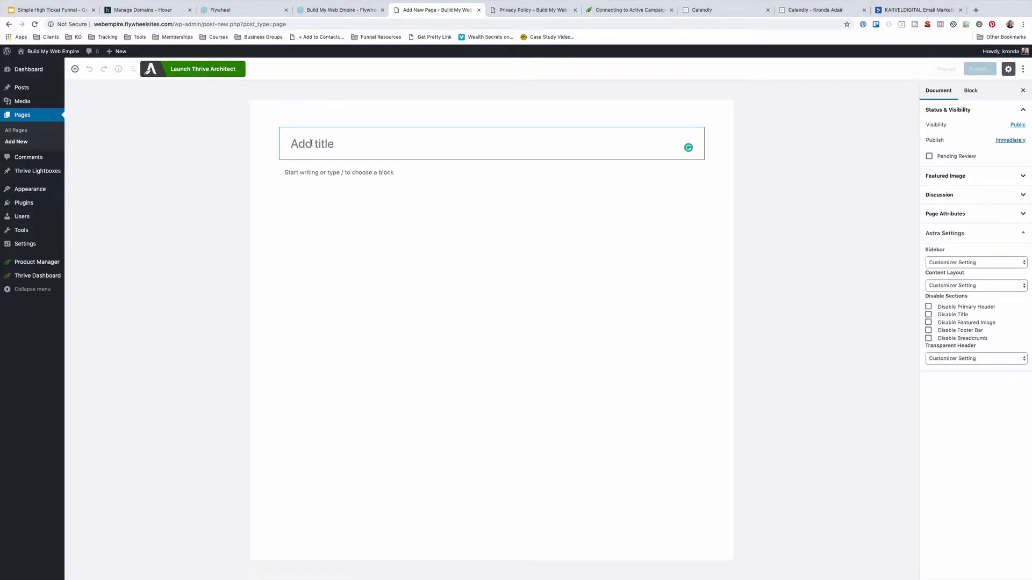
# Title the page 'Build My Web Empire', save the draft, and launch Thrive Architect
pyautogui.write('Build')
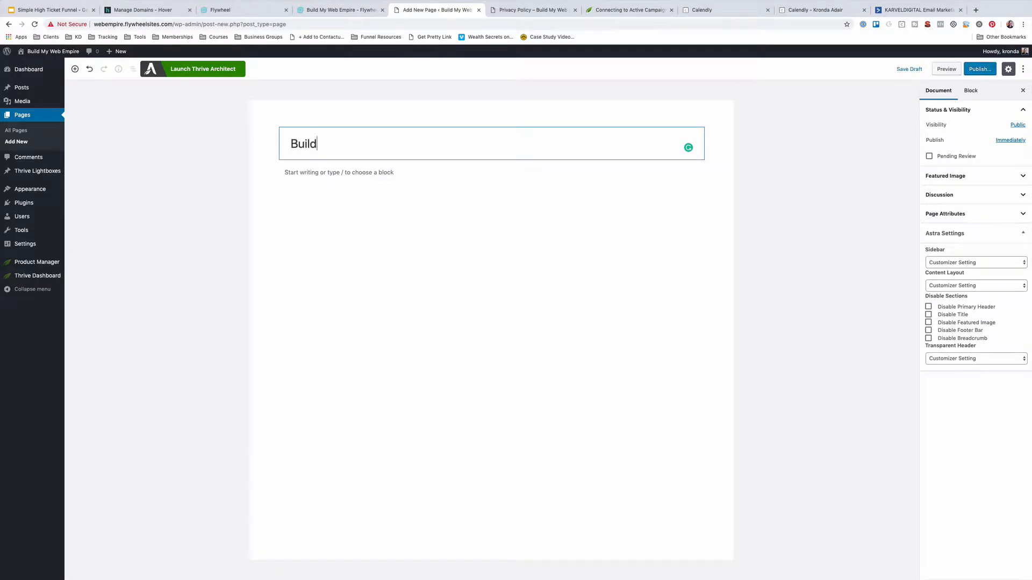
pyautogui.write(' My Web  Empire')
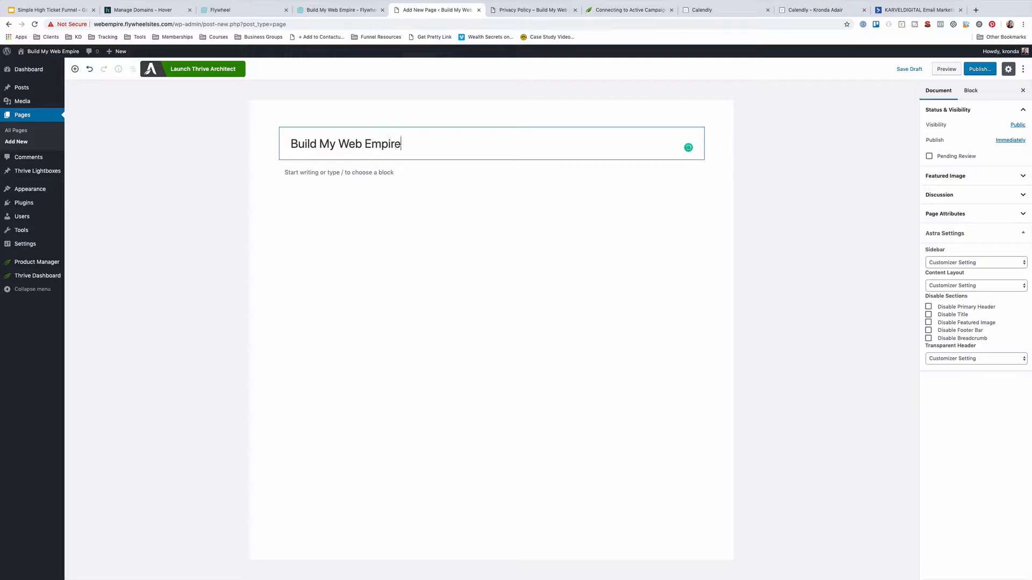
pyautogui.click(914, 71)
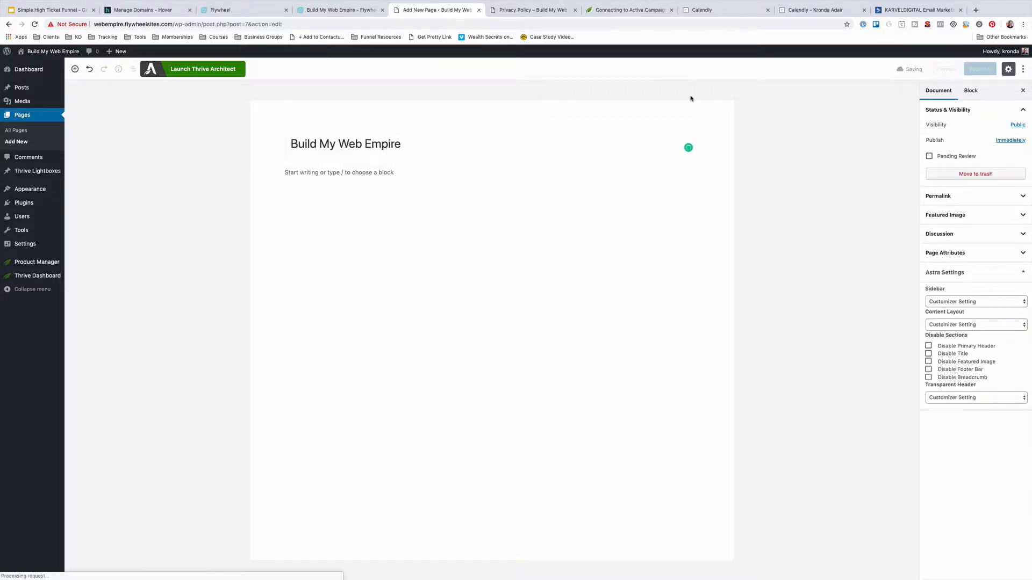
pyautogui.click(194, 69)
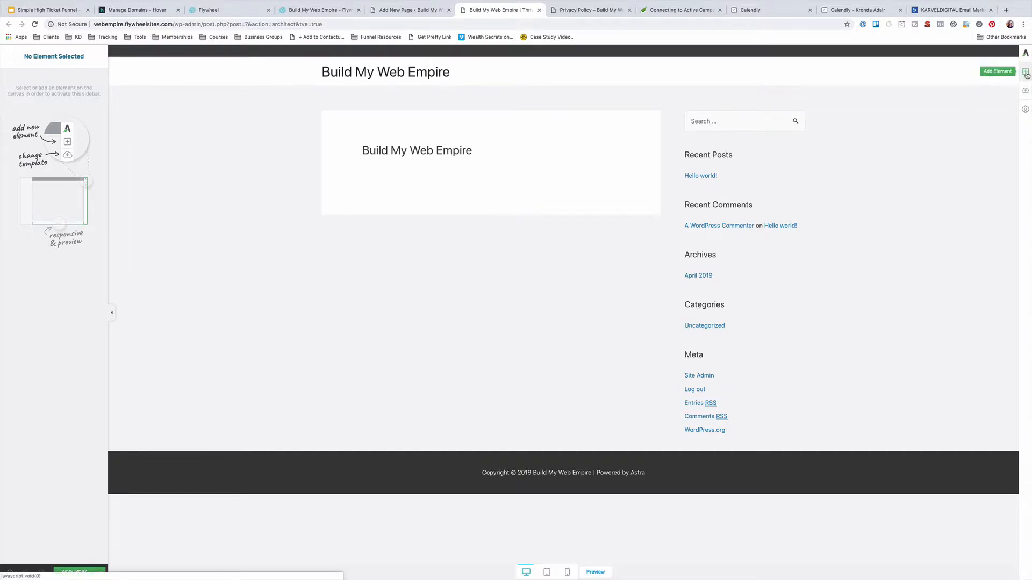
# Open the Change Template picker from the page's Advanced Settings in Thrive Architect
pyautogui.click(1026, 110)
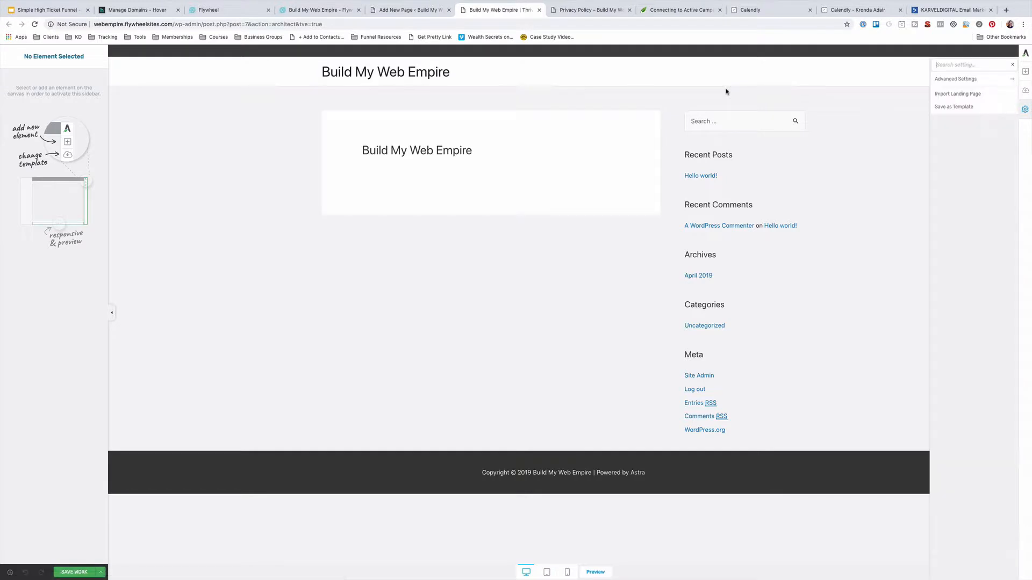
pyautogui.click(959, 81)
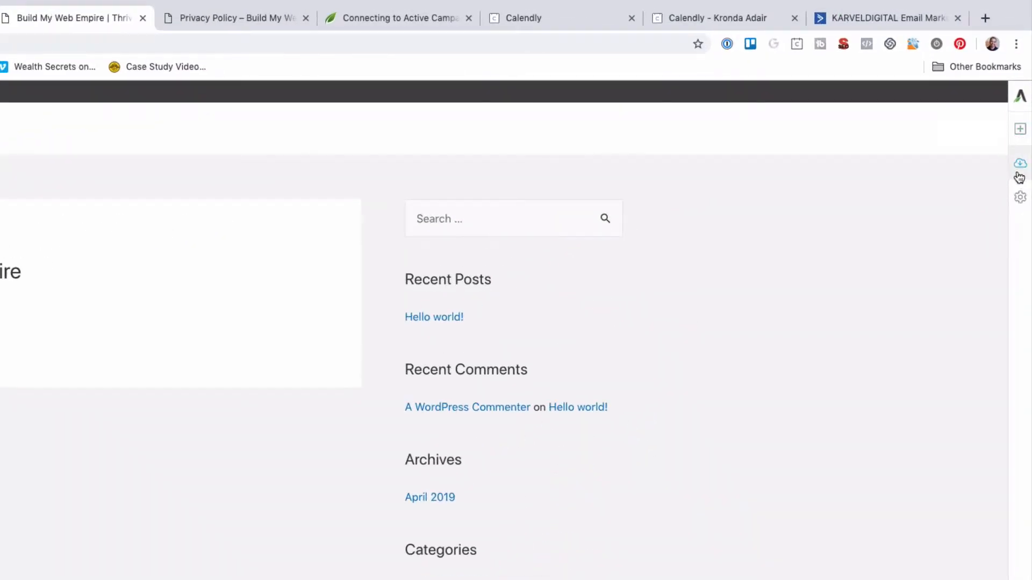
pyautogui.click(1021, 165)
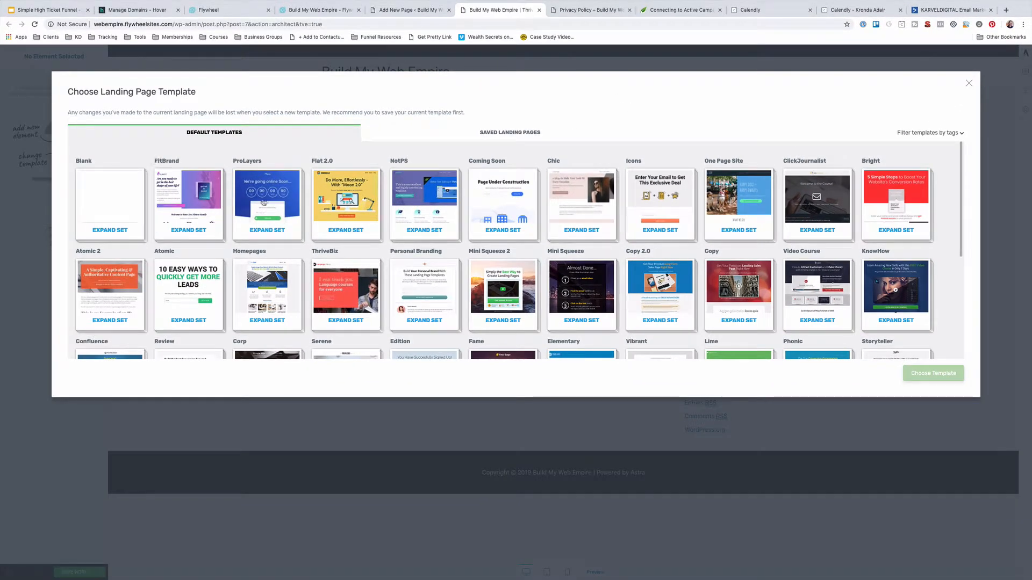
# Filter the landing page templates to show only those tagged 'video'
pyautogui.scroll(-3, 270, 213)
pyautogui.scroll(3, 270, 213)
pyautogui.scroll(-2, 478, 229)
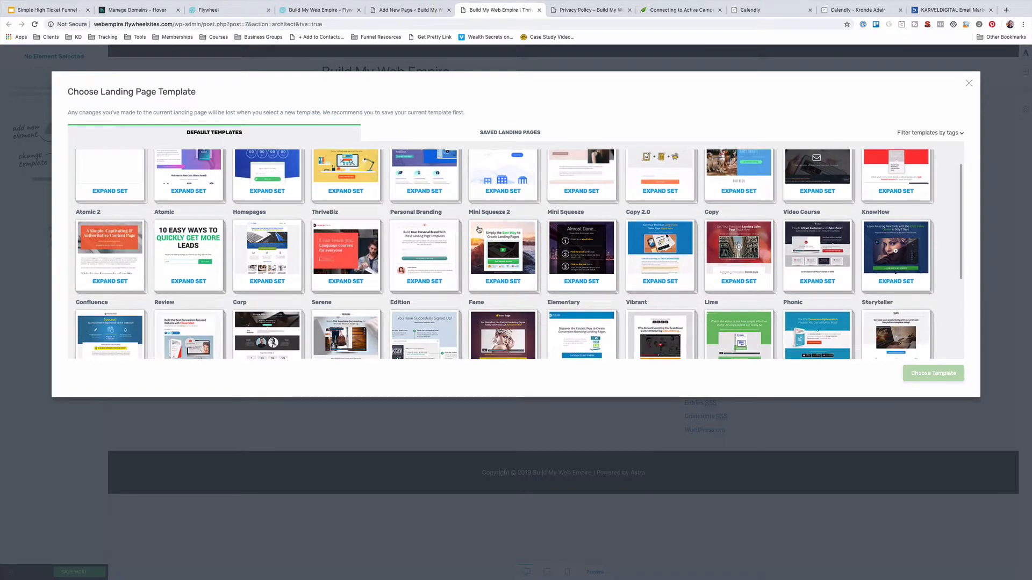
pyautogui.scroll(1, 478, 230)
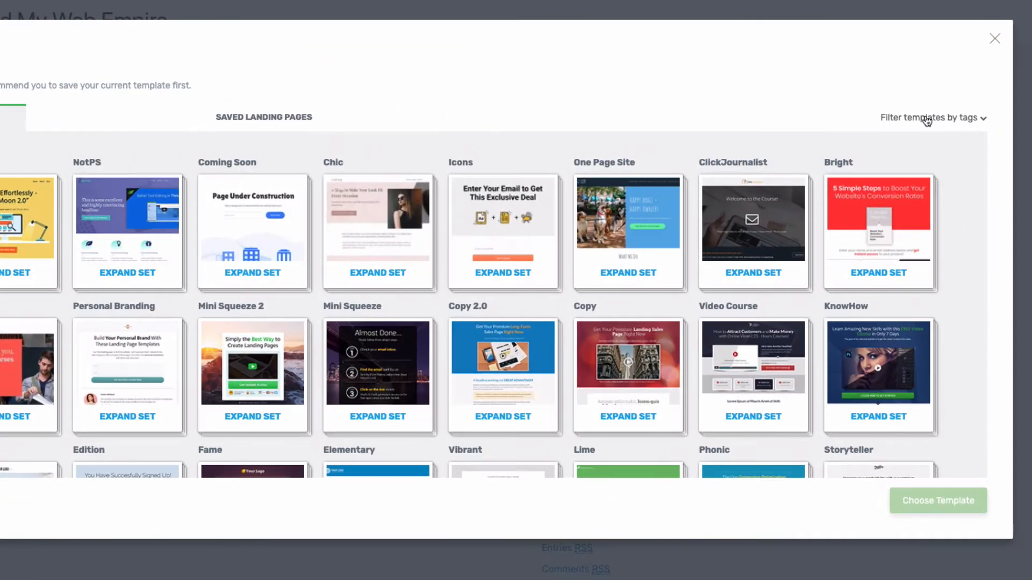
pyautogui.click(923, 135)
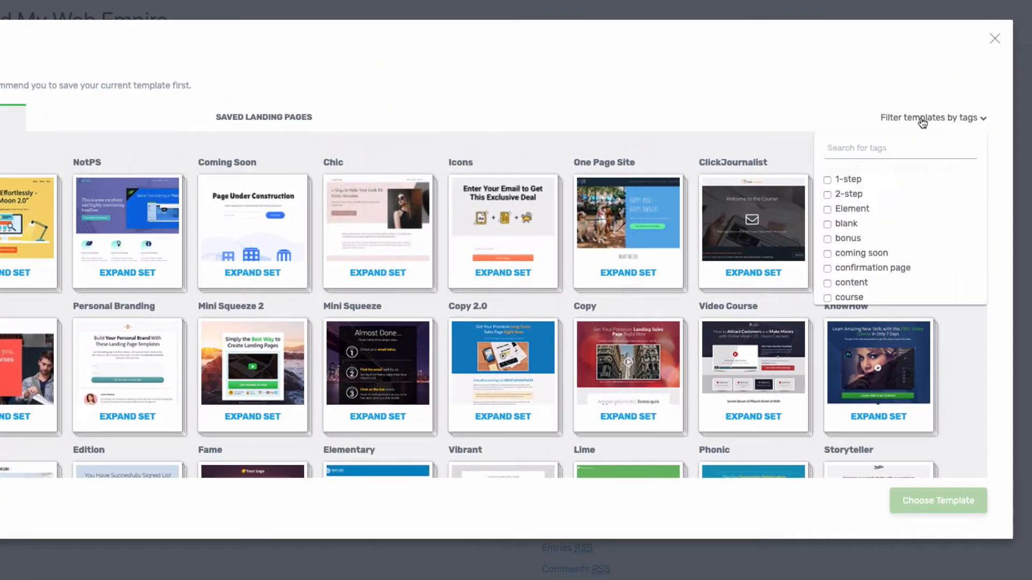
pyautogui.scroll(-3, 912, 203)
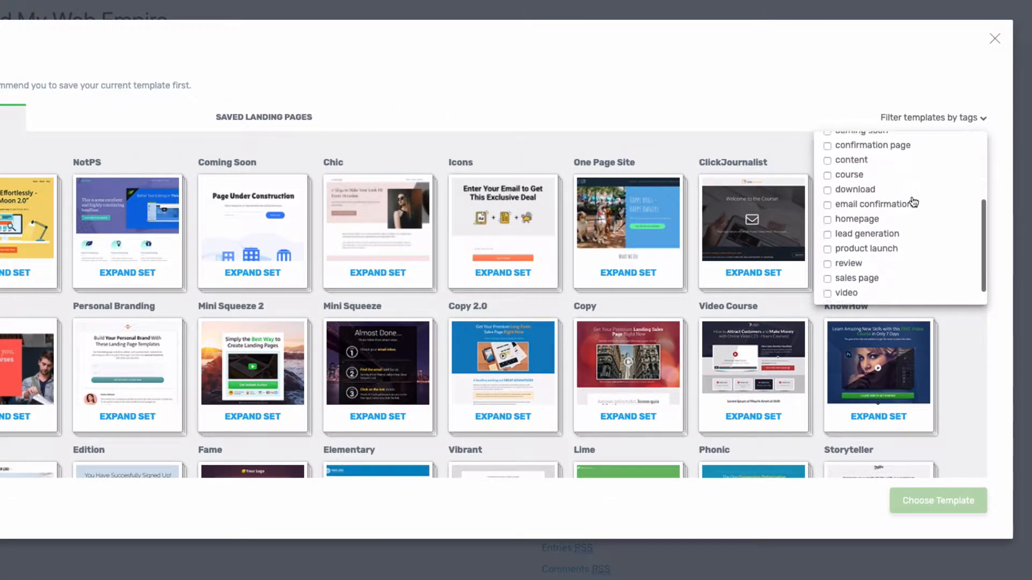
pyautogui.click(827, 273)
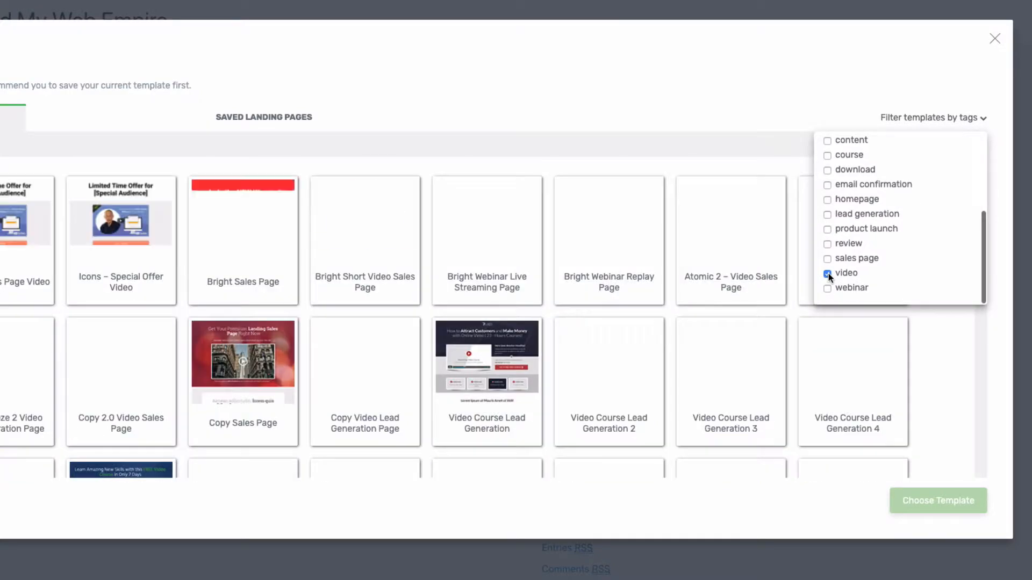
pyautogui.click(535, 173)
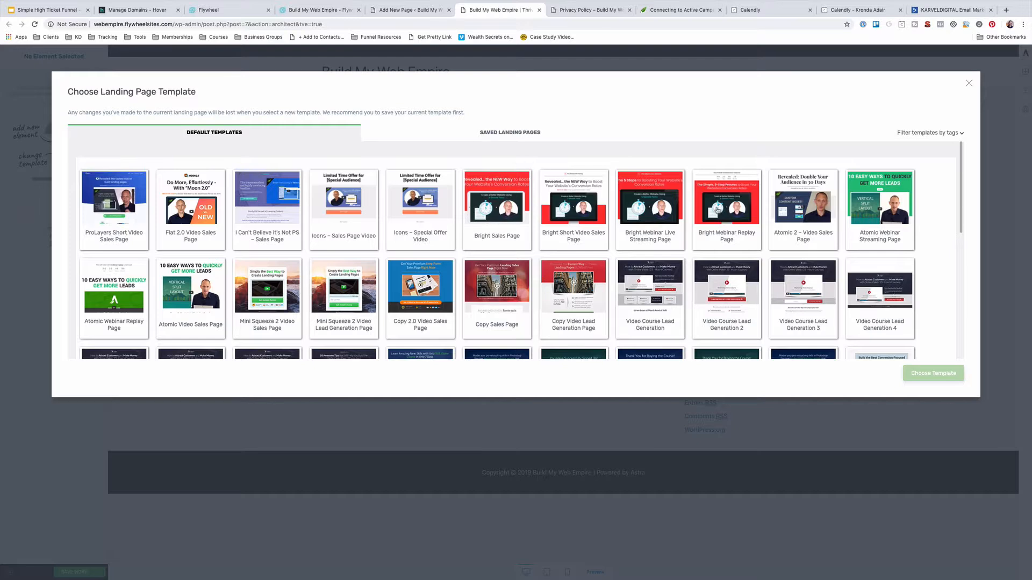
# Browse the video templates to reach the Bright set's pages, from Lead Generation to Content Page
pyautogui.scroll(-4, 477, 221)
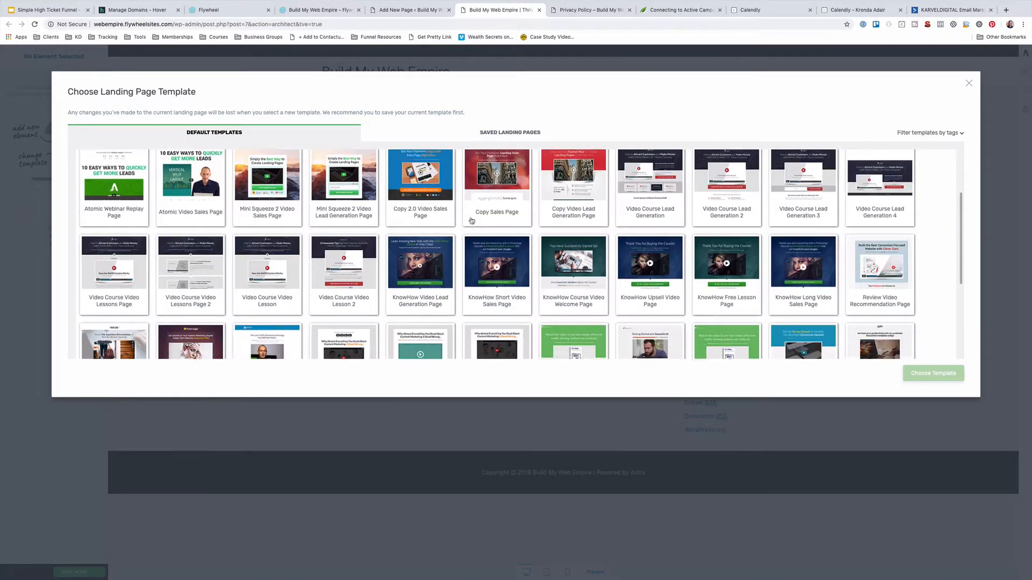
pyautogui.scroll(1, 665, 188)
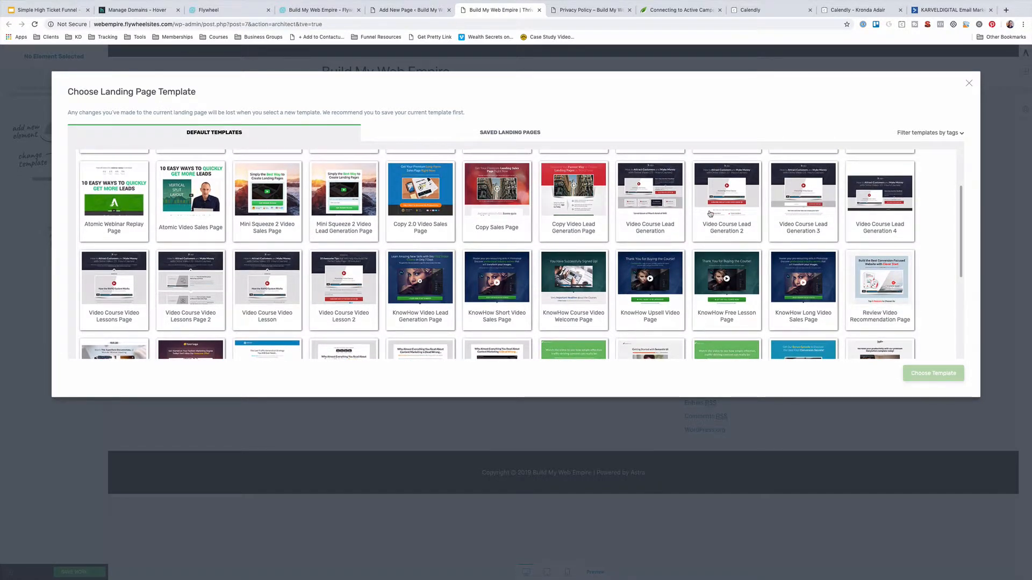
pyautogui.scroll(-5, 549, 244)
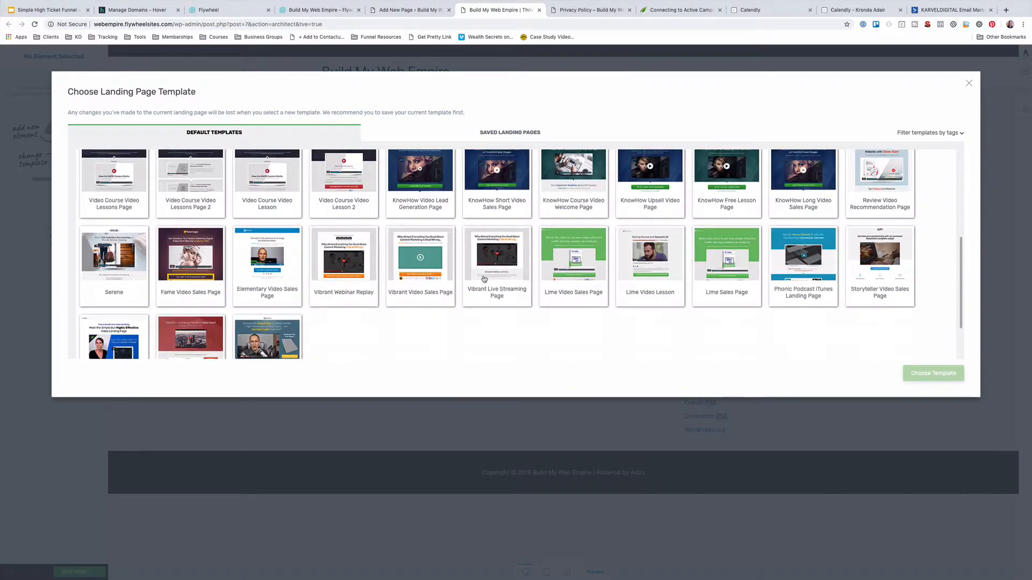
pyautogui.scroll(-2, 484, 278)
pyautogui.scroll(3, 483, 278)
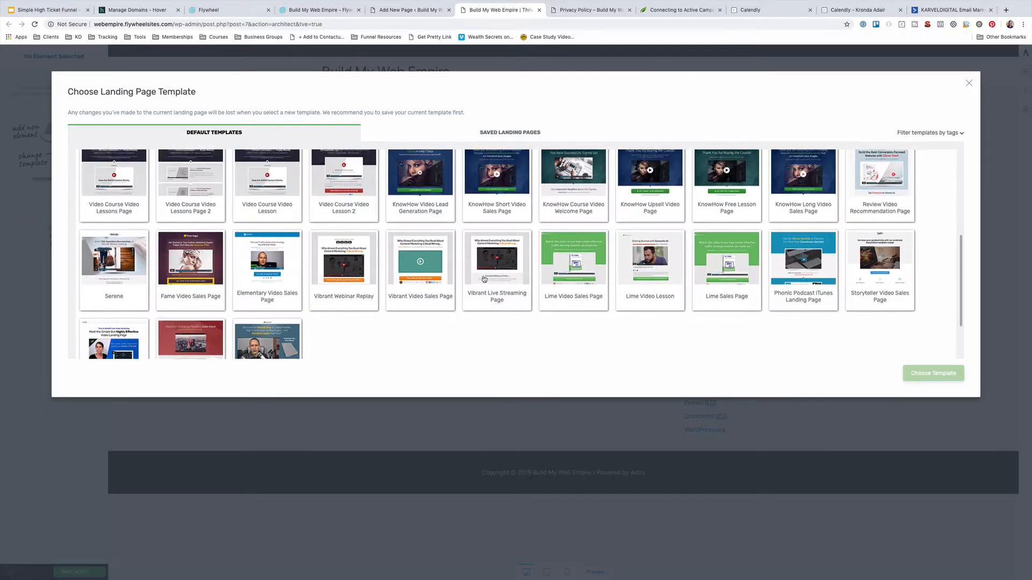
pyautogui.scroll(1, 483, 278)
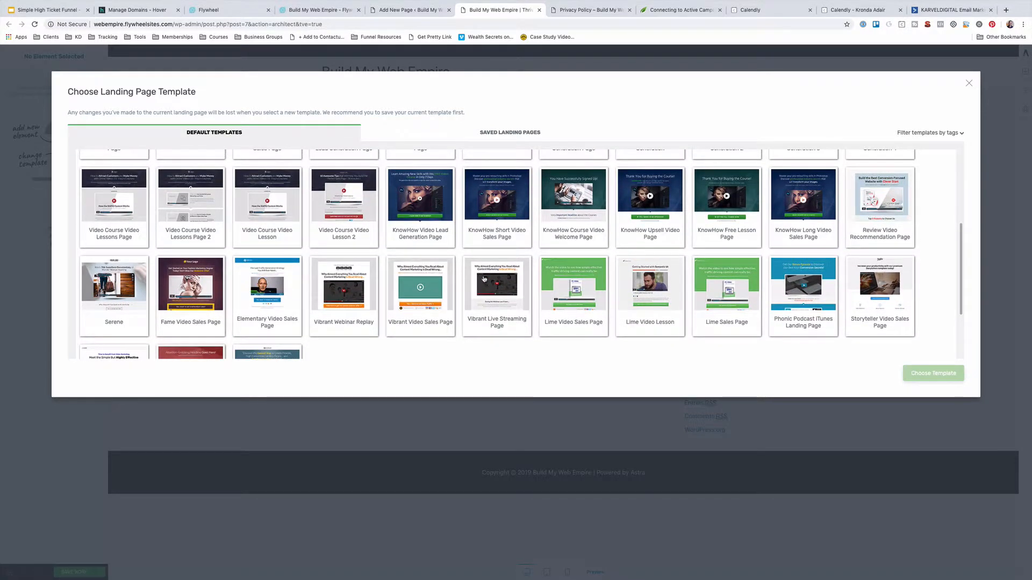
pyautogui.scroll(8, 484, 278)
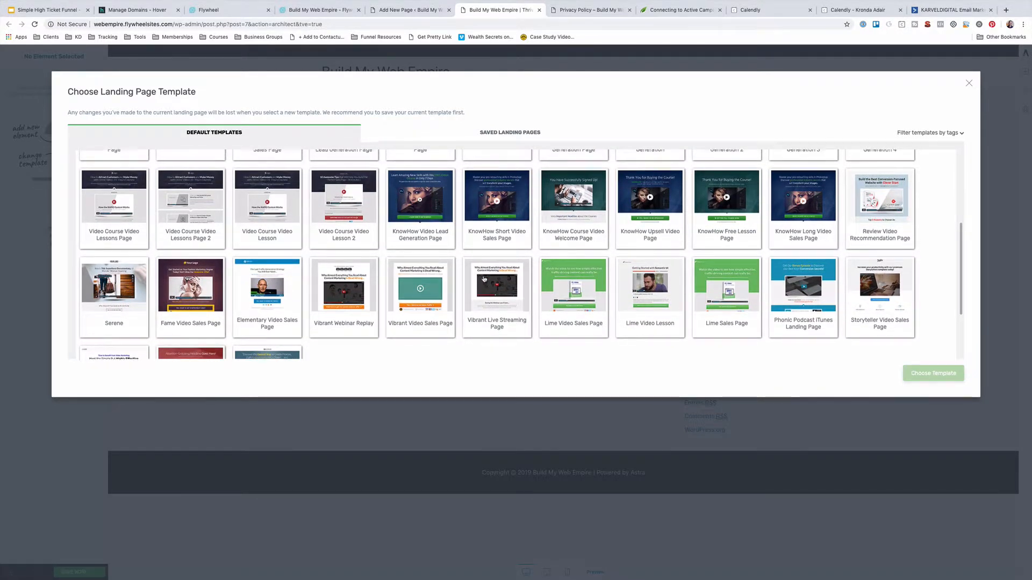
pyautogui.scroll(3, 483, 278)
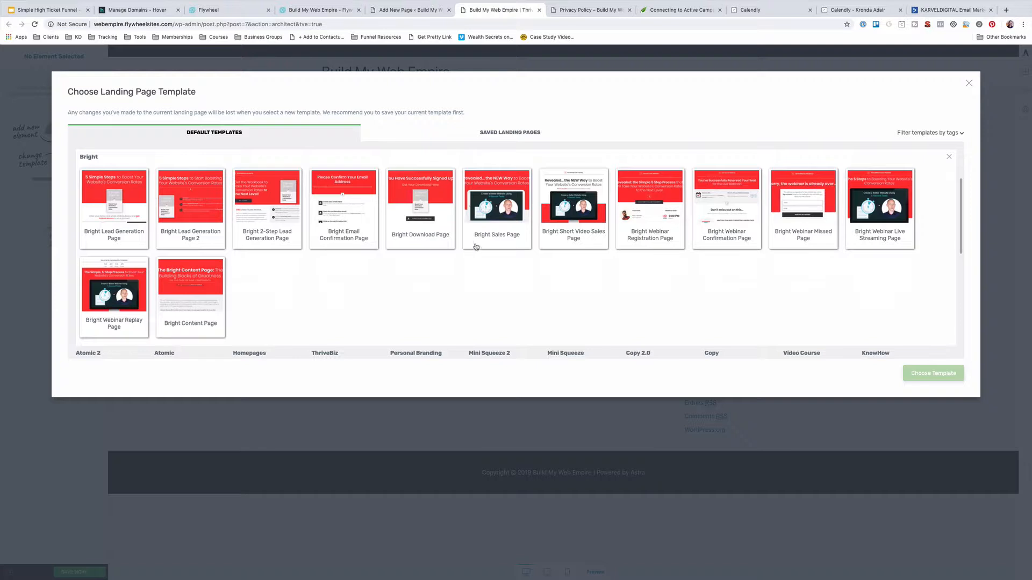
# Apply the Bright Short Video Sales Page template to the page
pyautogui.click(574, 212)
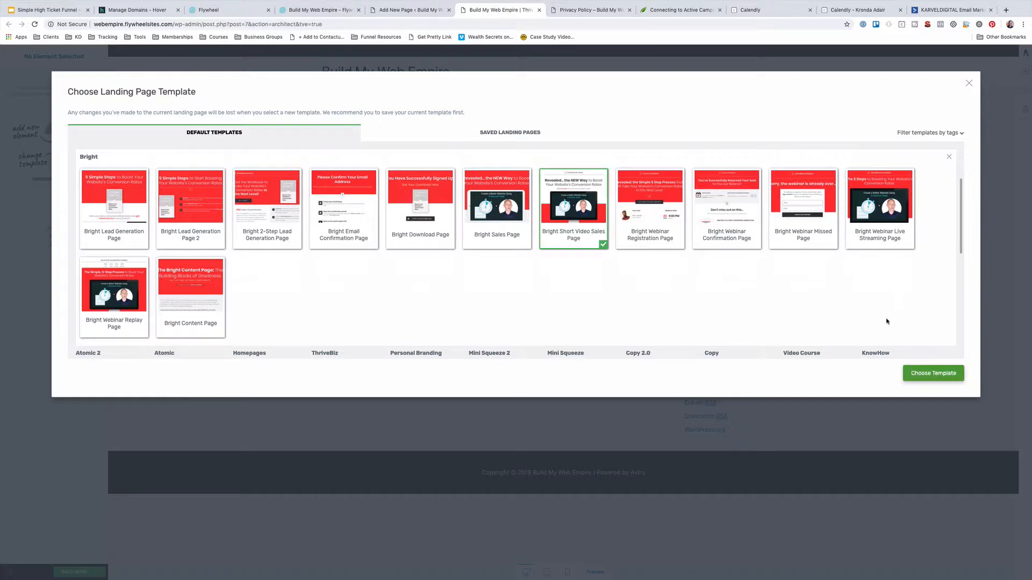
pyautogui.click(937, 375)
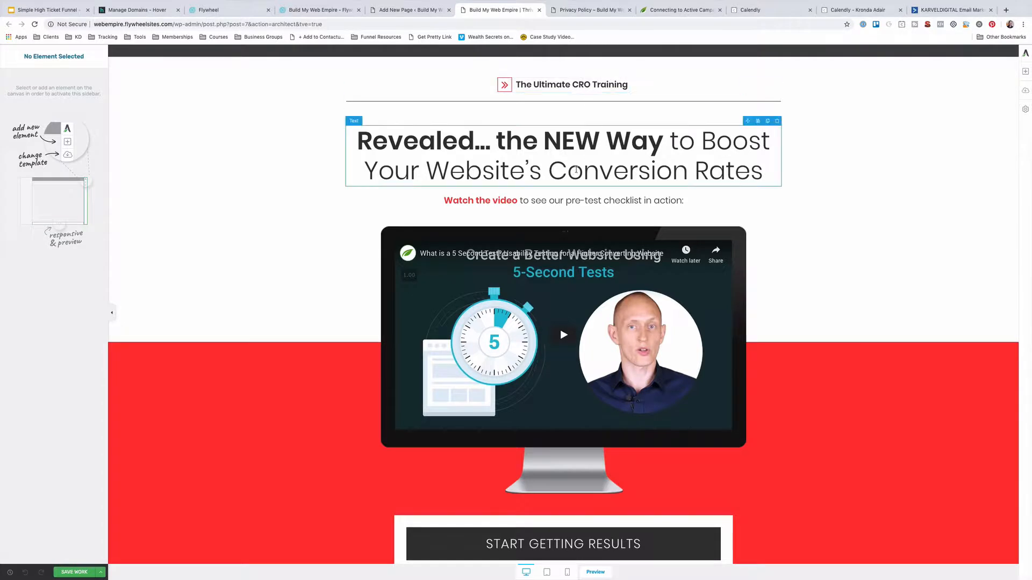
pyautogui.click(532, 143)
pyautogui.click(661, 140)
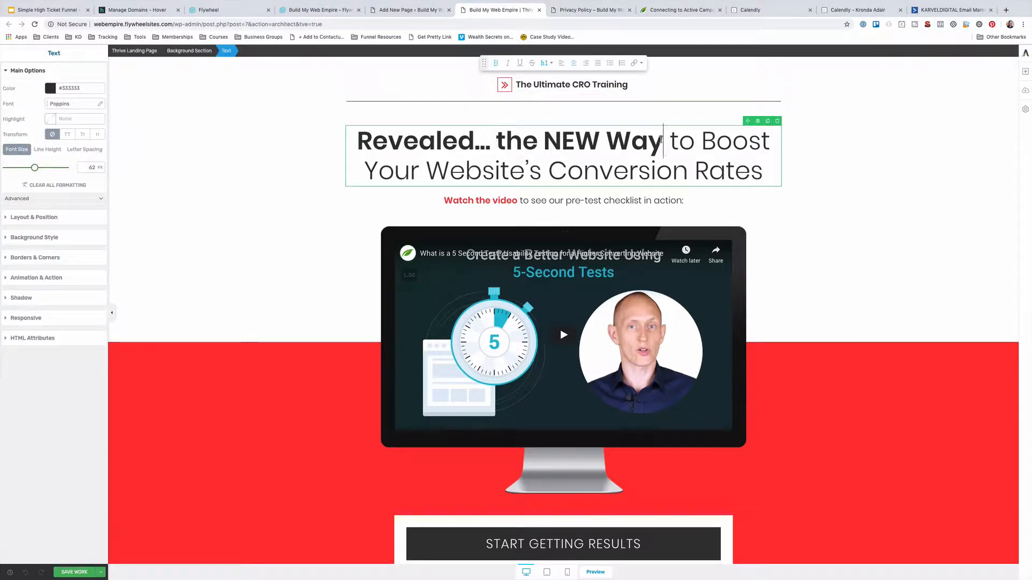
pyautogui.moveTo(661, 140); pyautogui.dragTo(356, 141)
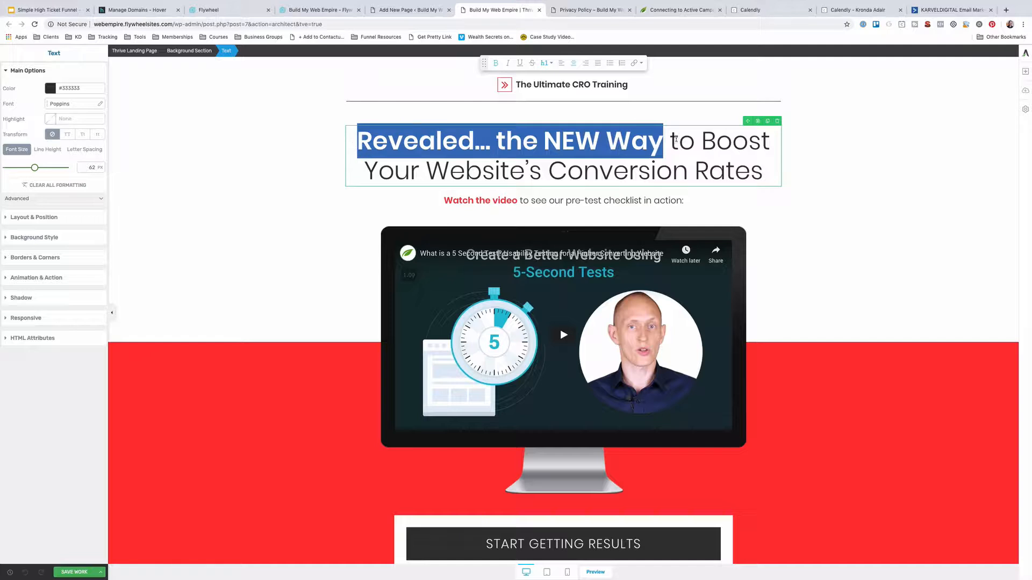
pyautogui.click(523, 85)
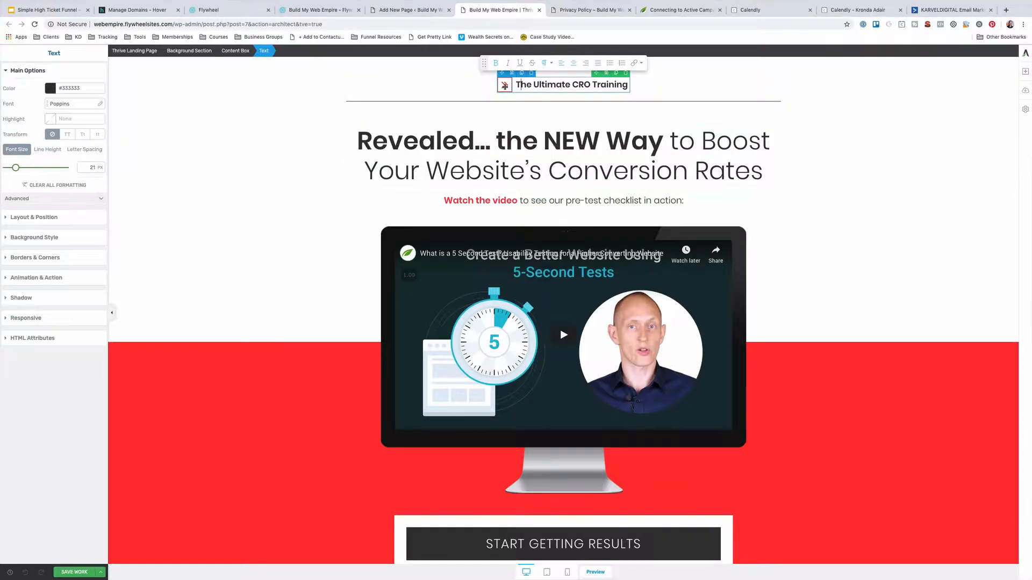
pyautogui.click(504, 84)
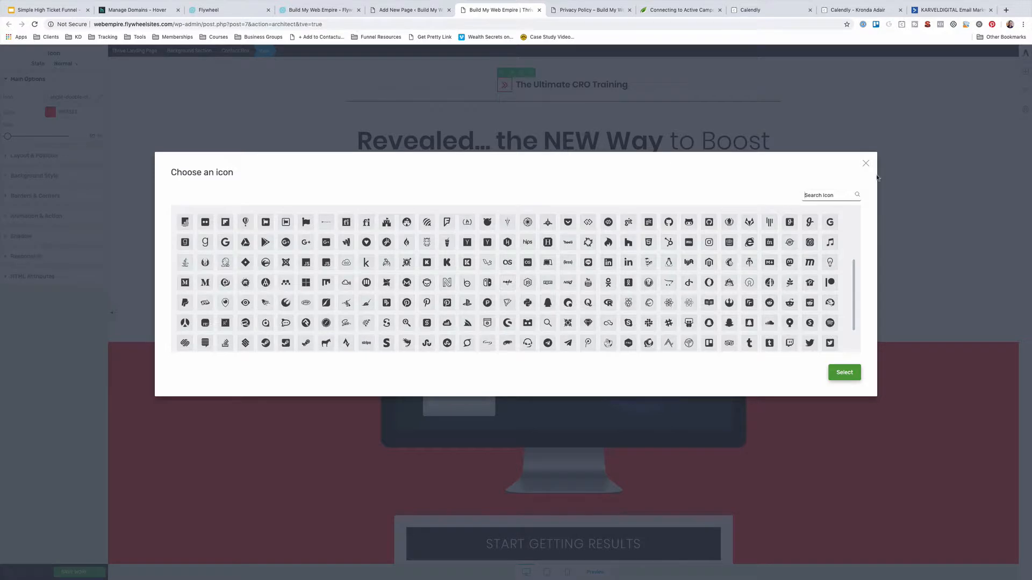
pyautogui.click(865, 164)
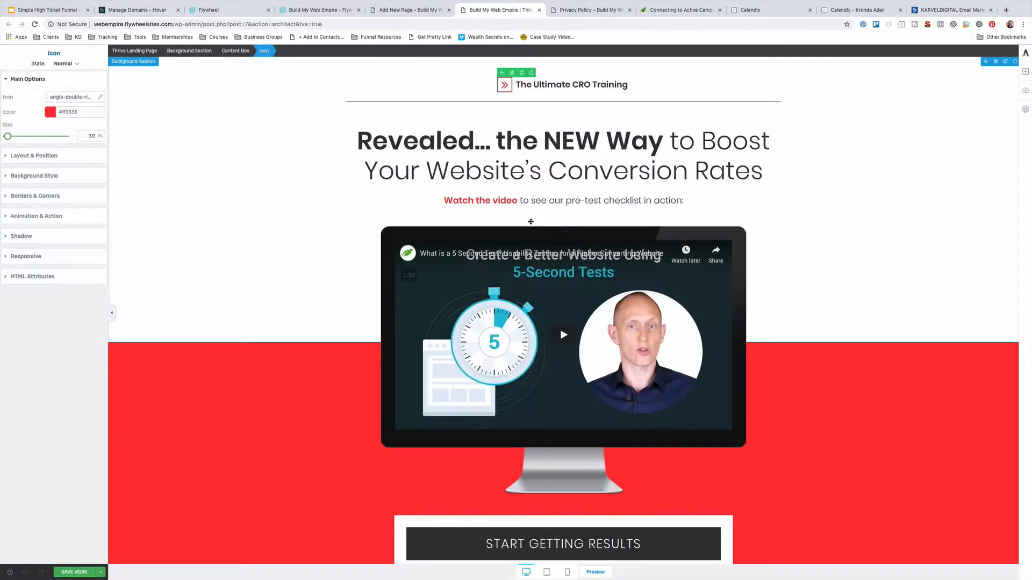
pyautogui.scroll(-3, 530, 221)
pyautogui.click(204, 308)
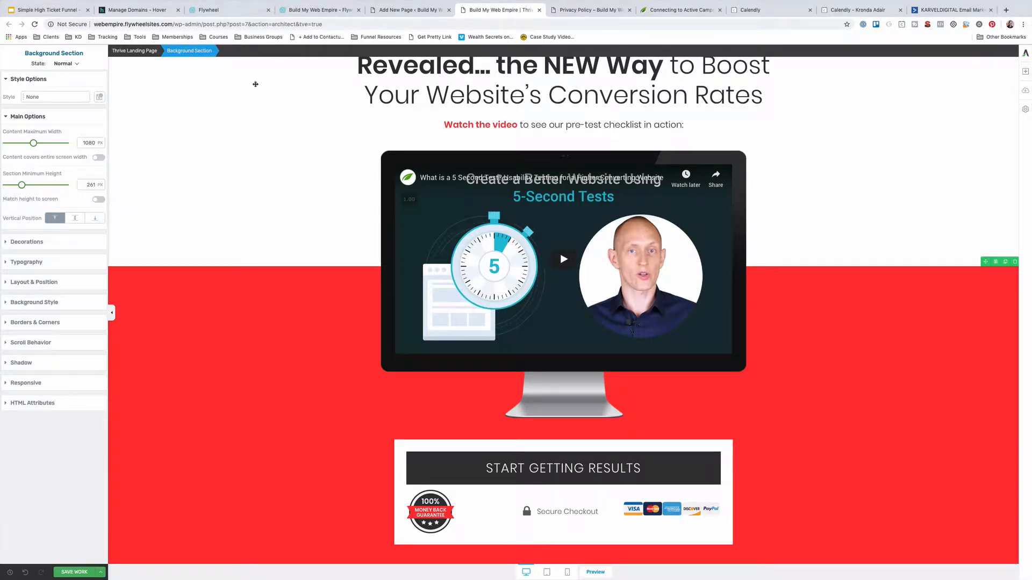
pyautogui.click(537, 469)
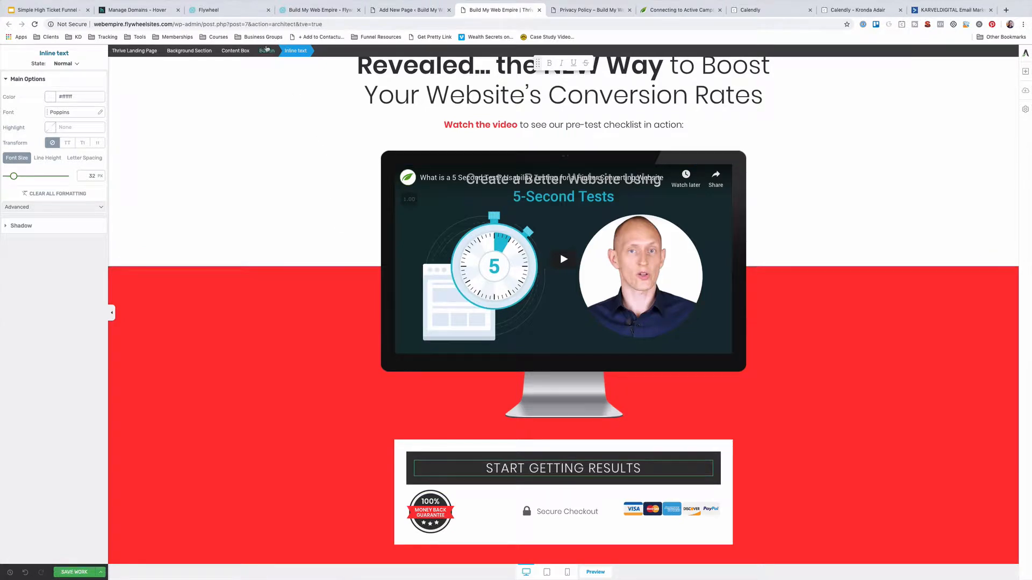
pyautogui.click(267, 52)
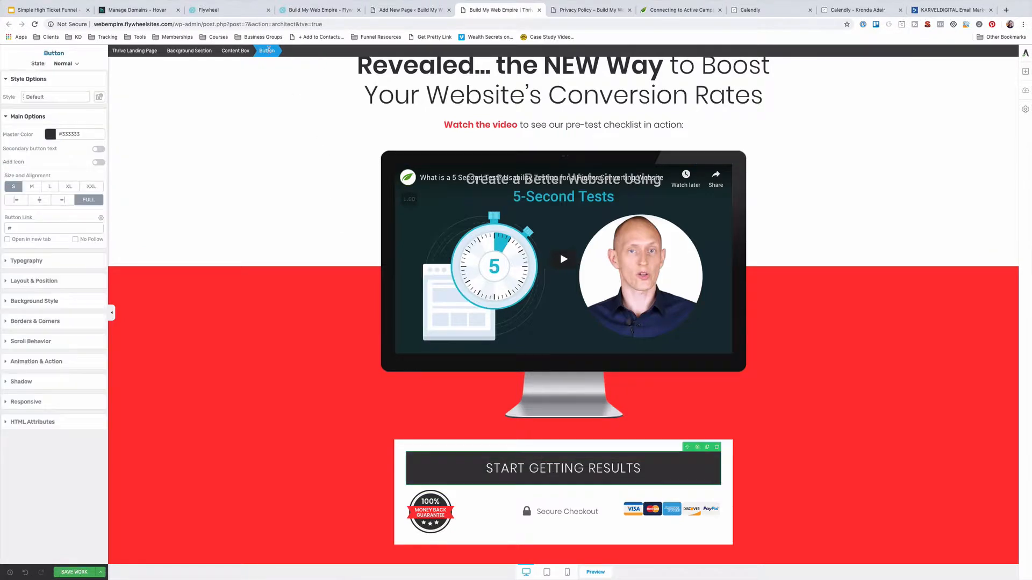
pyautogui.click(237, 51)
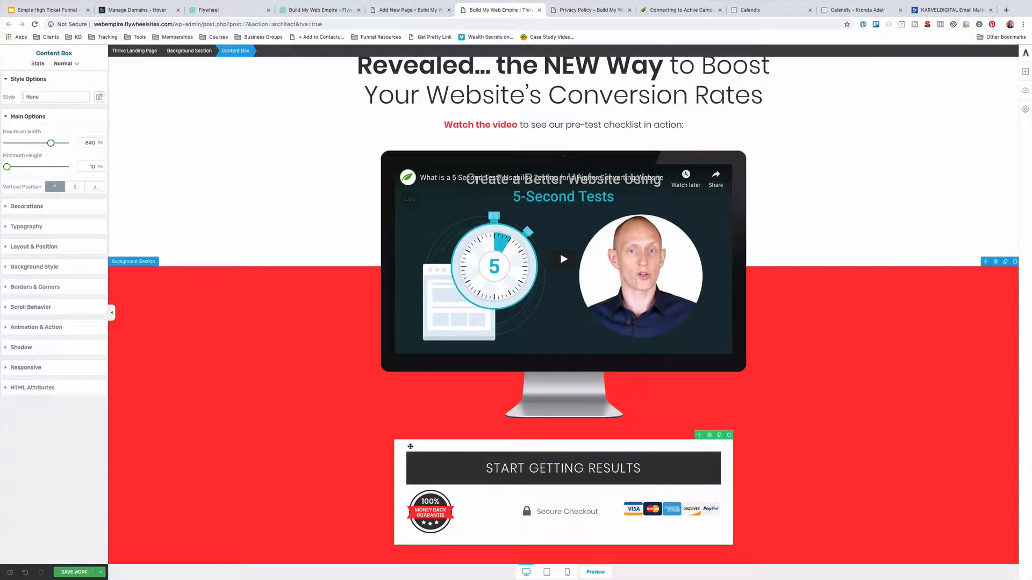
pyautogui.click(156, 304)
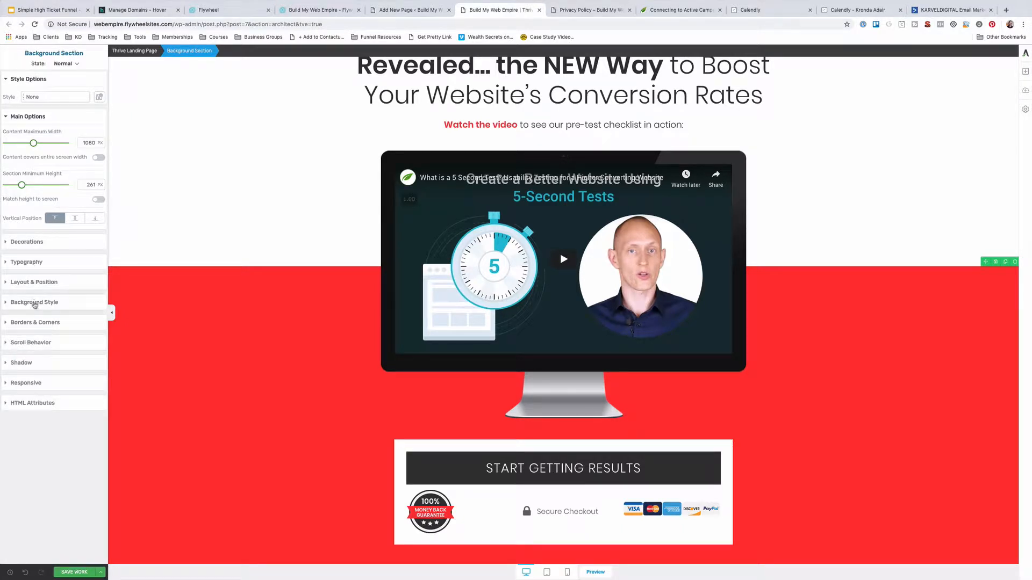
# Recolour the section behind the video and checkout box from red to HEX #1c5a8d
pyautogui.click(35, 303)
pyautogui.click(7, 248)
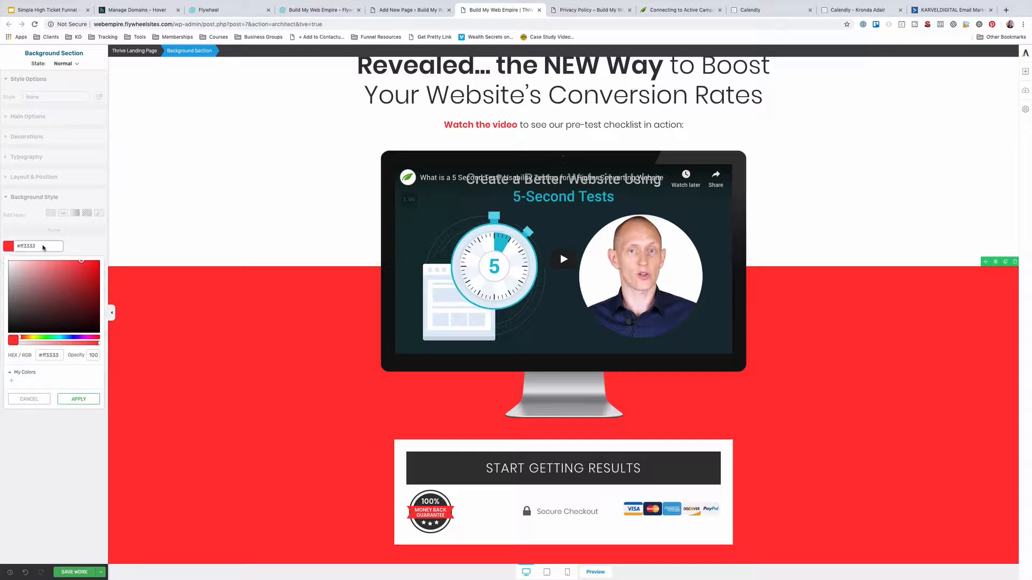
pyautogui.click(49, 354)
pyautogui.write('kdb')
pyautogui.write('#1c5a8d')
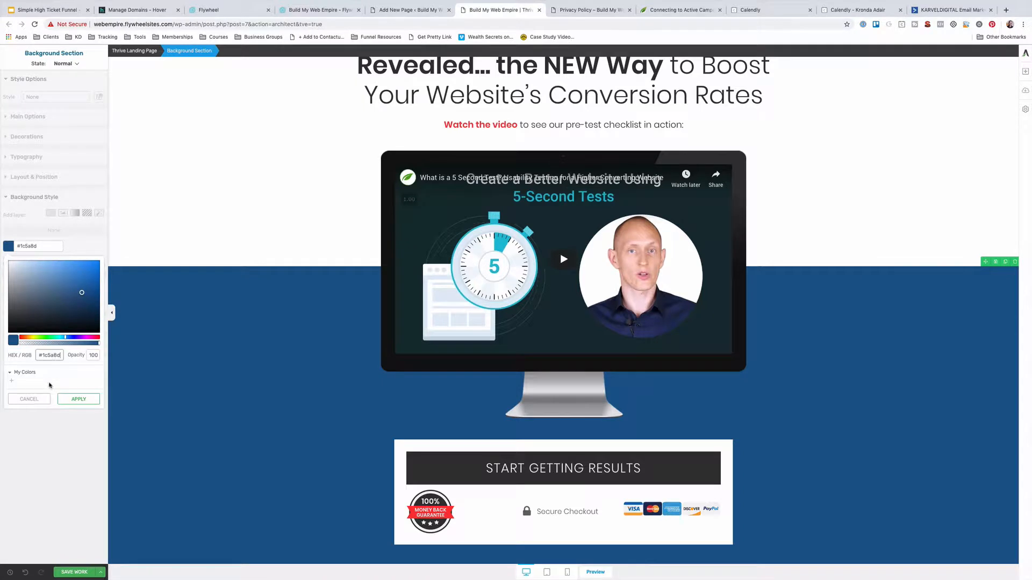
pyautogui.click(78, 399)
pyautogui.scroll(1, 599, 226)
pyautogui.click(505, 232)
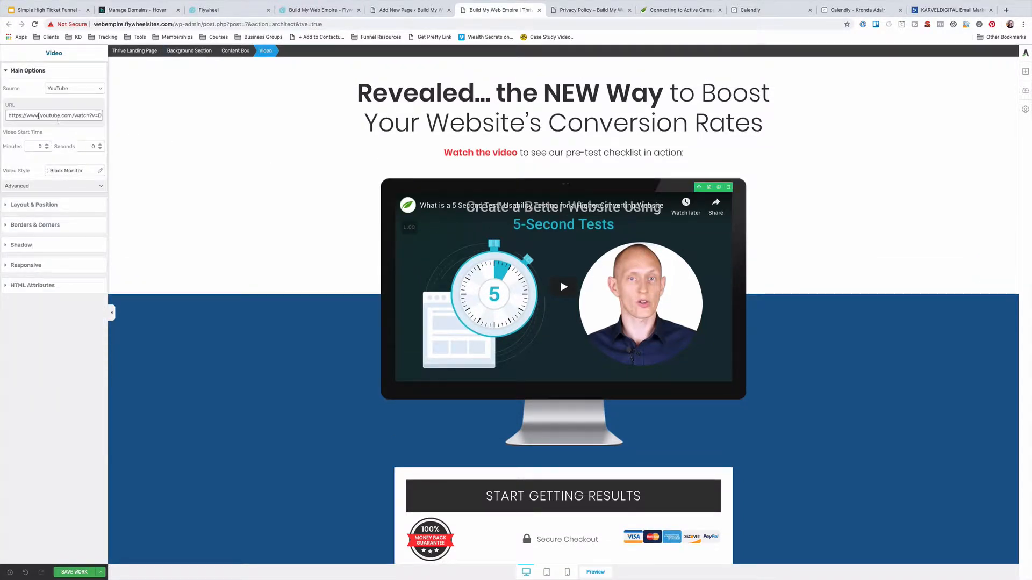
pyautogui.click(71, 88)
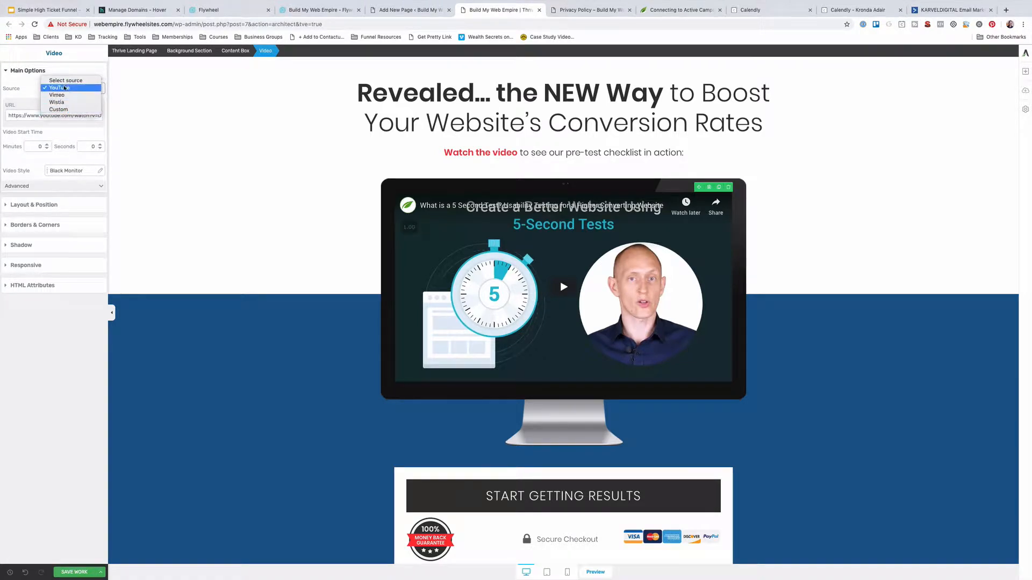
pyautogui.click(25, 103)
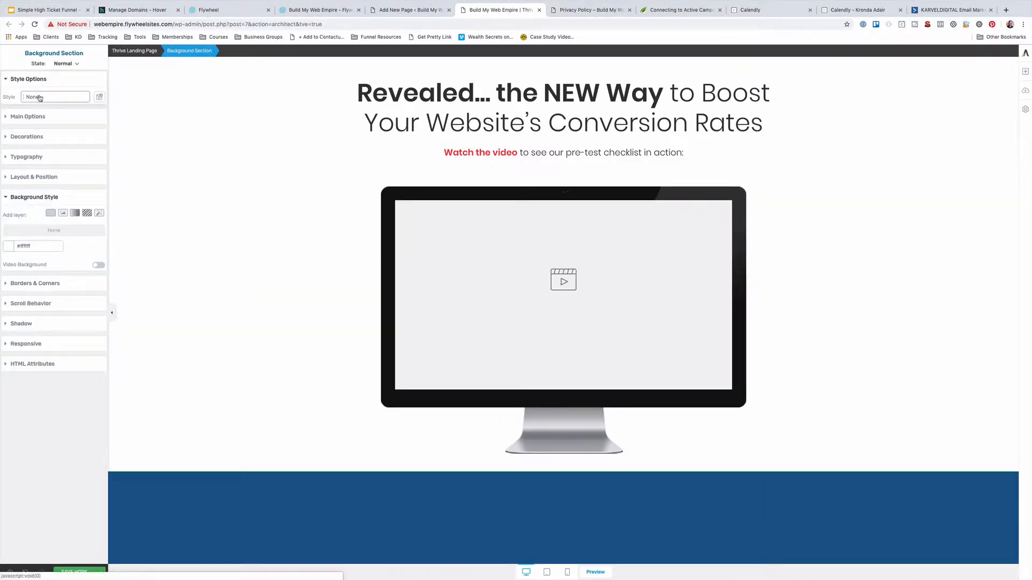
pyautogui.click(472, 254)
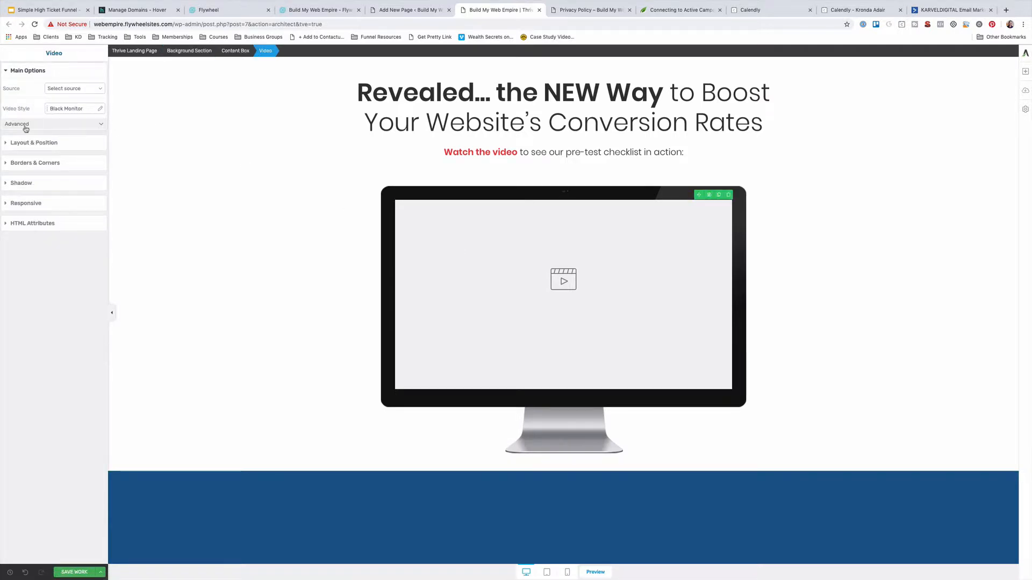
pyautogui.click(70, 89)
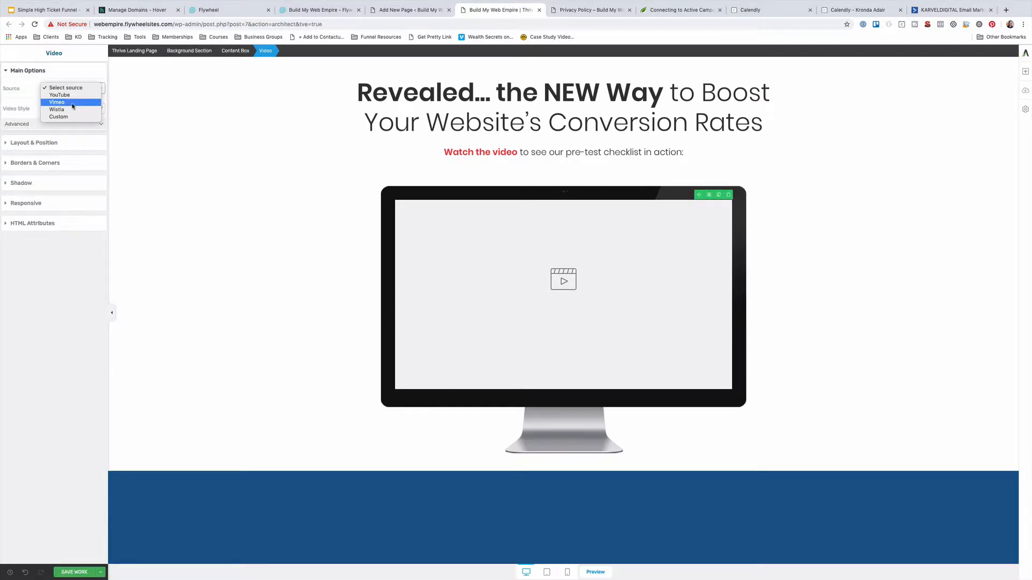
pyautogui.click(69, 105)
pyautogui.write('https://vimeo.com/332035416')
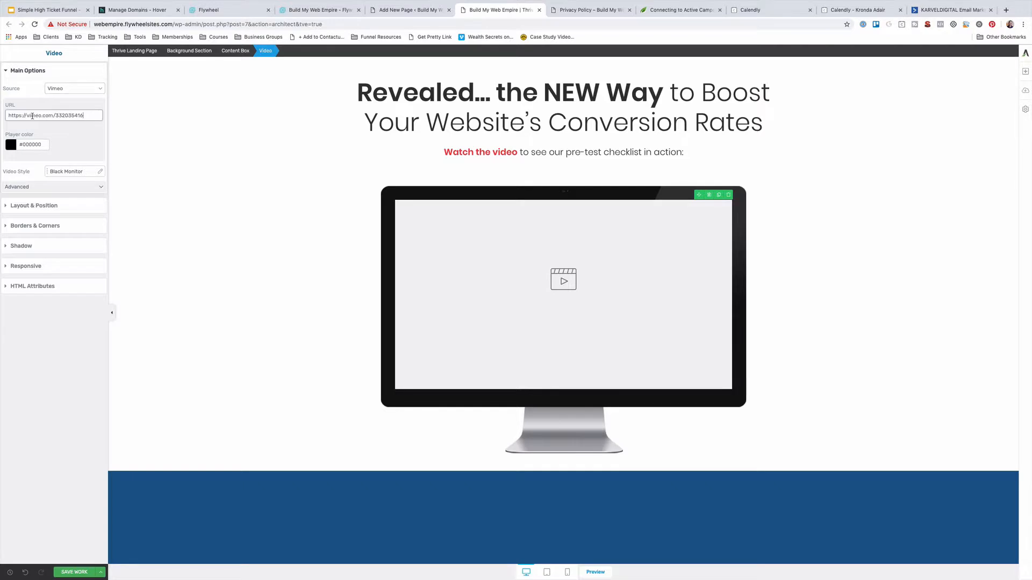
pyautogui.click(80, 146)
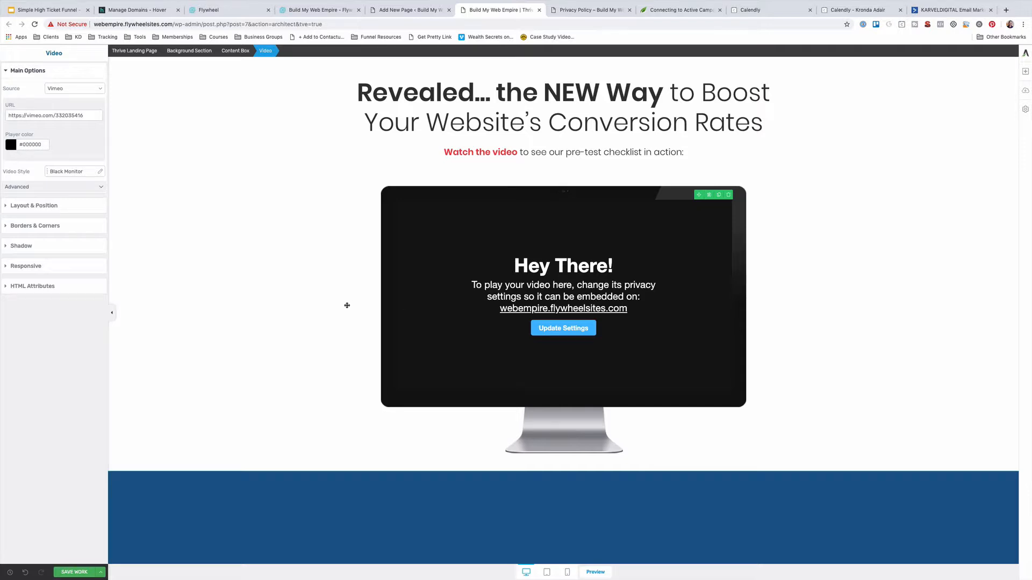
# Place a Columns element between the dark blue checkout section and the testimonials
pyautogui.scroll(-5, 347, 306)
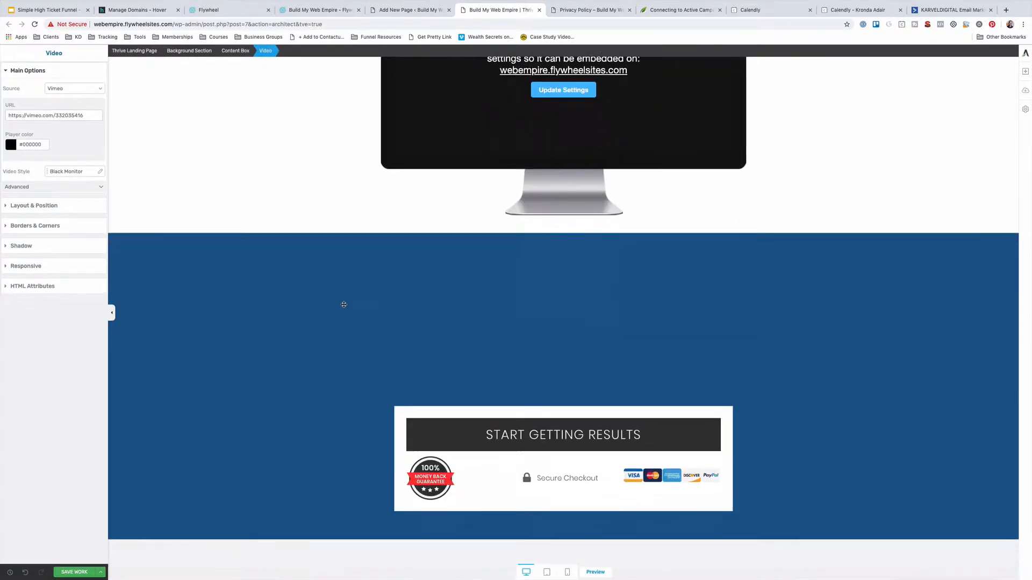
pyautogui.scroll(-5, 344, 304)
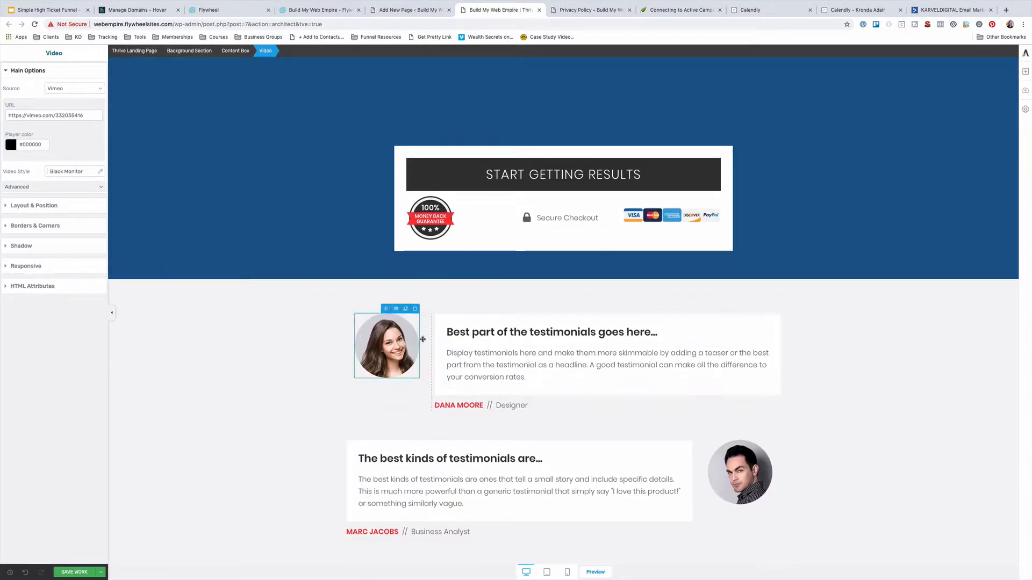
pyautogui.scroll(-1, 694, 264)
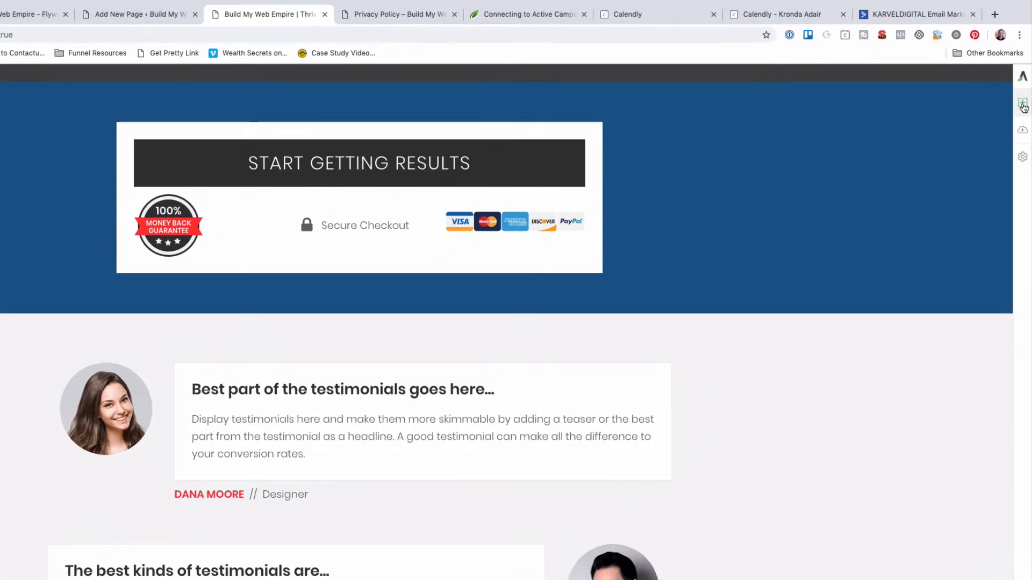
pyautogui.click(1022, 104)
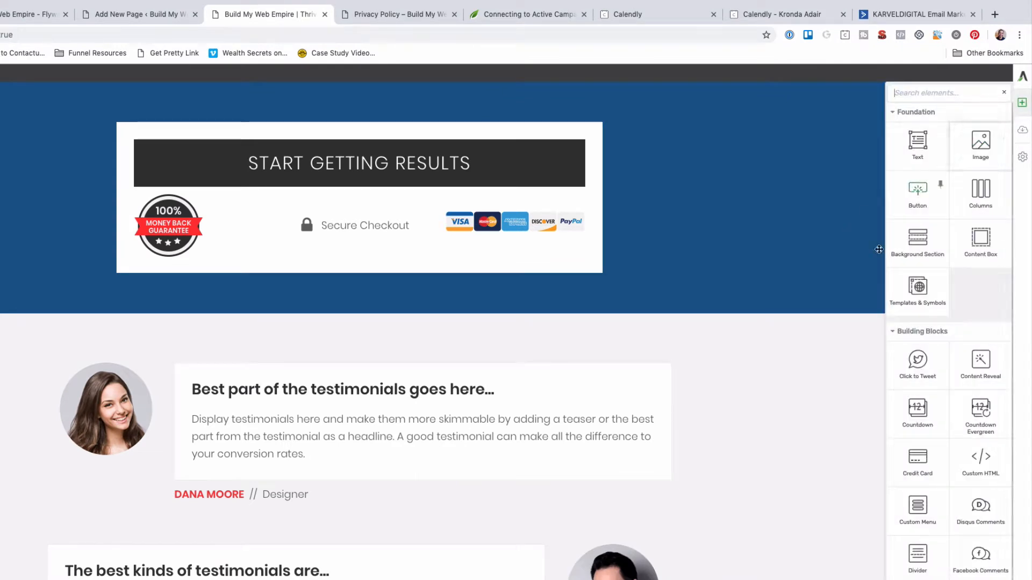
pyautogui.moveTo(981, 193); pyautogui.dragTo(356, 347)
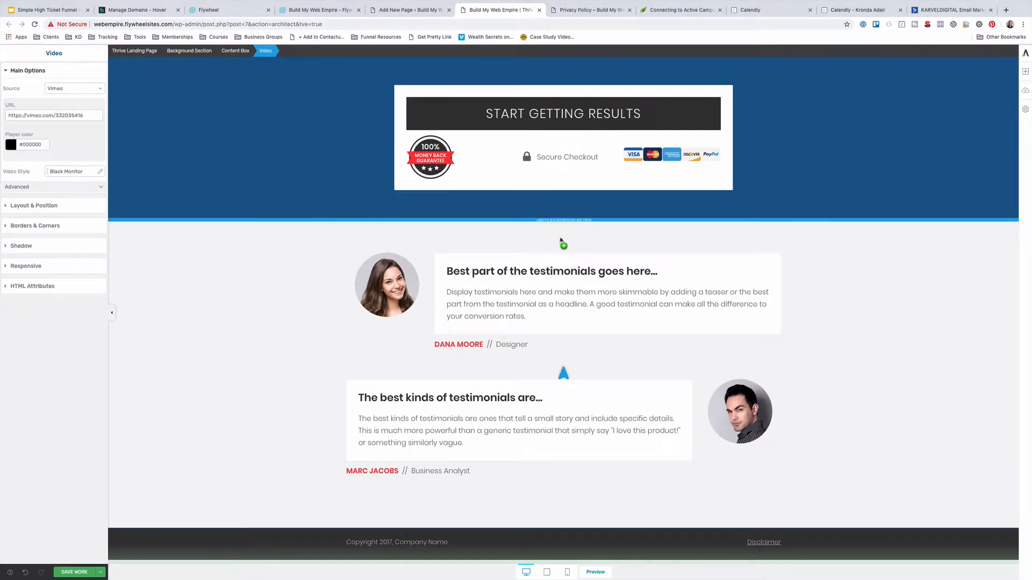
pyautogui.moveTo(561, 241); pyautogui.dragTo(561, 241)
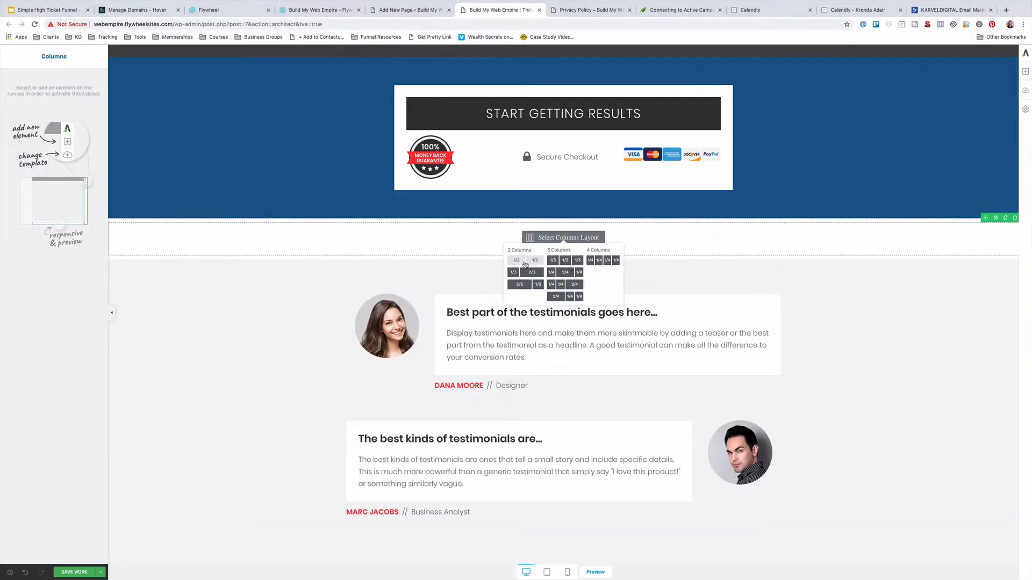
# Split the new row into two equal columns and put a Video element in the left one
pyautogui.click(526, 263)
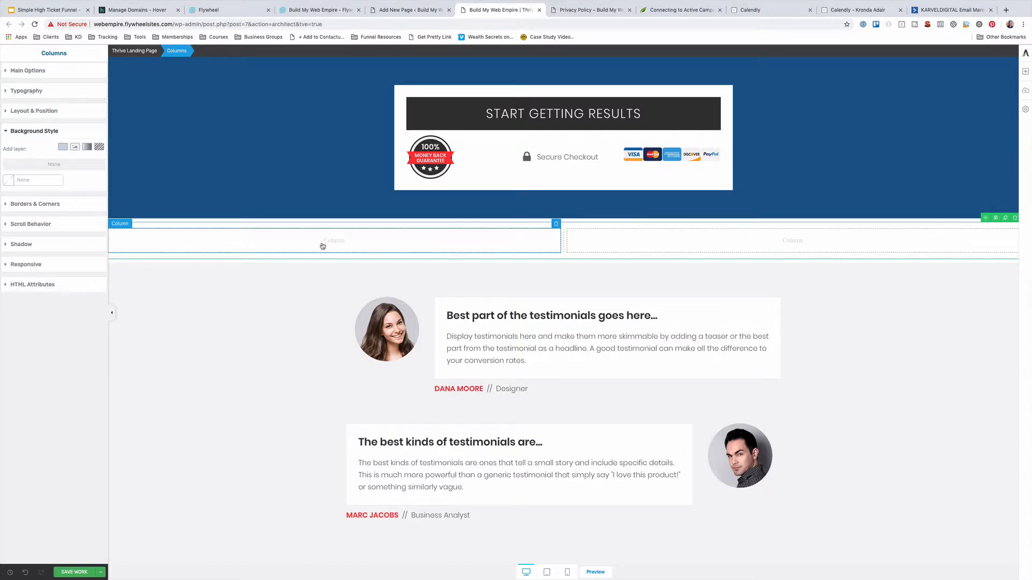
pyautogui.click(1025, 71)
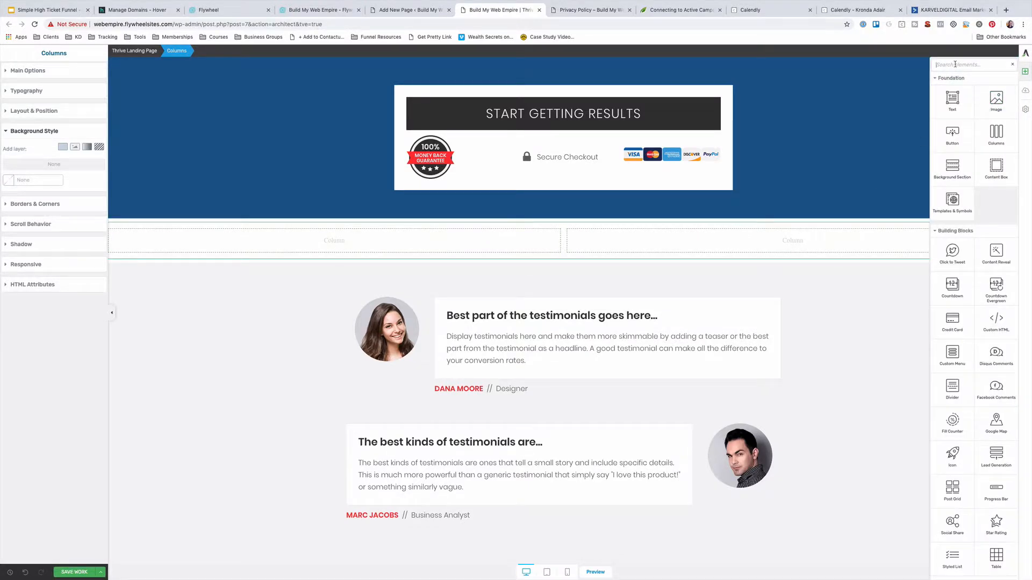
pyautogui.write('video')
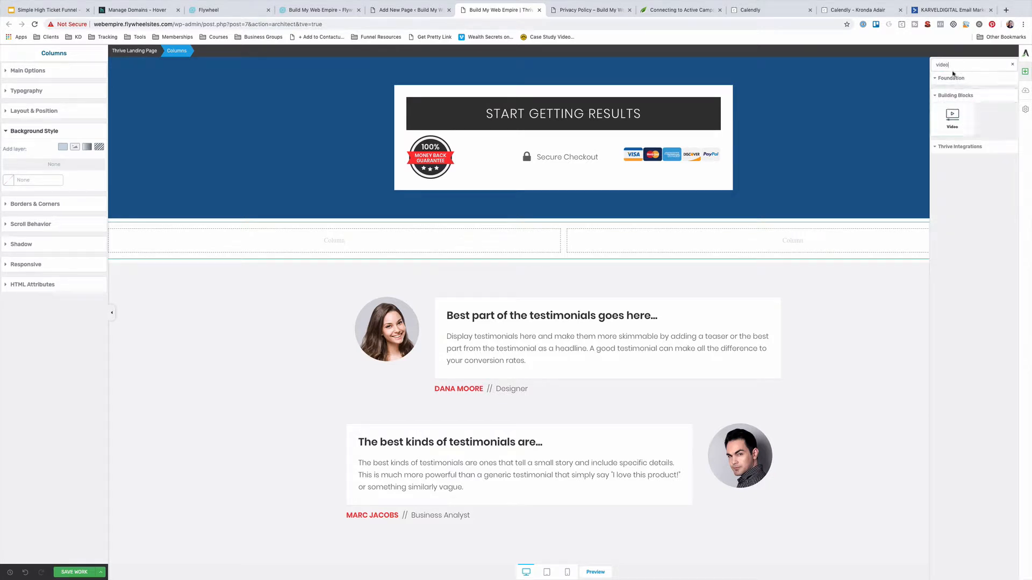
pyautogui.moveTo(948, 119); pyautogui.dragTo(417, 237)
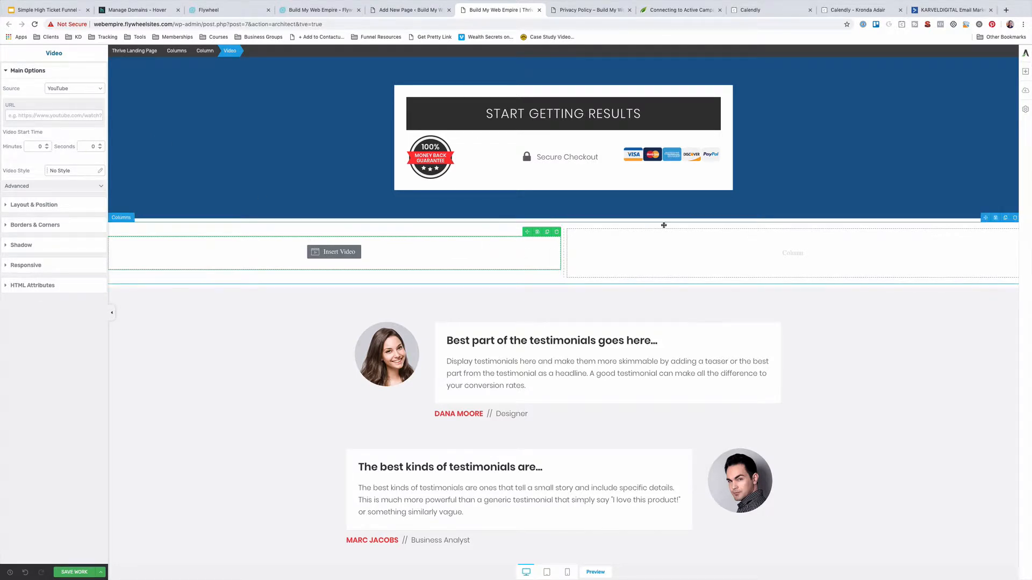
# Review the checkout and testimonial sections, then begin editing the START GETTING RESULTS label
pyautogui.scroll(2, 672, 220)
pyautogui.scroll(2, 708, 206)
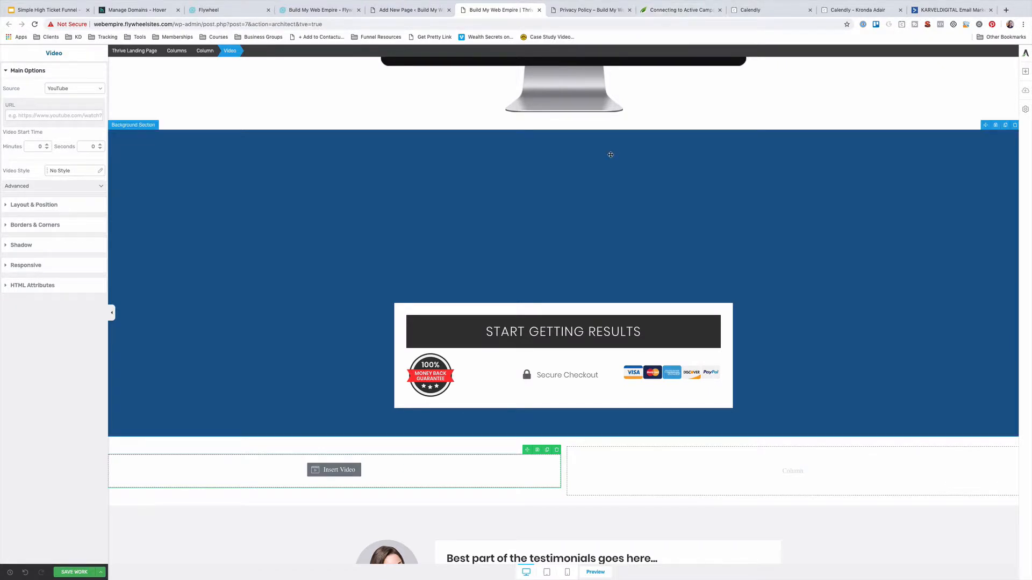
pyautogui.scroll(-5, 610, 154)
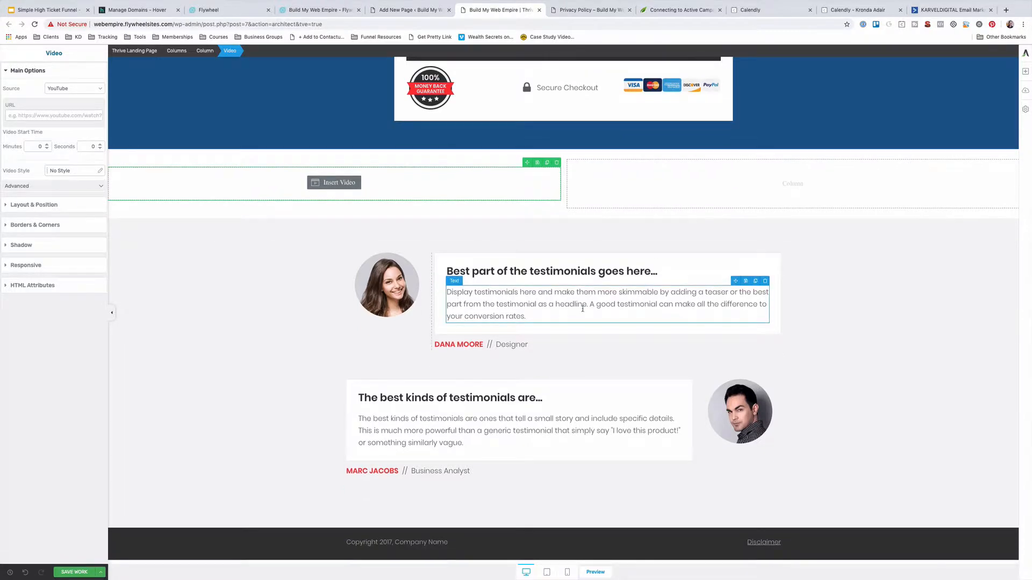
pyautogui.scroll(6, 582, 309)
pyautogui.scroll(4, 583, 308)
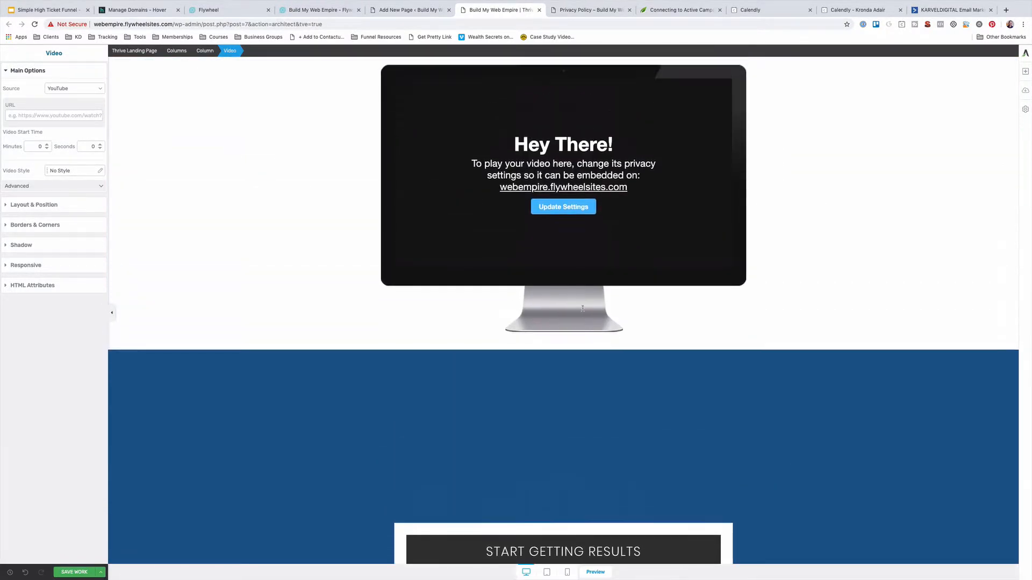
pyautogui.scroll(-8, 582, 309)
pyautogui.scroll(1, 583, 311)
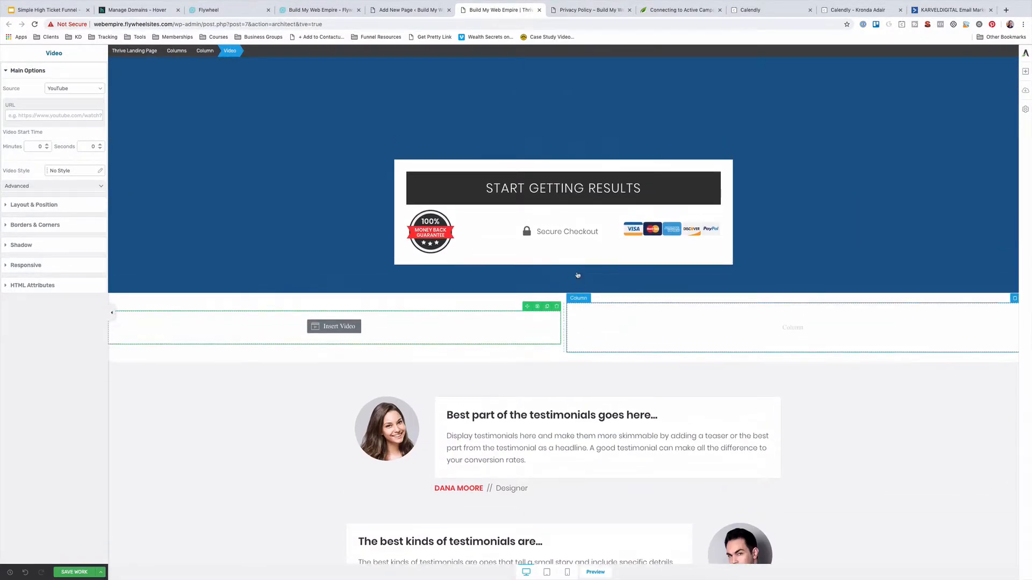
pyautogui.click(514, 192)
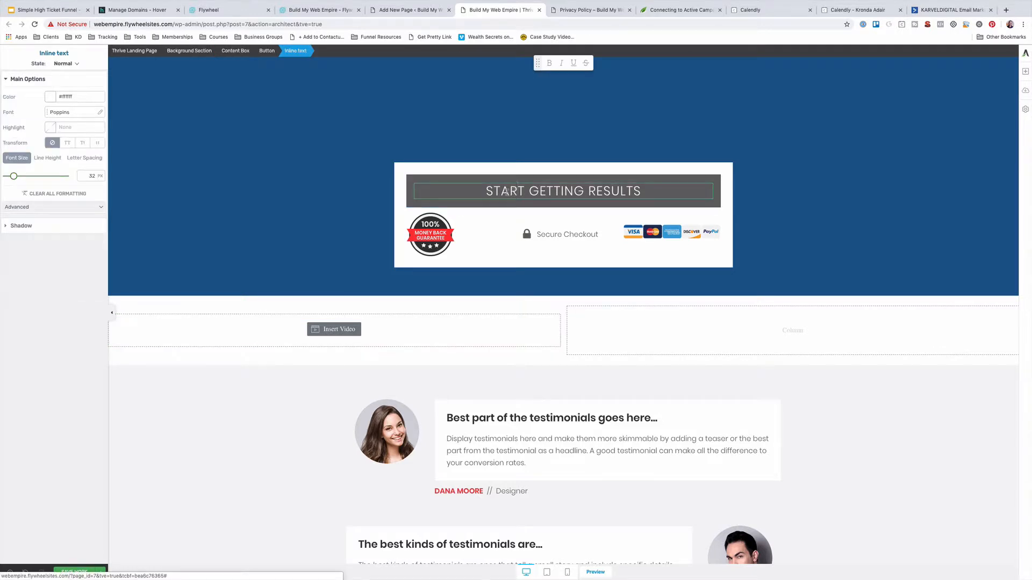
# Relabel the button 'Schedule your Strategy Session' and select the whole Button element
pyautogui.moveTo(492, 191); pyautogui.dragTo(646, 183)
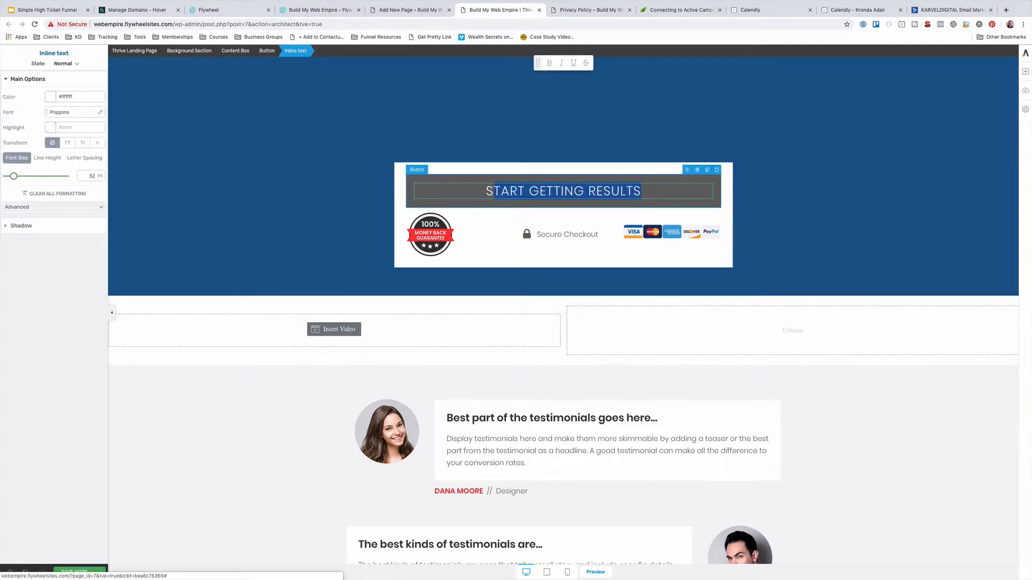
pyautogui.press('BackSpace')
pyautogui.press('BackSpace')
pyautogui.write('Sched')
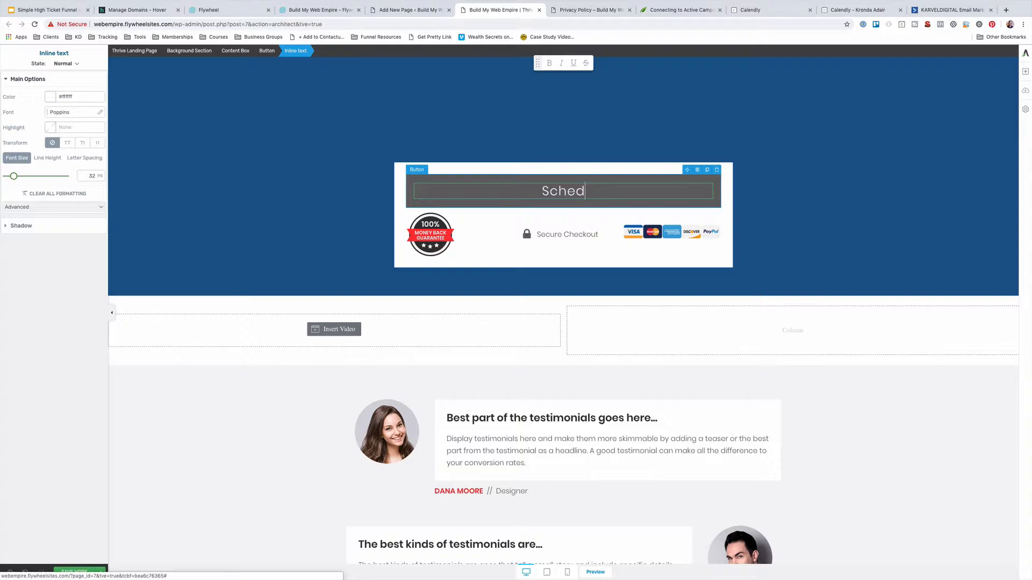
pyautogui.press('BackSpace')
pyautogui.press('BackSpace')
pyautogui.press('BackSpace')
pyautogui.press('BackSpace')
pyautogui.press('BackSpace')
pyautogui.write('Schedule your ')
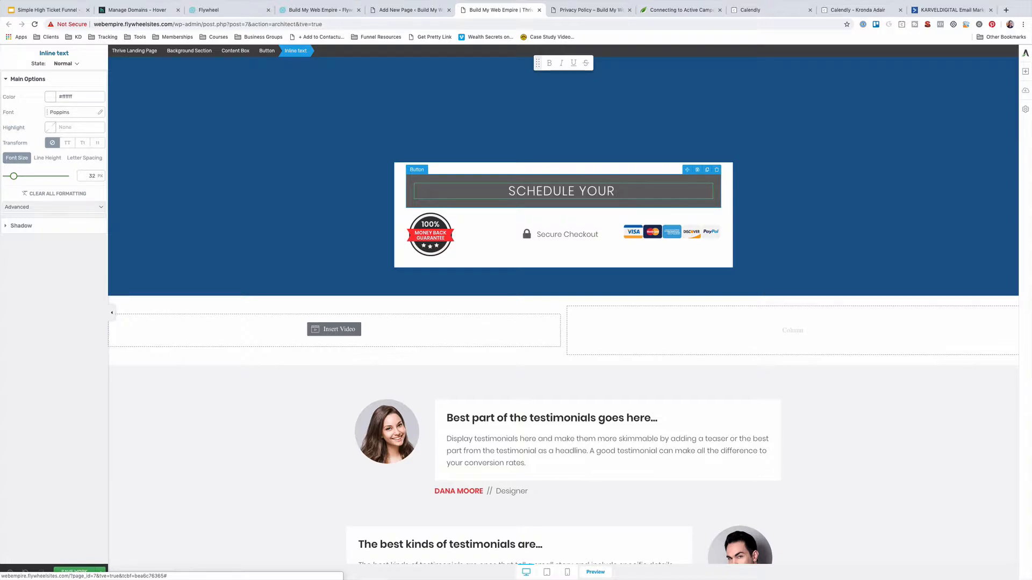
pyautogui.write('Strategy Session')
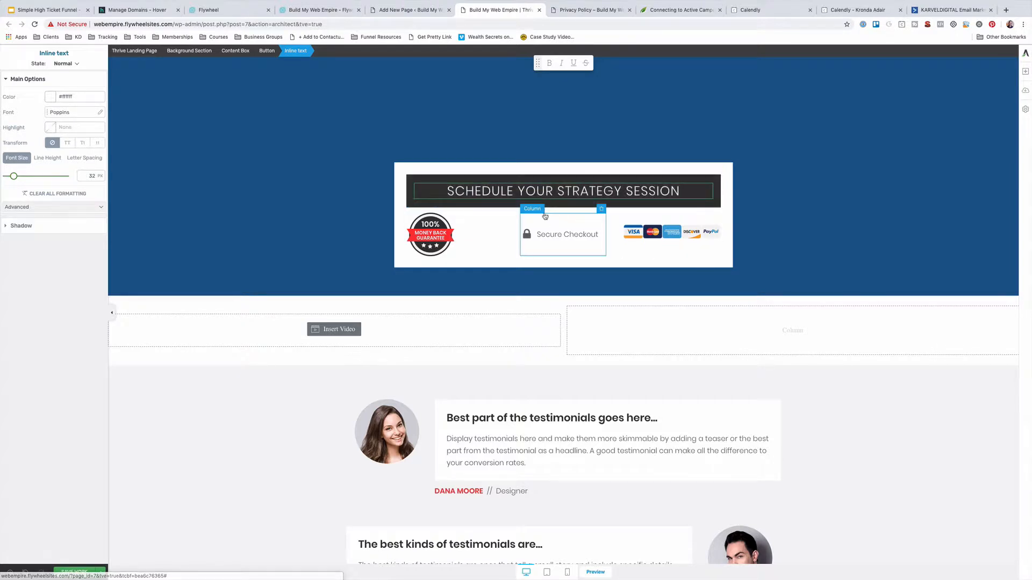
pyautogui.click(499, 221)
pyautogui.click(455, 188)
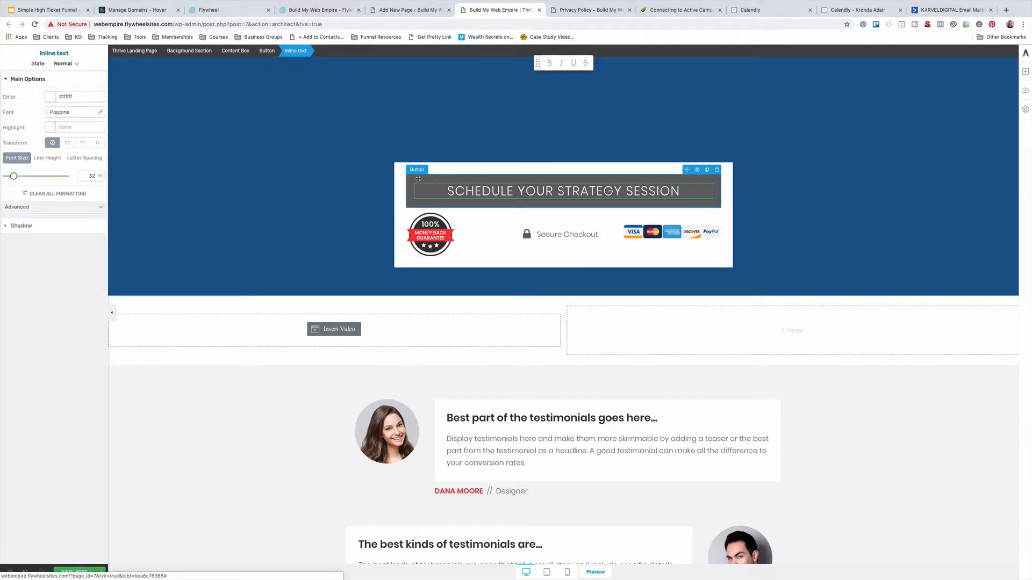
pyautogui.click(418, 179)
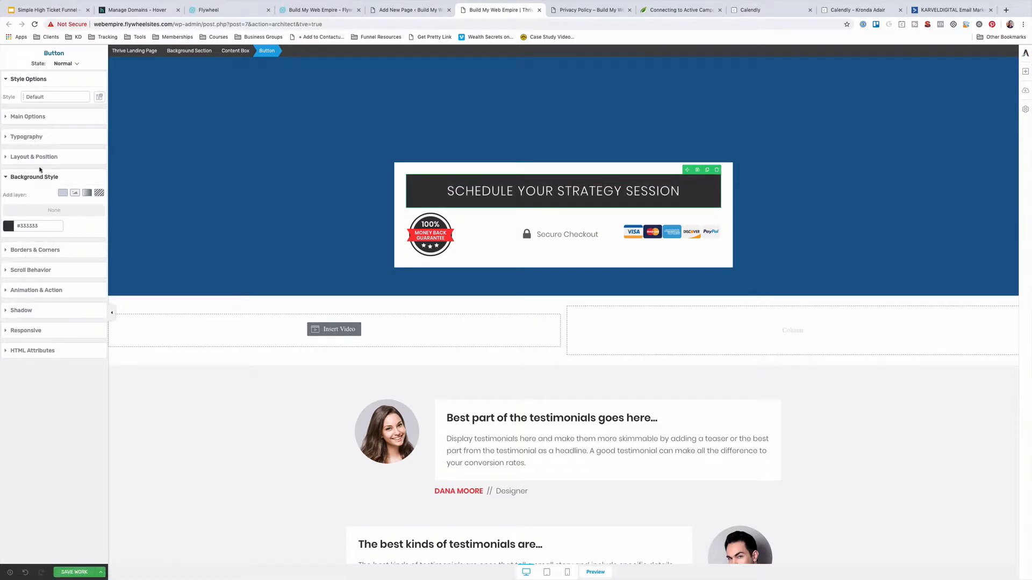
# Replace the button's '#' link with the Calendly booking URL and save the work
pyautogui.click(38, 291)
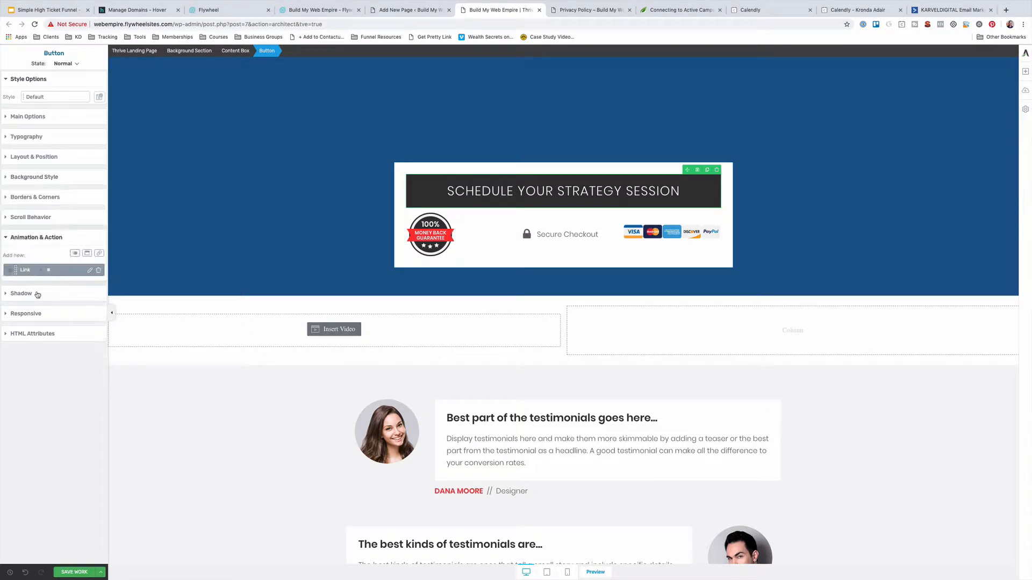
pyautogui.click(90, 271)
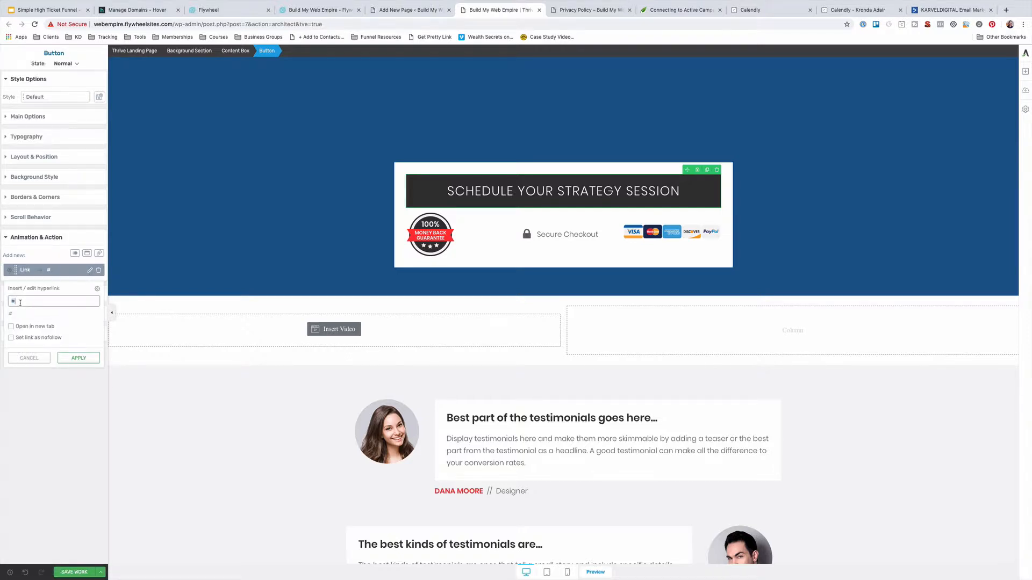
pyautogui.press('BackSpace')
pyautogui.press('alt+super+c')
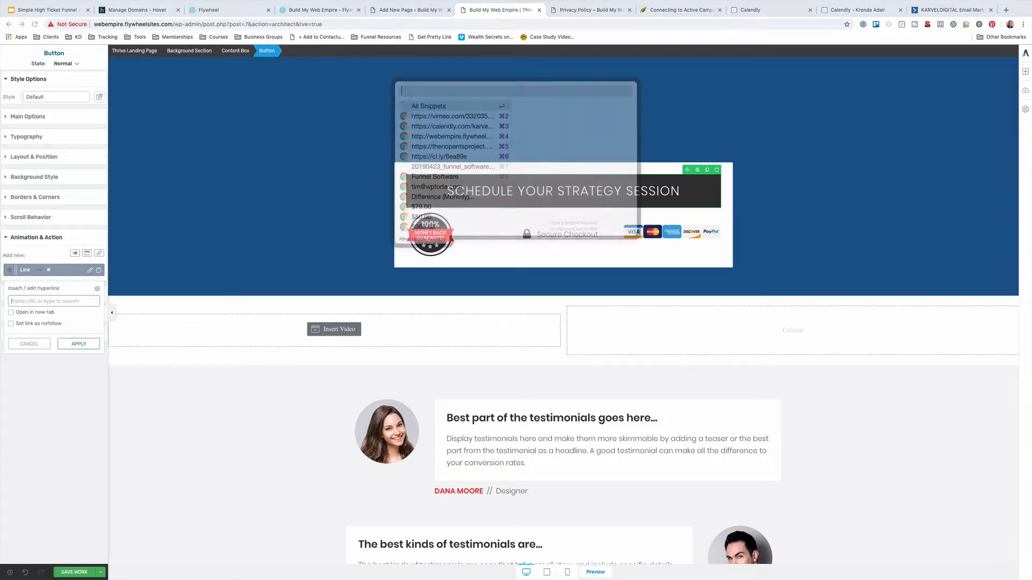
pyautogui.write('CALE')
pyautogui.press('Return')
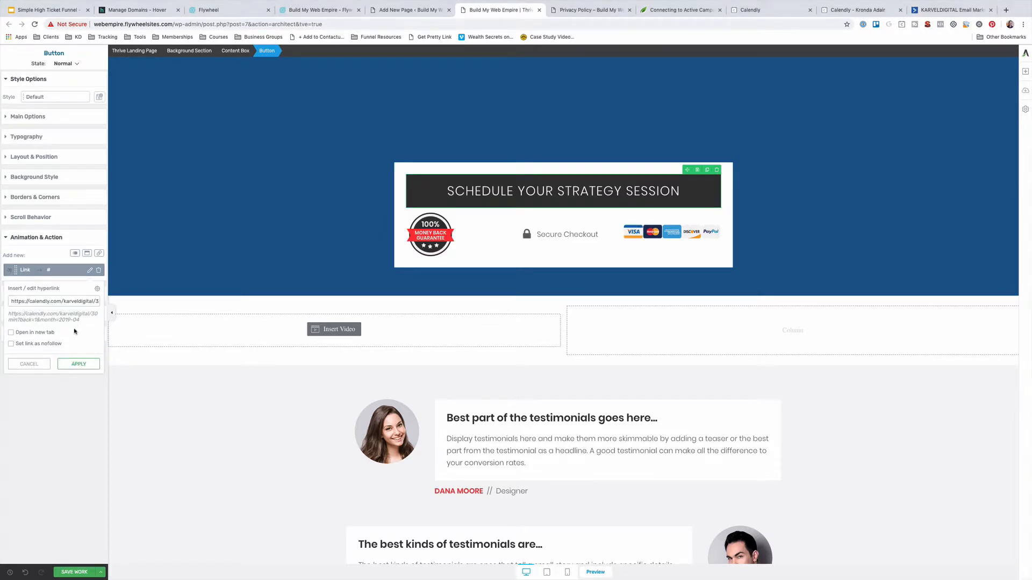
pyautogui.click(78, 365)
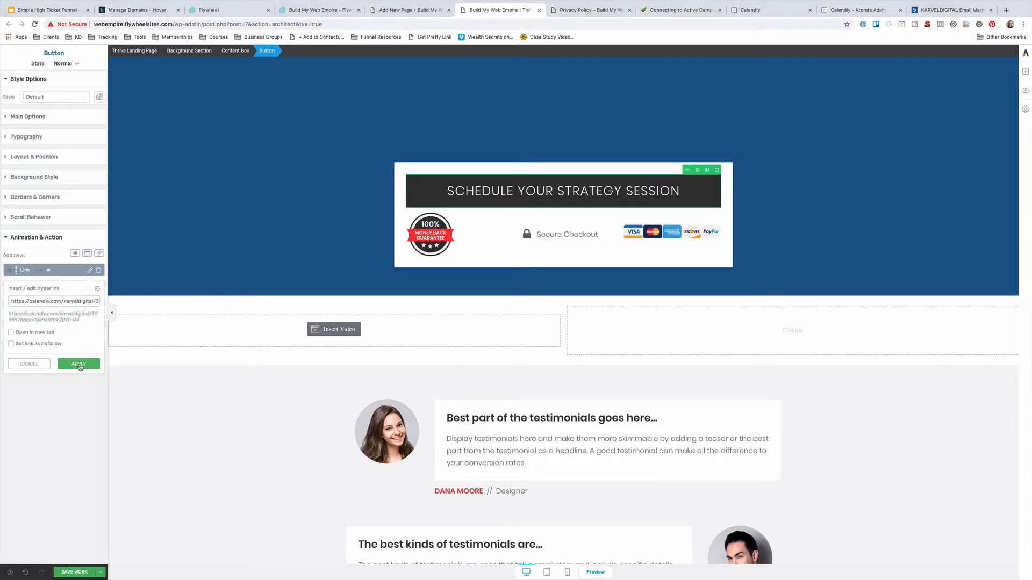
pyautogui.click(86, 571)
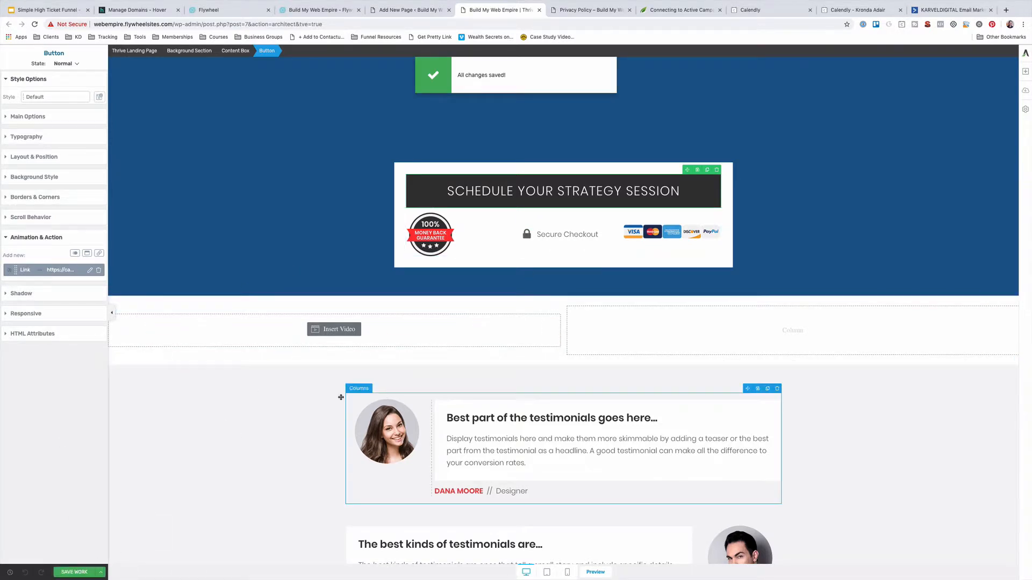
pyautogui.scroll(10, 341, 397)
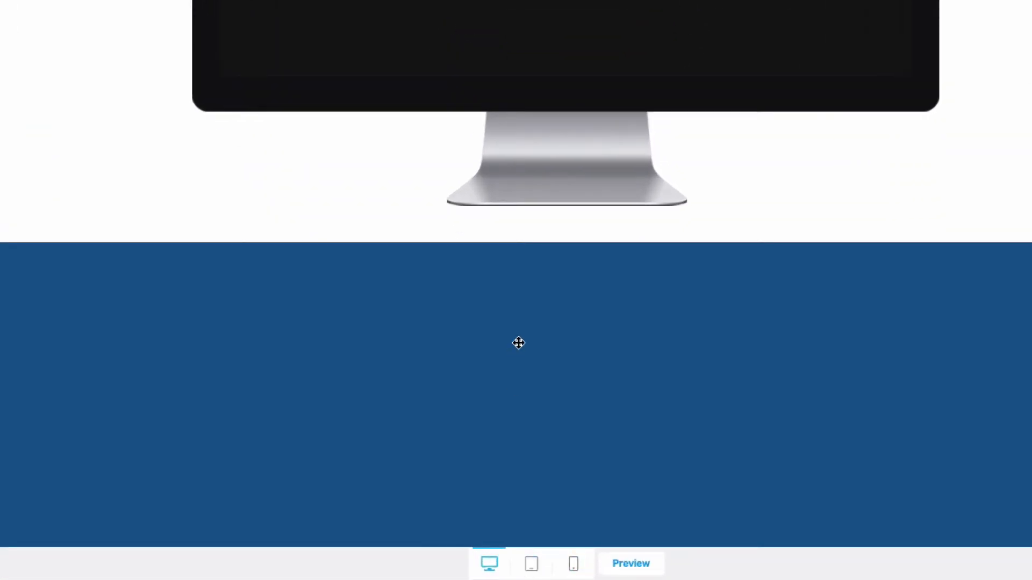
# Preview the page at tablet, then mobile width, finishing back on the tablet view
pyautogui.scroll(3, 519, 343)
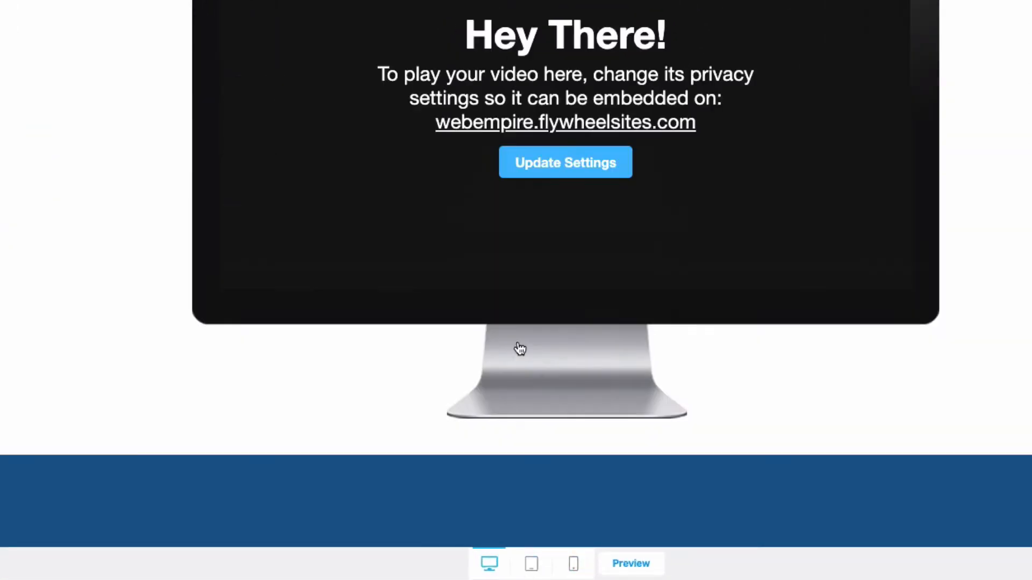
pyautogui.click(536, 569)
pyautogui.scroll(-5, 586, 289)
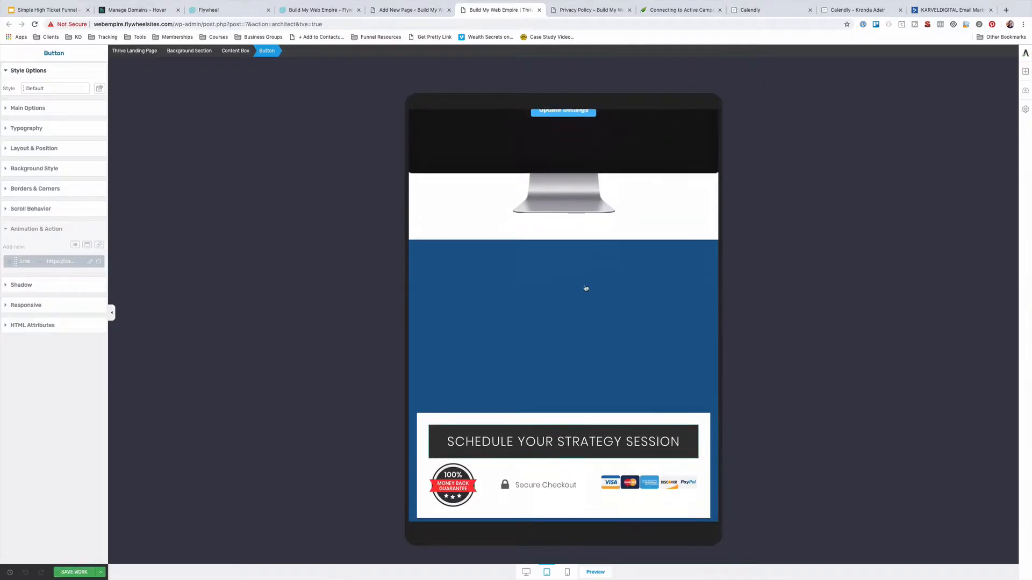
pyautogui.scroll(-6, 585, 289)
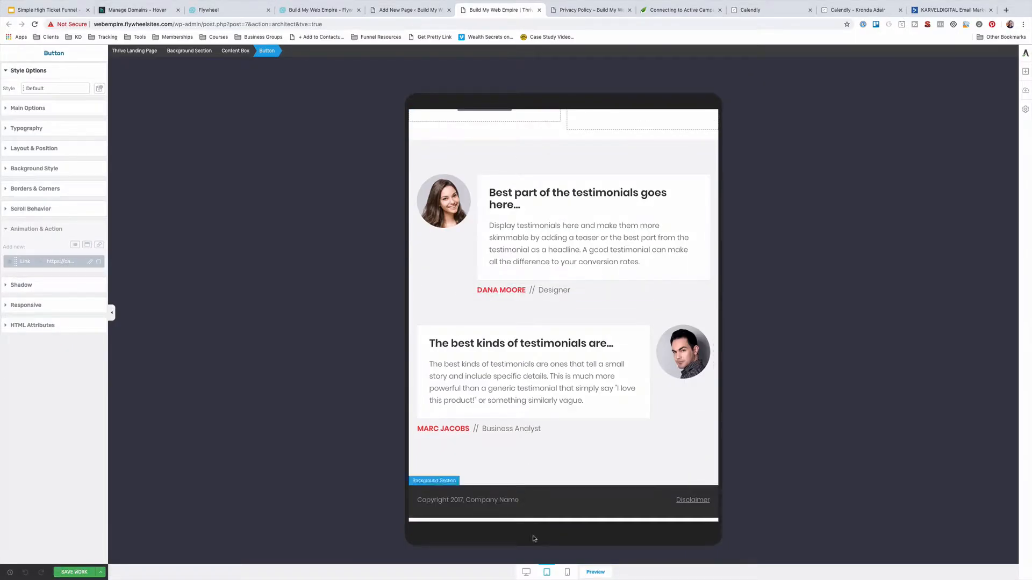
pyautogui.click(567, 572)
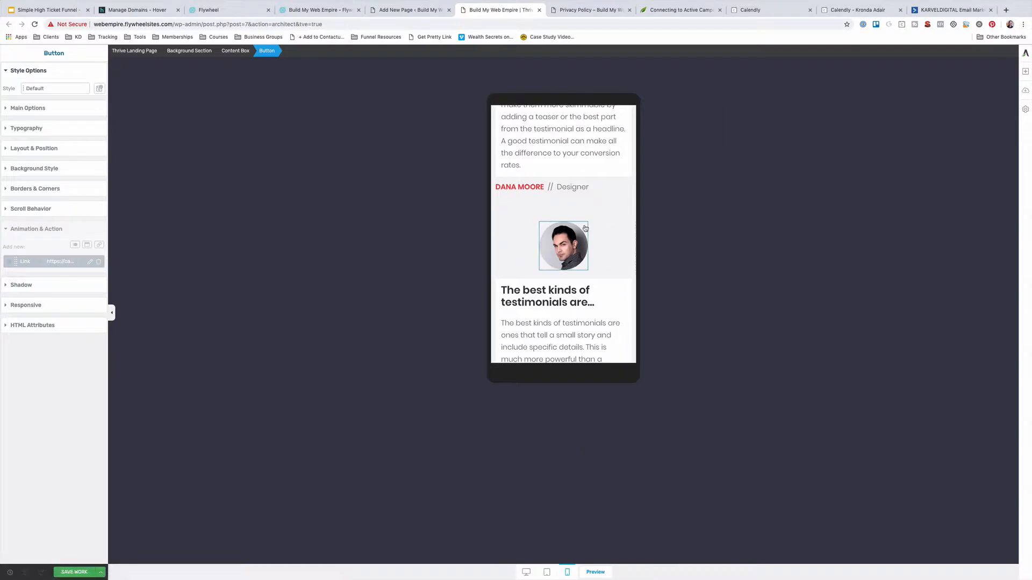
pyautogui.scroll(10, 584, 226)
pyautogui.scroll(-10, 584, 226)
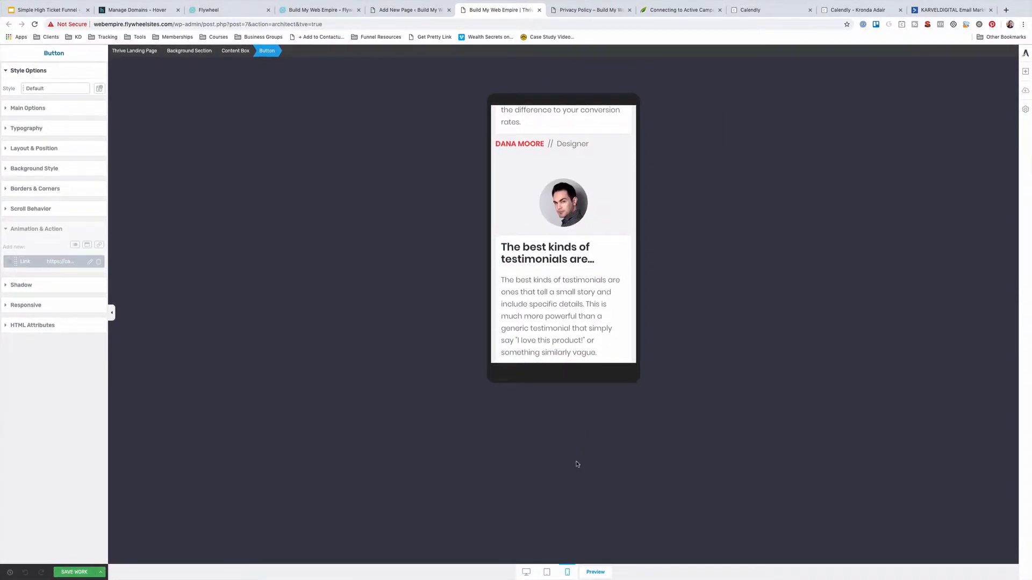
pyautogui.click(548, 573)
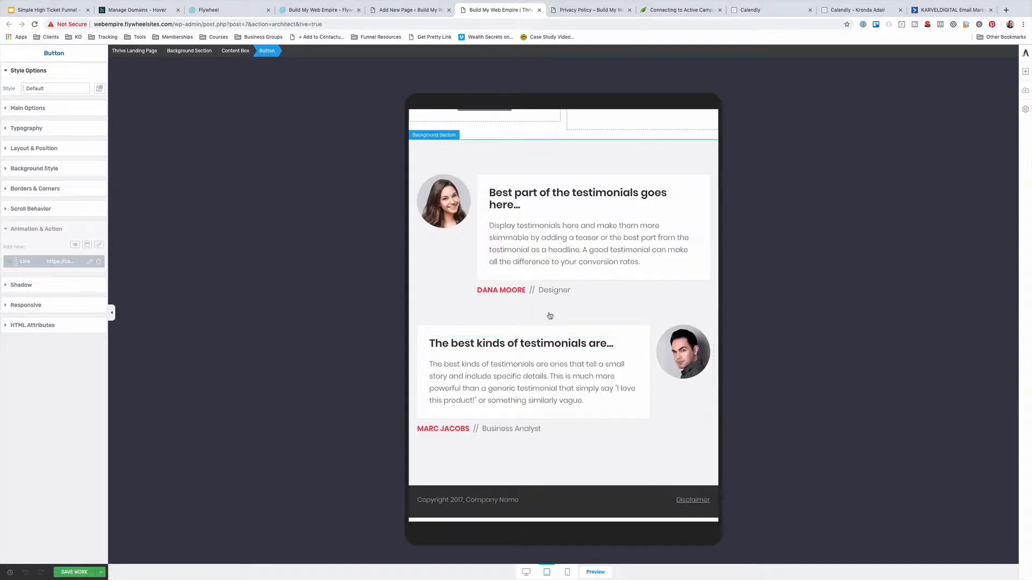
pyautogui.scroll(5, 549, 314)
pyautogui.scroll(10, 549, 315)
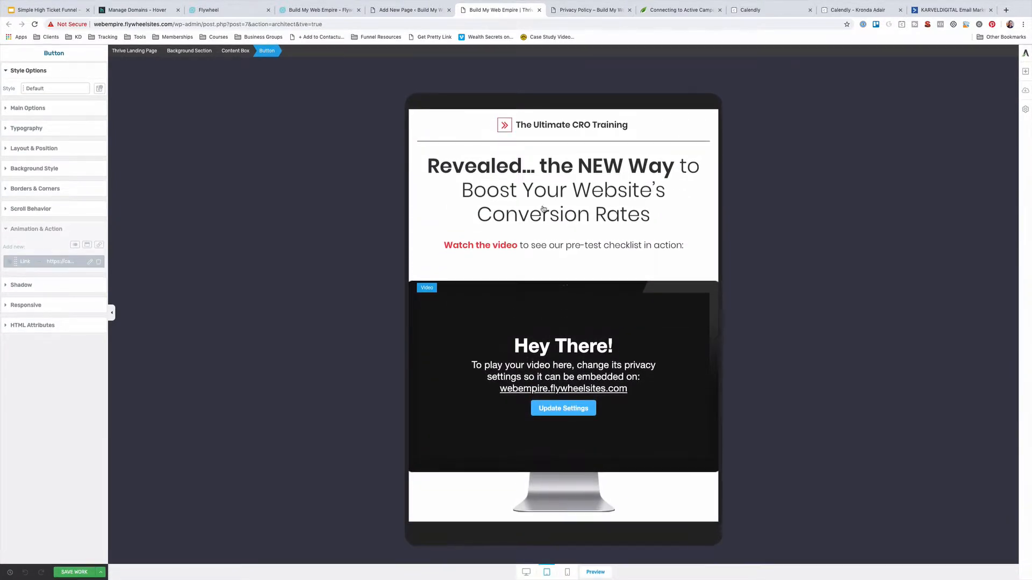
# Reduce the conversion-rates headline font size from 50 to 40 px and switch back to desktop view
pyautogui.click(449, 168)
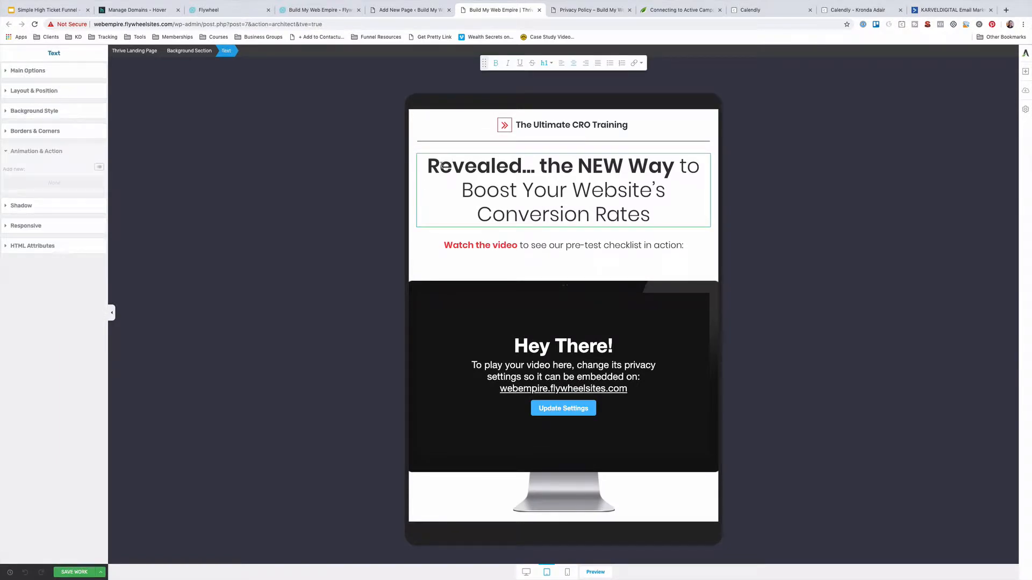
pyautogui.moveTo(444, 168); pyautogui.dragTo(405, 168)
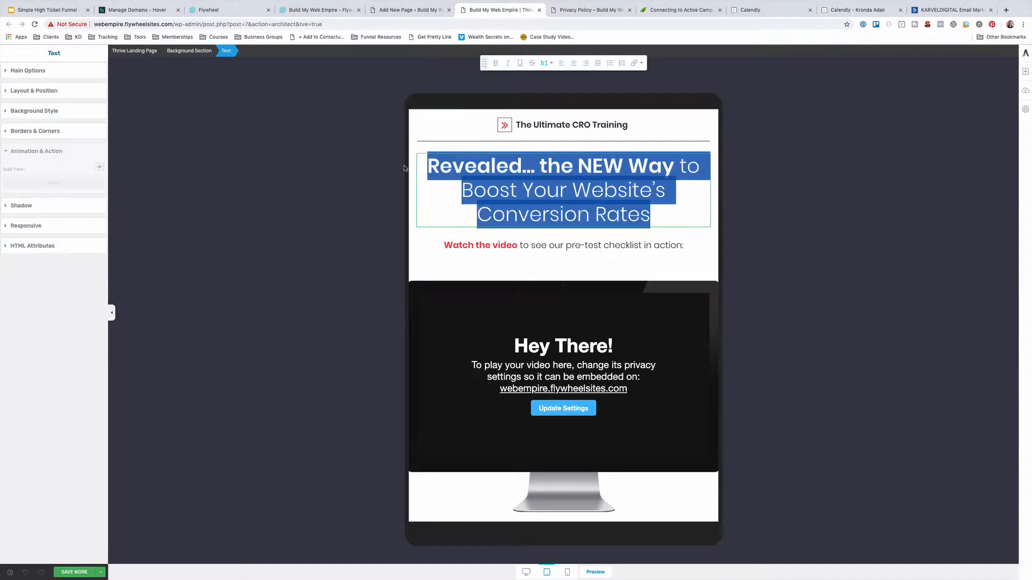
pyautogui.click(10, 75)
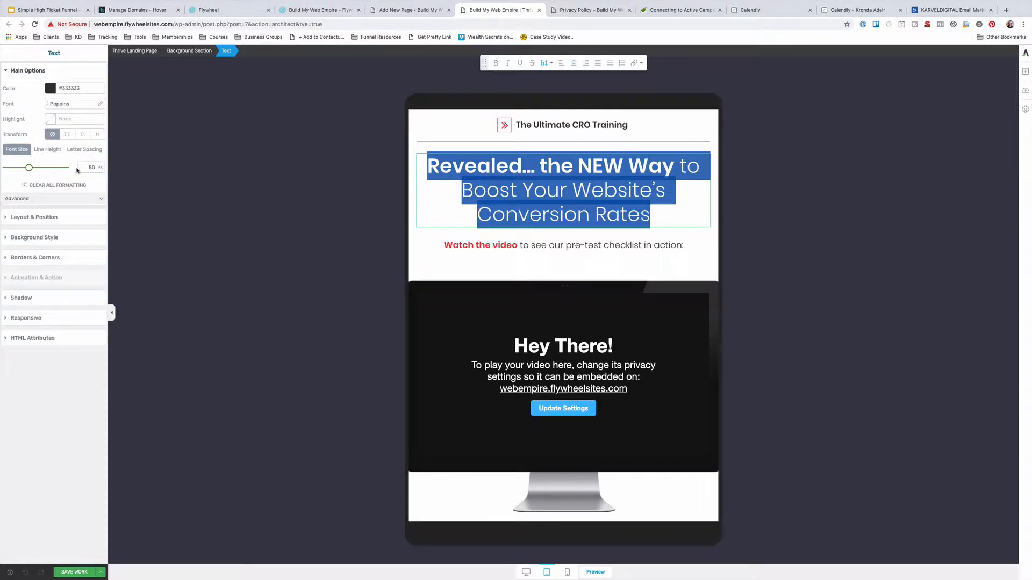
pyautogui.moveTo(32, 170); pyautogui.dragTo(25, 171)
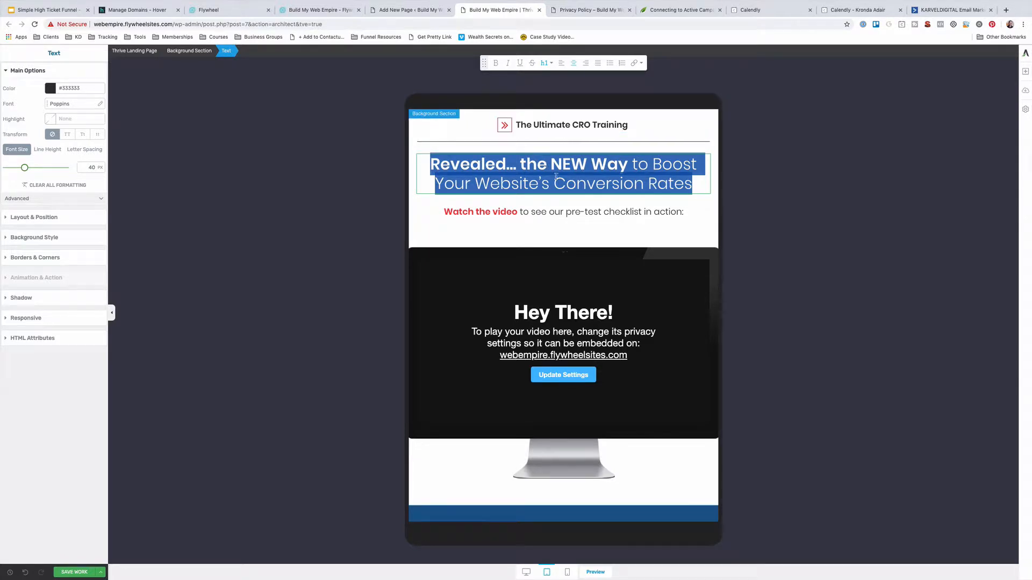
pyautogui.click(526, 228)
pyautogui.click(526, 572)
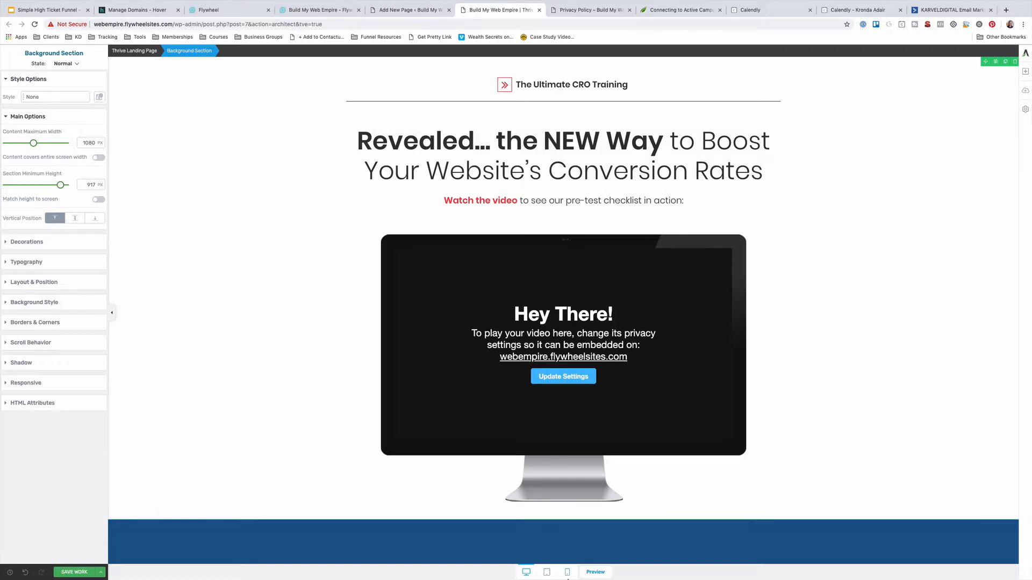
# Save the Thrive Architect work, open Preview, and scroll the live page to the strategy session box
pyautogui.click(102, 574)
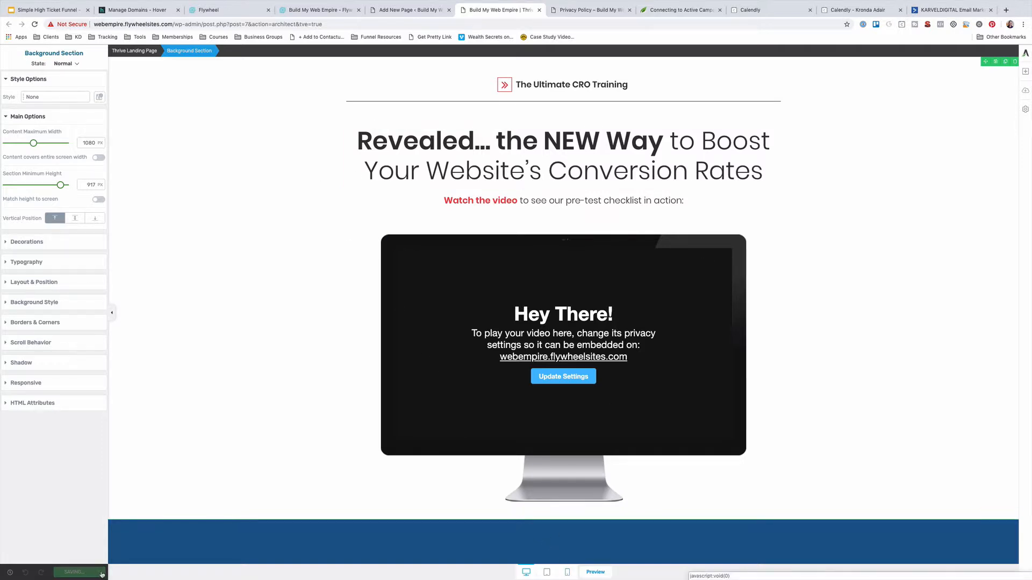
pyautogui.click(101, 573)
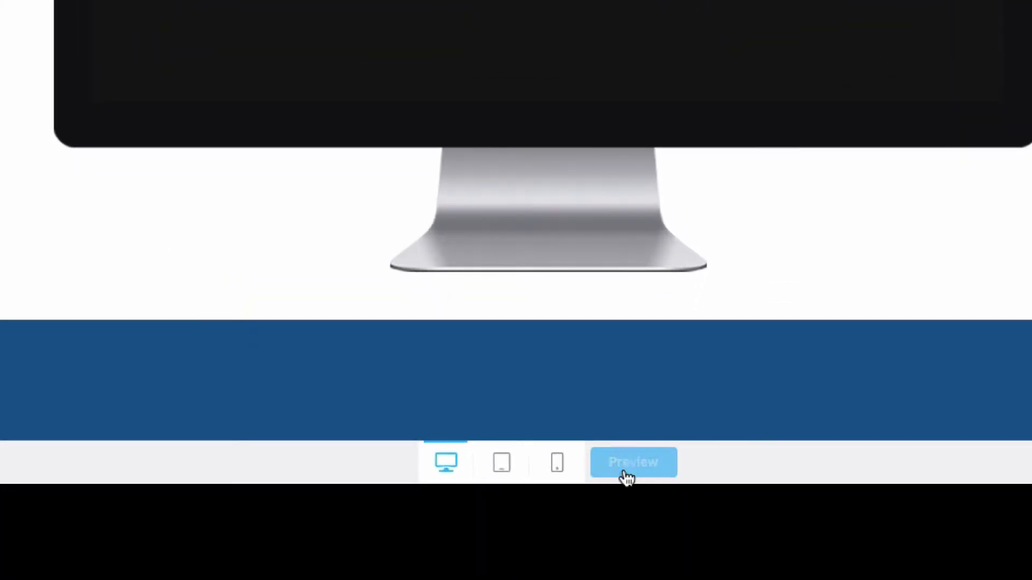
pyautogui.click(626, 476)
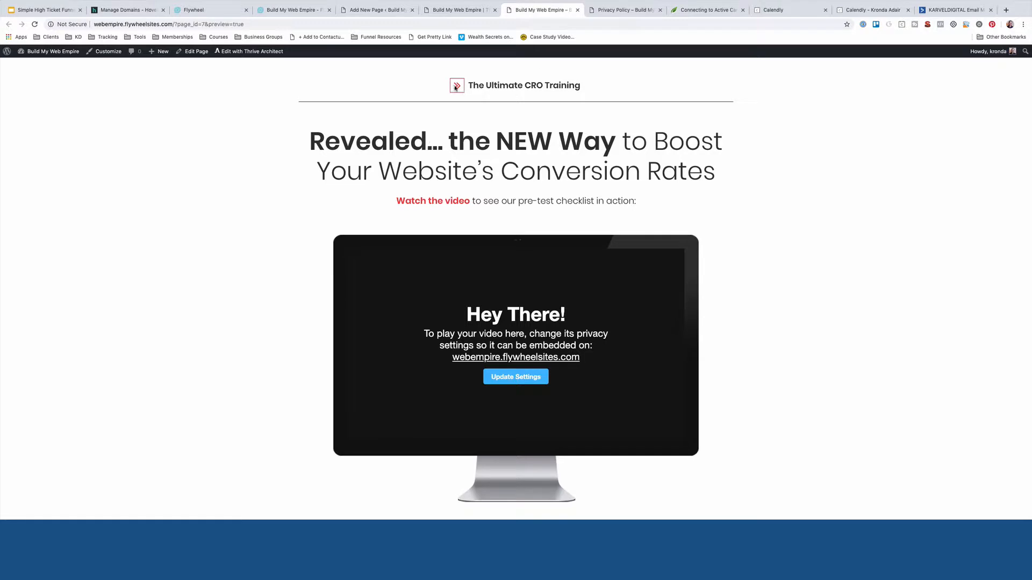
pyautogui.scroll(-3, 413, 160)
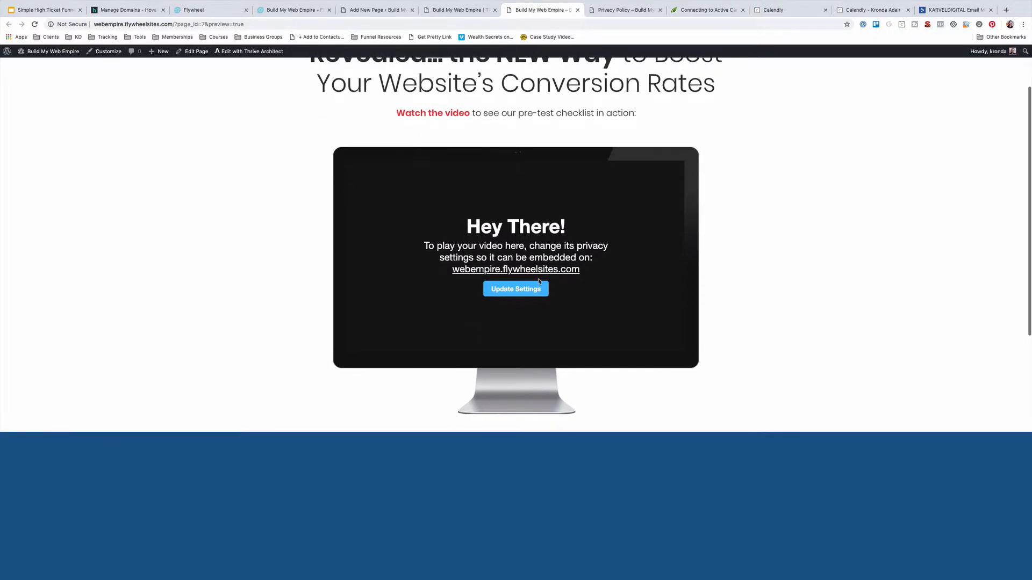
pyautogui.scroll(-2, 518, 289)
pyautogui.scroll(-3, 518, 289)
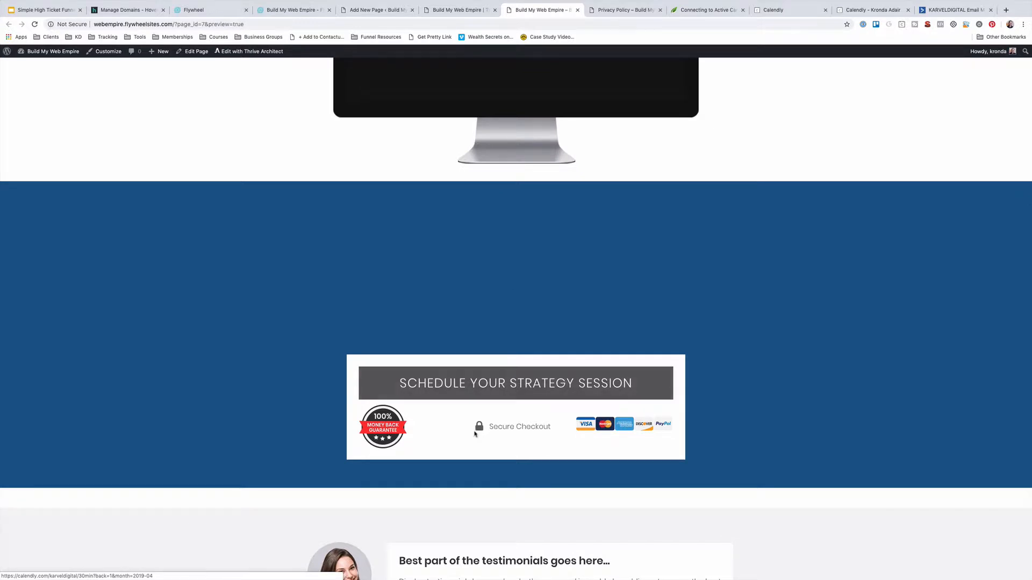
# Follow the Schedule button to Calendly and view May 1 slots on the 30 Minute Meeting calendar
pyautogui.click(508, 386)
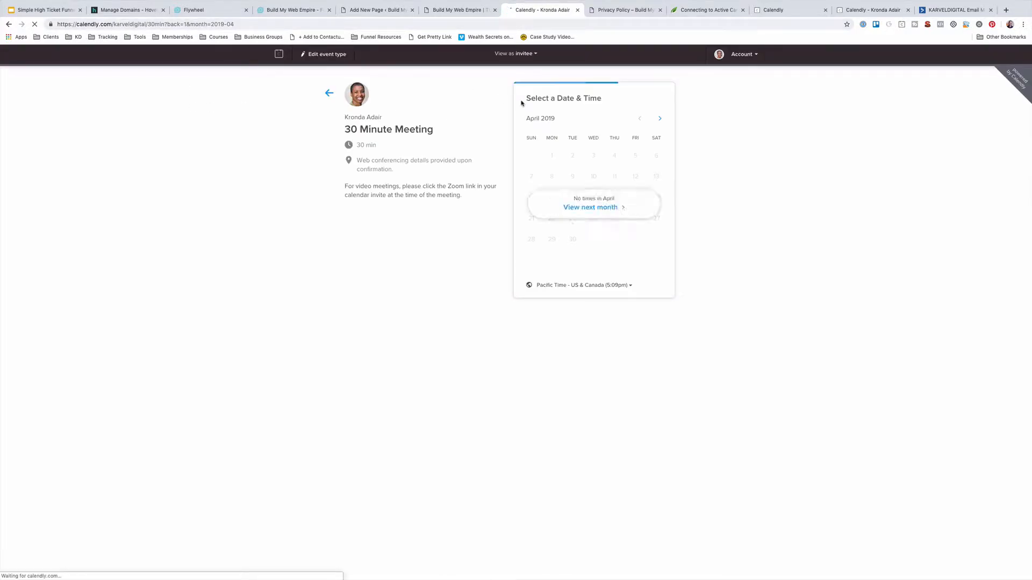
pyautogui.click(594, 208)
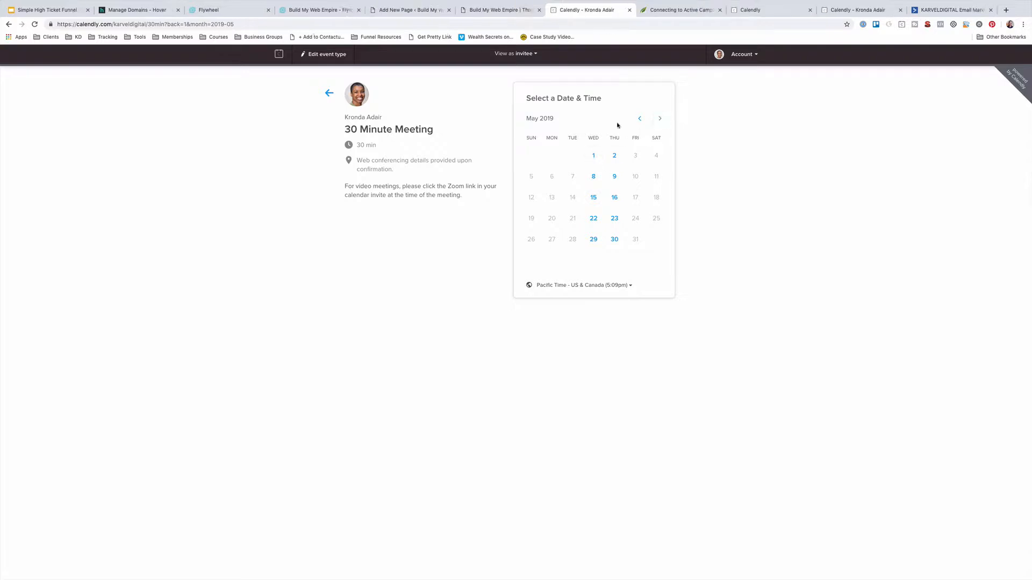
pyautogui.click(594, 156)
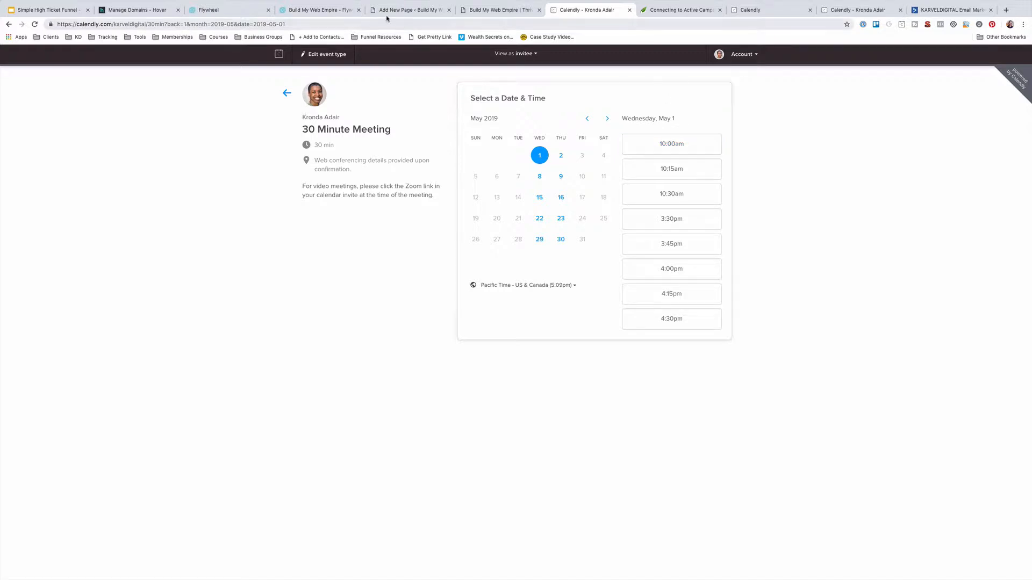
# Return to the WordPress page editor, start publishing, then move to General Settings
pyautogui.click(411, 14)
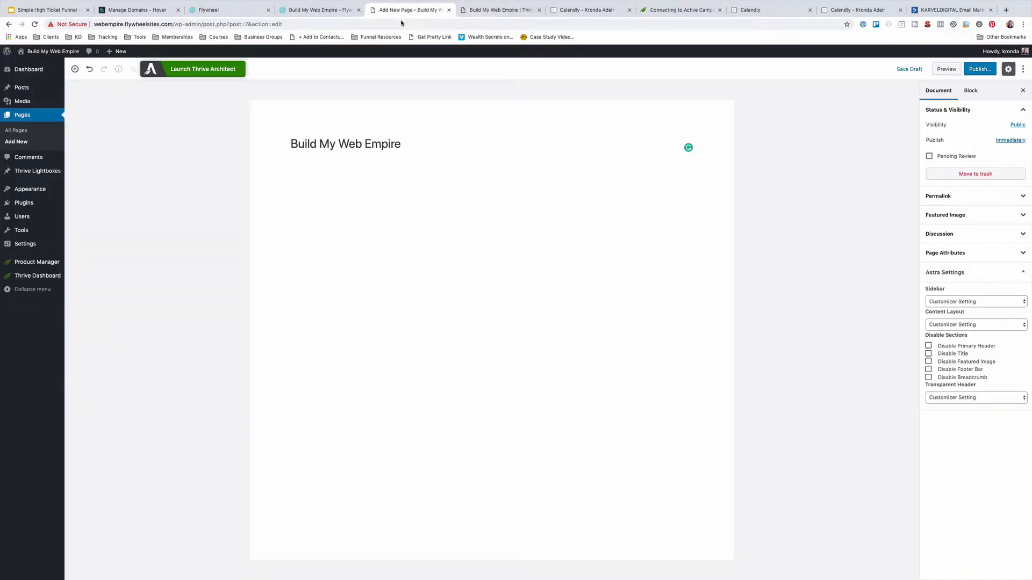
pyautogui.click(975, 72)
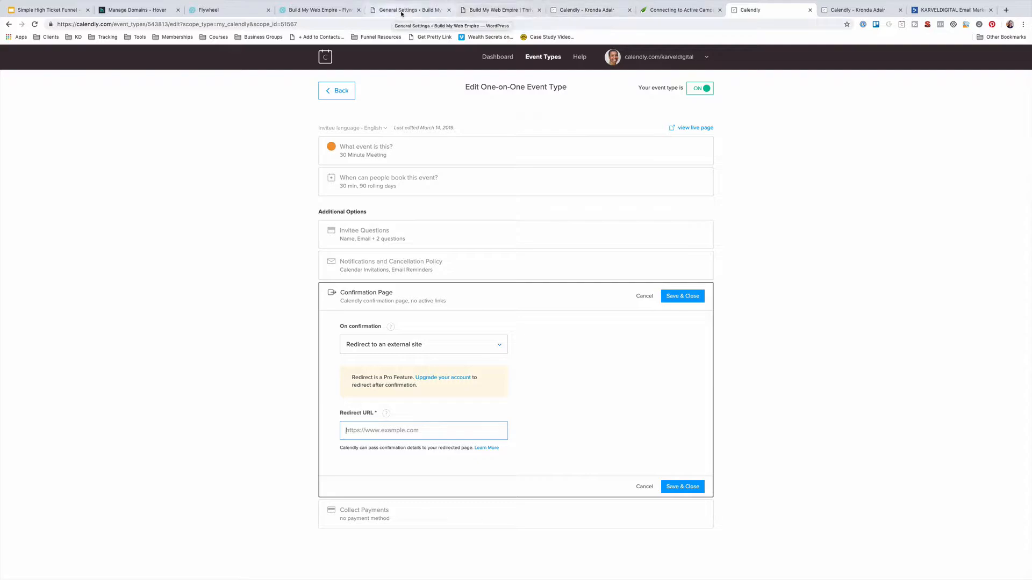
pyautogui.click(423, 12)
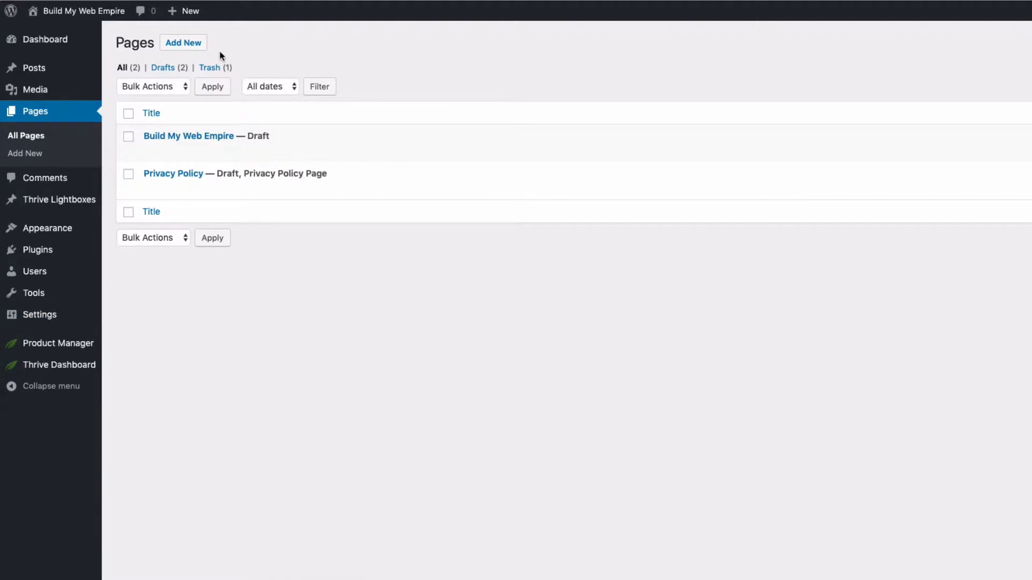
# Create a new WordPress page titled 'Application Page'
pyautogui.click(178, 46)
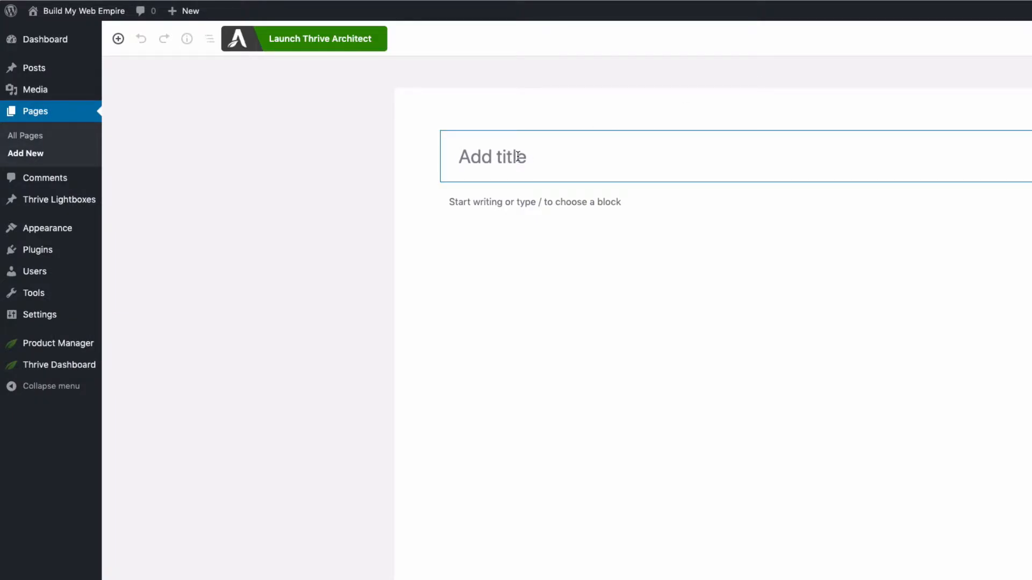
pyautogui.write('APPLIC')
pyautogui.press('BackSpace')
pyautogui.press('BackSpace')
pyautogui.press('BackSpace')
pyautogui.press('BackSpace')
pyautogui.press('BackSpace')
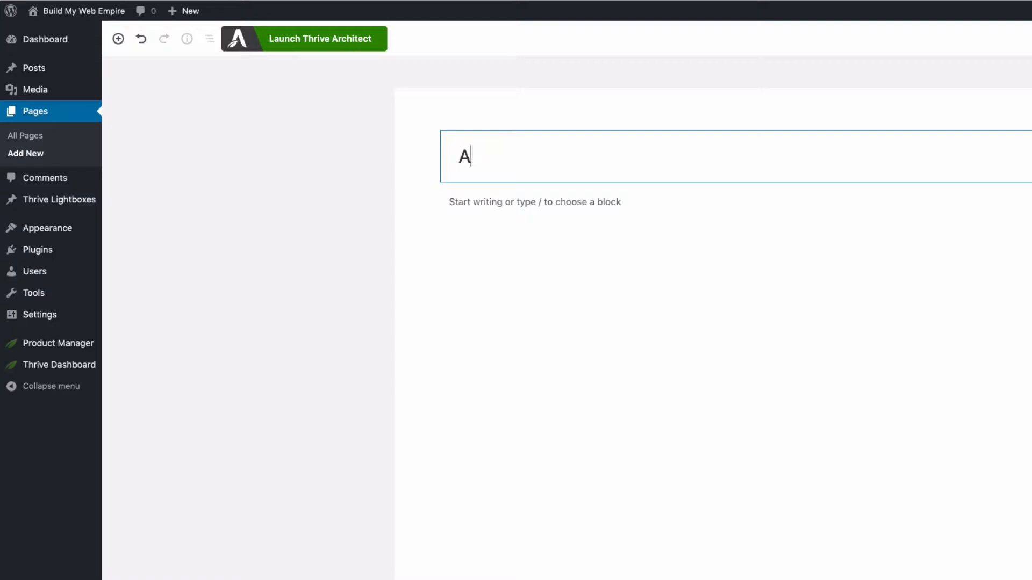
pyautogui.write('pplication Page')
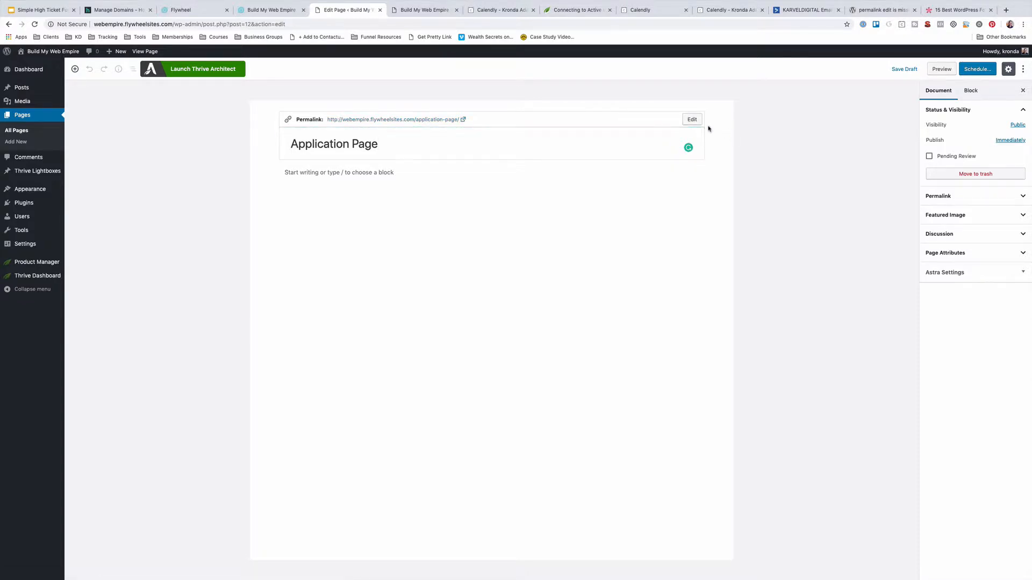
# Change the permalink slug to 'apply', save it, and copy the page's full link address
pyautogui.click(691, 119)
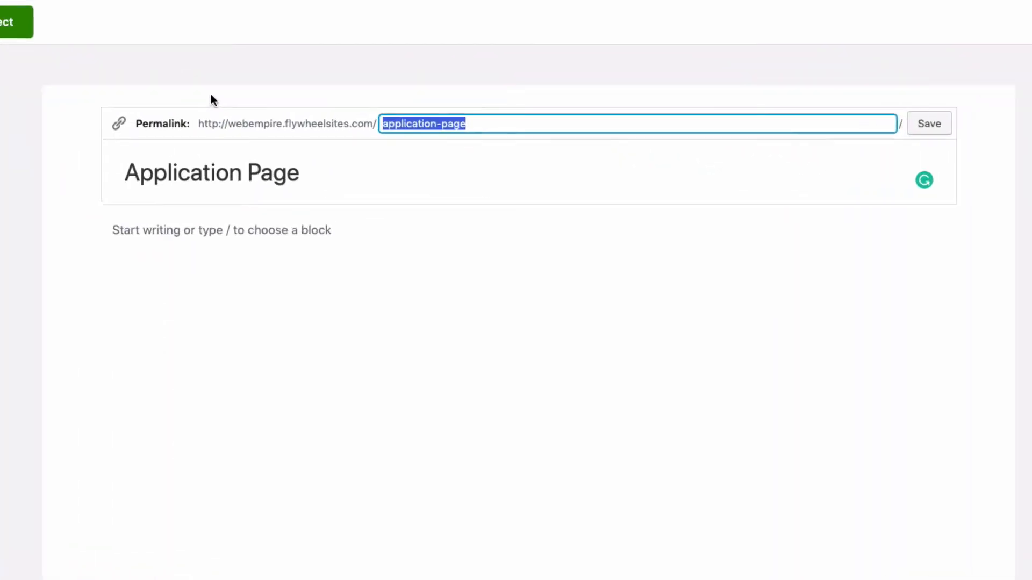
pyautogui.write('apply')
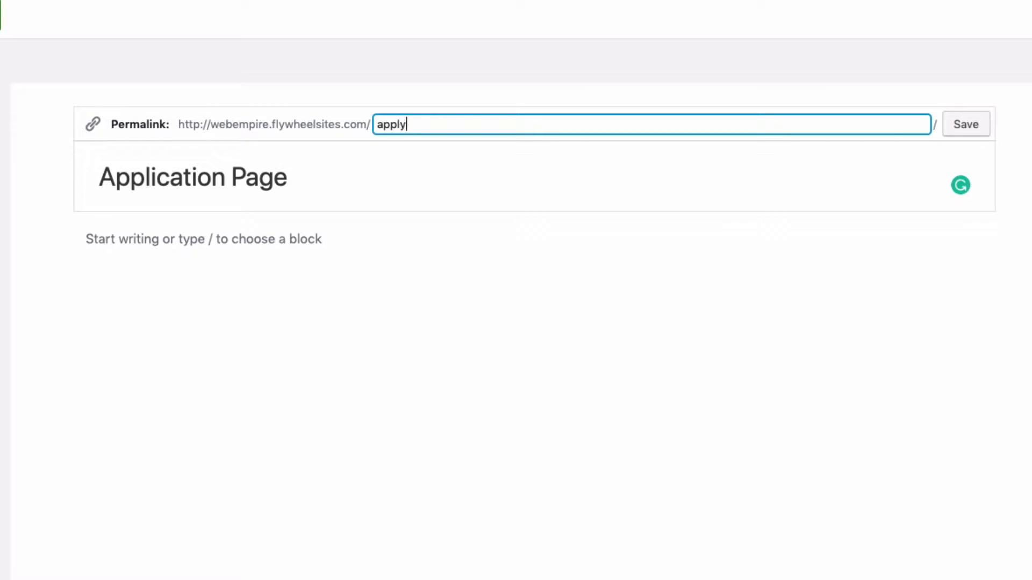
pyautogui.click(966, 127)
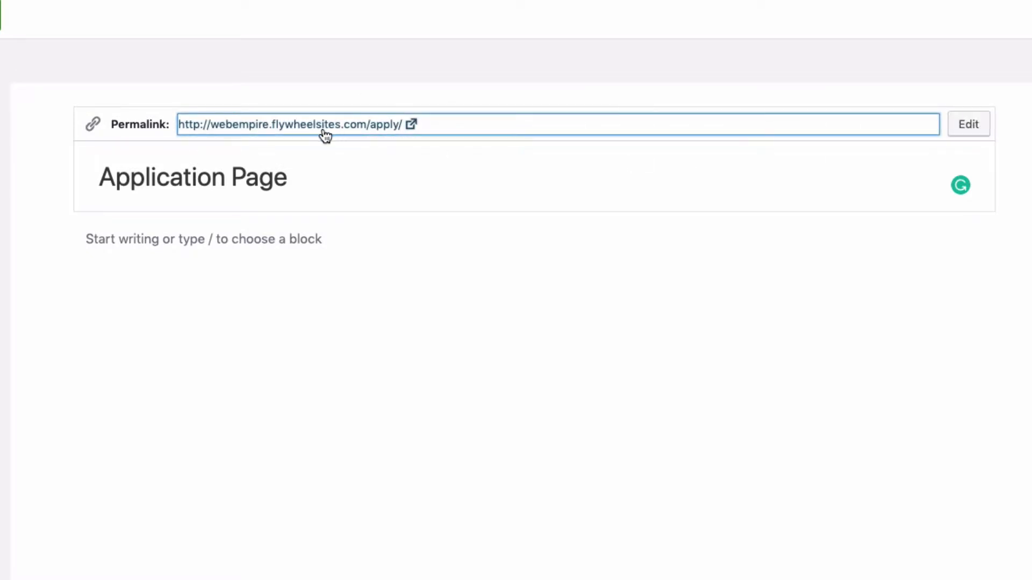
pyautogui.tripleClick(300, 129)
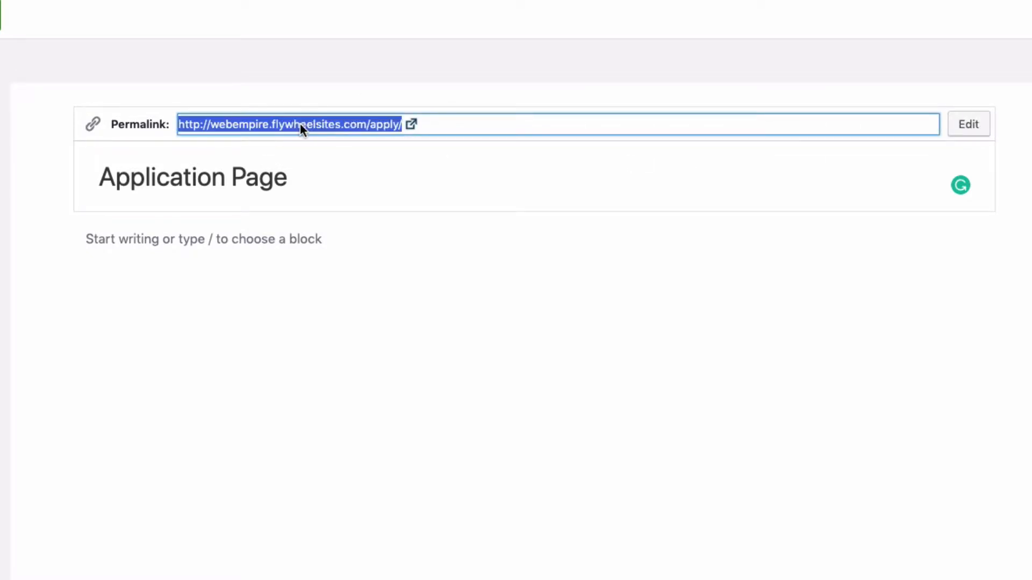
pyautogui.rightClick(301, 127)
pyautogui.click(372, 209)
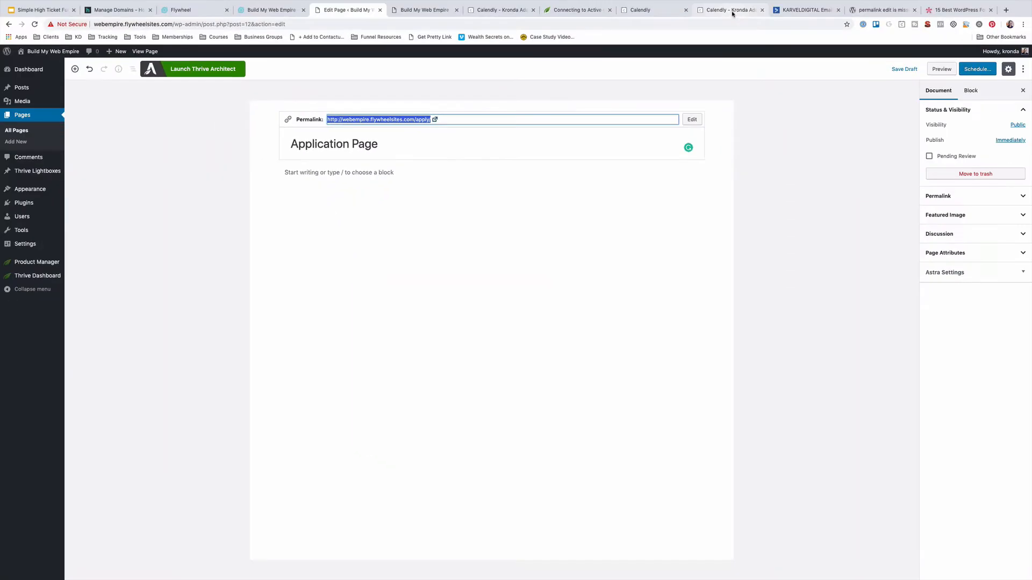
pyautogui.click(732, 11)
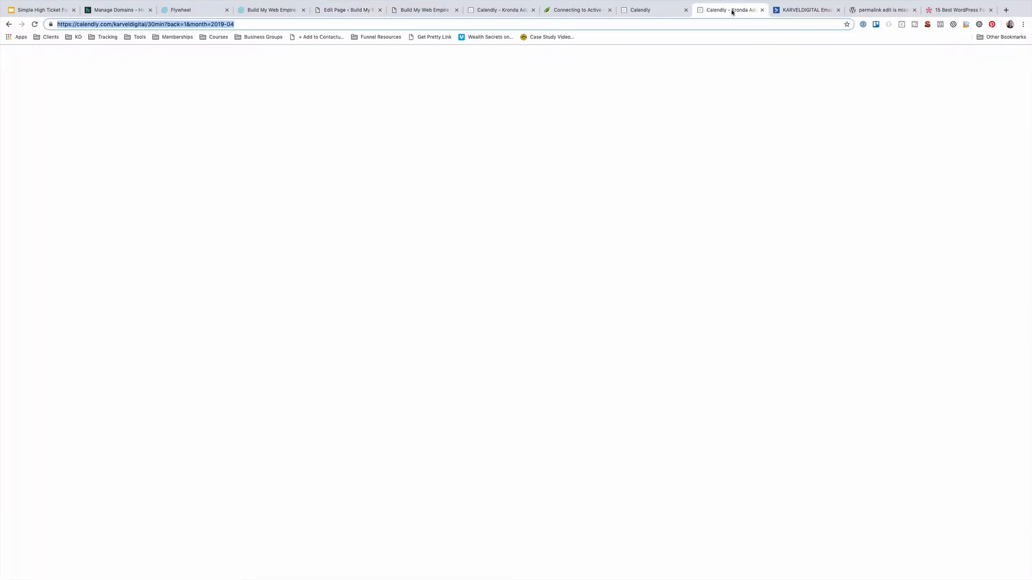
# Paste the Application page URL as the 30 Minute Meeting's confirmation Redirect URL and save
pyautogui.click(648, 9)
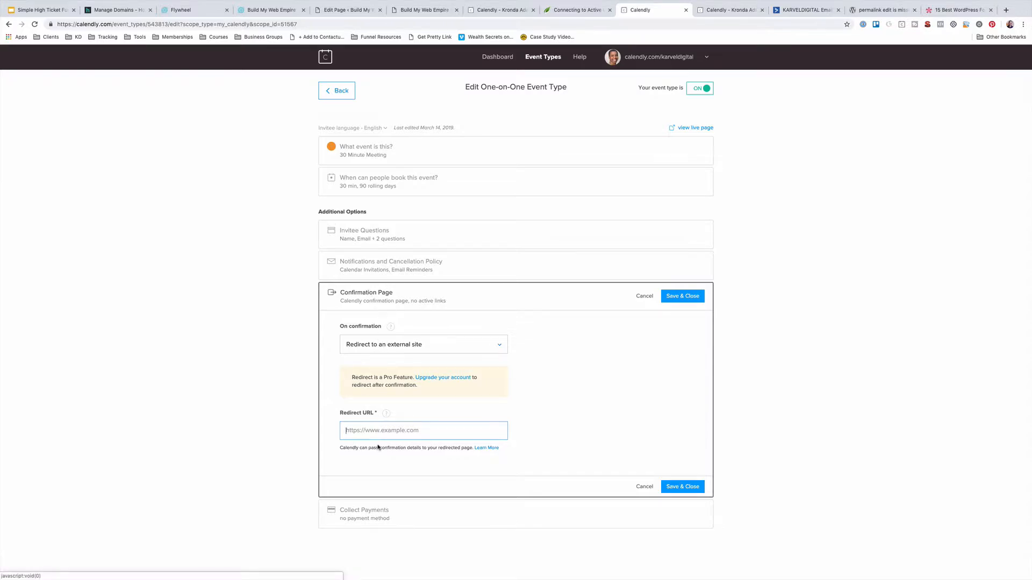
pyautogui.press('super+v')
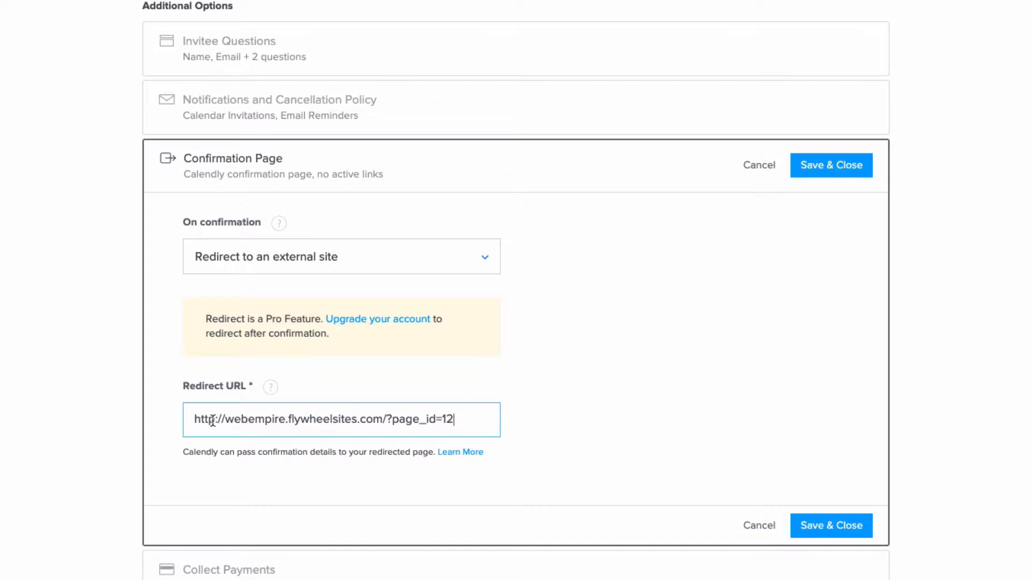
pyautogui.click(818, 533)
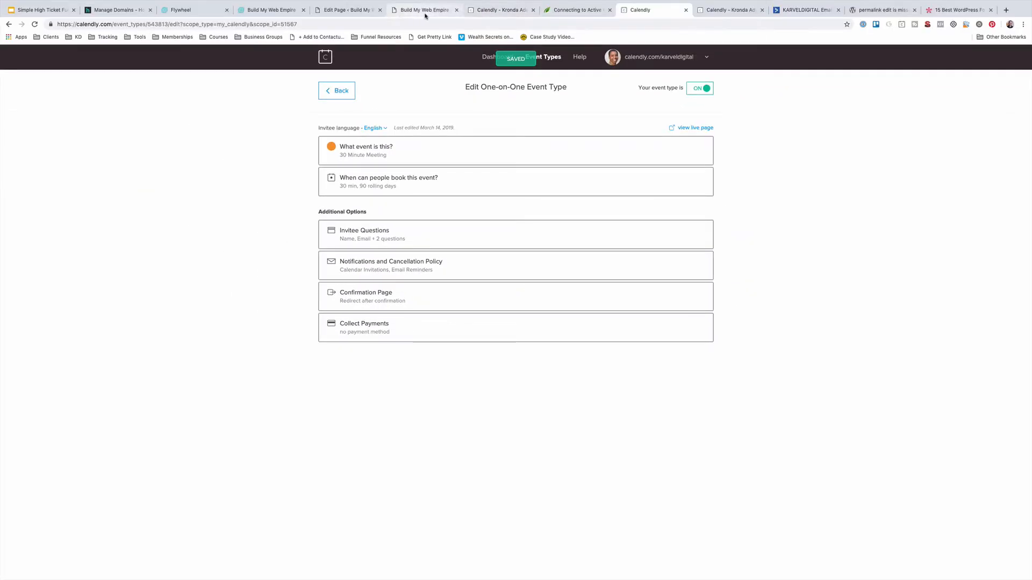
pyautogui.click(352, 10)
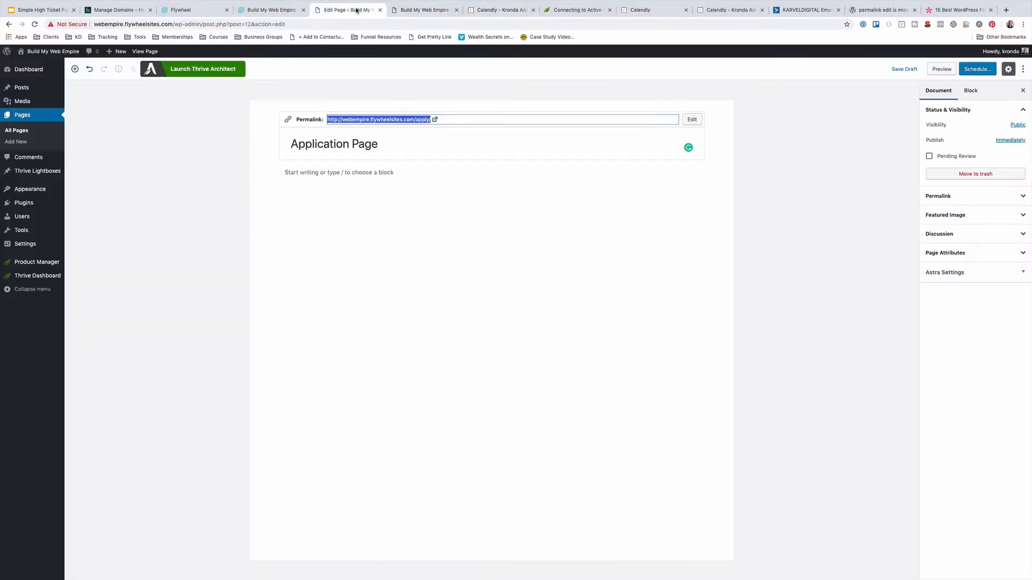
# Search Add Plugins for 'WP', then install and activate Contact Form by WPForms
pyautogui.click(189, 122)
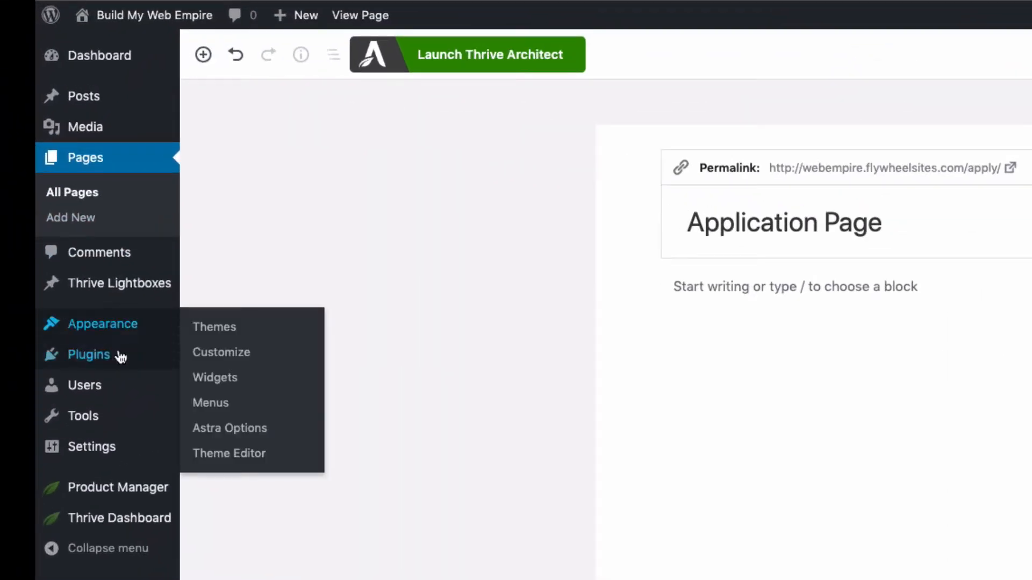
pyautogui.click(138, 354)
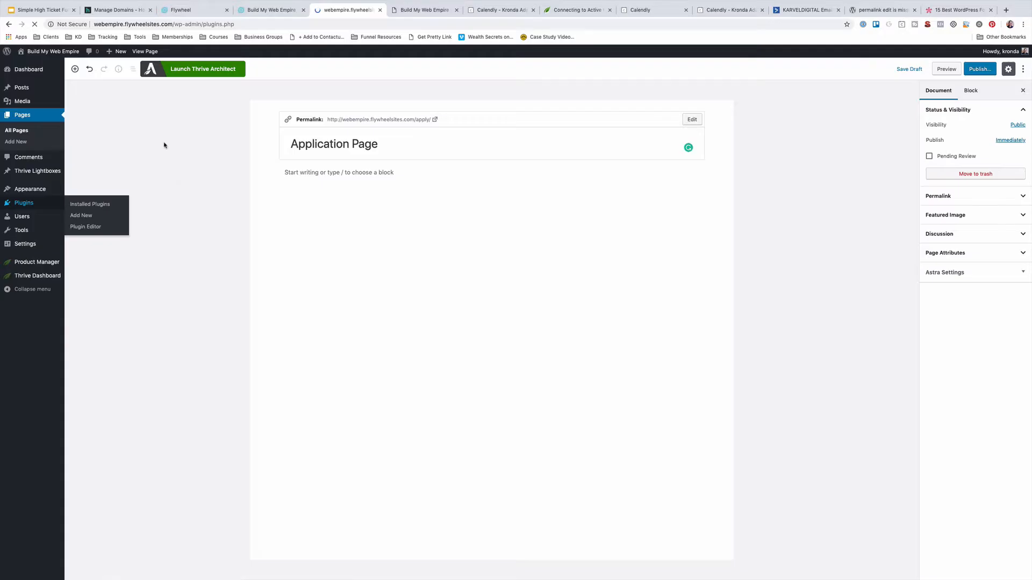
pyautogui.click(121, 72)
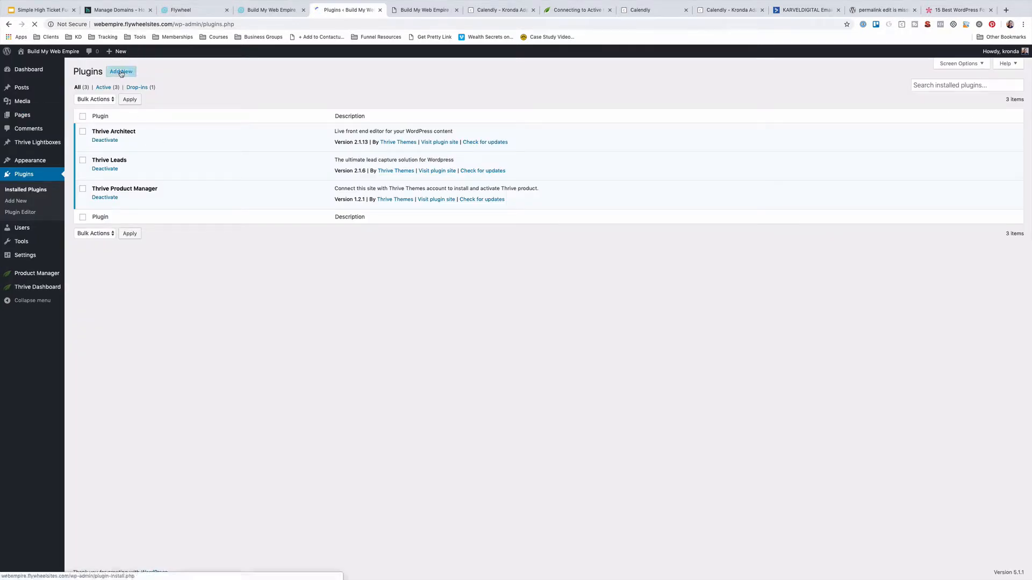
pyautogui.click(927, 95)
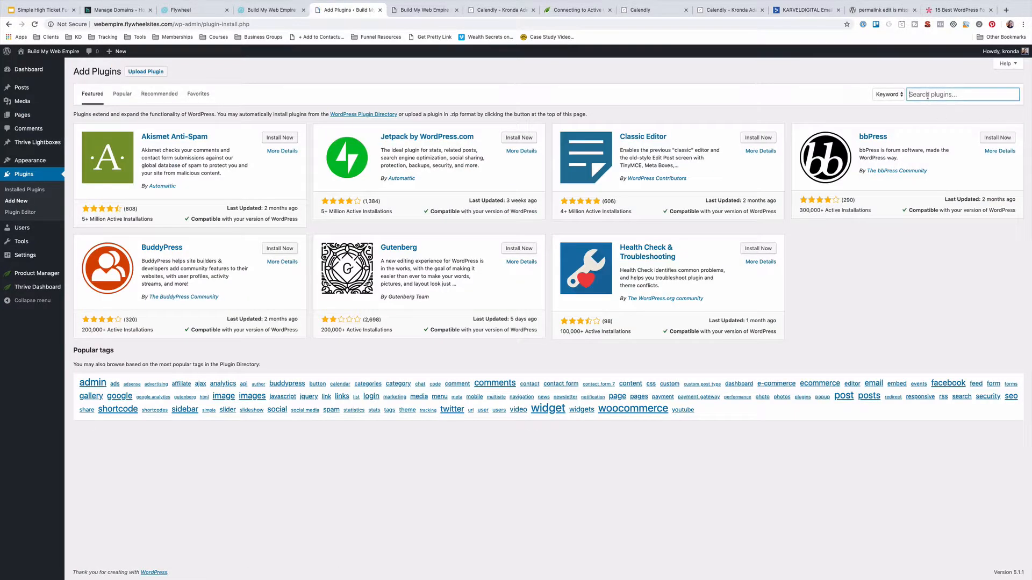
pyautogui.write('WP')
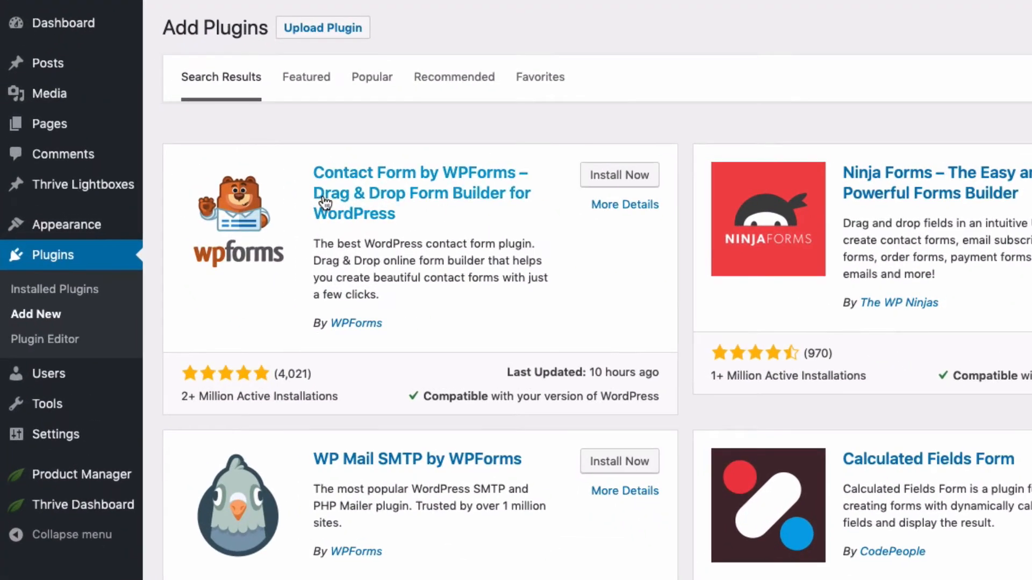
pyautogui.click(619, 176)
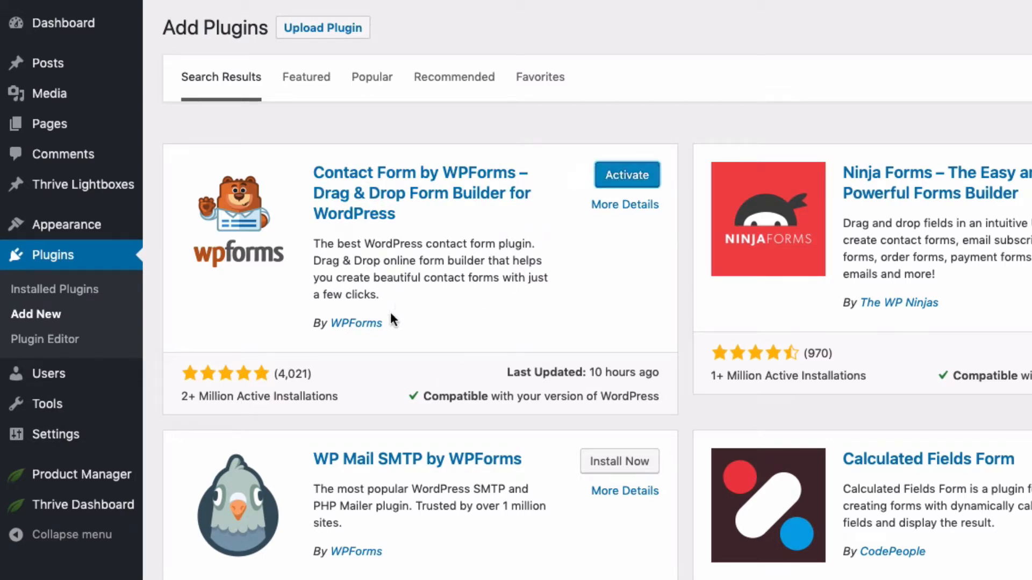
pyautogui.click(624, 176)
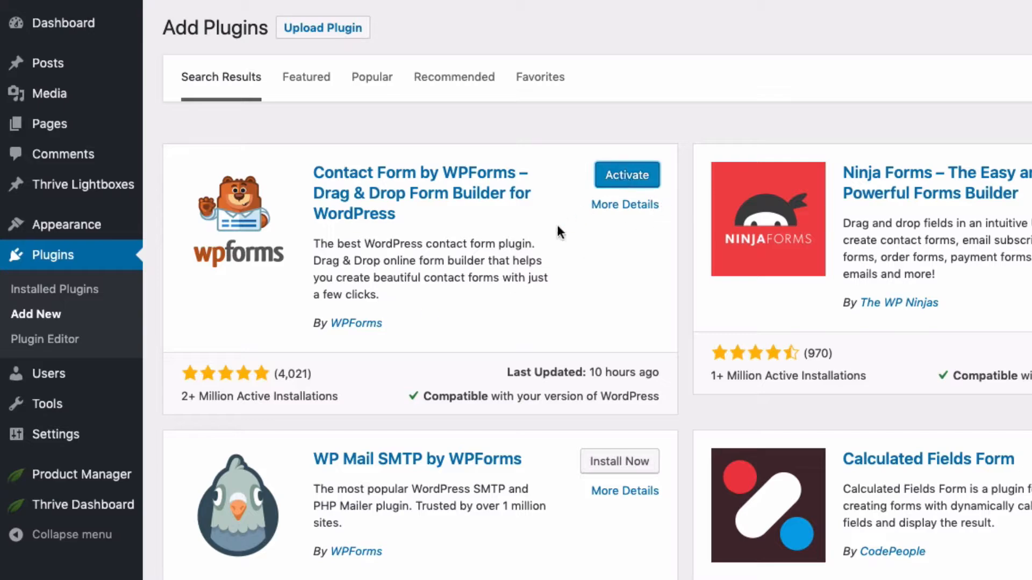
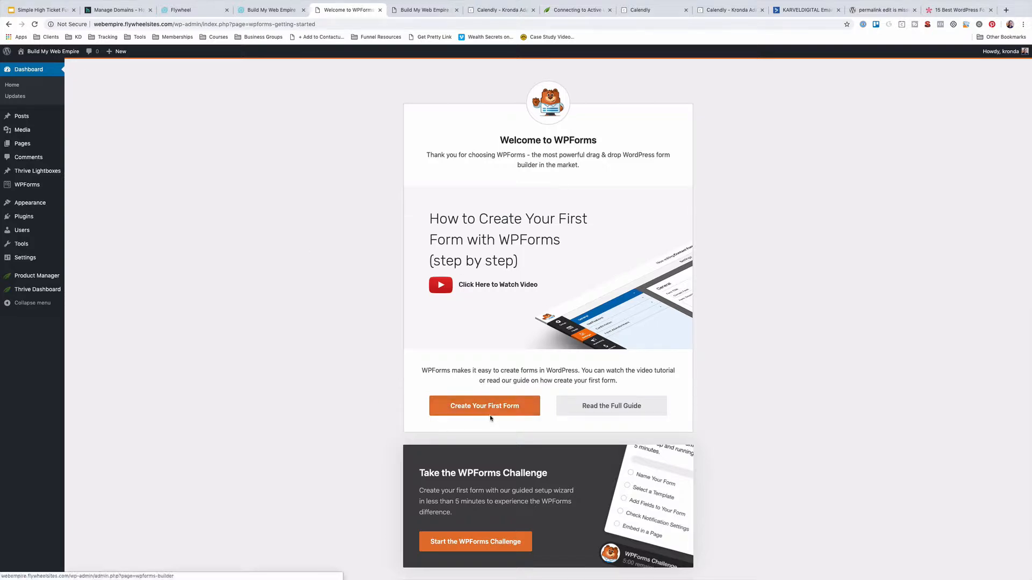
# Create a WPForms form named 'Application Form' from the Simple Contact Form template
pyautogui.click(440, 407)
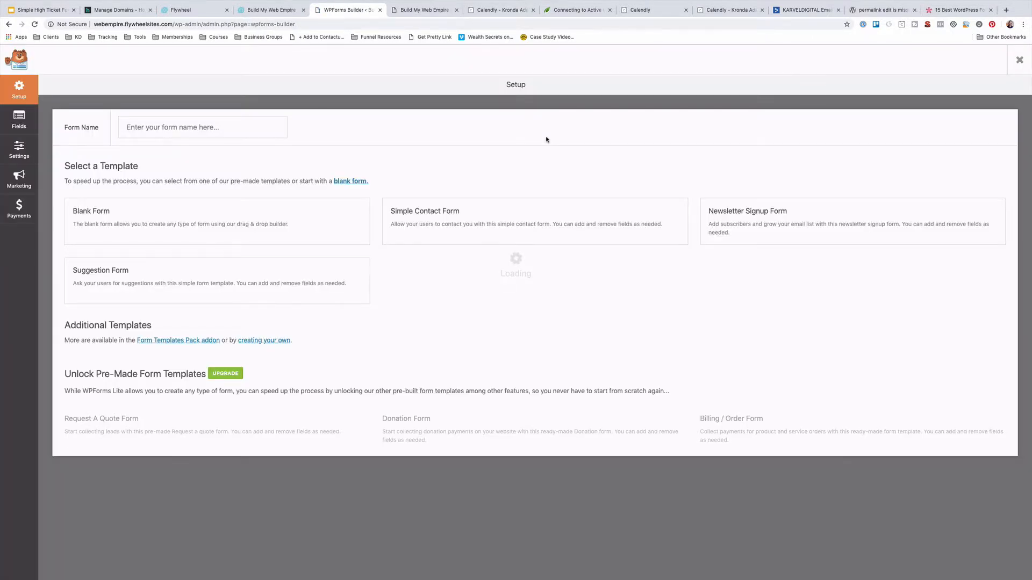
pyautogui.click(163, 132)
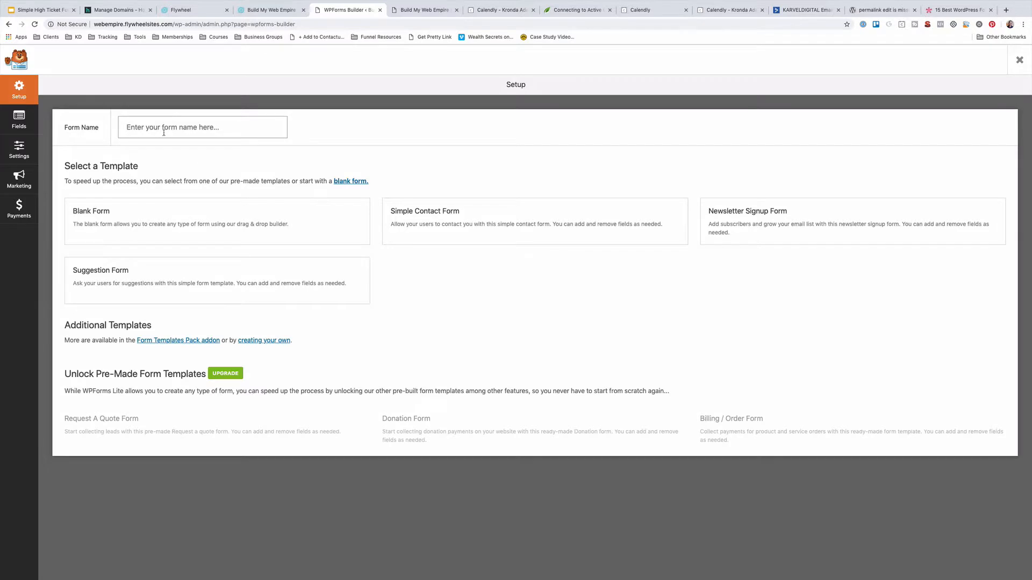
pyautogui.write('Application Form')
pyautogui.click(469, 230)
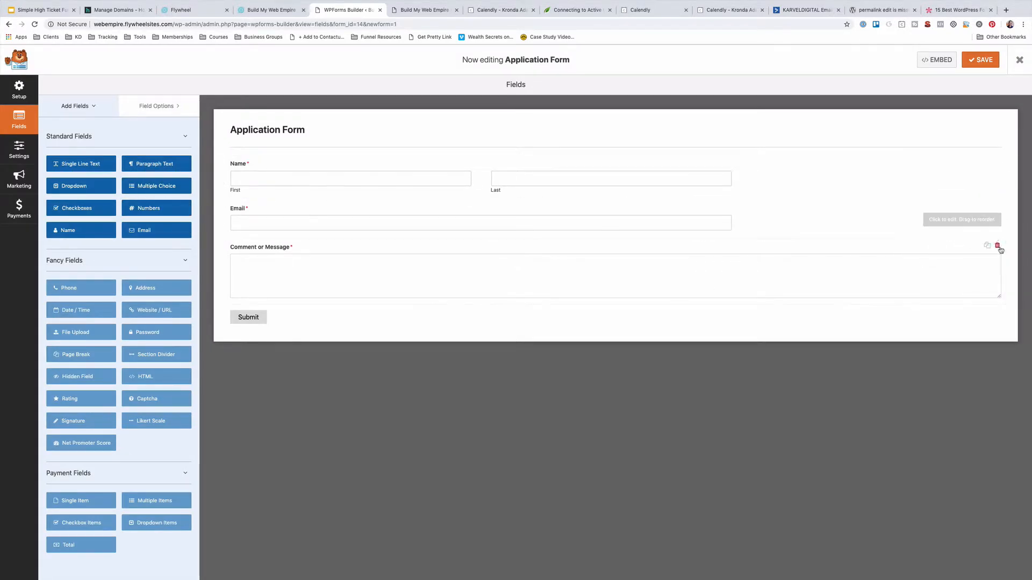
# Replace the Comment field with a single-line Business Name text field
pyautogui.click(997, 246)
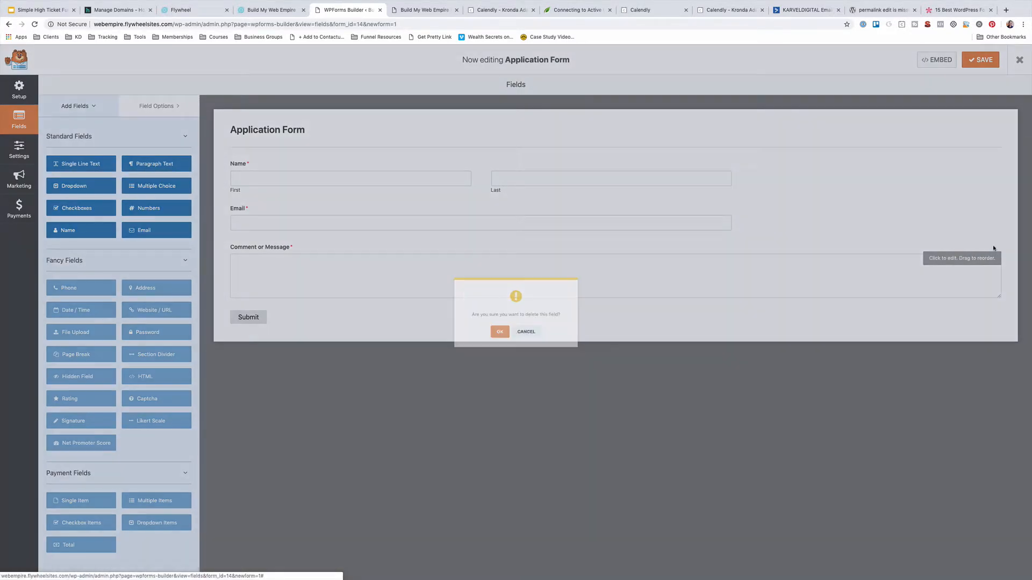
pyautogui.click(495, 337)
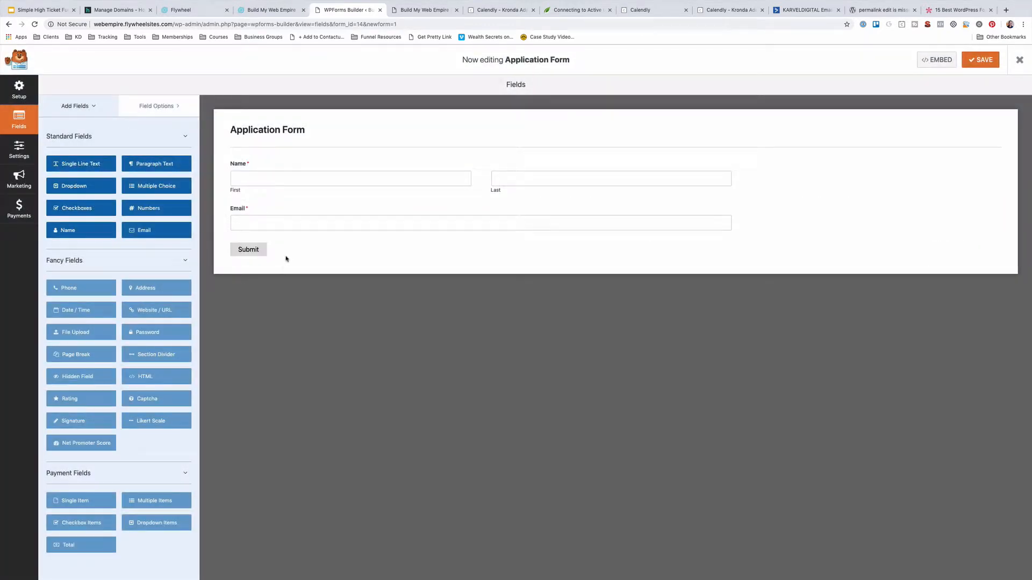
pyautogui.moveTo(96, 164); pyautogui.dragTo(200, 203)
pyautogui.click(70, 108)
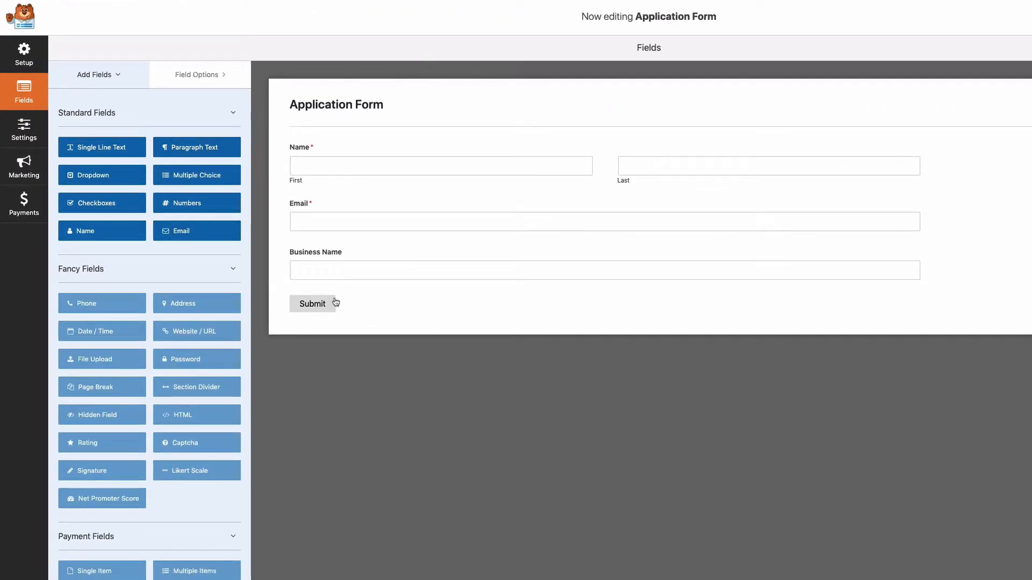
# Add a paragraph field labelled 'What is your biggest struggle in your business' and save the form
pyautogui.moveTo(197, 147); pyautogui.dragTo(313, 272)
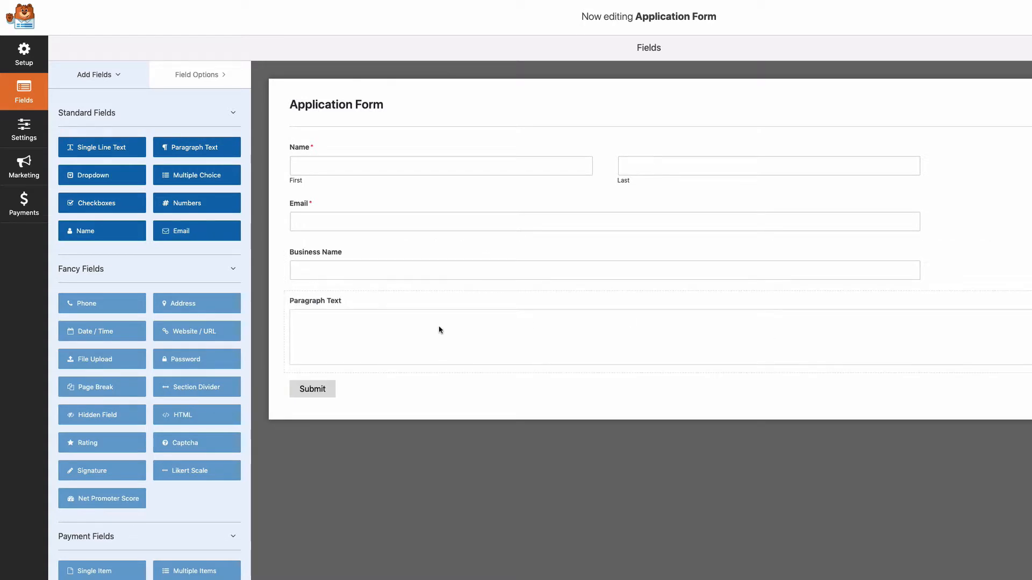
pyautogui.click(321, 316)
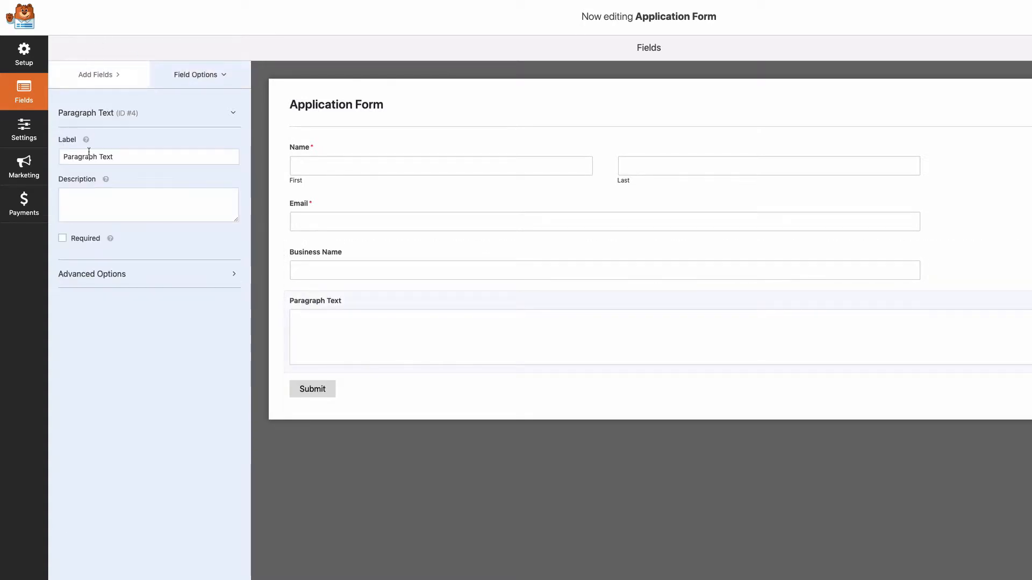
pyautogui.moveTo(118, 156); pyautogui.dragTo(43, 155)
pyautogui.write("What'")
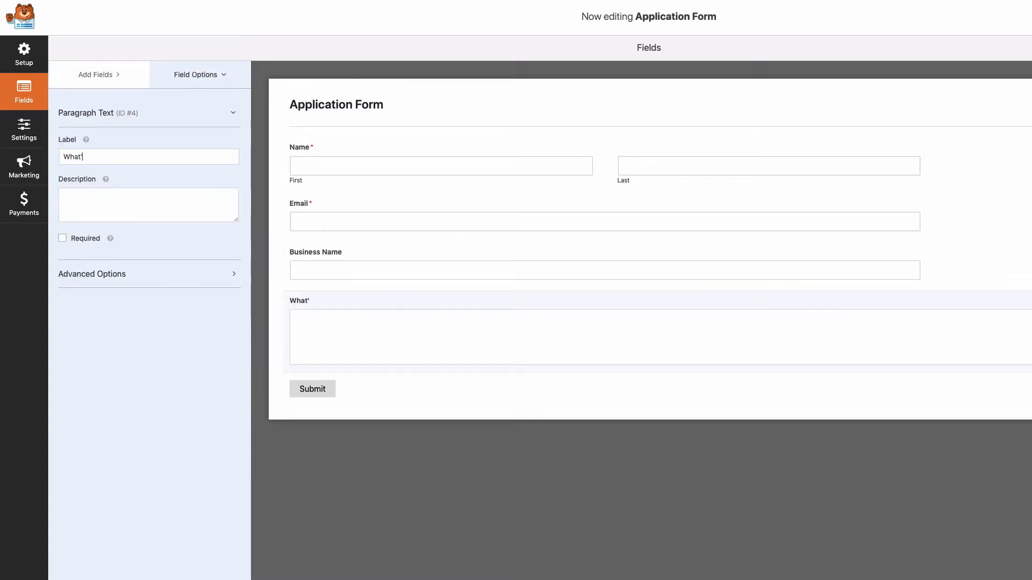
pyautogui.write(' is yoru bu')
pyautogui.press('BackSpace')
pyautogui.press('BackSpace')
pyautogui.press('BackSpace')
pyautogui.press('BackSpace')
pyautogui.press('BackSpace')
pyautogui.write('ur biggest strug')
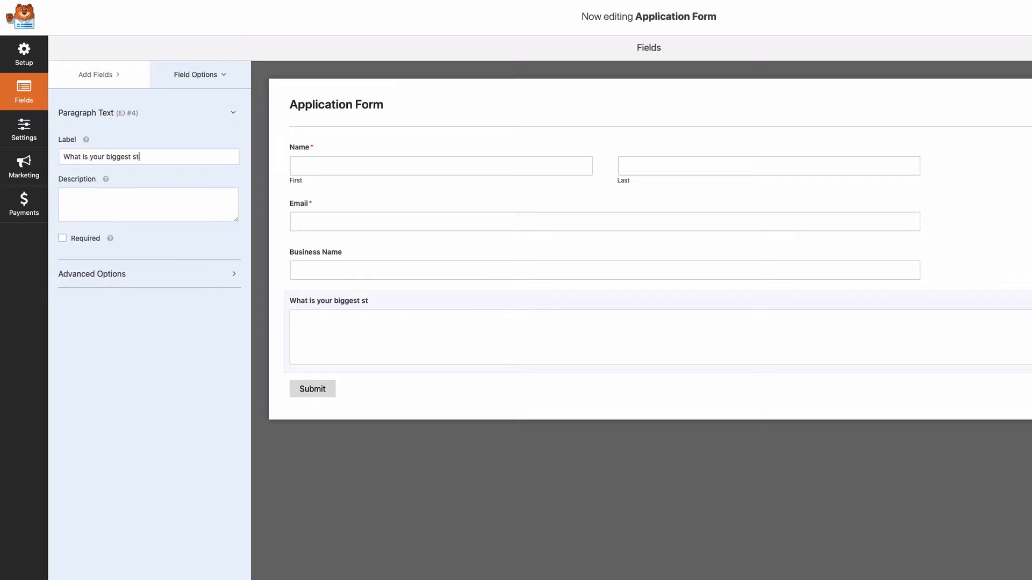
pyautogui.write('gle in your business?')
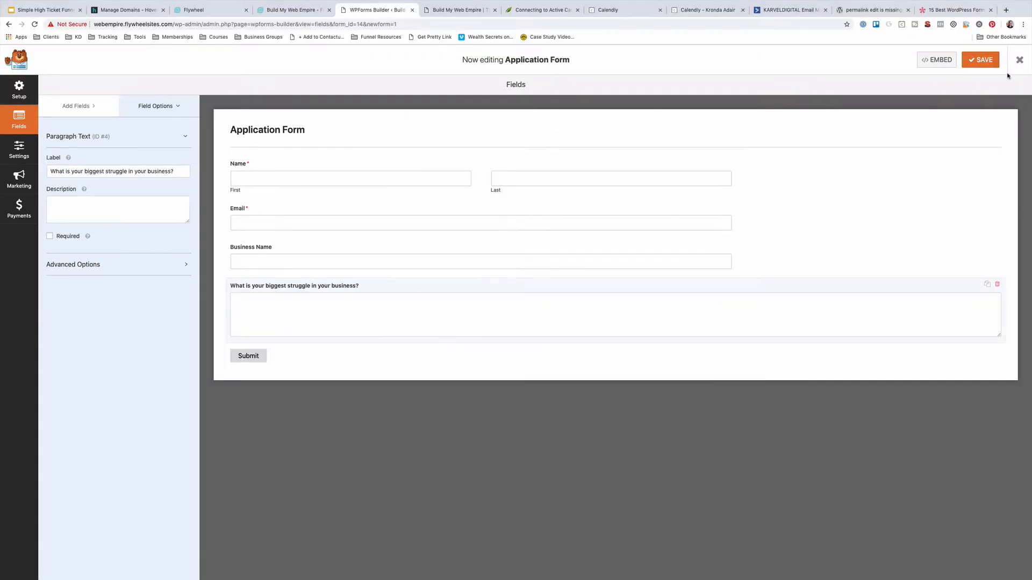
pyautogui.click(981, 59)
# Open the Application Page in Thrive Architect and apply the Bright Content Page template
pyautogui.click(1019, 60)
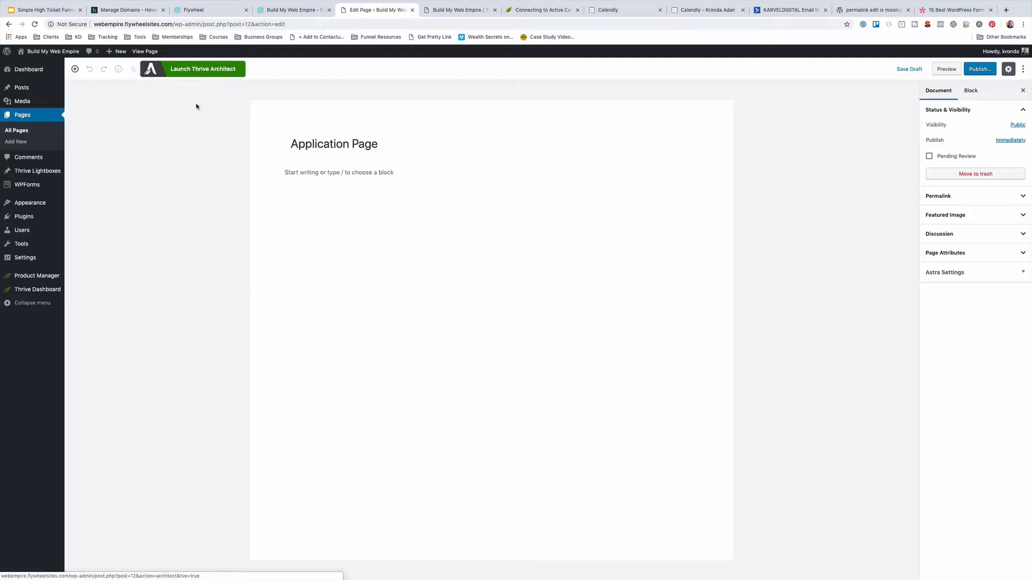
pyautogui.click(195, 70)
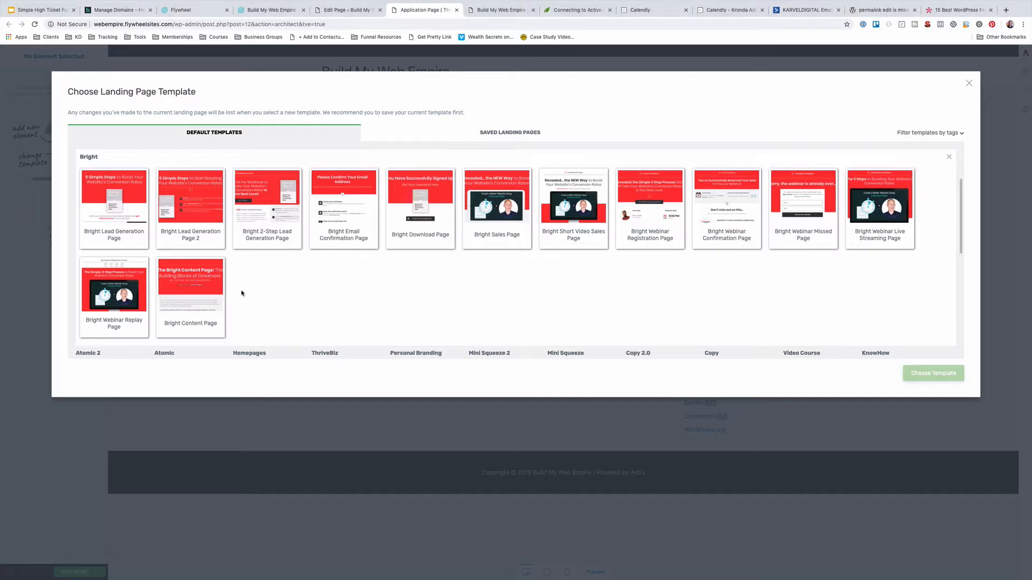
pyautogui.click(207, 313)
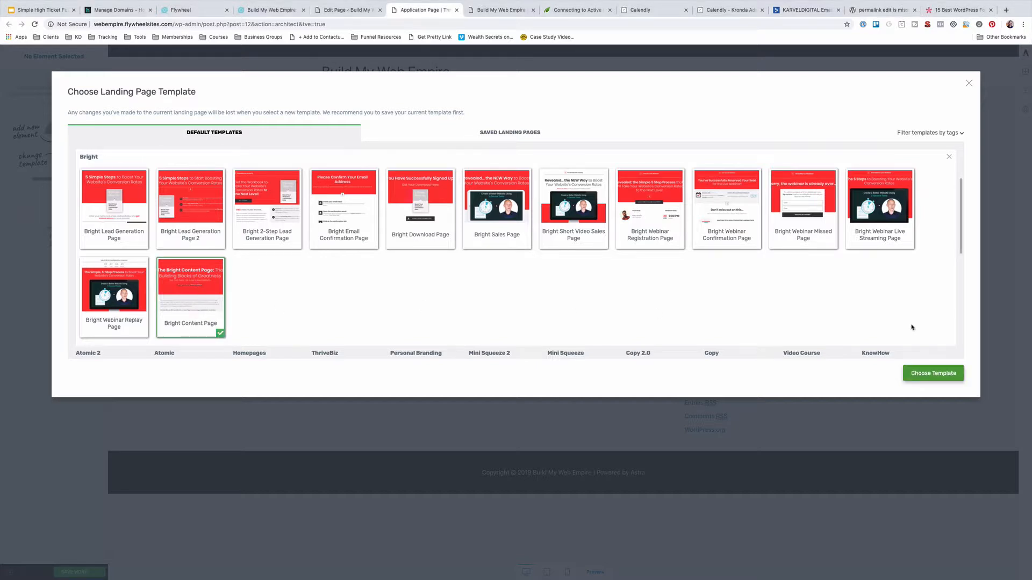
pyautogui.click(935, 373)
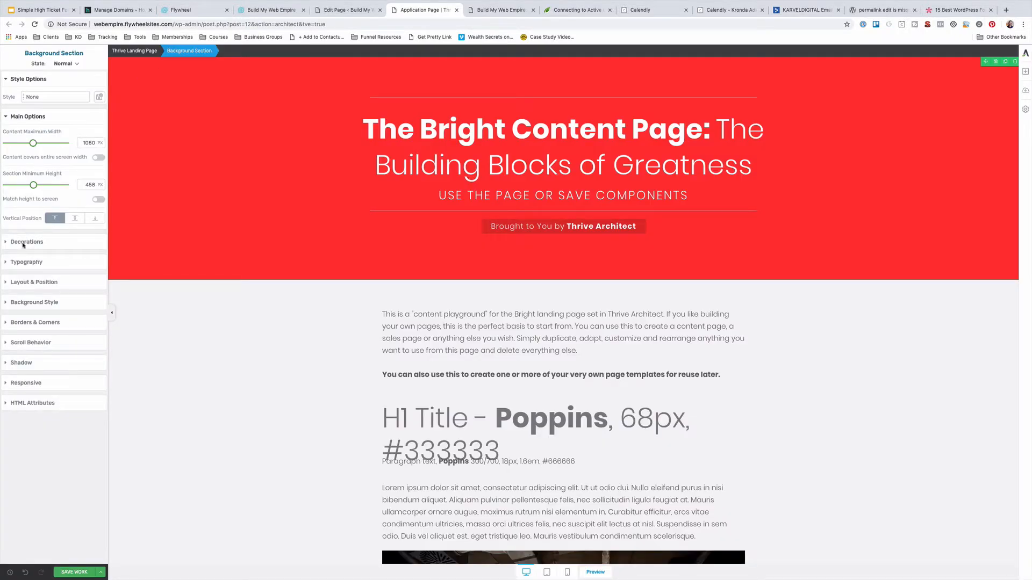
# Change the header section's background colour to blue #1c5a8d
pyautogui.click(32, 304)
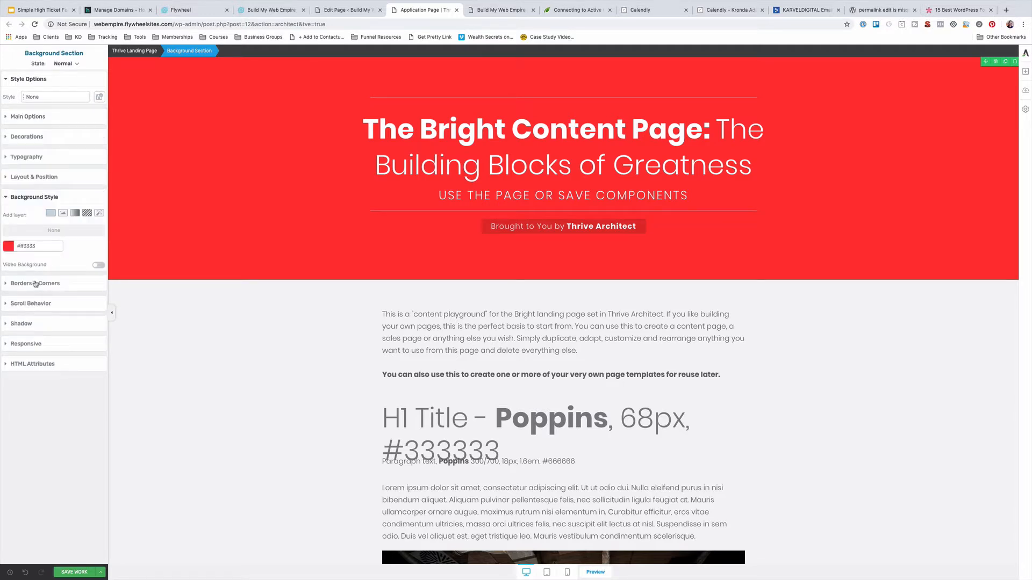
pyautogui.click(8, 247)
pyautogui.click(49, 355)
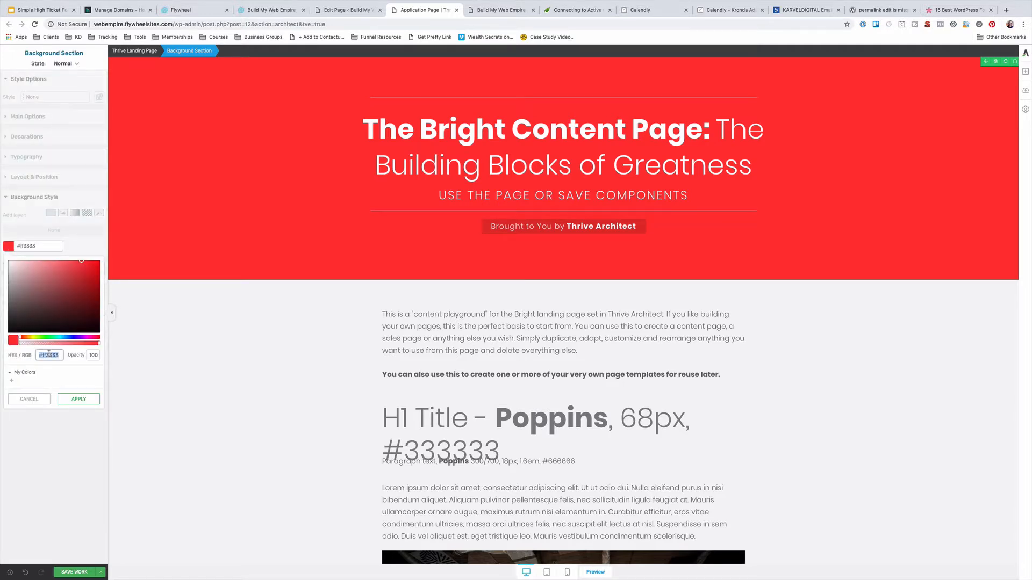
pyautogui.write('kd')
pyautogui.write('#1c5a8d')
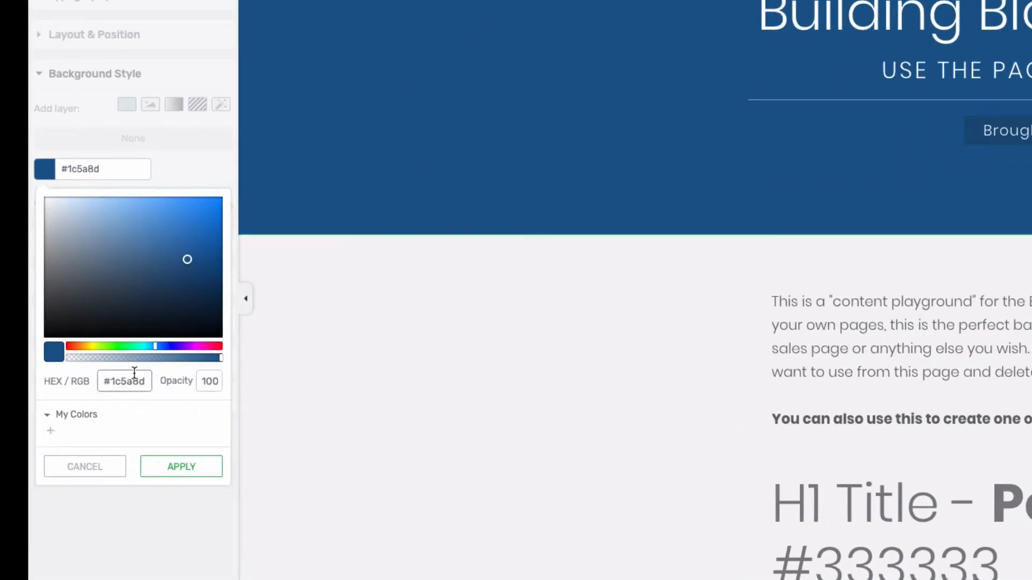
pyautogui.click(50, 431)
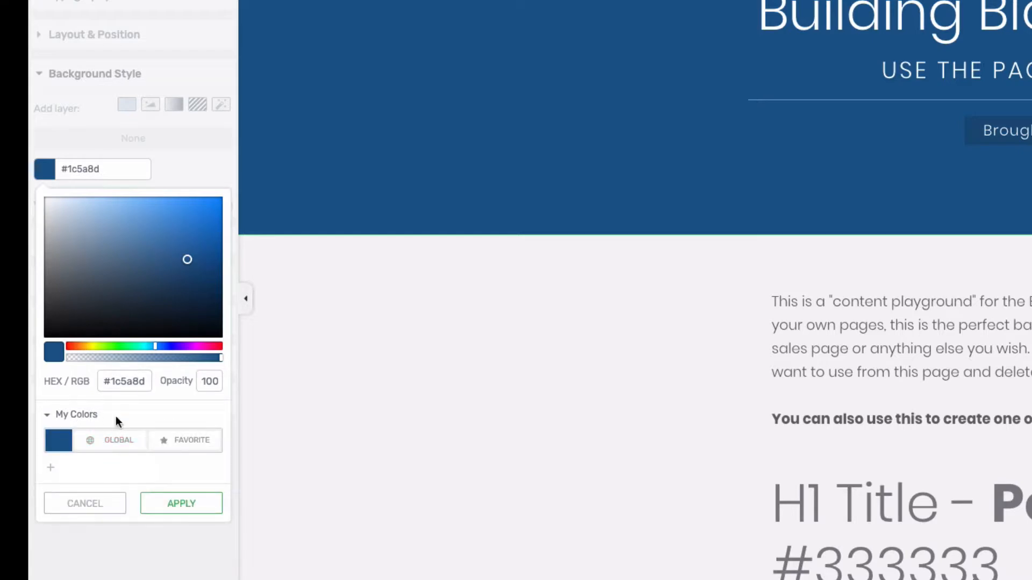
pyautogui.click(179, 505)
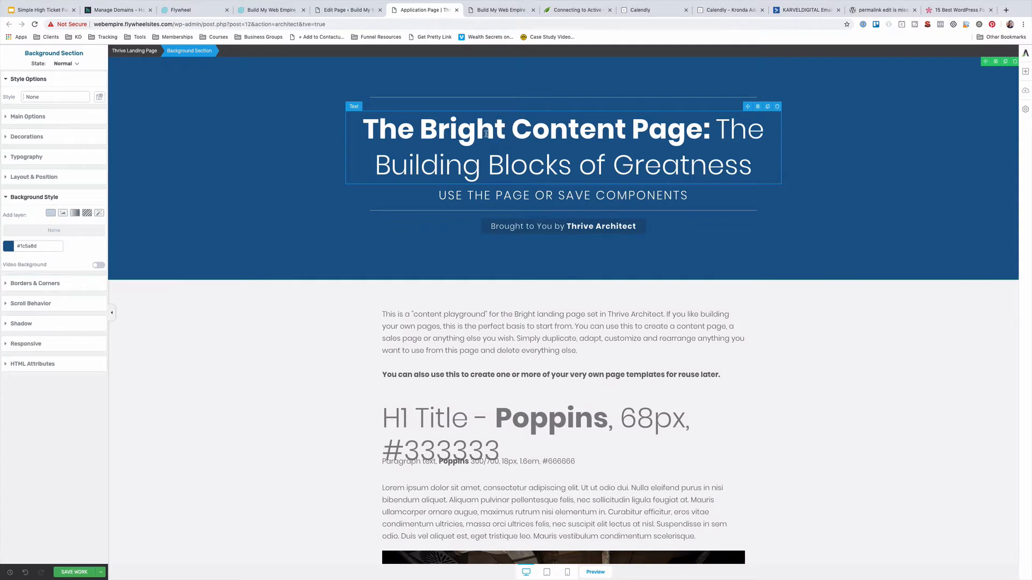
# Replace the heading's opening words with 'Tell us about your business'
pyautogui.click(485, 134)
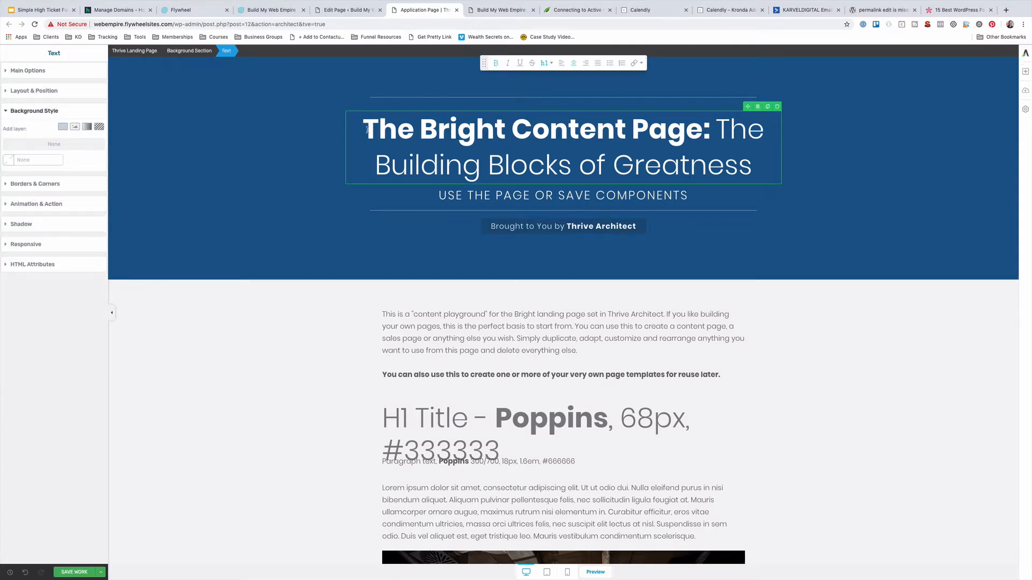
pyautogui.moveTo(364, 132); pyautogui.dragTo(580, 138)
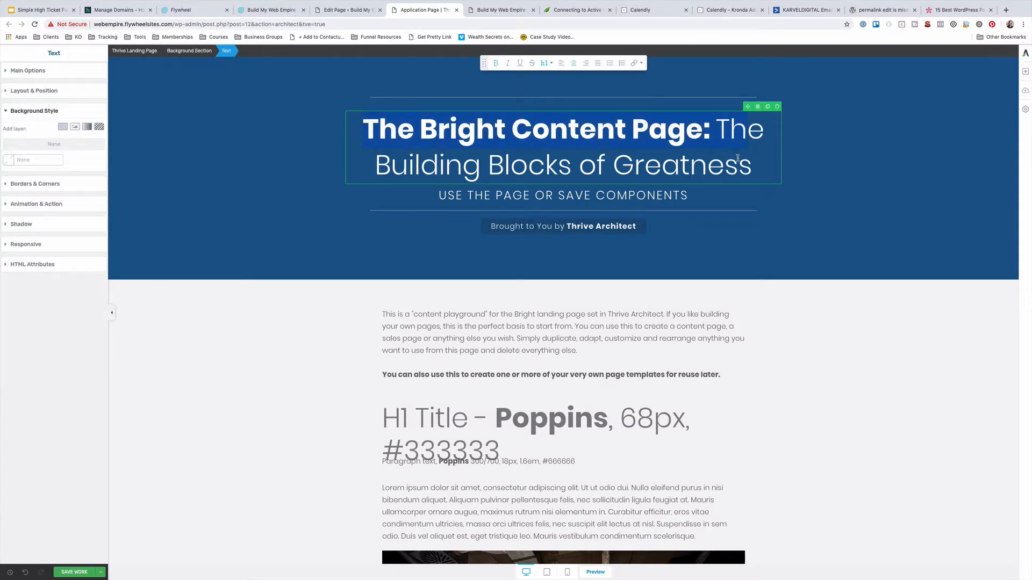
pyautogui.moveTo(718, 137); pyautogui.dragTo(444, 147)
pyautogui.write('Tell us about y')
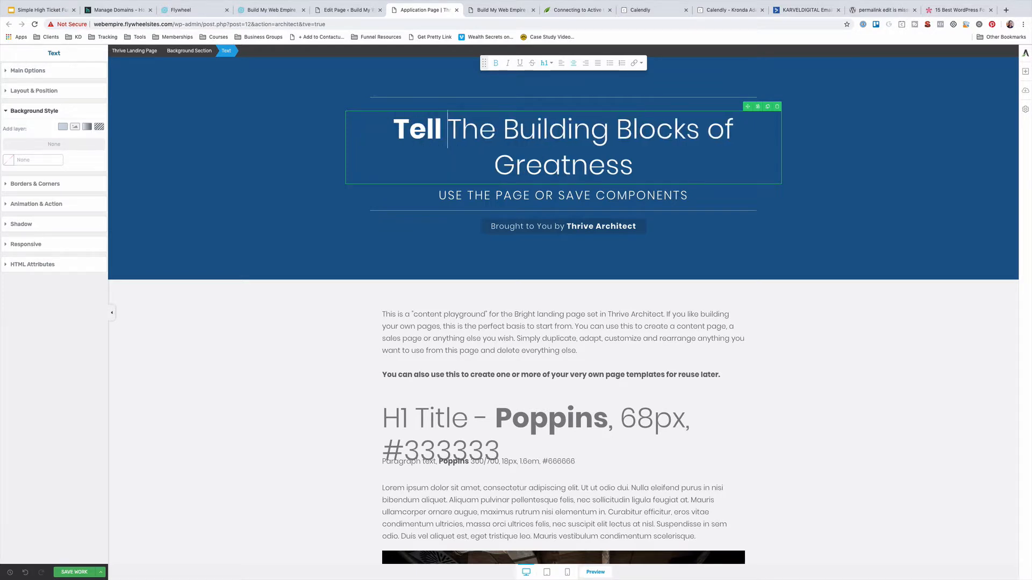
pyautogui.write('our busin')
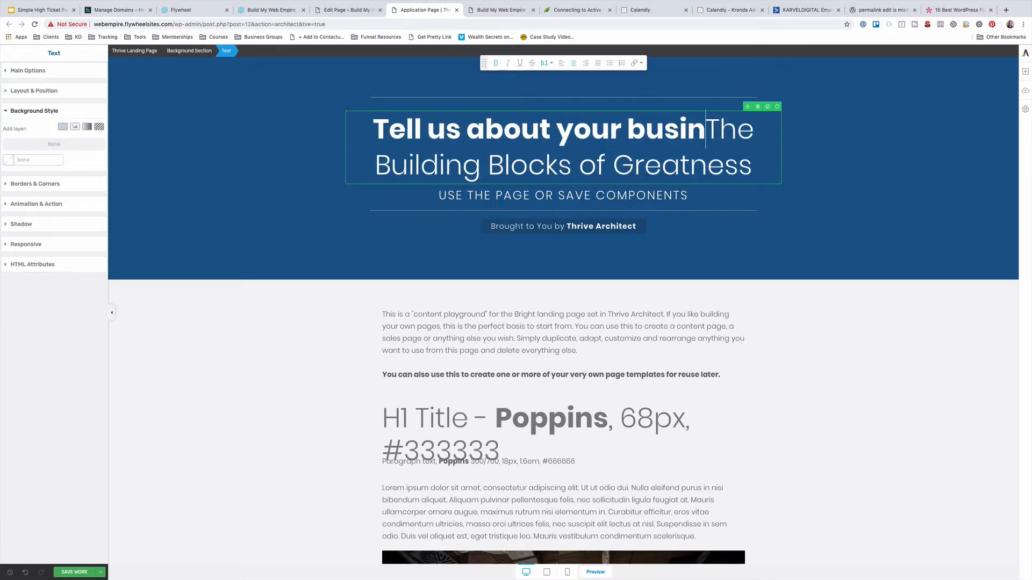
pyautogui.write('ess.')
pyautogui.press('BackSpace')
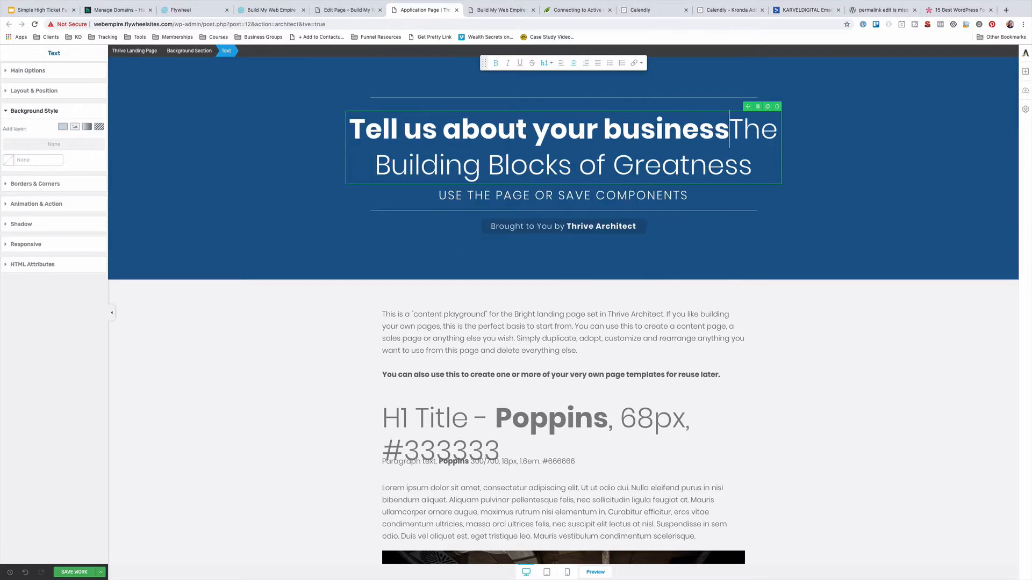
pyautogui.click(678, 375)
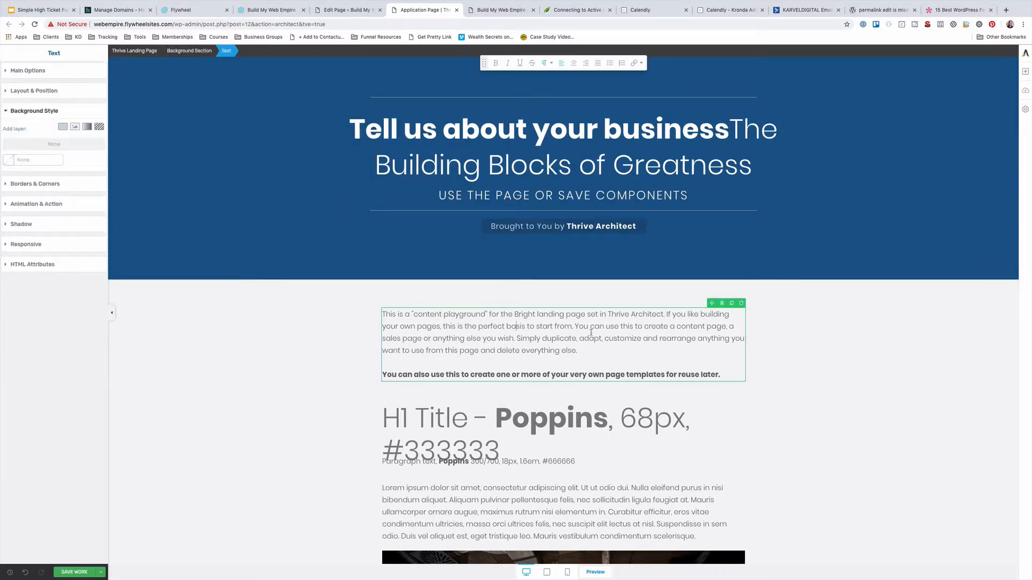
# Delete the lower image, Lorem ipsum text, H2 content box and image sections
pyautogui.scroll(-4, 682, 397)
pyautogui.click(740, 361)
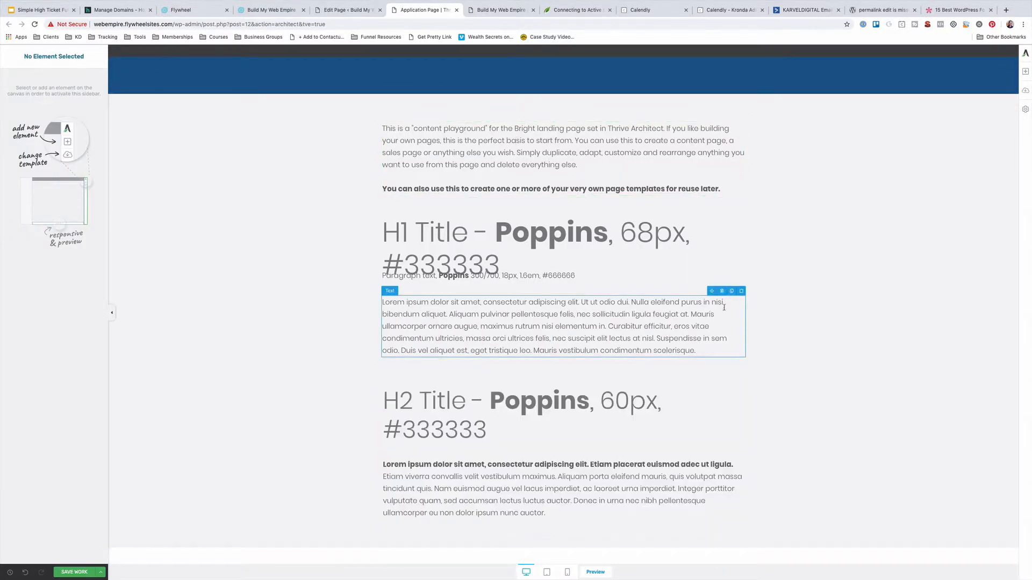
pyautogui.click(742, 293)
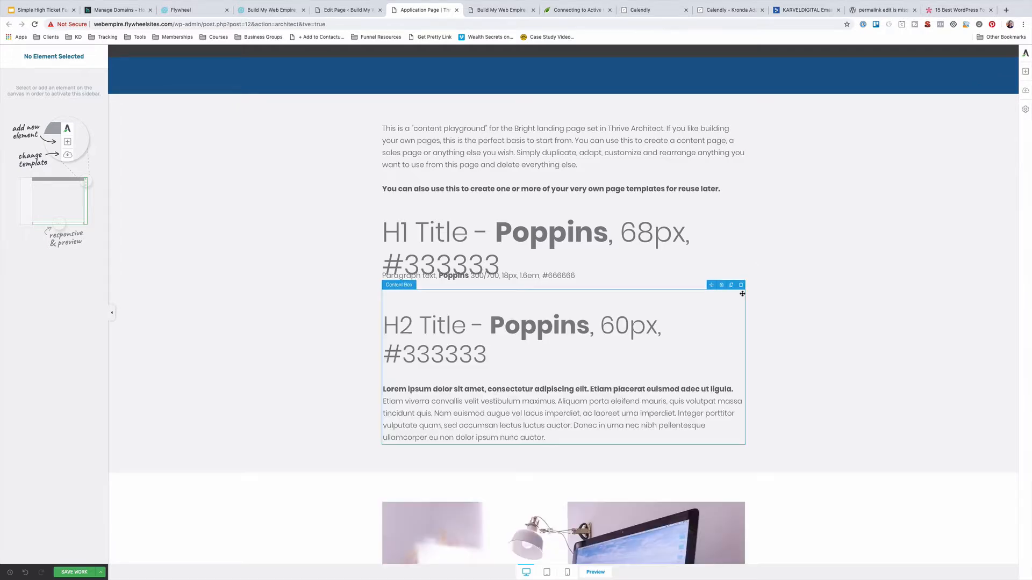
pyautogui.click(741, 285)
pyautogui.click(742, 288)
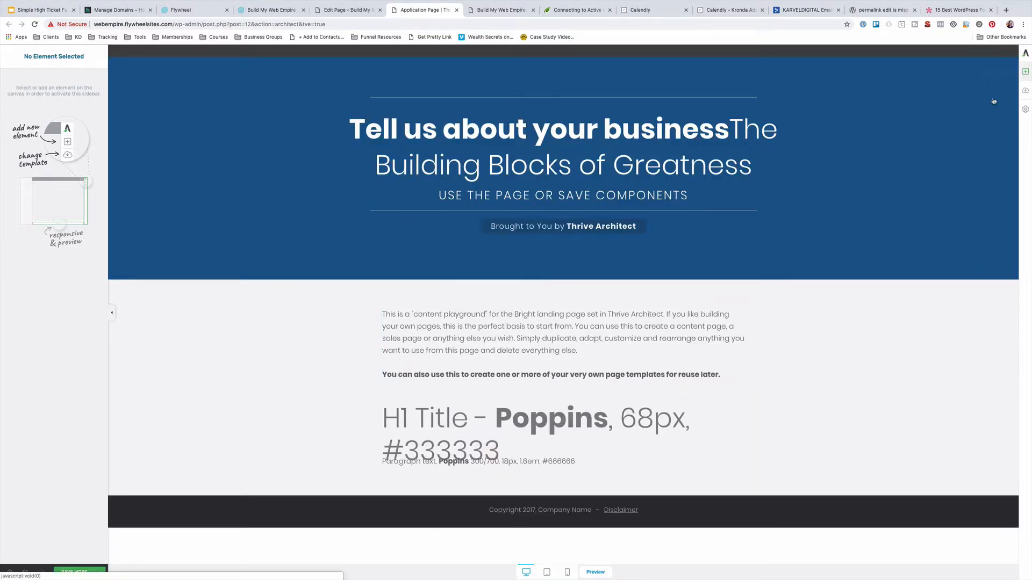
# Place a WordPress Content element above the intro paragraph, then go to the Application Page's dashboard editor
pyautogui.click(1026, 71)
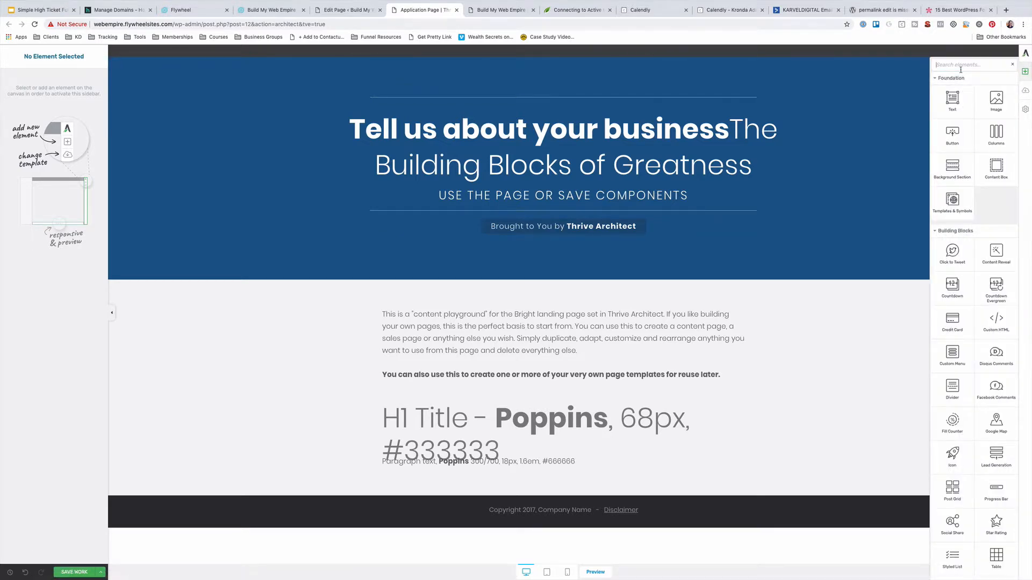
pyautogui.write('word')
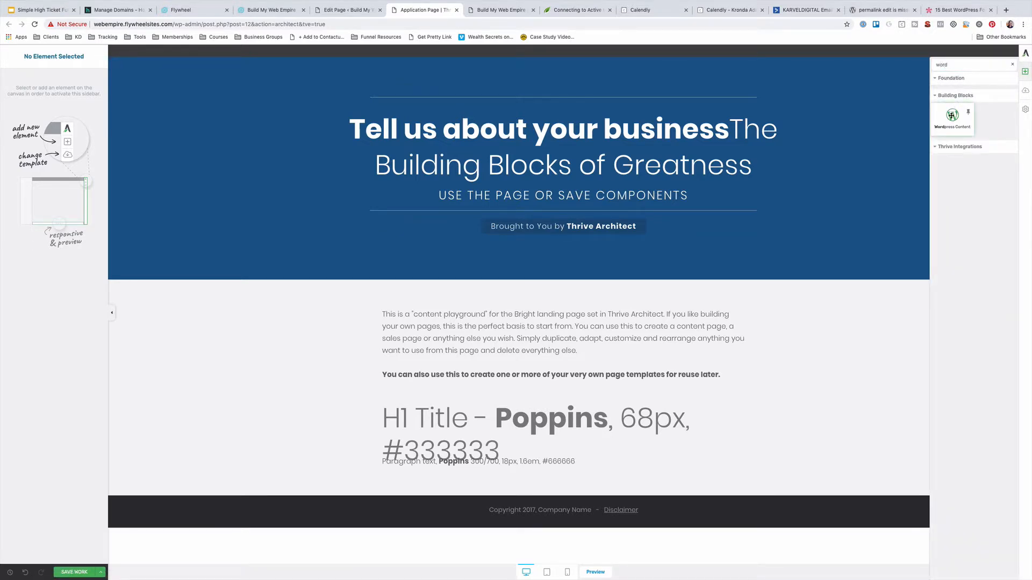
pyautogui.moveTo(951, 116); pyautogui.dragTo(506, 326)
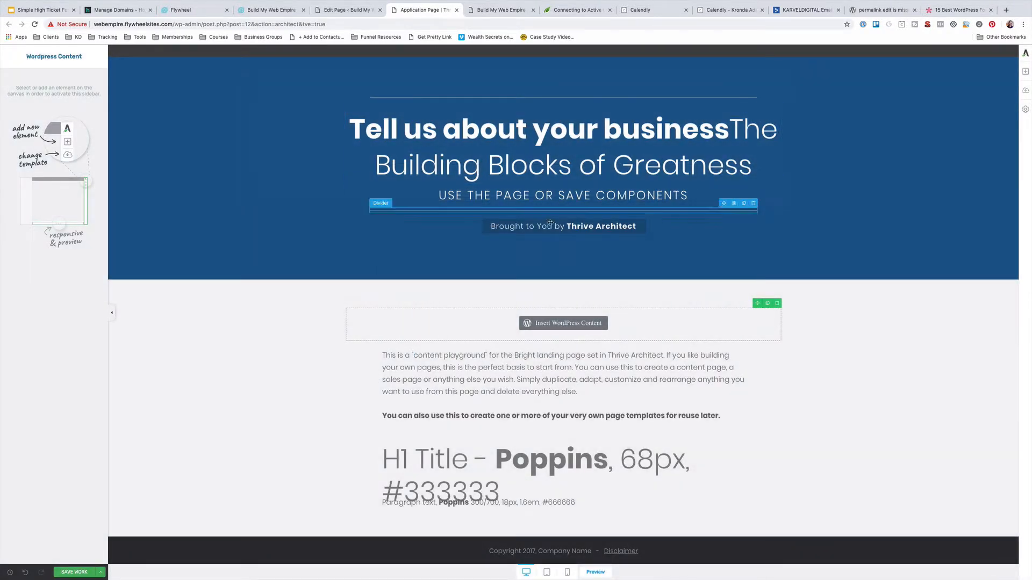
pyautogui.click(562, 323)
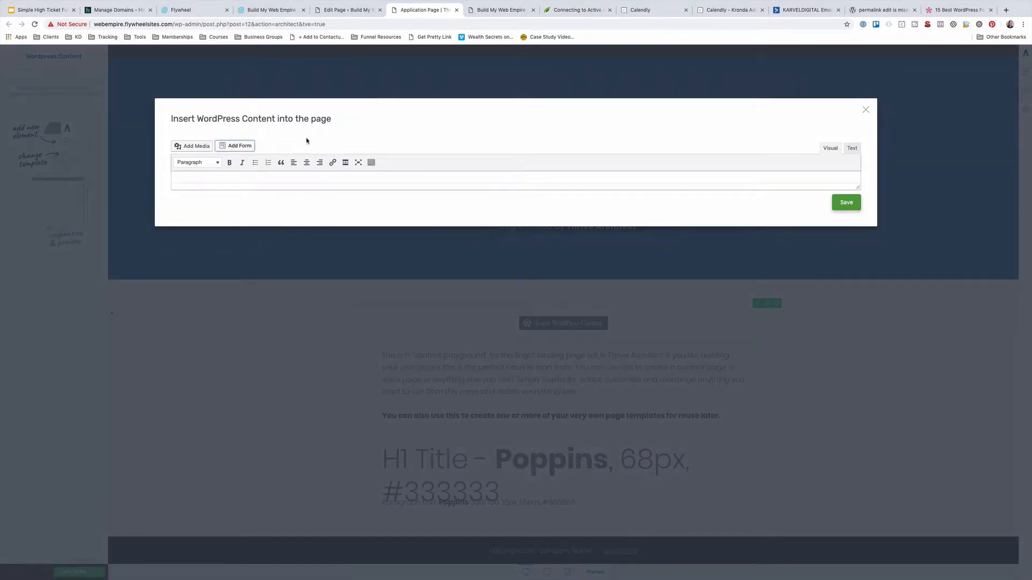
pyautogui.hotkey('ctrl', 'shift', 'Tab')
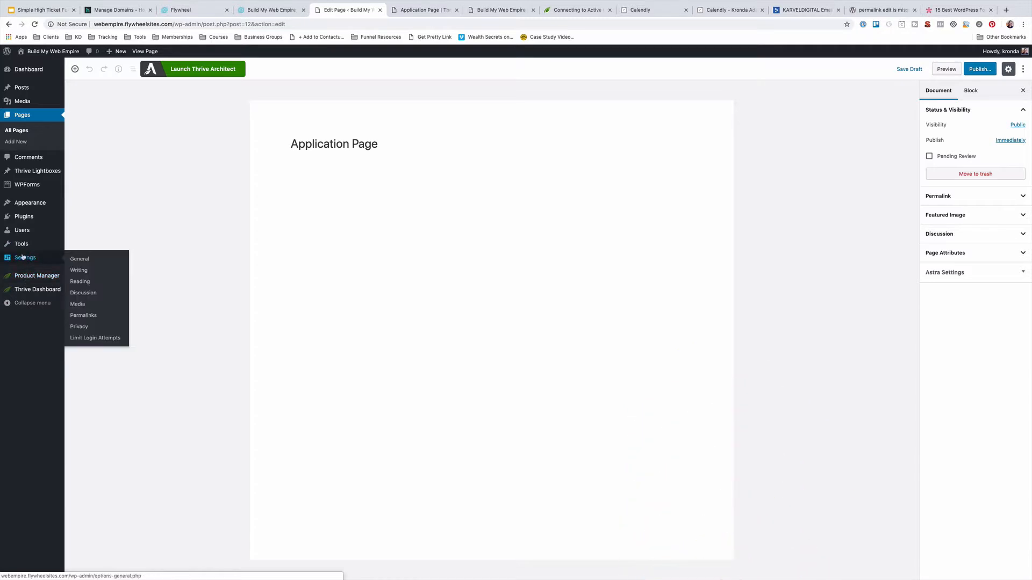
# Copy the Application Form shortcode from Forms Overview and insert it as WordPress content
pyautogui.click(22, 185)
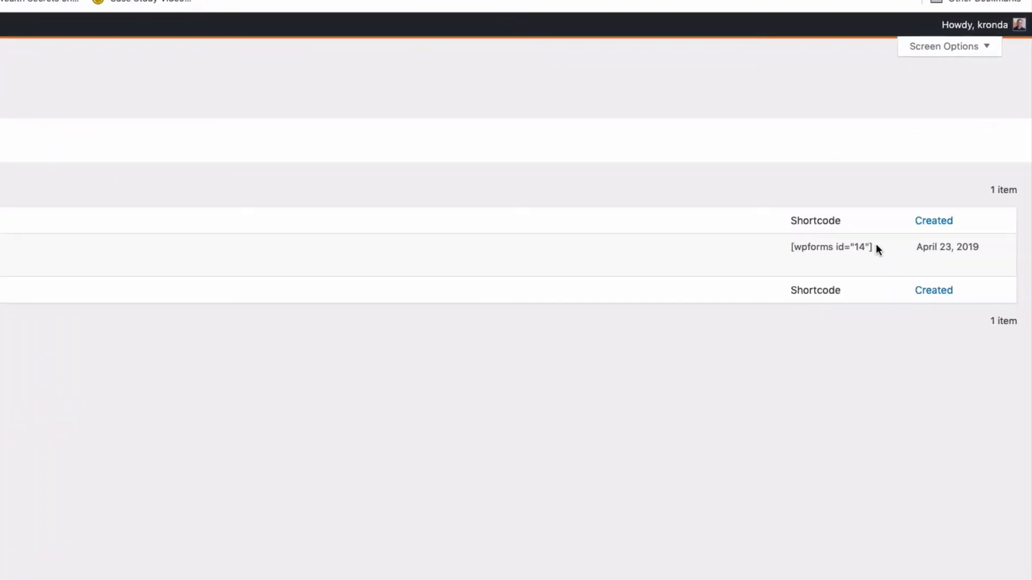
pyautogui.moveTo(877, 249); pyautogui.dragTo(784, 256)
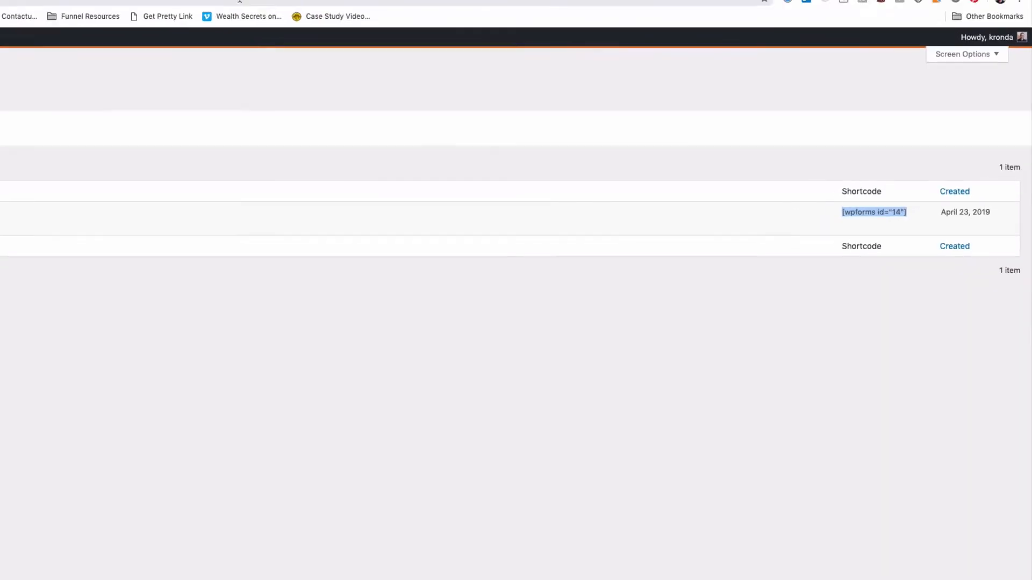
pyautogui.click(424, 9)
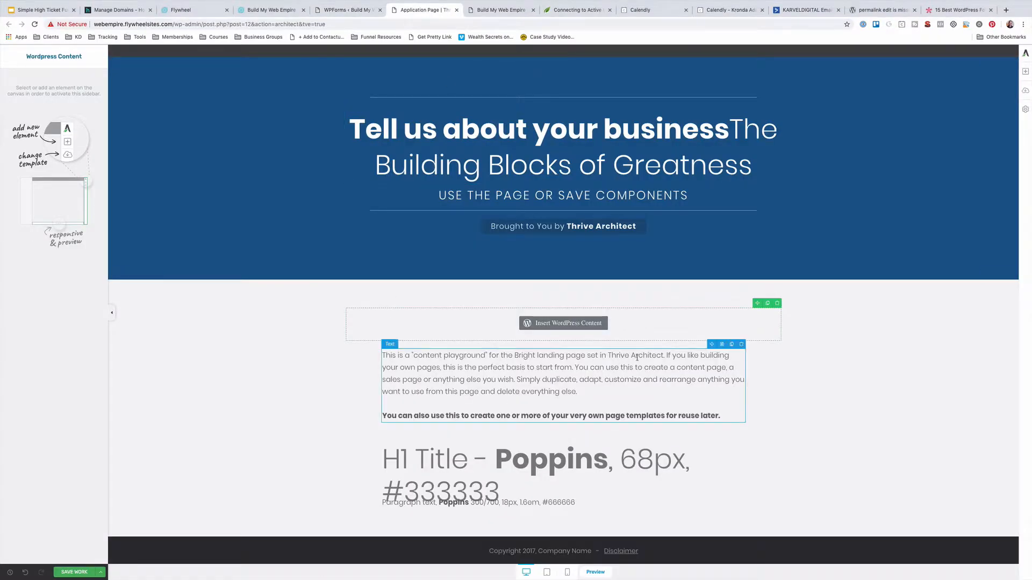
pyautogui.click(569, 325)
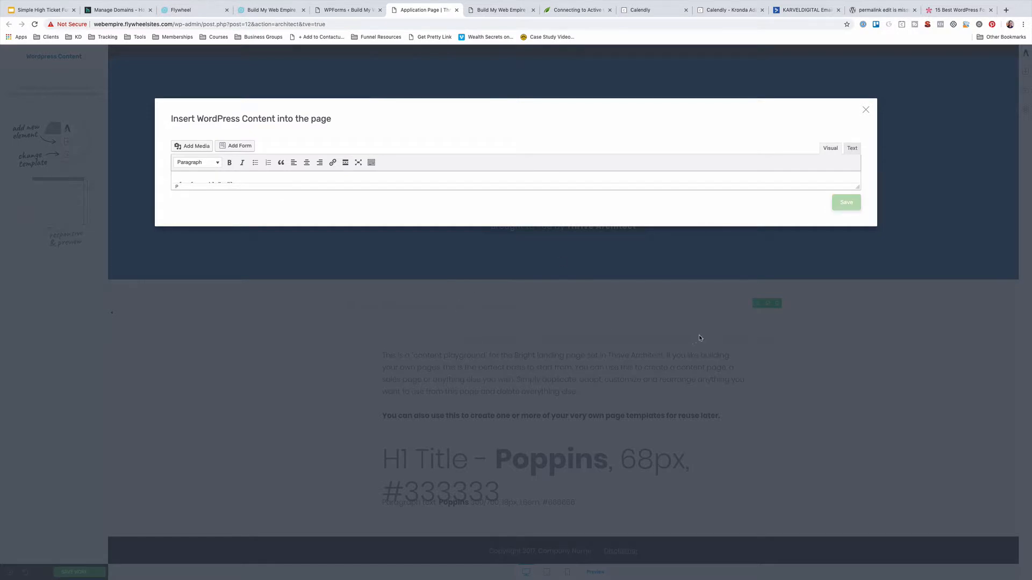
# Delete the placeholder H1 title and paragraph text from the page
pyautogui.scroll(-1, 534, 477)
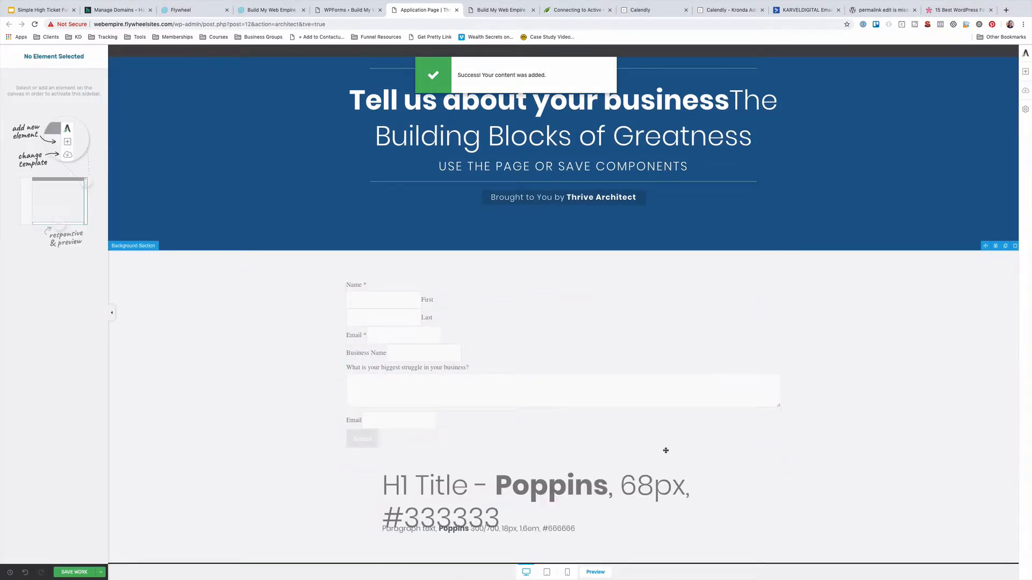
pyautogui.click(743, 465)
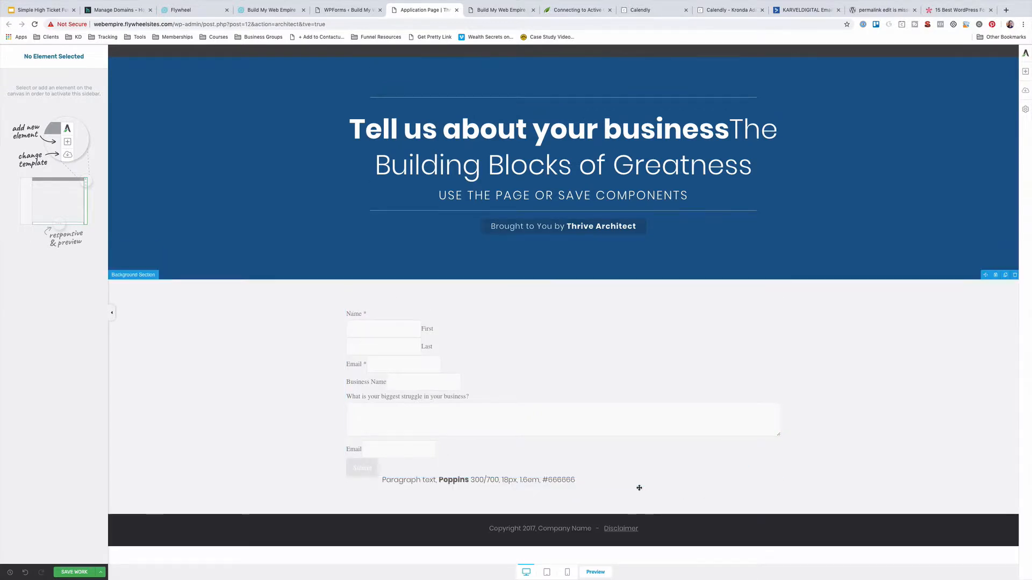
pyautogui.click(741, 469)
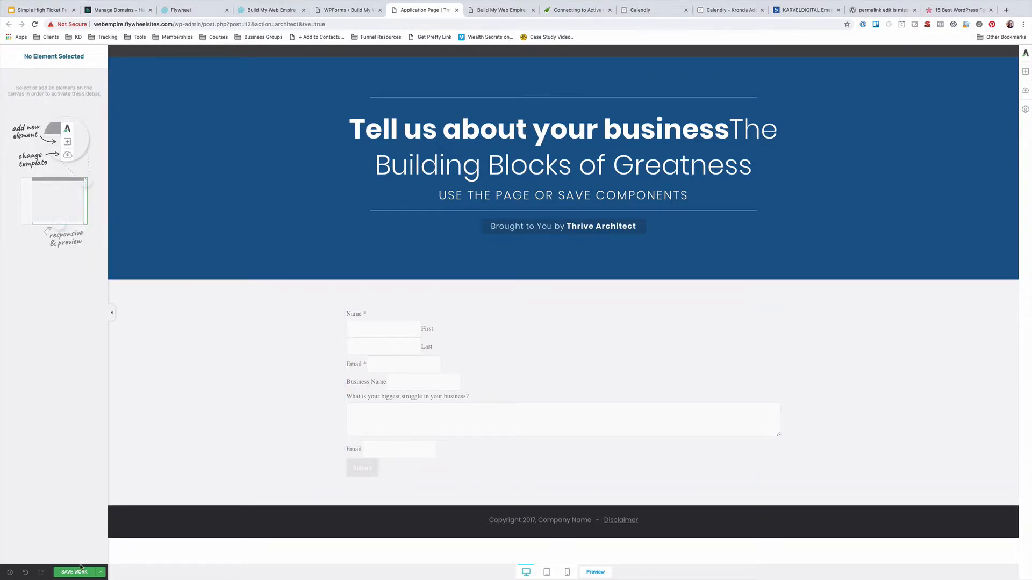
# Save the Application Page, preview it, then go to the Pages list
pyautogui.click(100, 572)
pyautogui.click(64, 572)
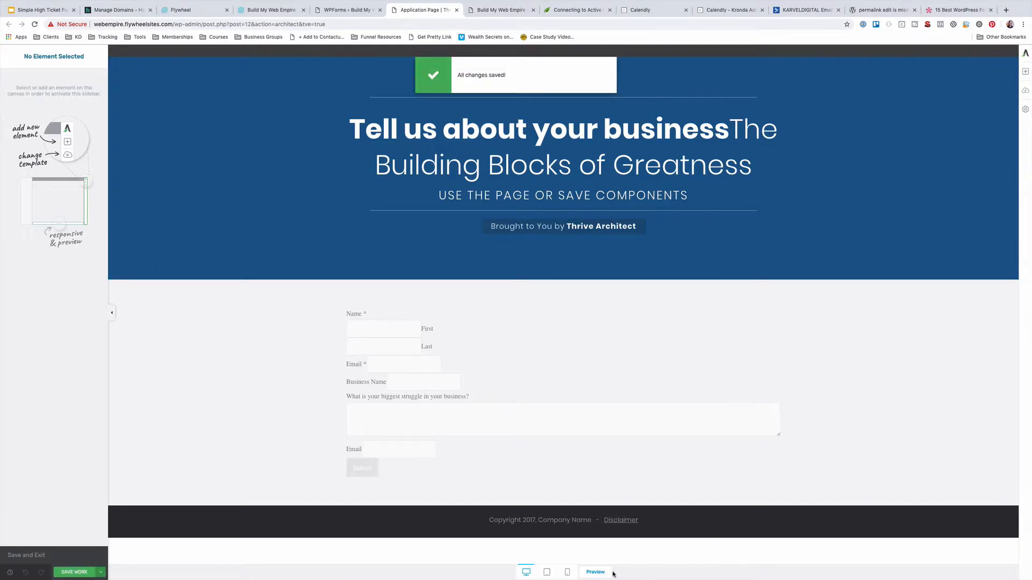
pyautogui.click(595, 572)
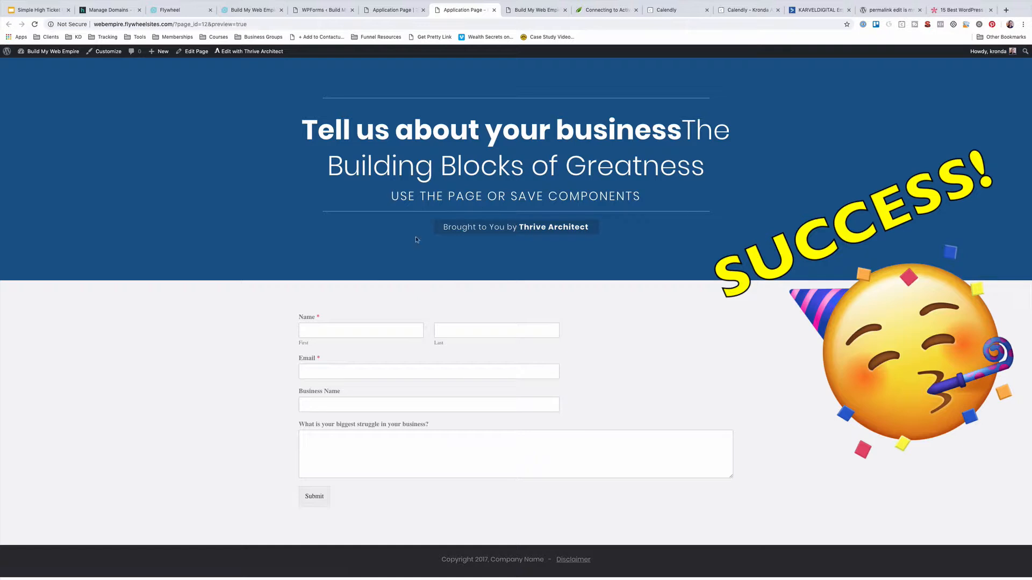
pyautogui.click(396, 10)
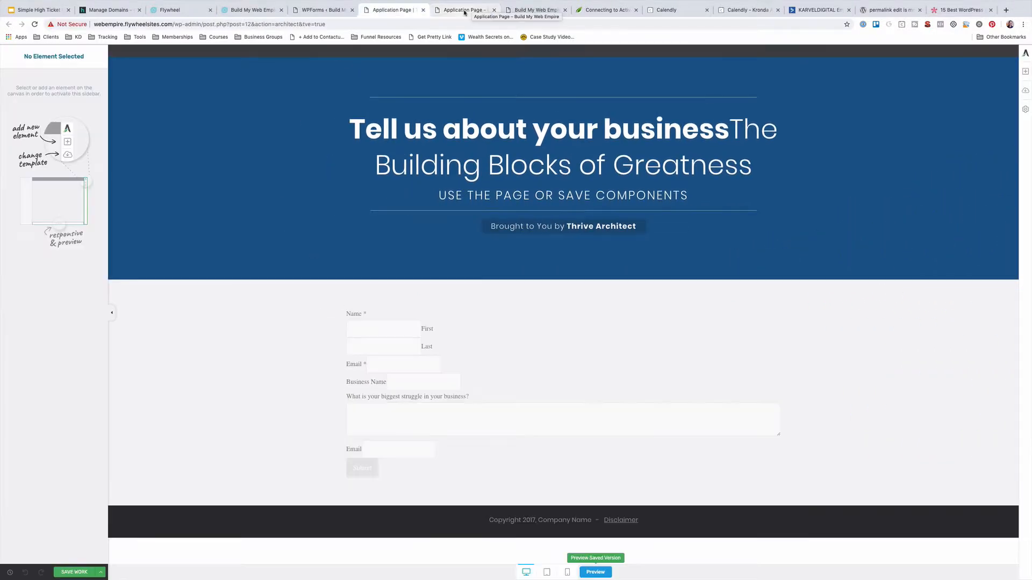
pyautogui.click(465, 11)
pyautogui.click(401, 10)
pyautogui.click(327, 11)
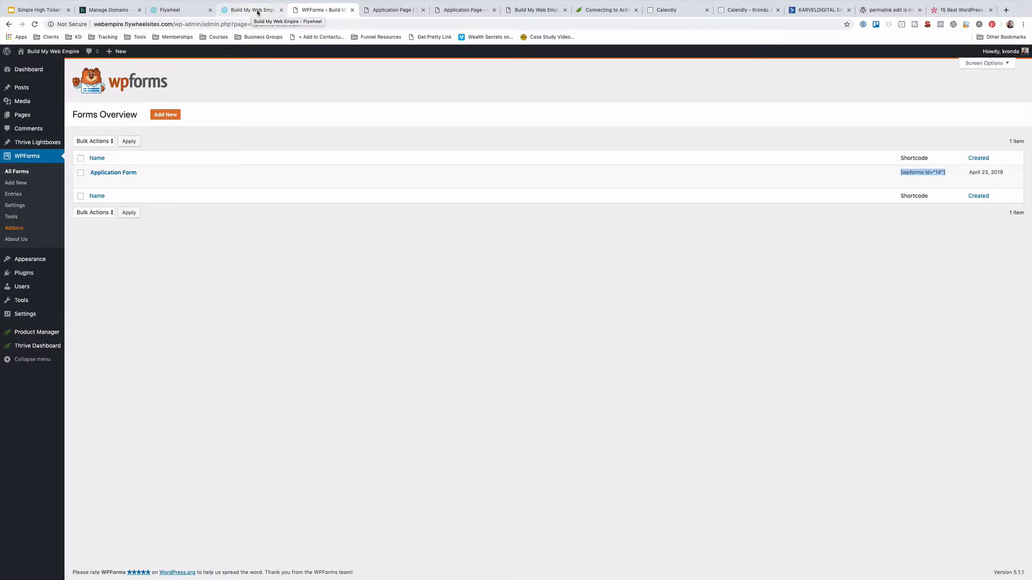
pyautogui.click(16, 118)
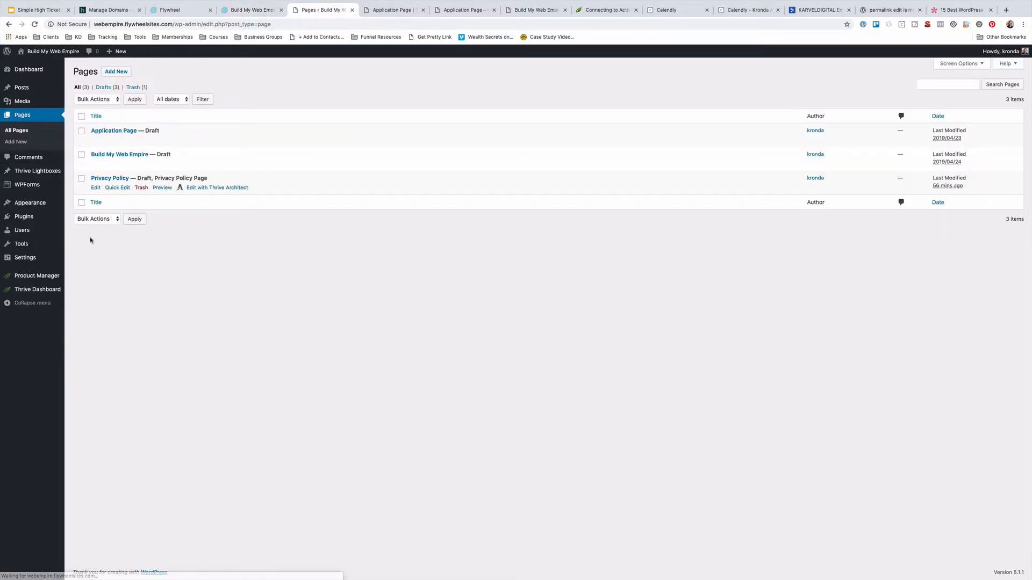
# Create and publish a 'Thank You' page with the permalink slug 'thanks'
pyautogui.click(119, 75)
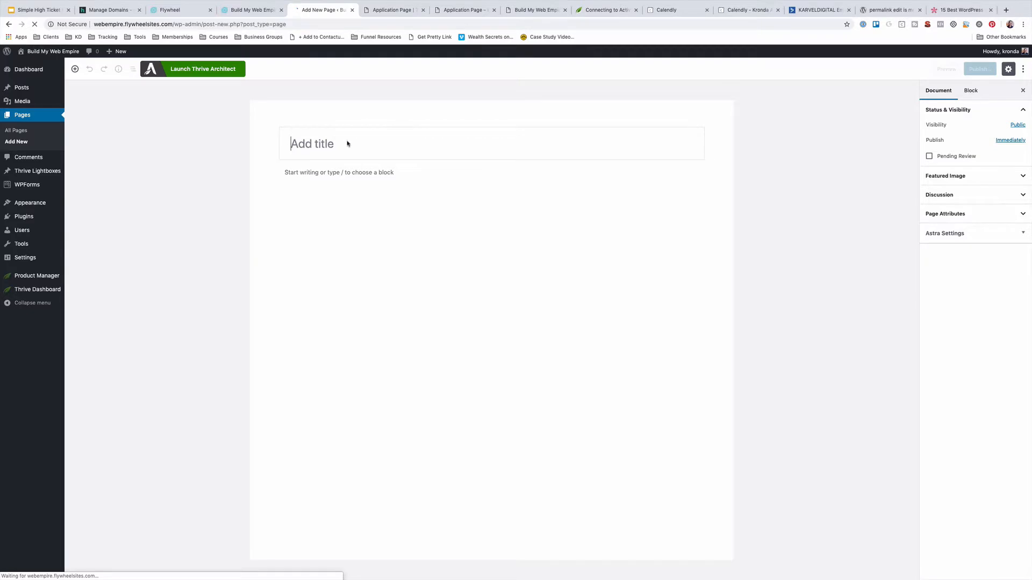
pyautogui.write('Thank You')
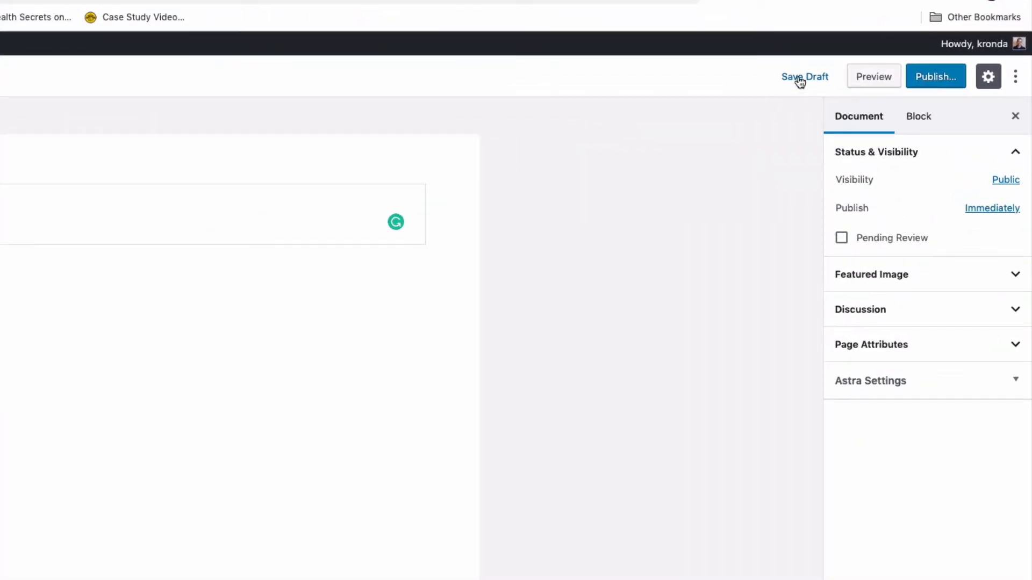
pyautogui.click(909, 68)
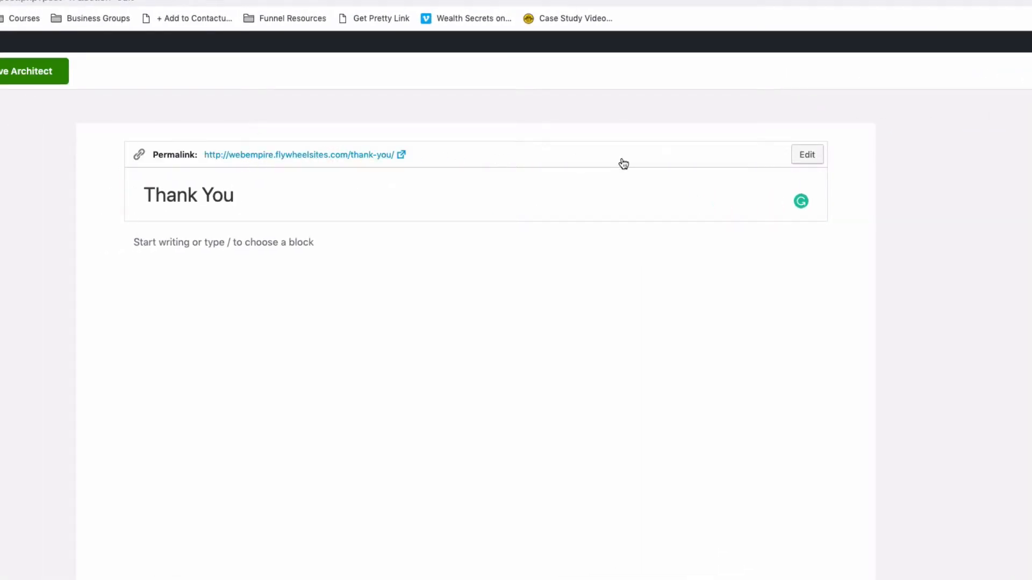
pyautogui.click(808, 156)
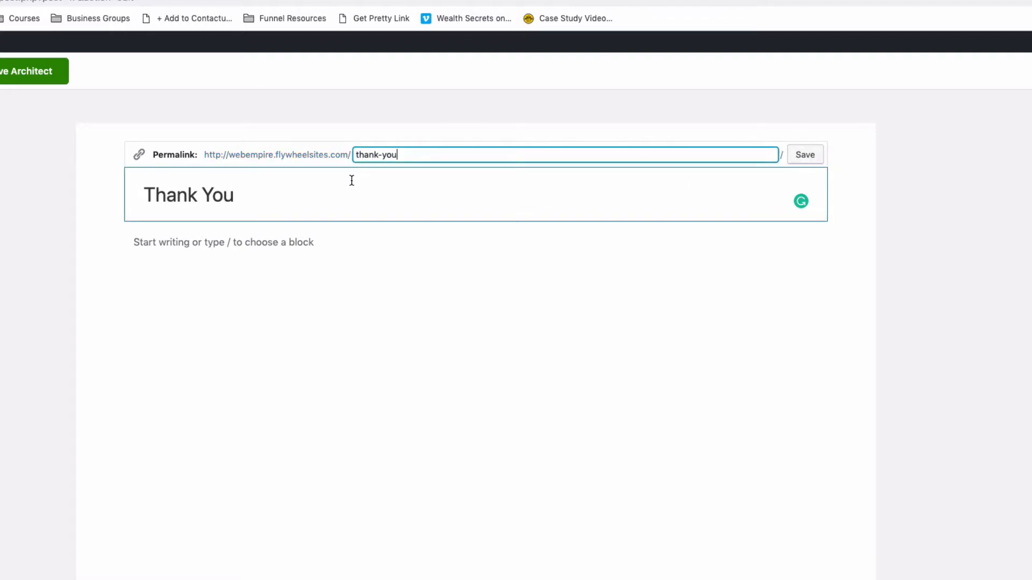
pyautogui.moveTo(379, 155); pyautogui.dragTo(448, 155)
pyautogui.write('s')
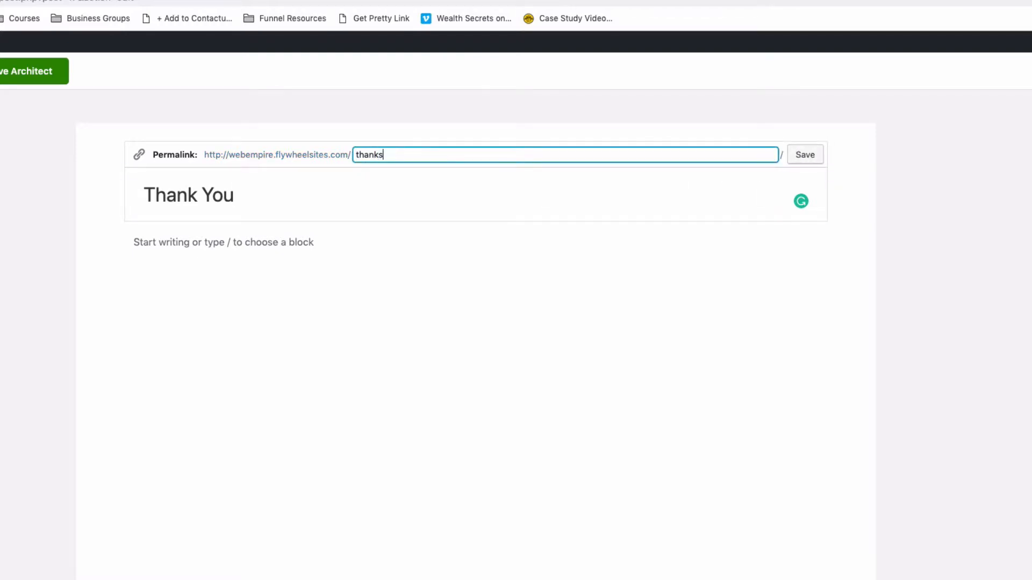
pyautogui.click(461, 189)
pyautogui.click(820, 153)
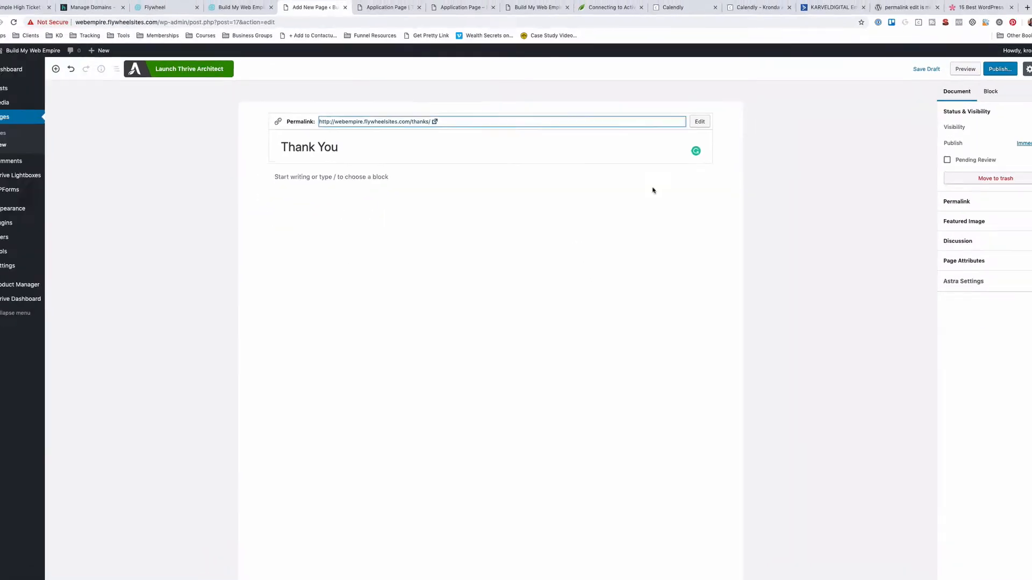
pyautogui.click(1000, 69)
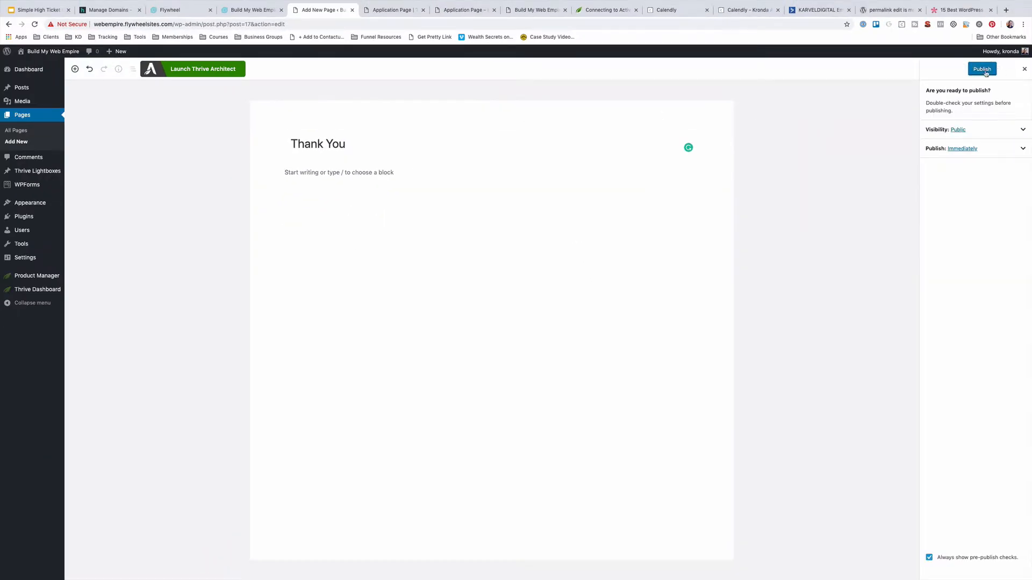
pyautogui.click(985, 71)
pyautogui.click(25, 116)
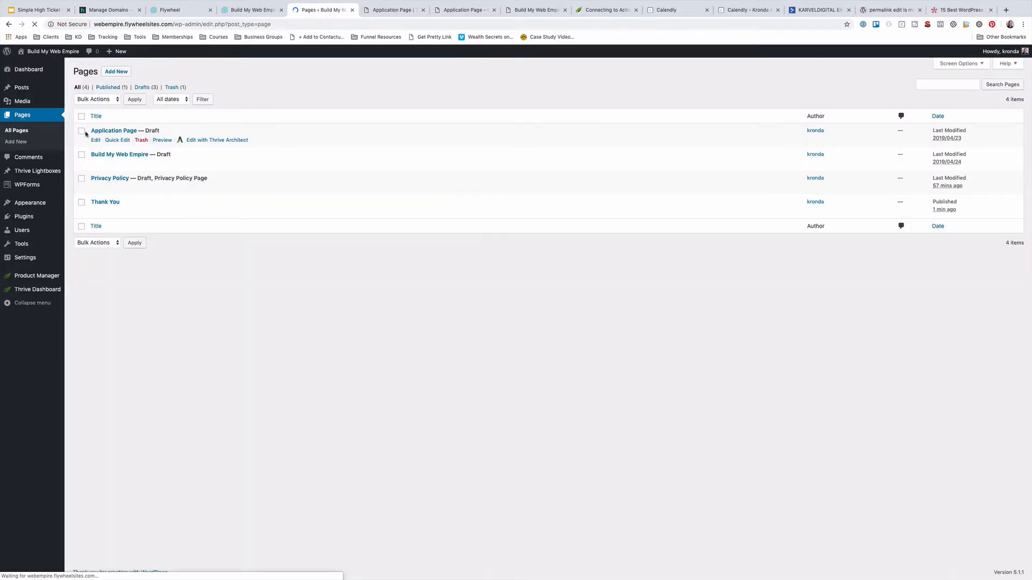
# Bulk edit Application Page, Build My Web Empire and Thank You to Published status
pyautogui.click(85, 134)
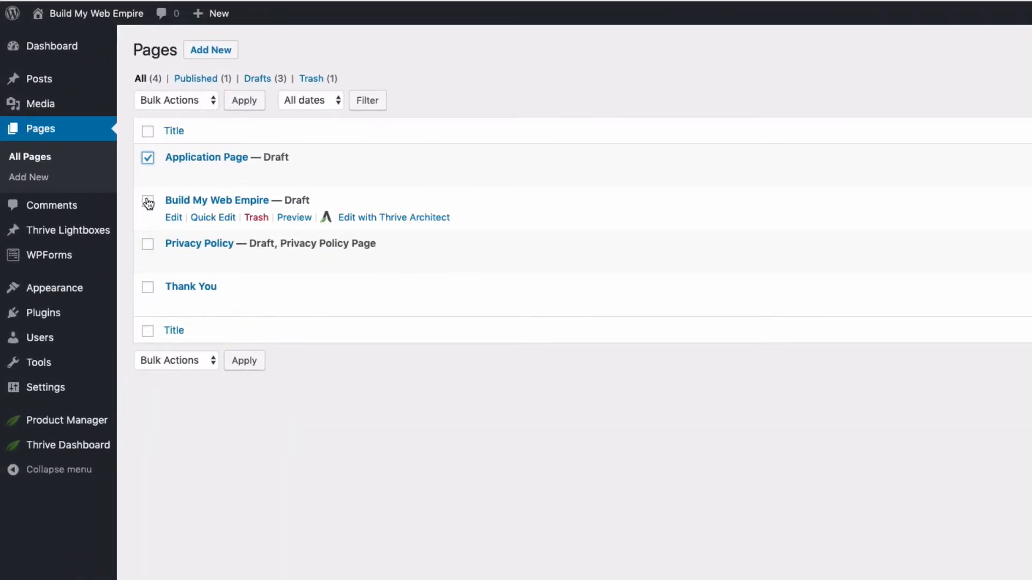
pyautogui.click(148, 201)
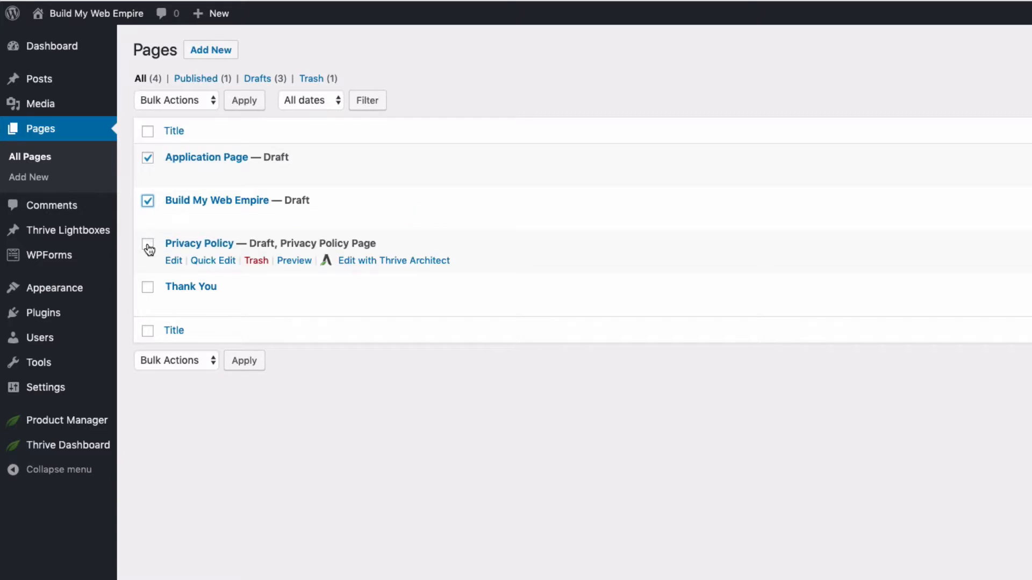
pyautogui.click(147, 287)
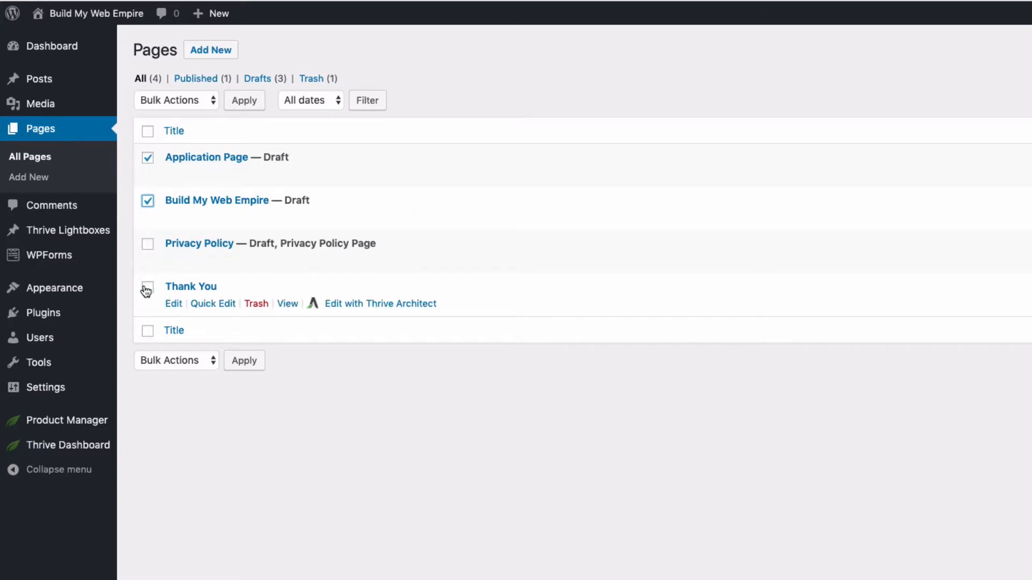
pyautogui.click(176, 100)
pyautogui.click(176, 114)
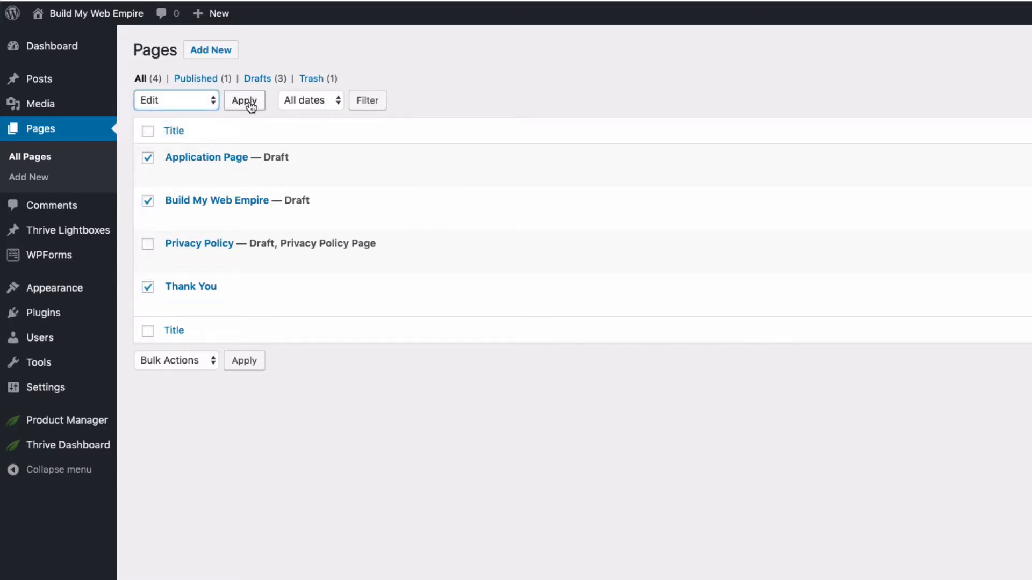
pyautogui.click(249, 102)
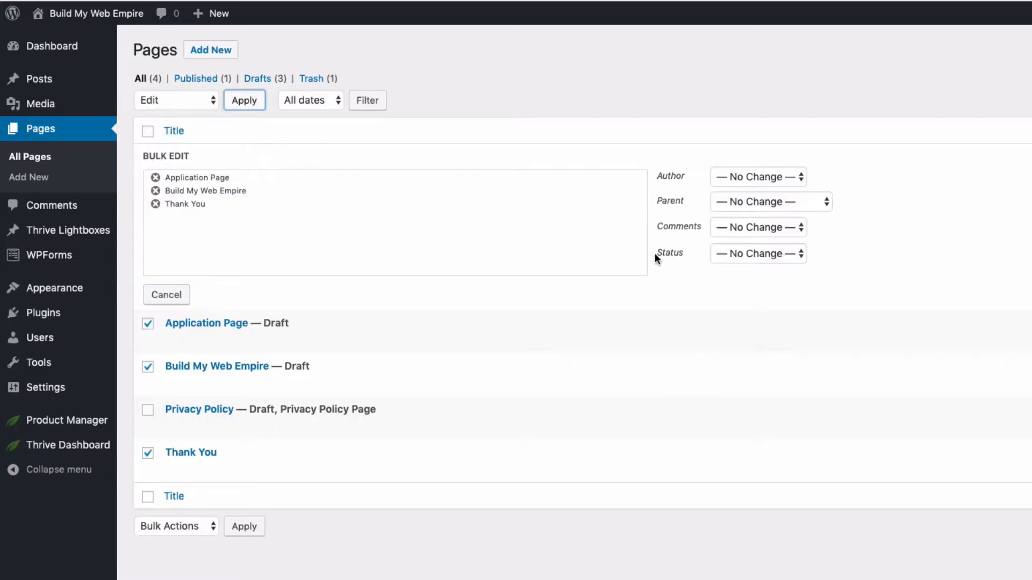
pyautogui.click(759, 253)
pyautogui.click(762, 267)
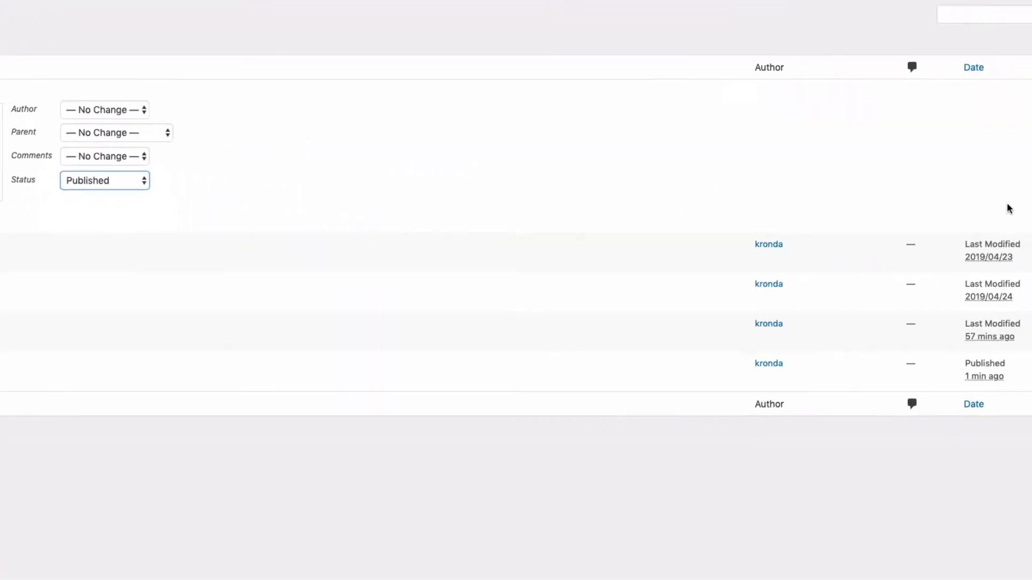
pyautogui.click(985, 213)
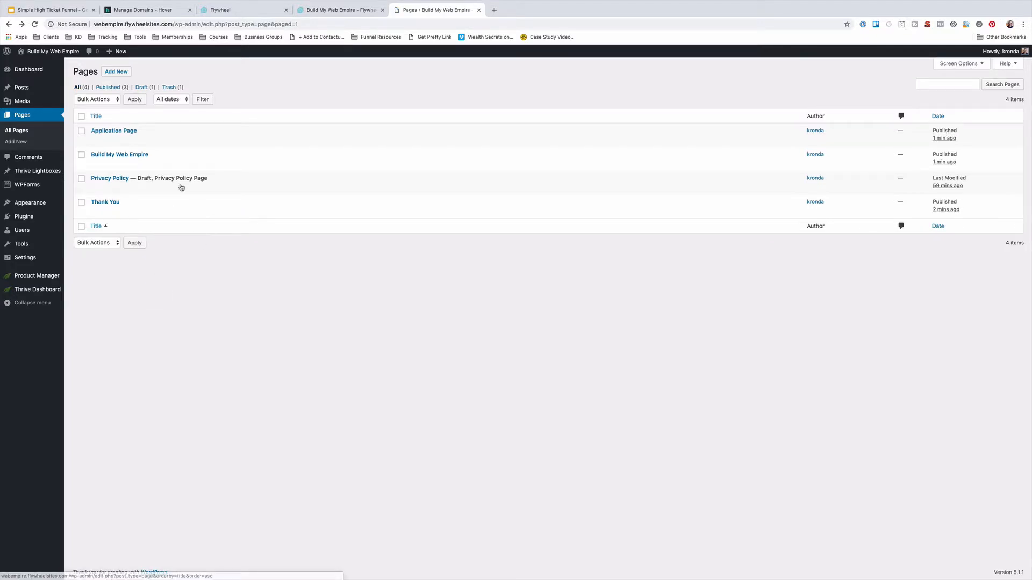
pyautogui.moveTo(128, 199)
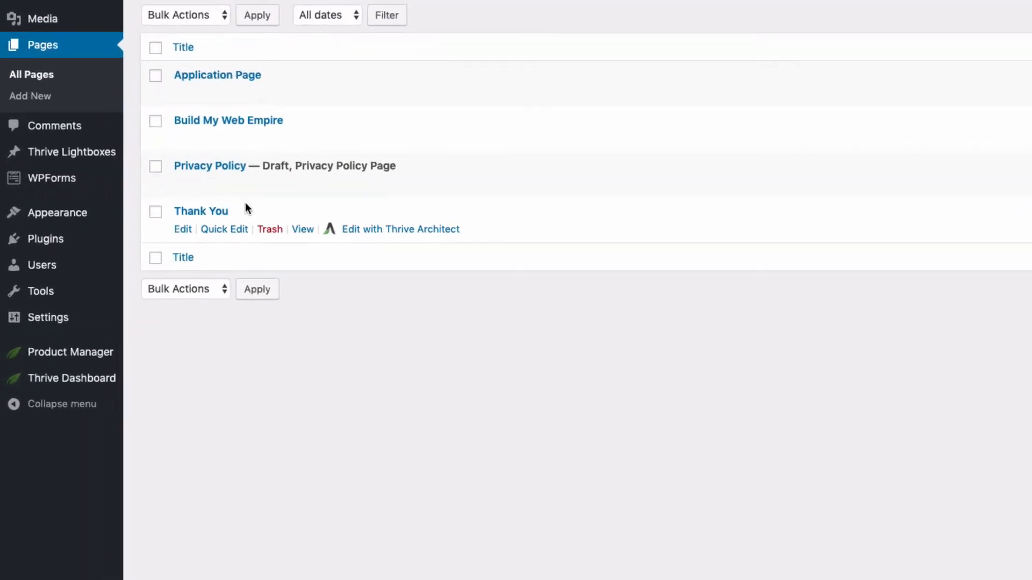
# Open the Thank You page in Thrive Architect with the Bright Email Confirmation Page template
pyautogui.click(413, 232)
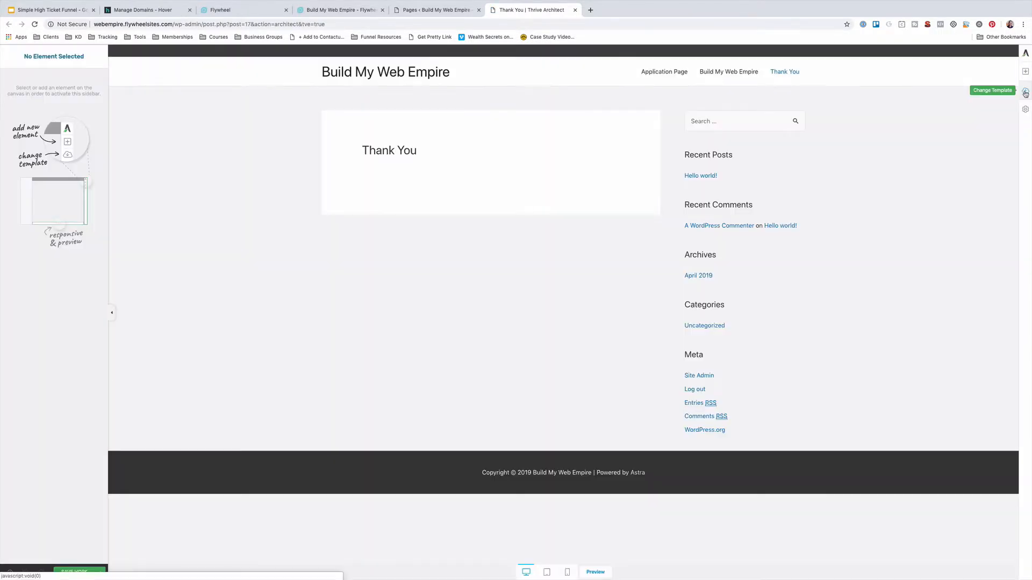
pyautogui.click(1025, 90)
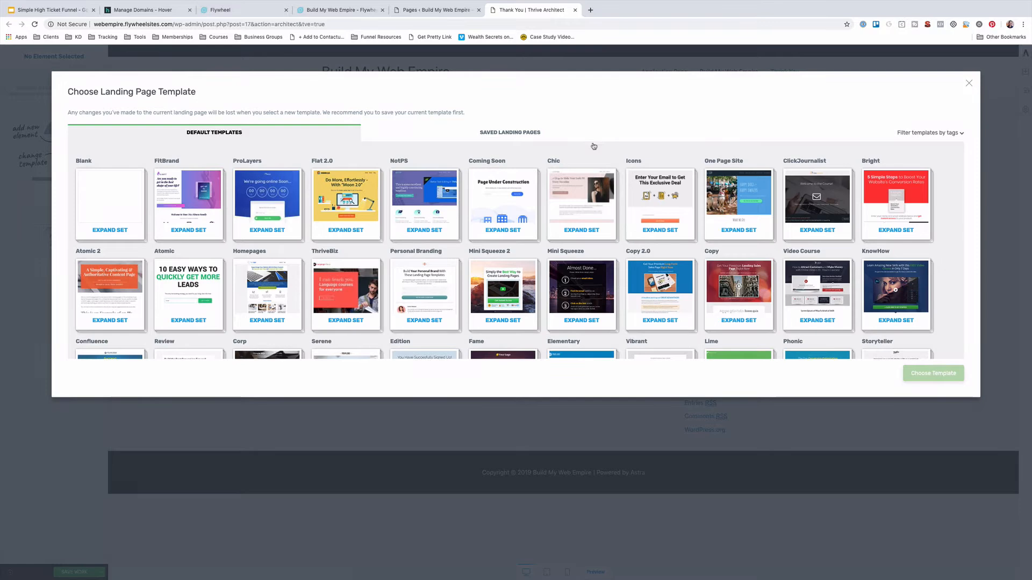
pyautogui.click(897, 215)
pyautogui.scroll(2, 289, 305)
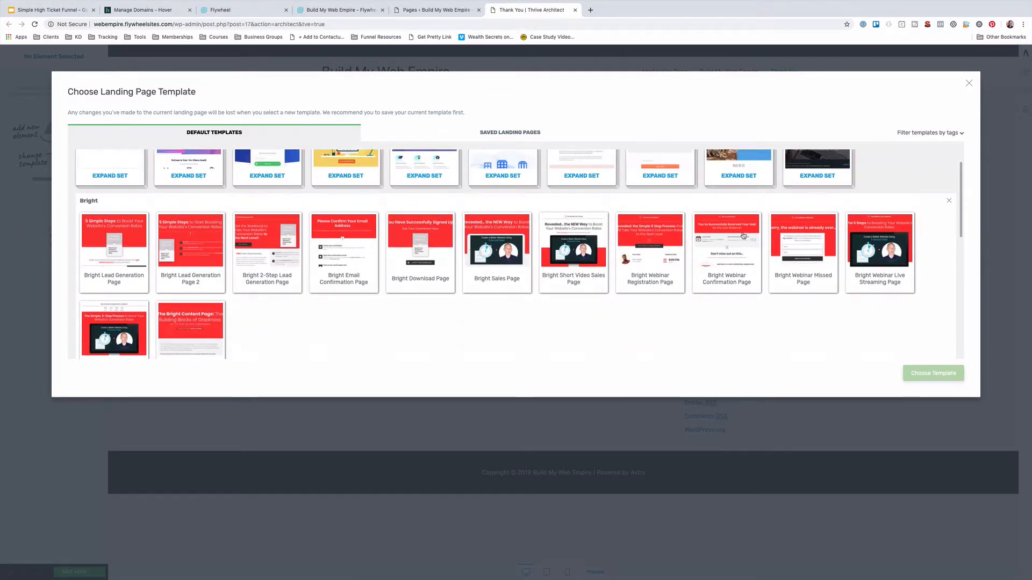
pyautogui.scroll(-1, 356, 238)
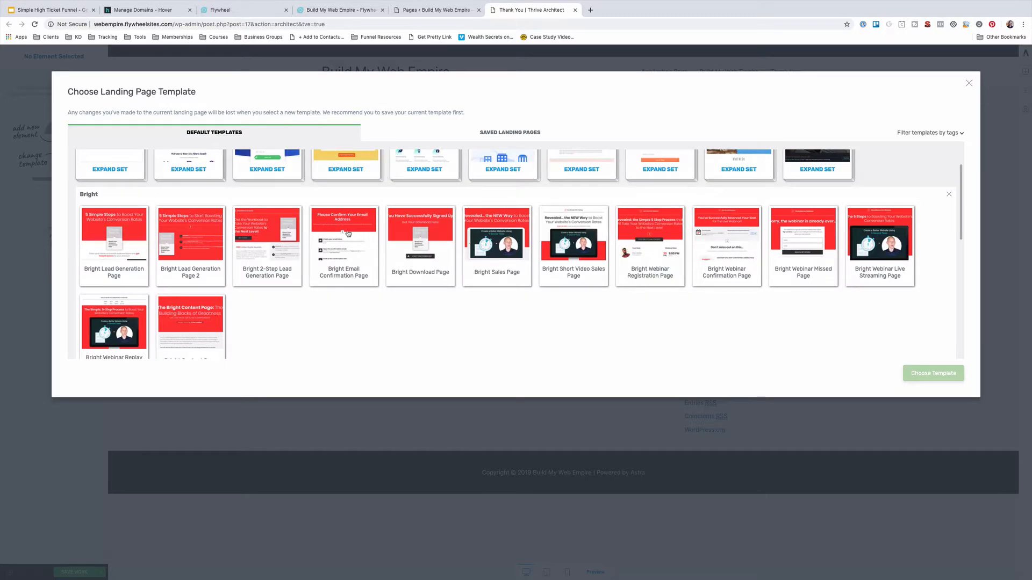
pyautogui.click(337, 243)
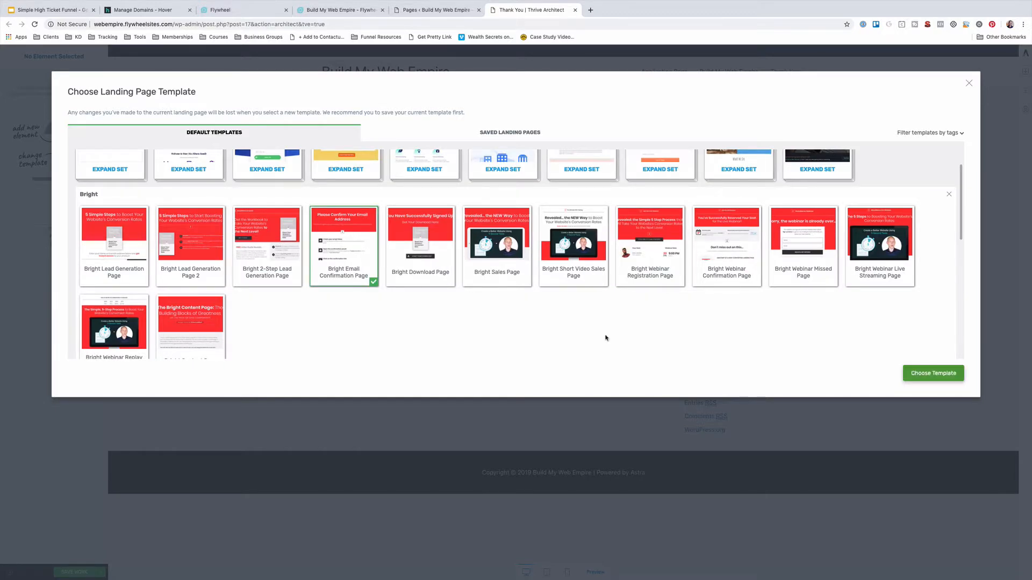
pyautogui.click(944, 375)
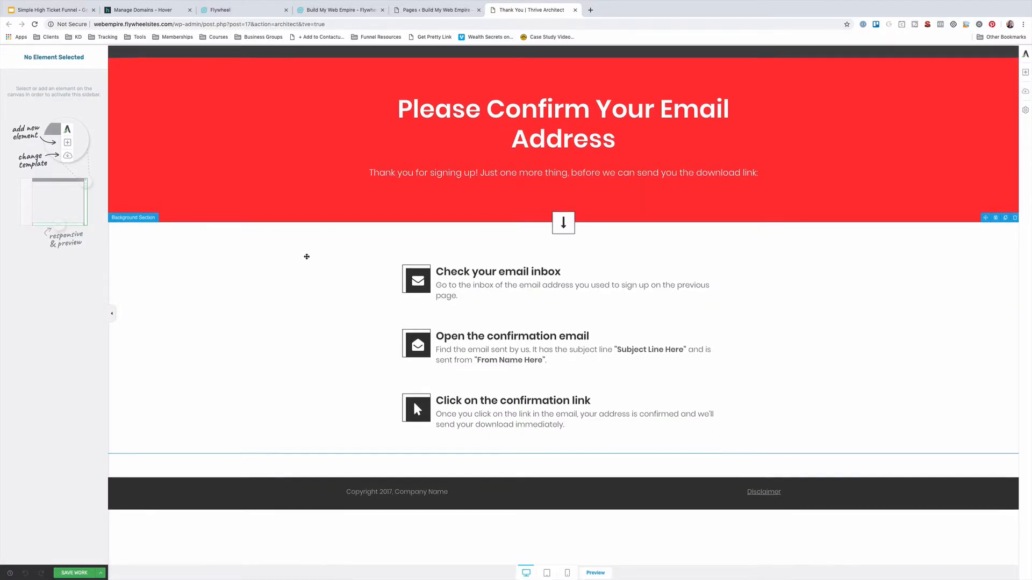
# Recolour the top section background from red #ff3333 to blue #1c5a8d, saving both to my colours
pyautogui.click(182, 88)
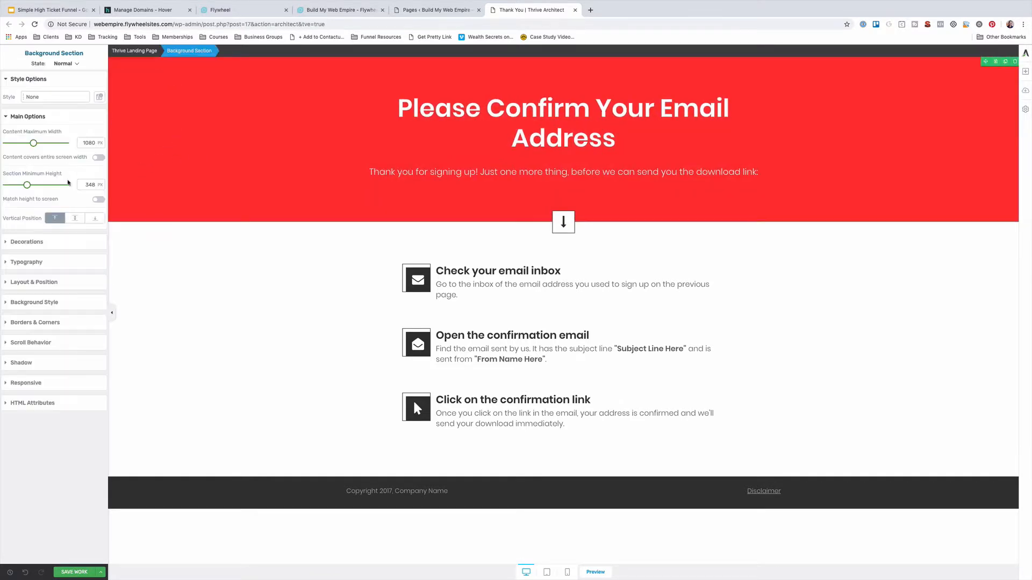
pyautogui.click(35, 303)
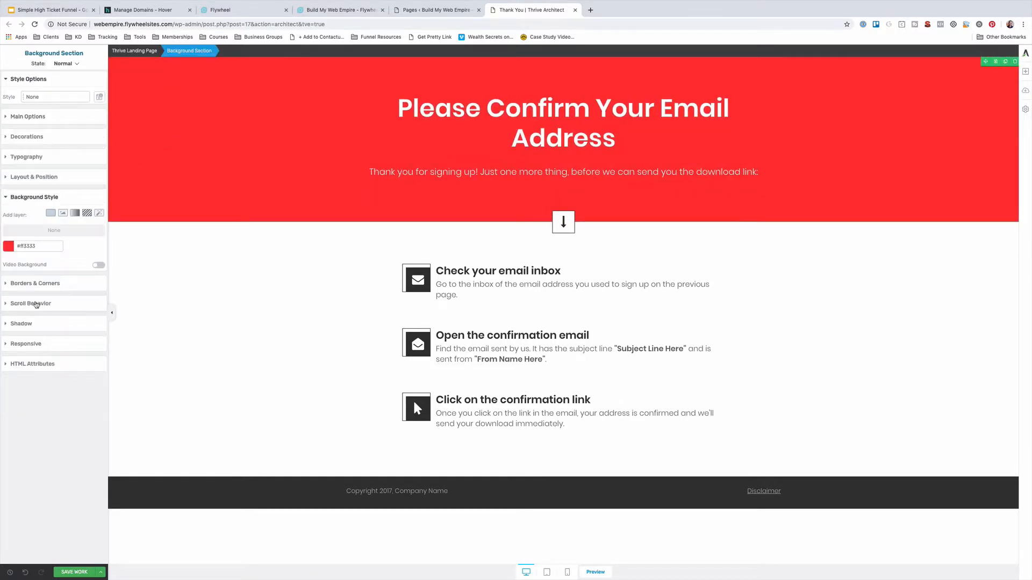
pyautogui.click(8, 246)
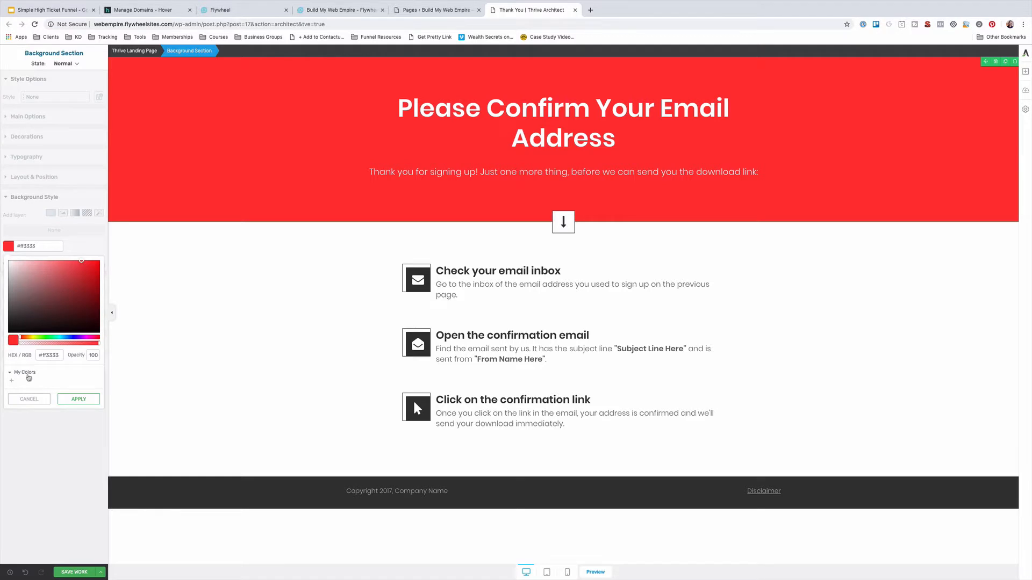
pyautogui.click(11, 381)
pyautogui.click(47, 356)
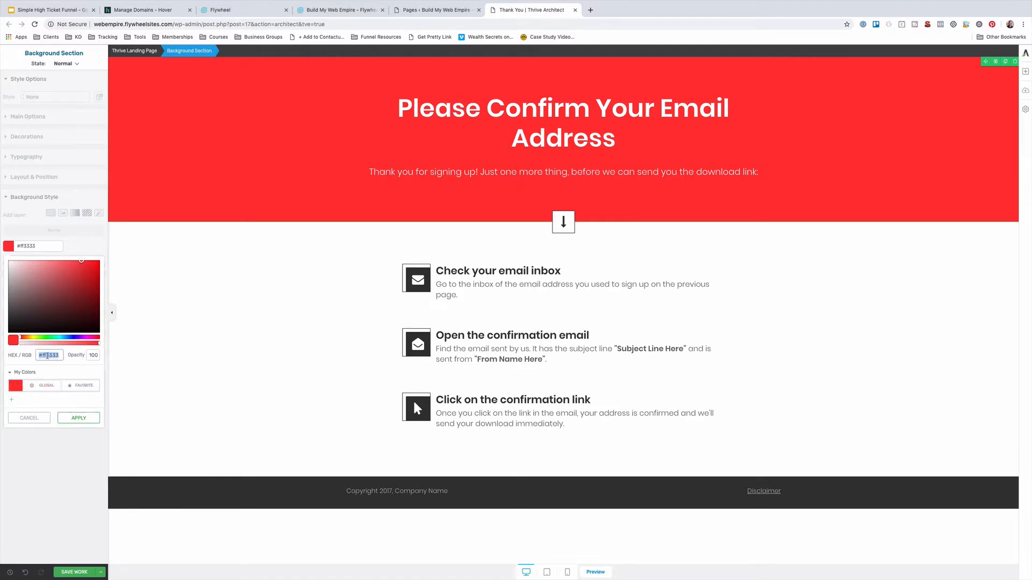
pyautogui.write('k')
pyautogui.write('db#1c5a8d')
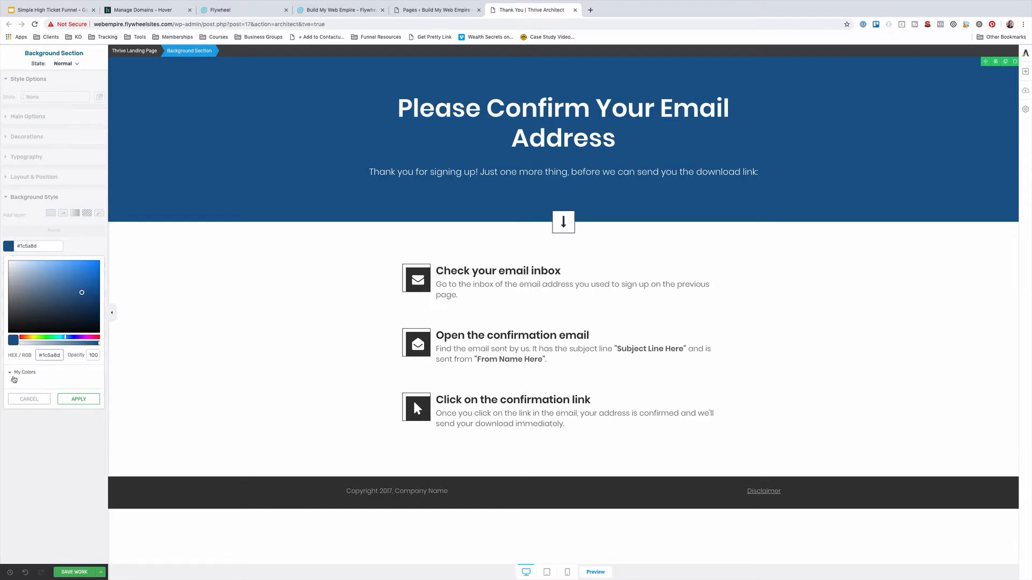
pyautogui.click(12, 381)
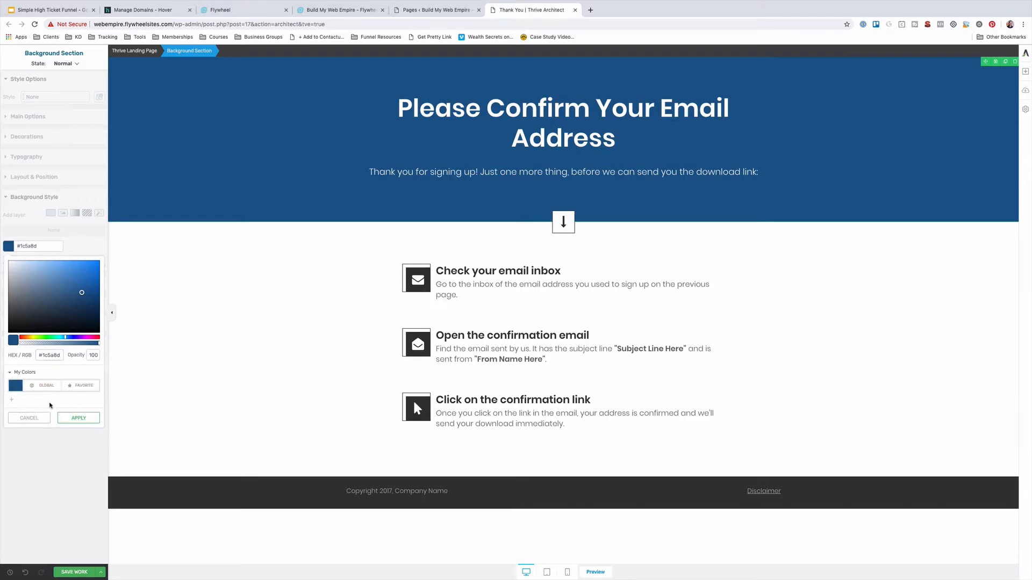
pyautogui.click(78, 417)
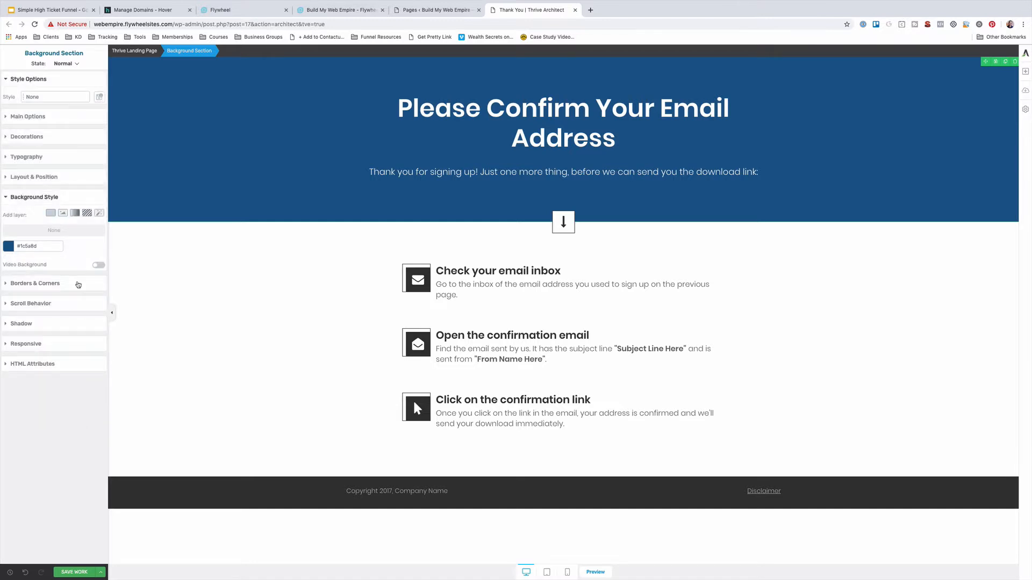
pyautogui.click(398, 107)
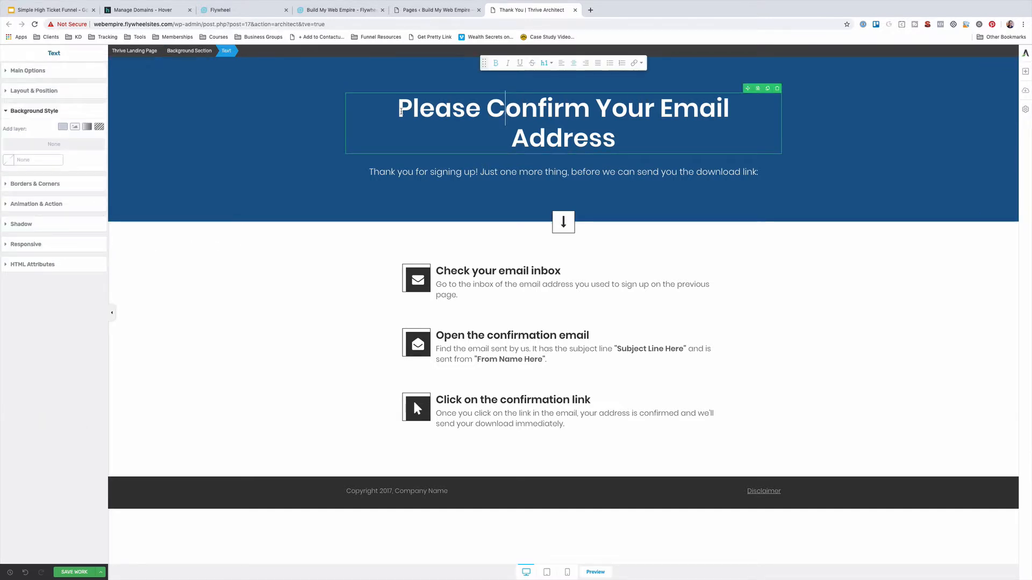
# Replace the heading with 'Your Strategy Session is Confirmed.' and use Save and Exit in Thrive Architect
pyautogui.moveTo(398, 106); pyautogui.dragTo(612, 135)
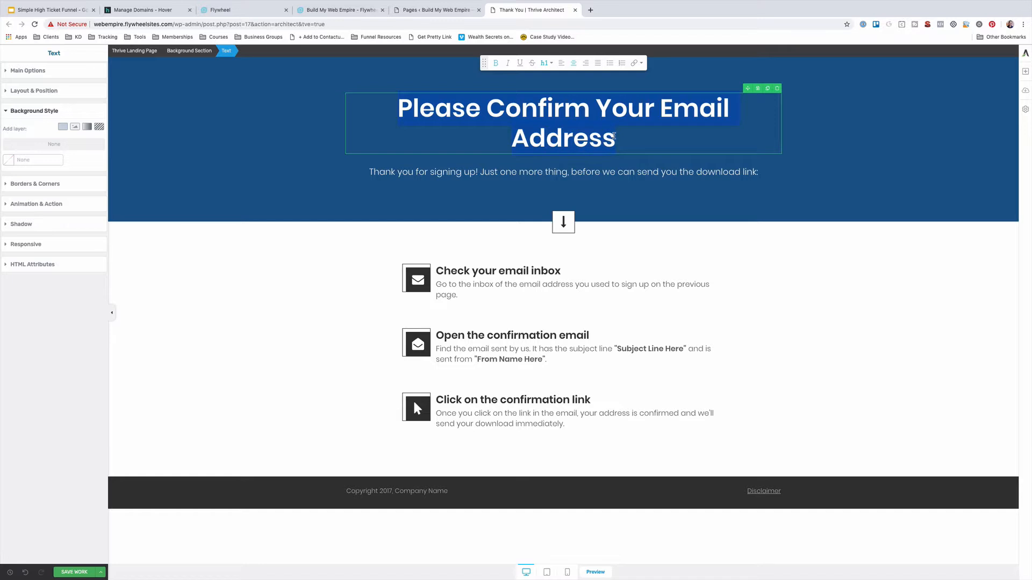
pyautogui.write('Your Strate')
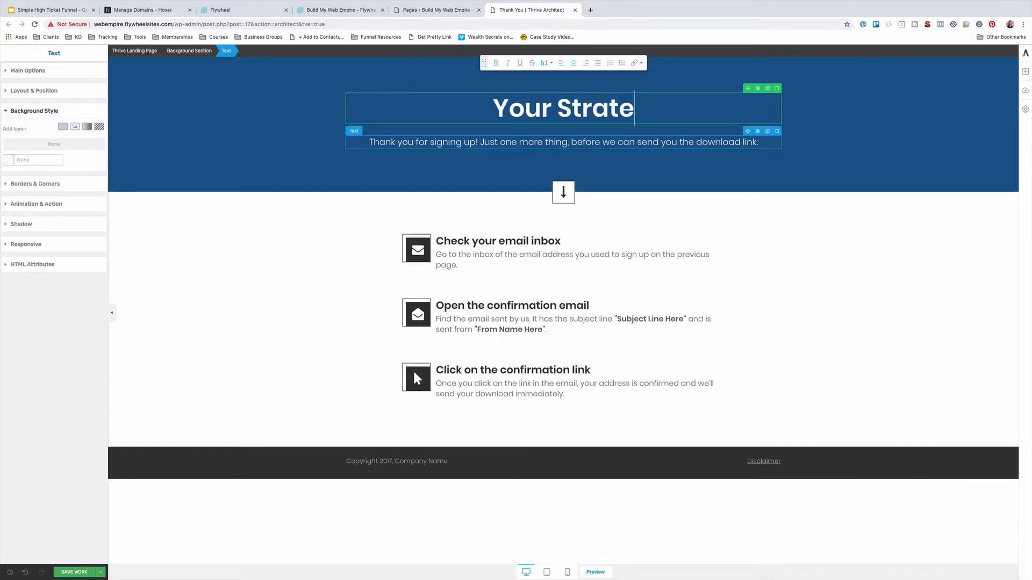
pyautogui.write('gy Session i')
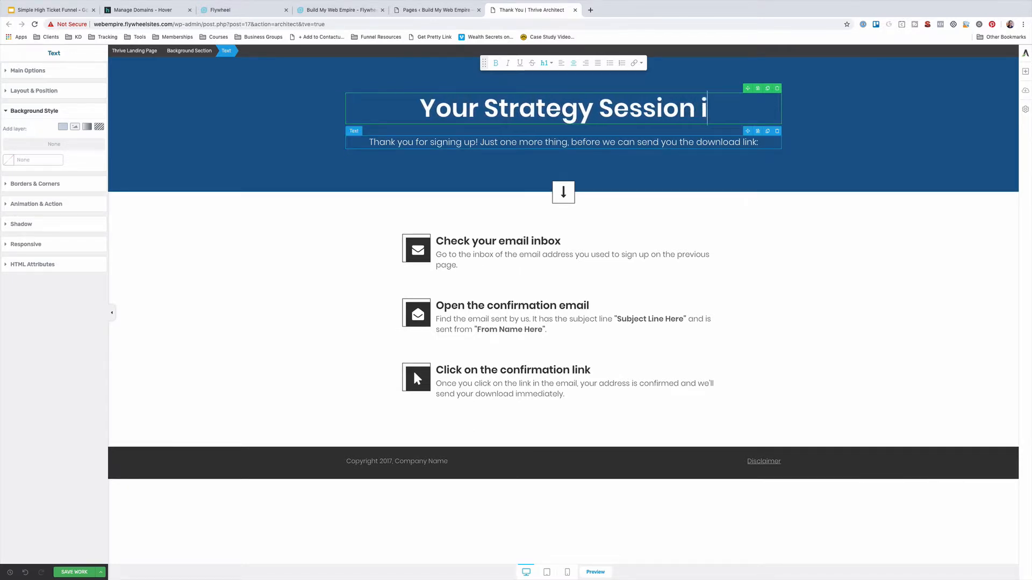
pyautogui.write('s Confirmed')
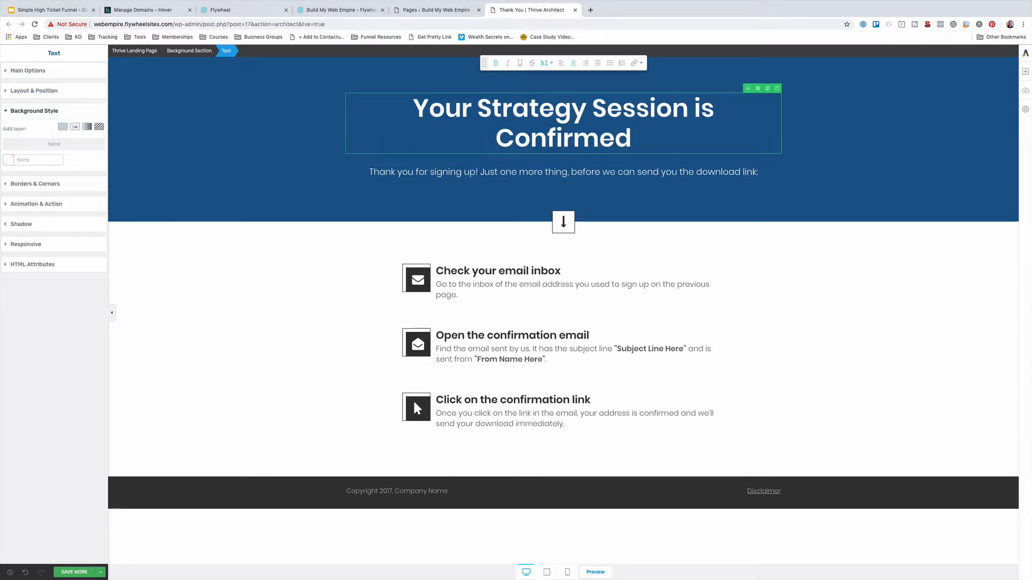
pyautogui.write('.')
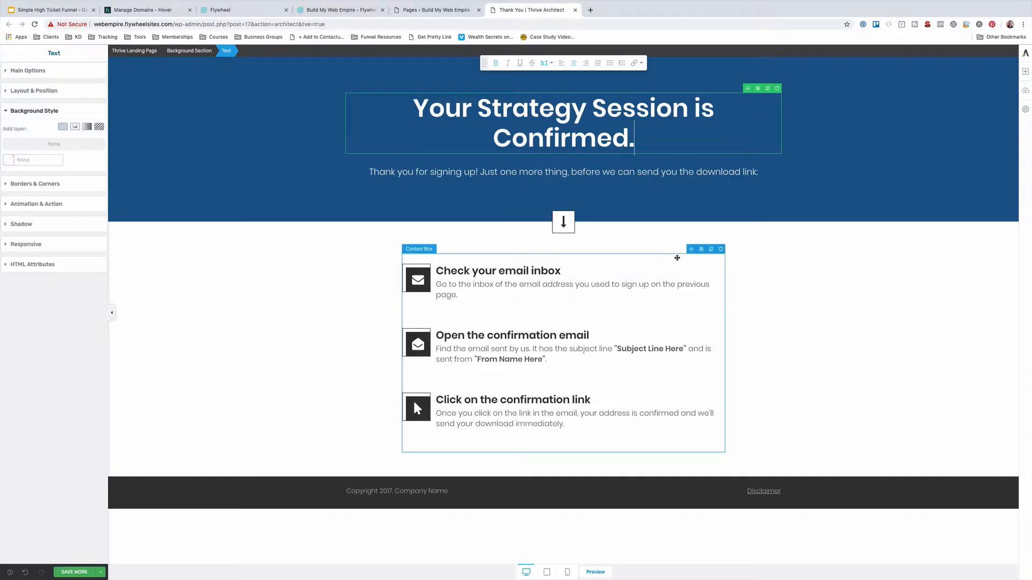
pyautogui.click(101, 572)
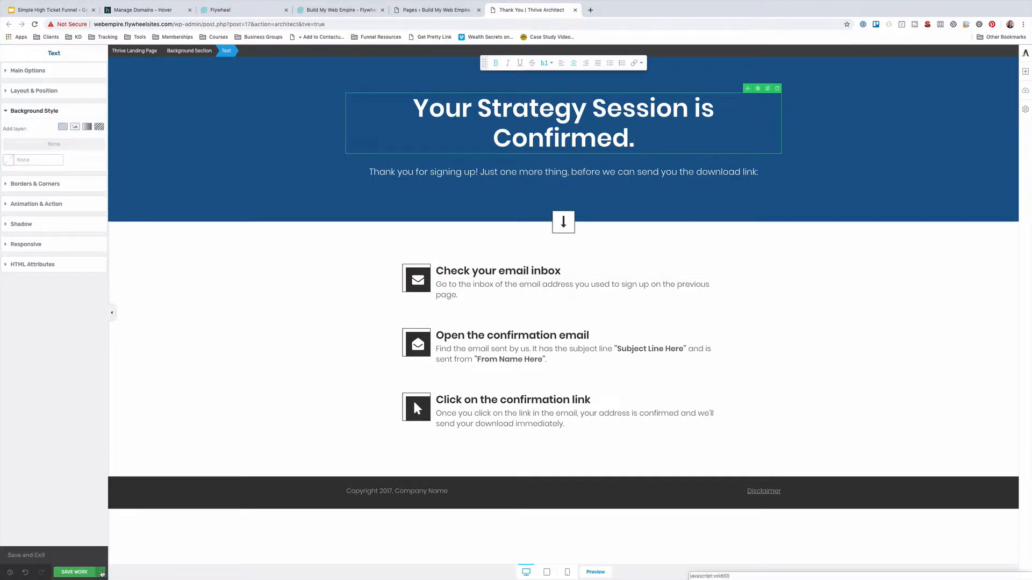
pyautogui.click(27, 556)
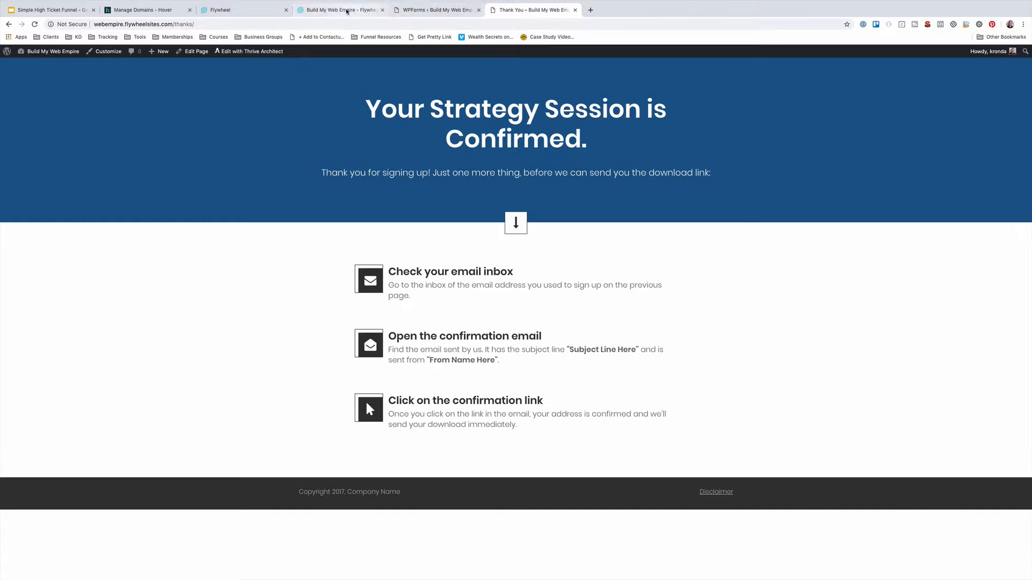
# Set the Application Form's confirmation type to Go to URL (Redirect)
pyautogui.click(462, 9)
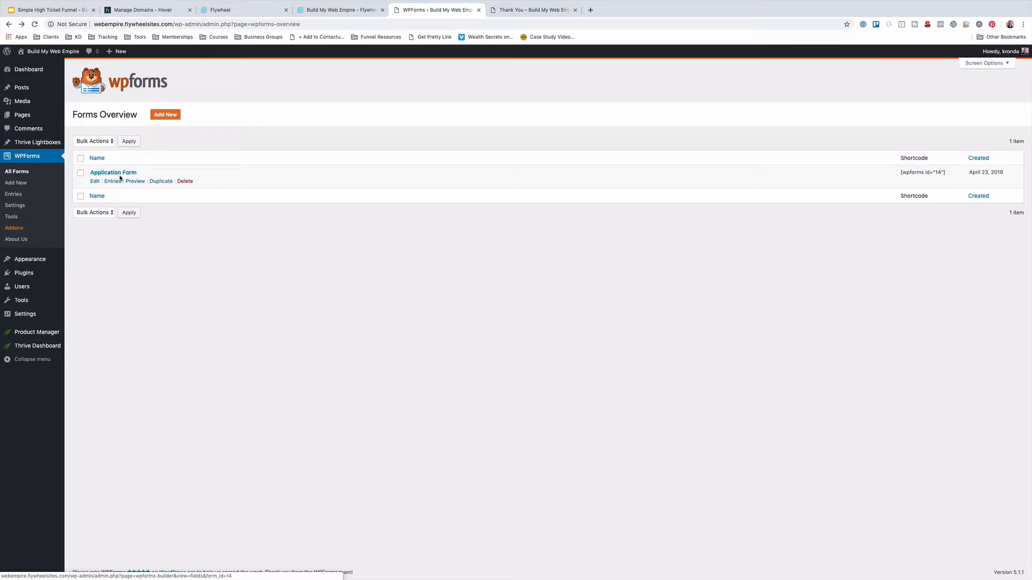
pyautogui.click(95, 182)
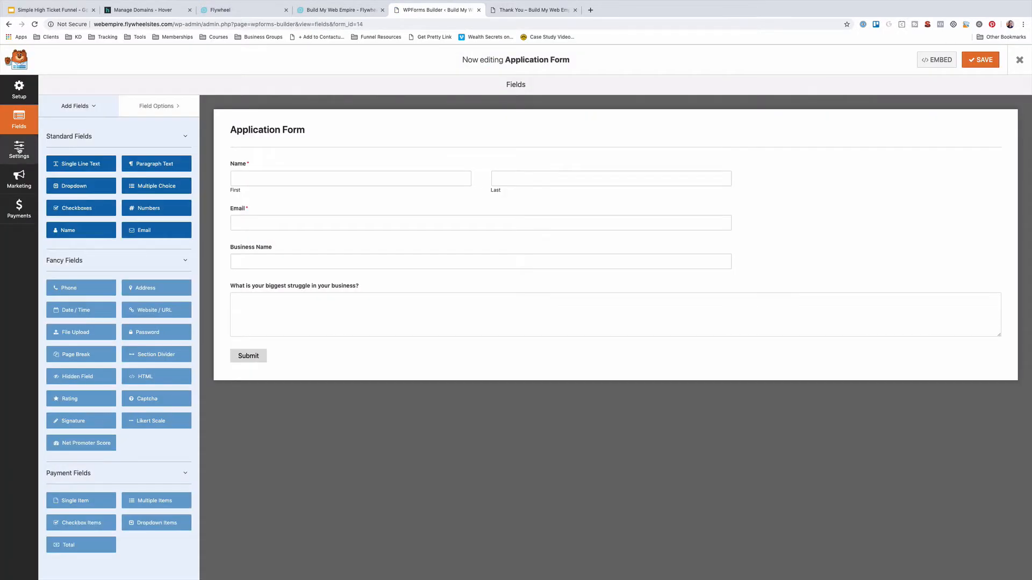
pyautogui.click(19, 150)
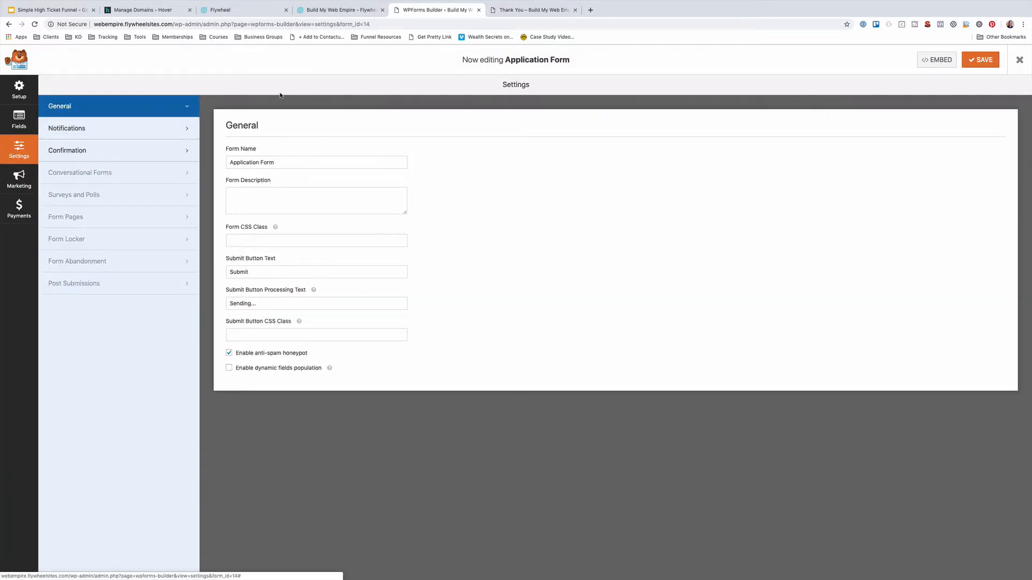
pyautogui.click(84, 151)
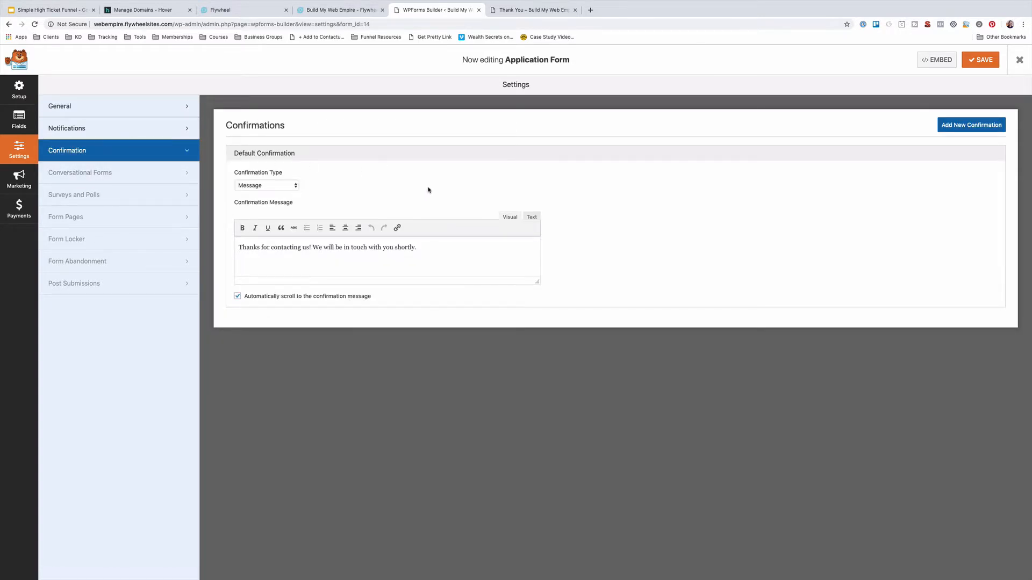
pyautogui.click(270, 186)
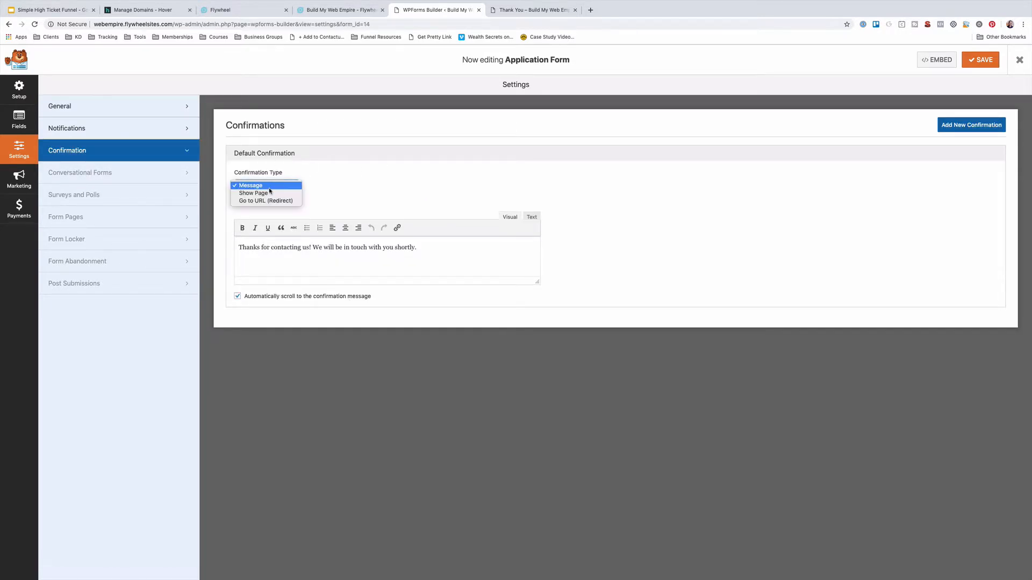
pyautogui.click(257, 201)
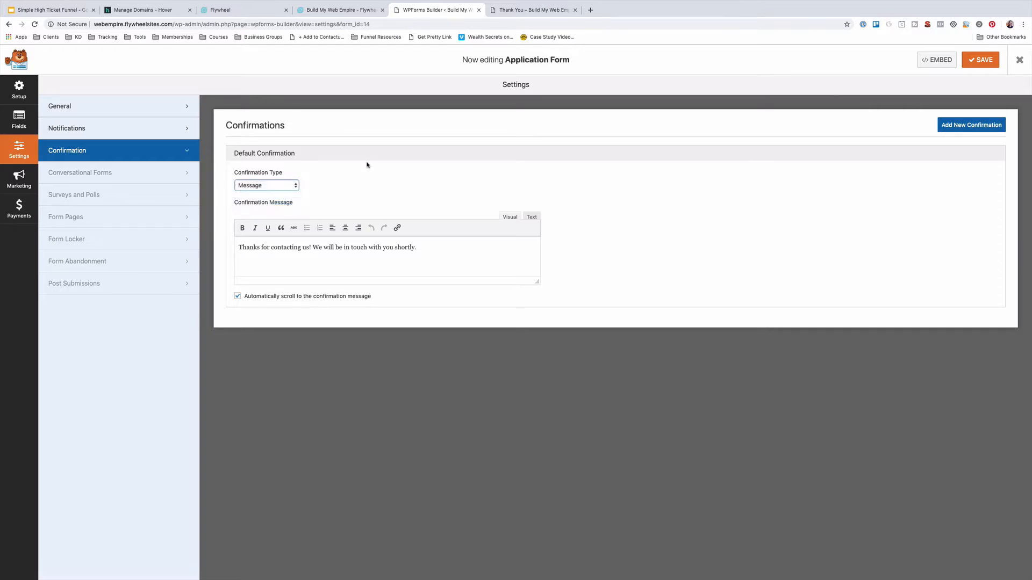
# Copy the live /thanks/ page address and paste it as the form's redirect URL
pyautogui.click(520, 6)
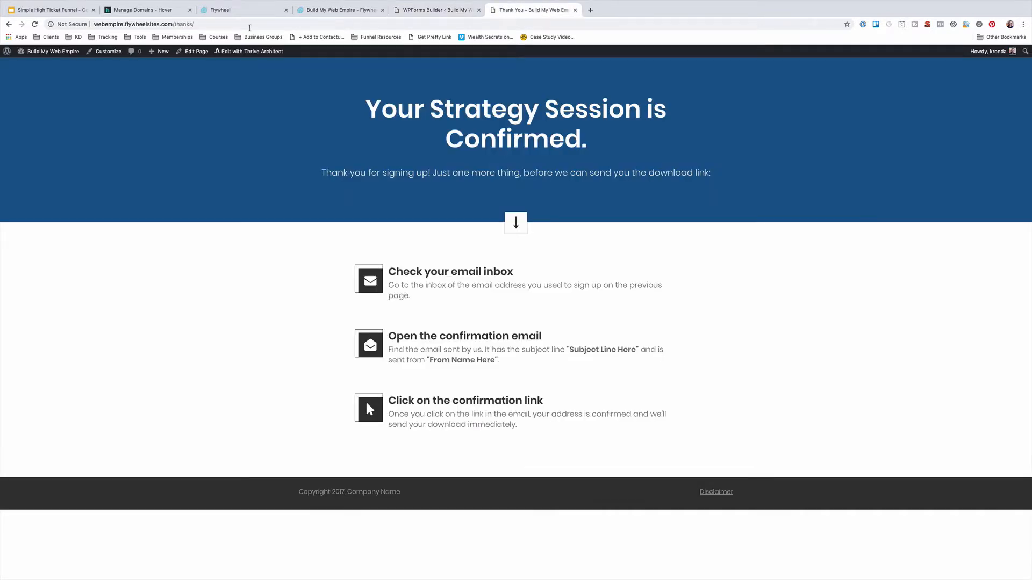
pyautogui.moveTo(173, 24); pyautogui.dragTo(232, 24)
pyautogui.press('super+c')
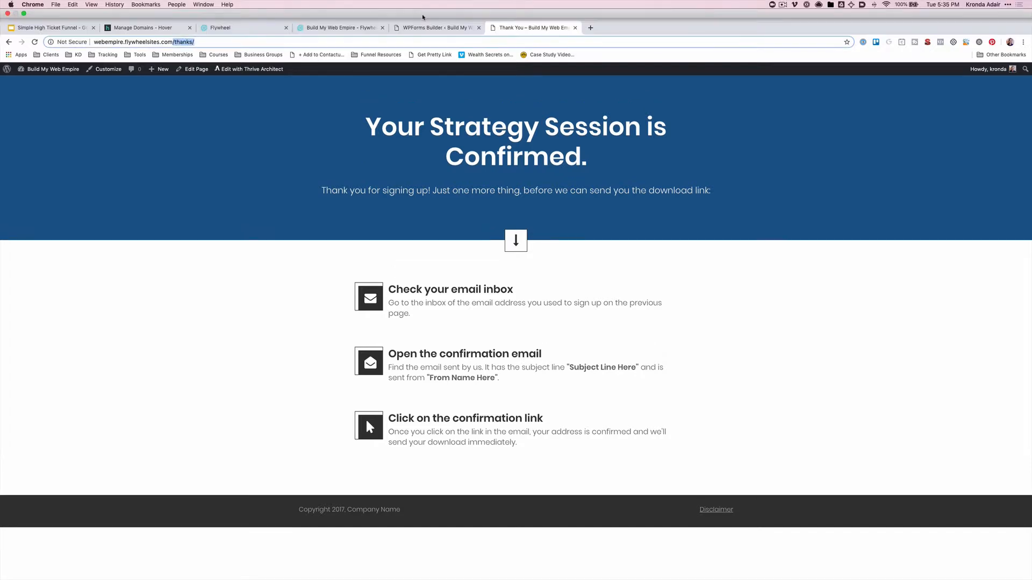
pyautogui.click(436, 27)
pyautogui.click(259, 215)
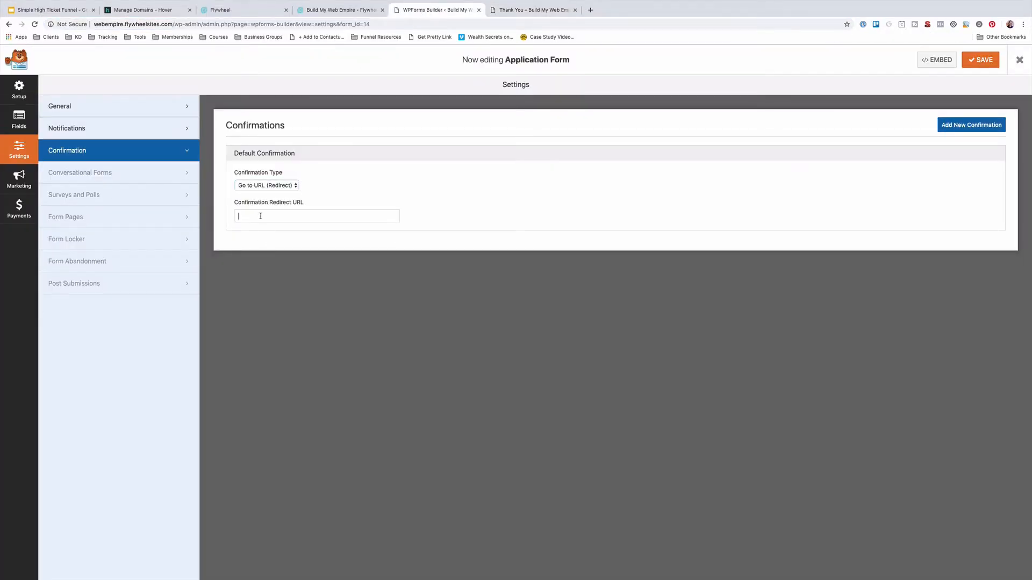
pyautogui.press('super+v')
pyautogui.click(980, 131)
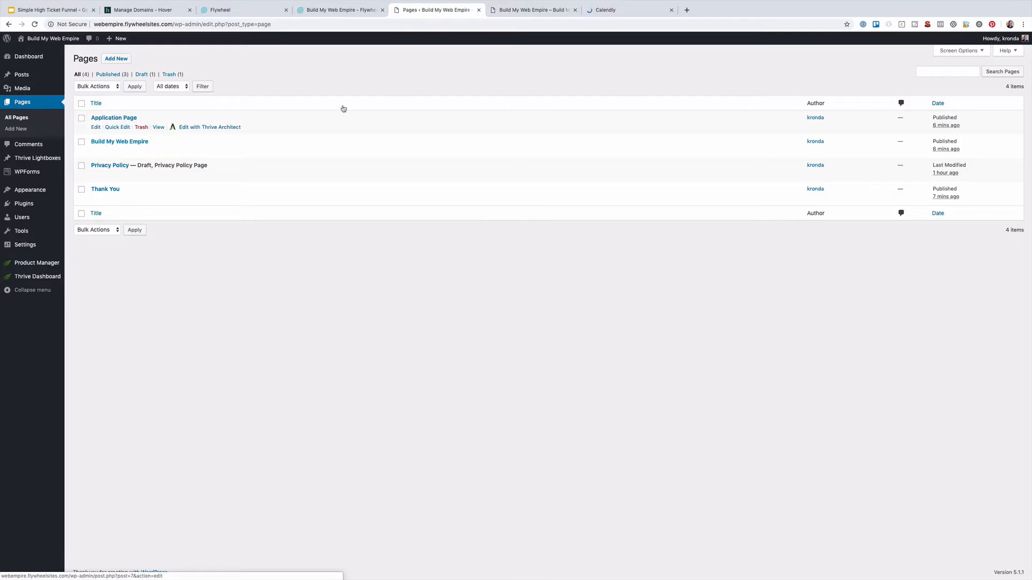
# Scroll the live landing page and test its Schedule Your Strategy Session link
pyautogui.click(524, 13)
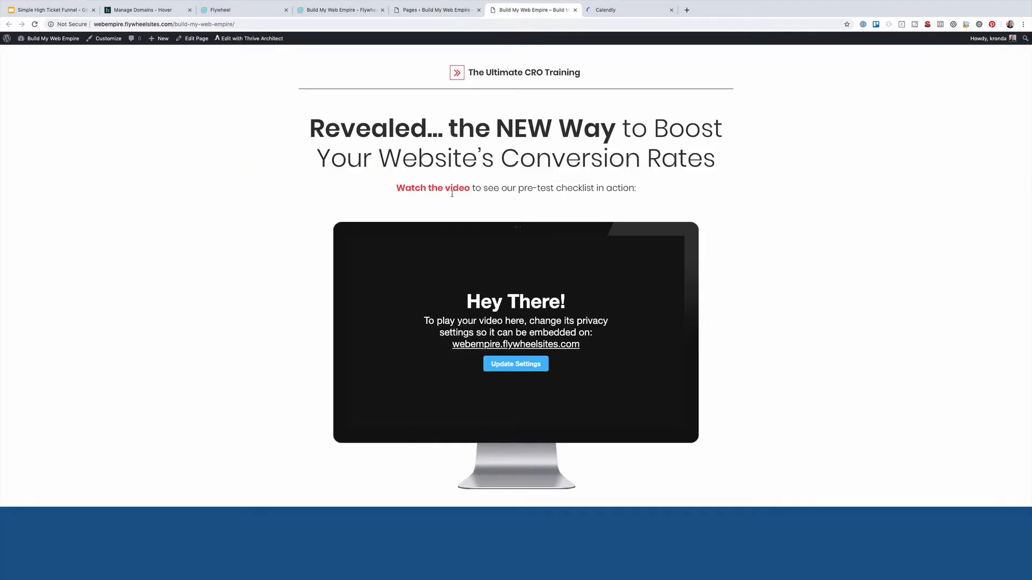
pyautogui.scroll(-5, 452, 194)
pyautogui.scroll(2, 452, 196)
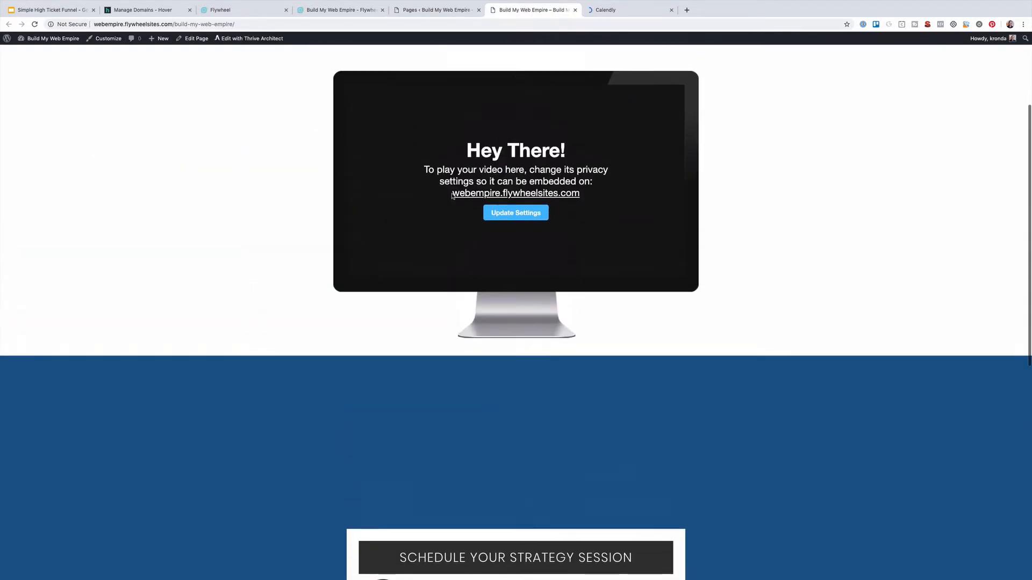
pyautogui.scroll(-5, 452, 196)
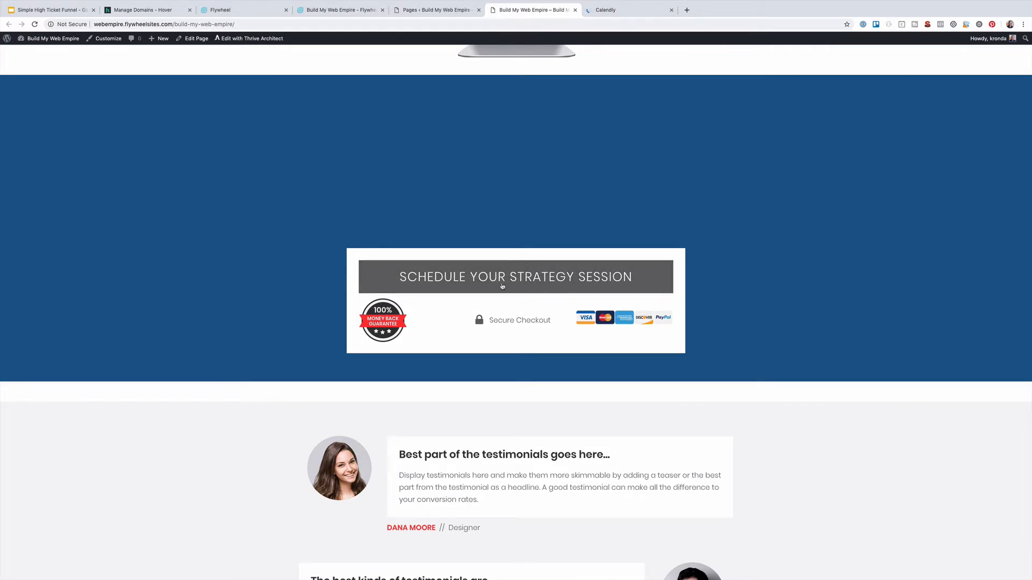
pyautogui.click(536, 279)
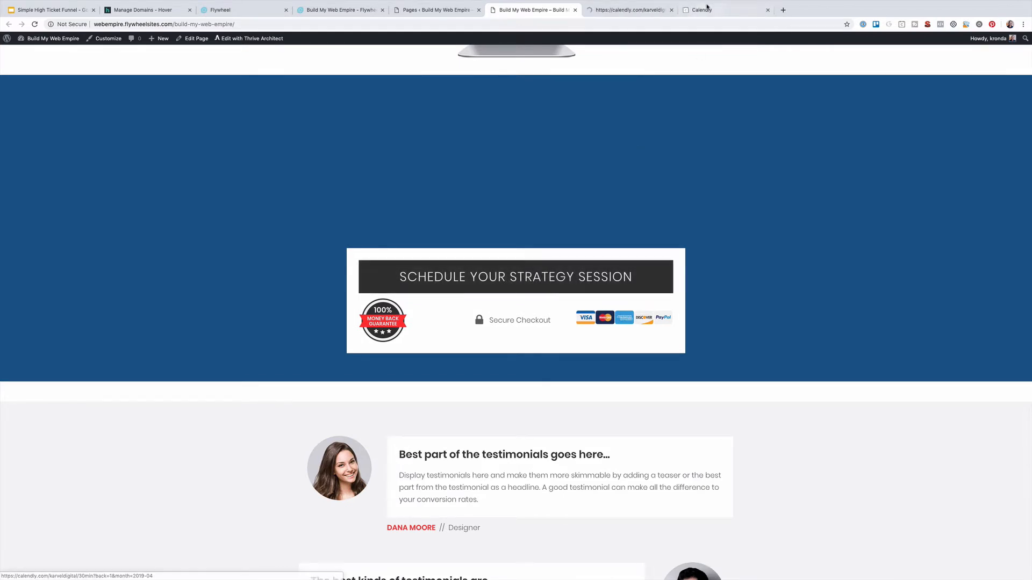
pyautogui.click(636, 11)
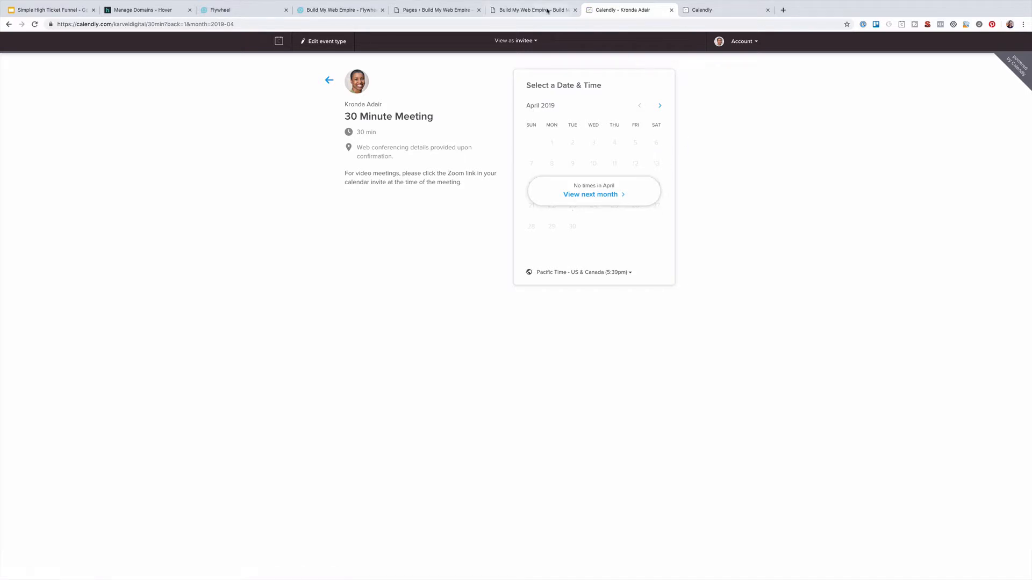
# View the live Application Page and Thank You page from the WordPress Pages list
pyautogui.click(428, 10)
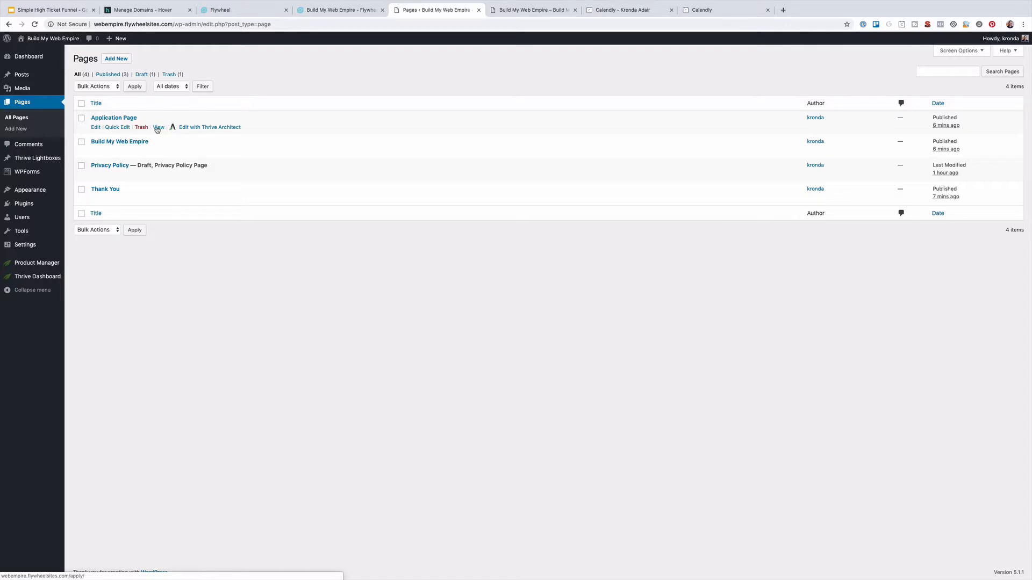
pyautogui.keyDown('super'); pyautogui.click(158, 127); pyautogui.keyUp('super')
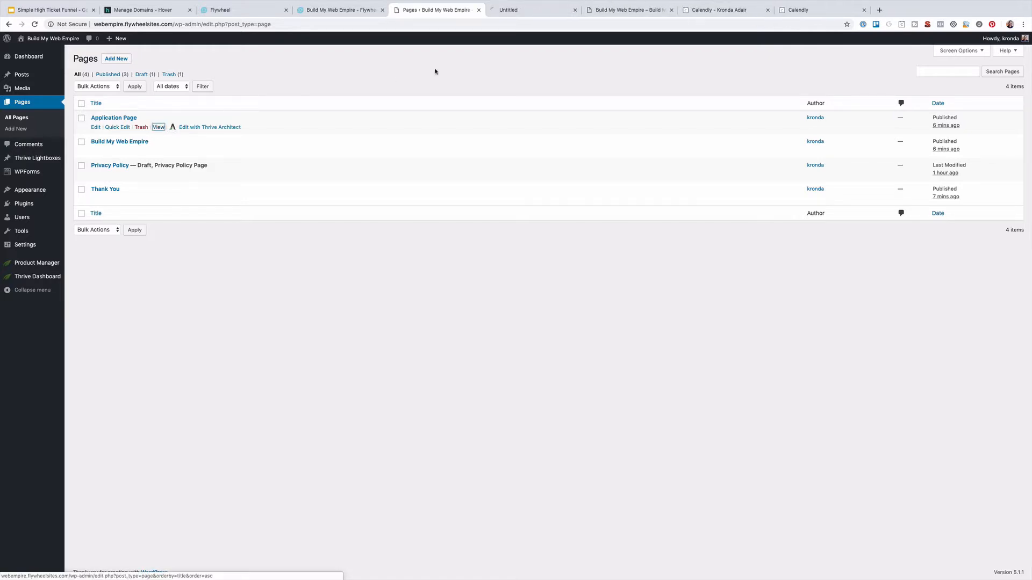
pyautogui.click(534, 10)
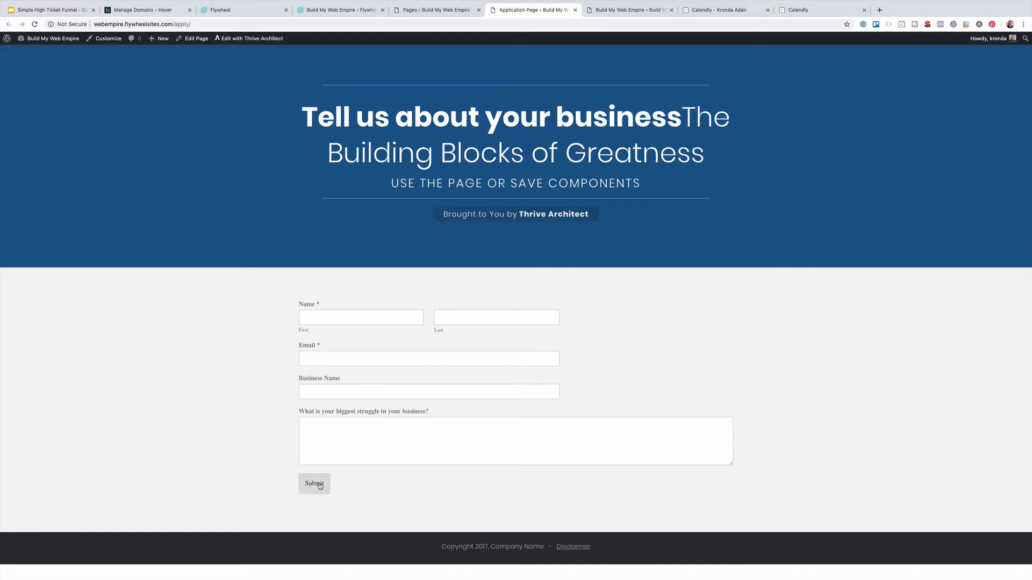
pyautogui.click(453, 14)
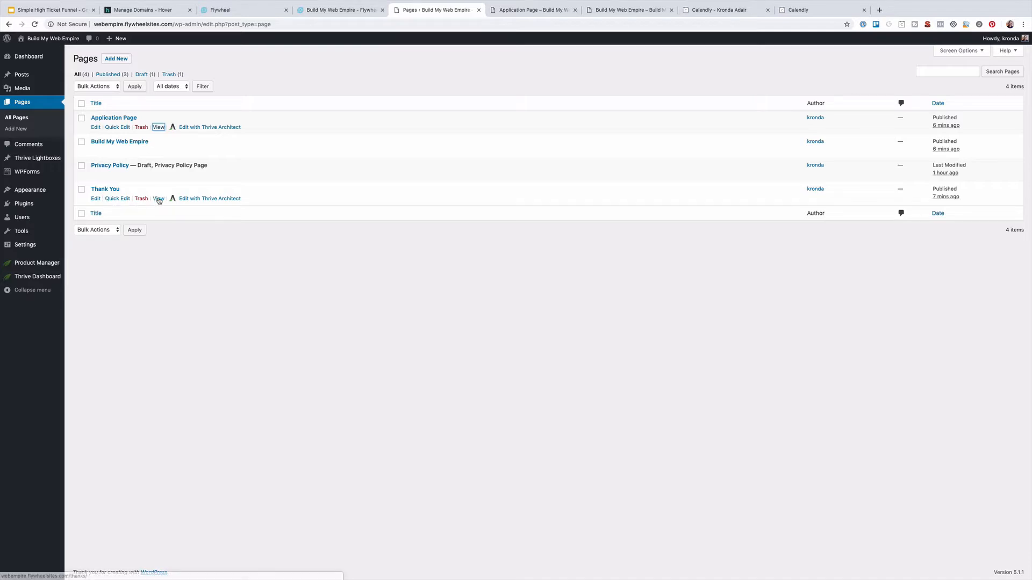
pyautogui.keyDown('super'); pyautogui.click(159, 199); pyautogui.keyUp('super')
pyautogui.click(647, 11)
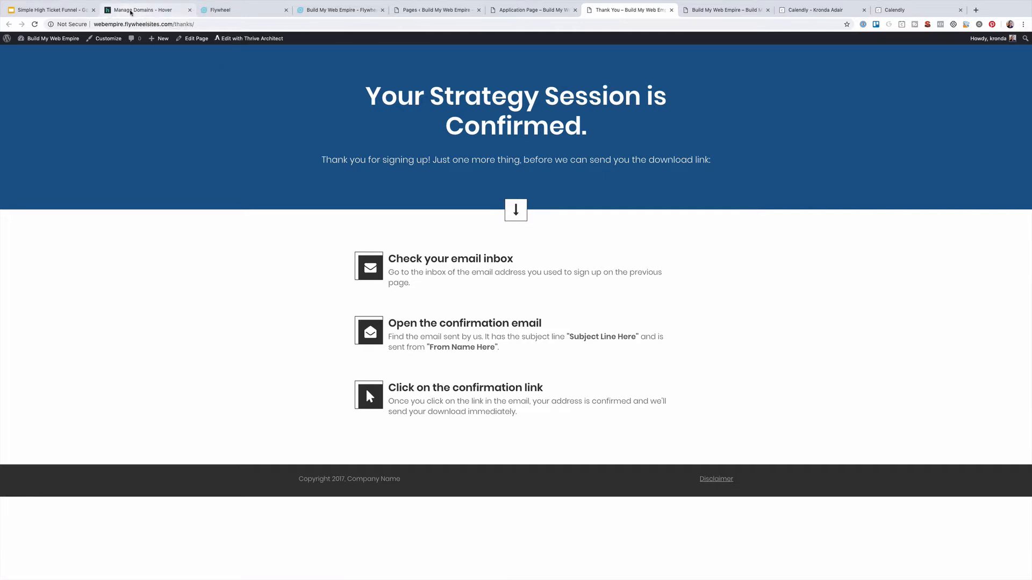
pyautogui.click(131, 12)
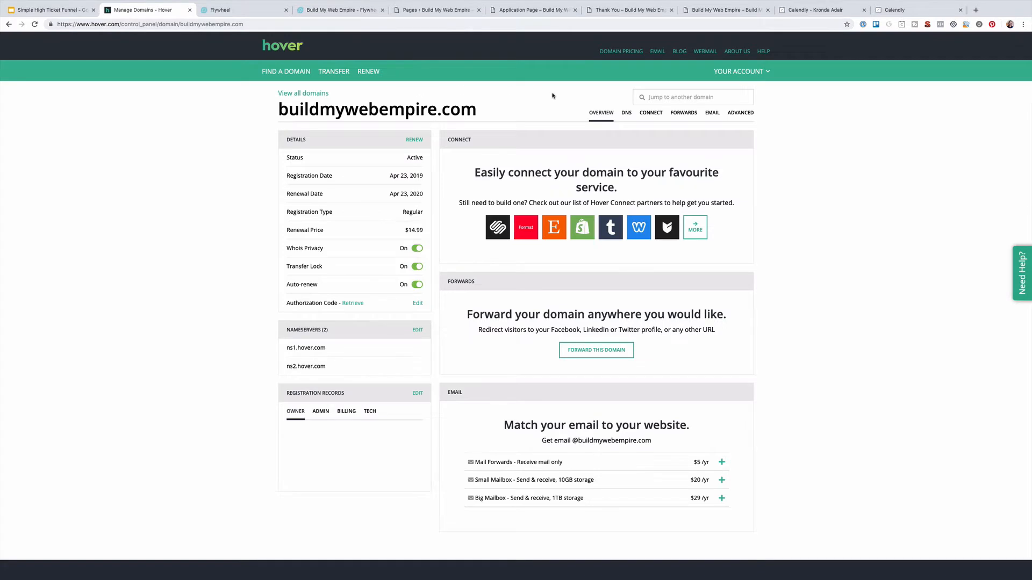
# Show buildmywebempire.com's DNS records in Hover, then go to Flywheel's site overview
pyautogui.click(626, 114)
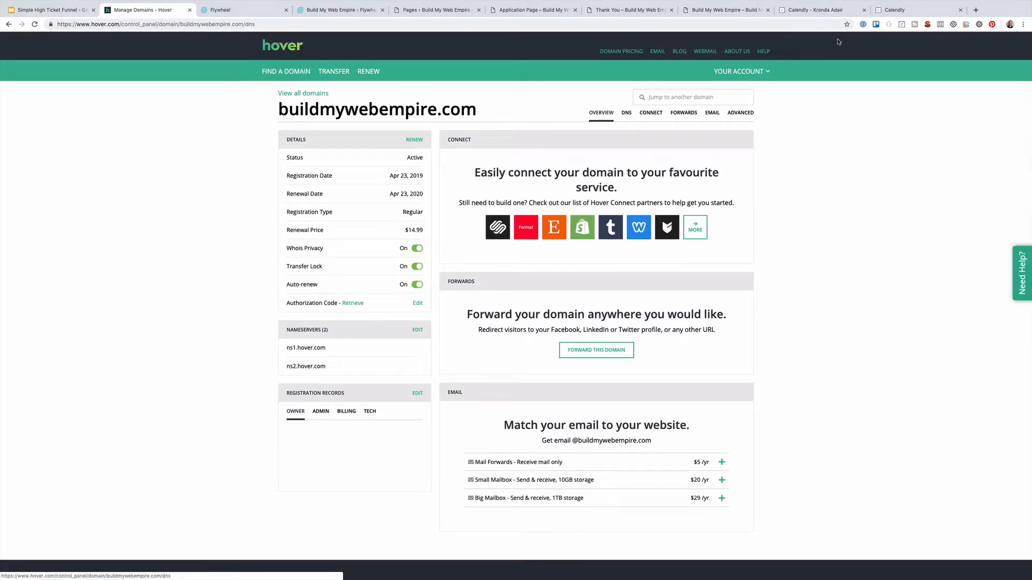
pyautogui.click(327, 10)
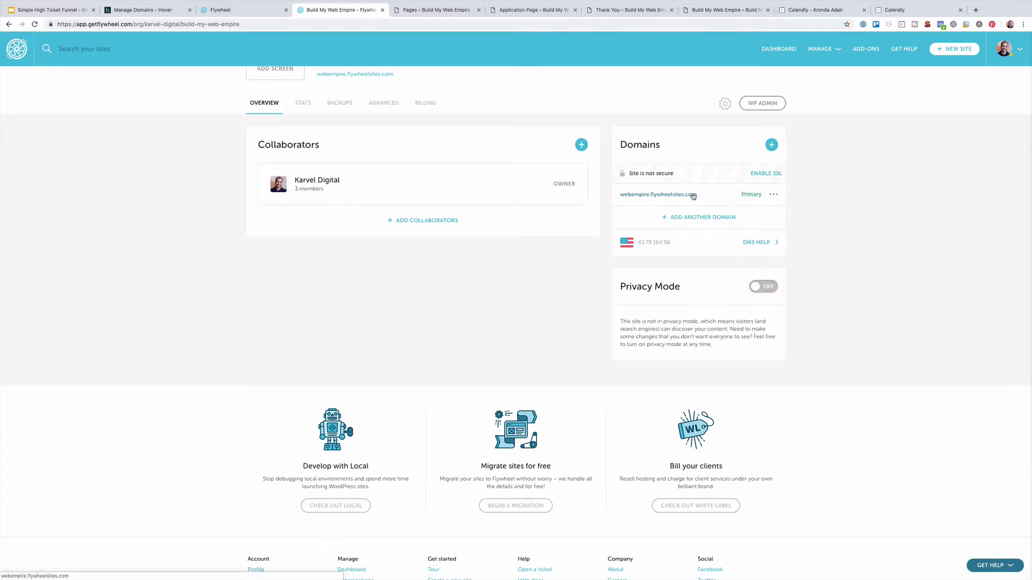
# Open Flywheel's DNS help and its 'How to set up DNS on Hover' article
pyautogui.click(773, 195)
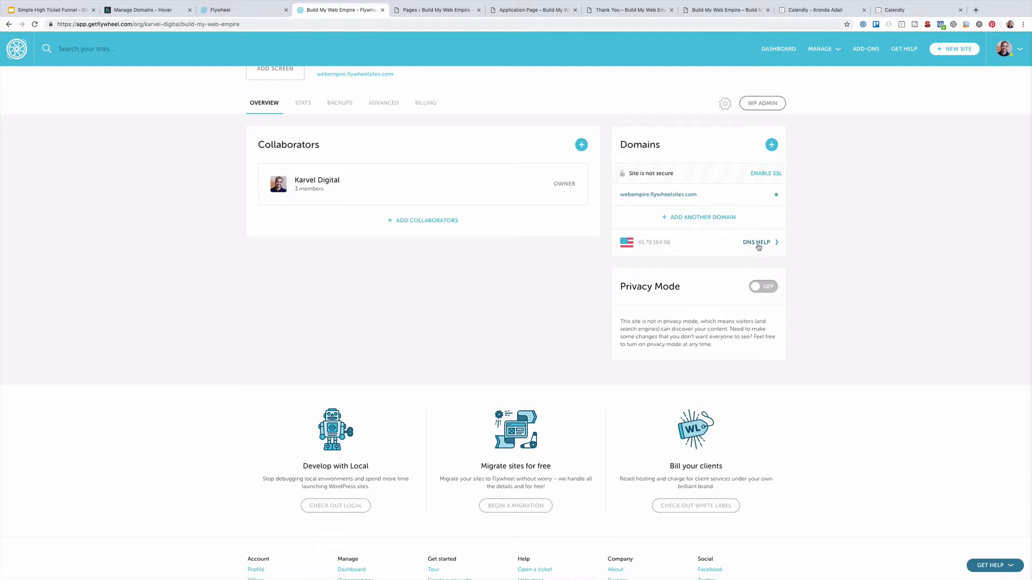
pyautogui.moveTo(670, 200)
pyautogui.click(736, 234)
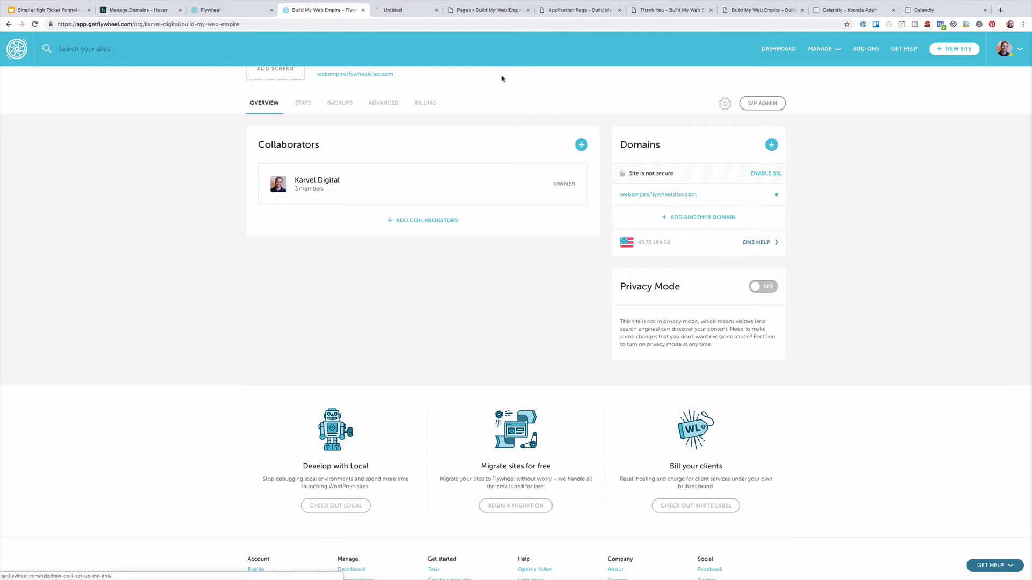
pyautogui.click(406, 10)
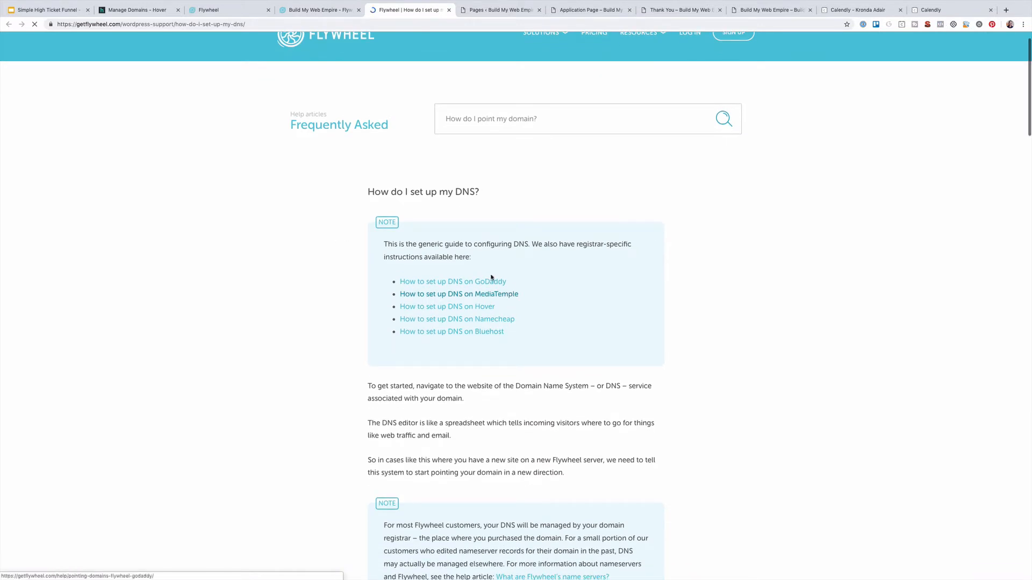
pyautogui.click(457, 306)
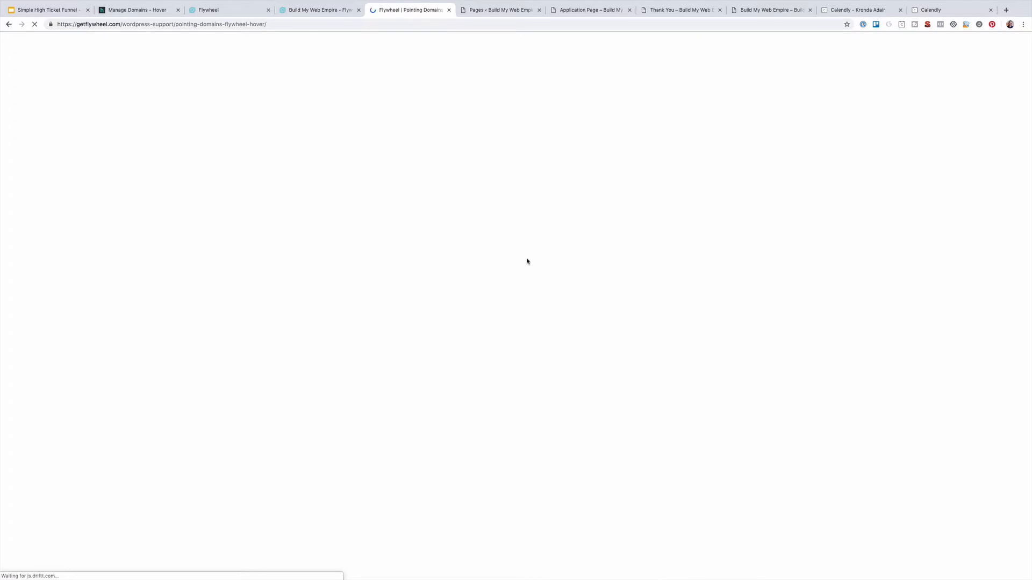
# Read the Hover pointing steps against Hover's DNS records, then return to the site overview
pyautogui.scroll(-2, 512, 353)
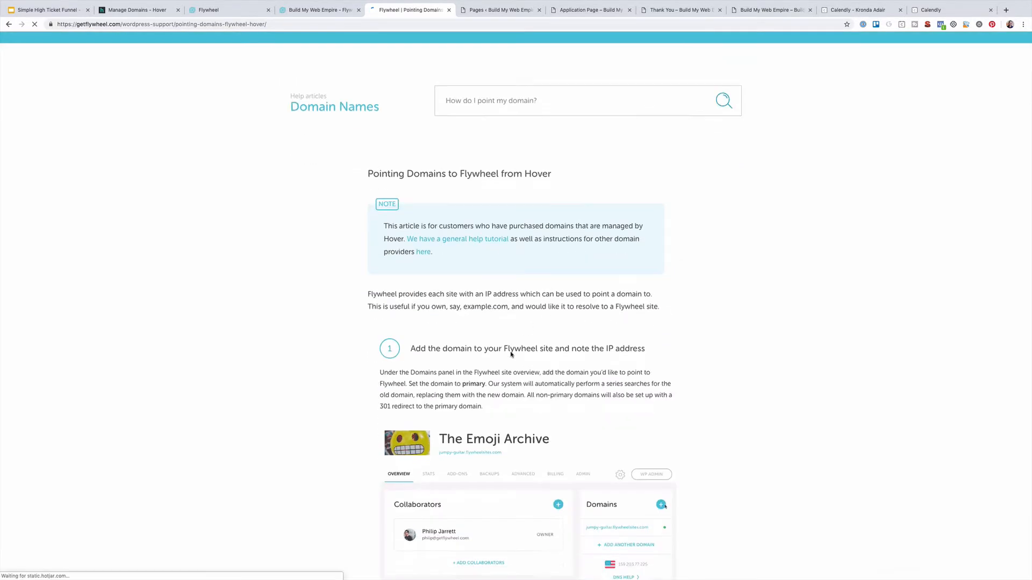
pyautogui.click(317, 13)
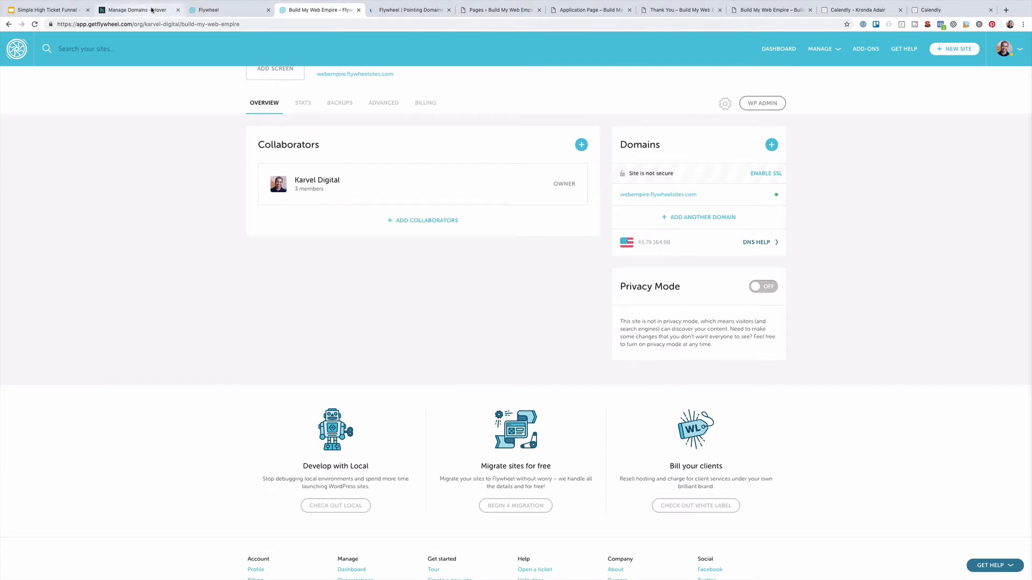
pyautogui.click(425, 9)
pyautogui.scroll(-4, 489, 290)
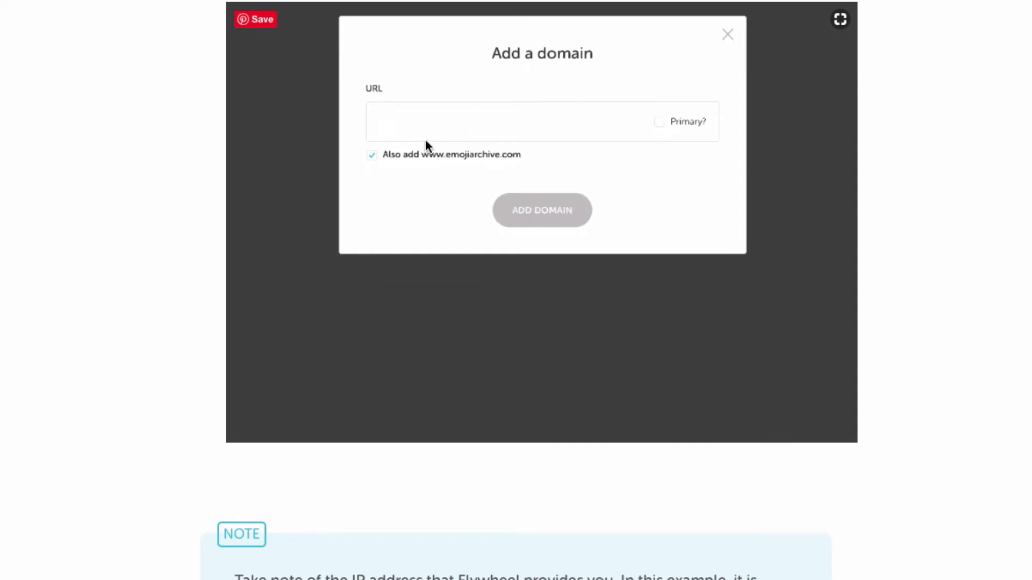
pyautogui.scroll(-1, 444, 255)
pyautogui.scroll(-1, 350, 418)
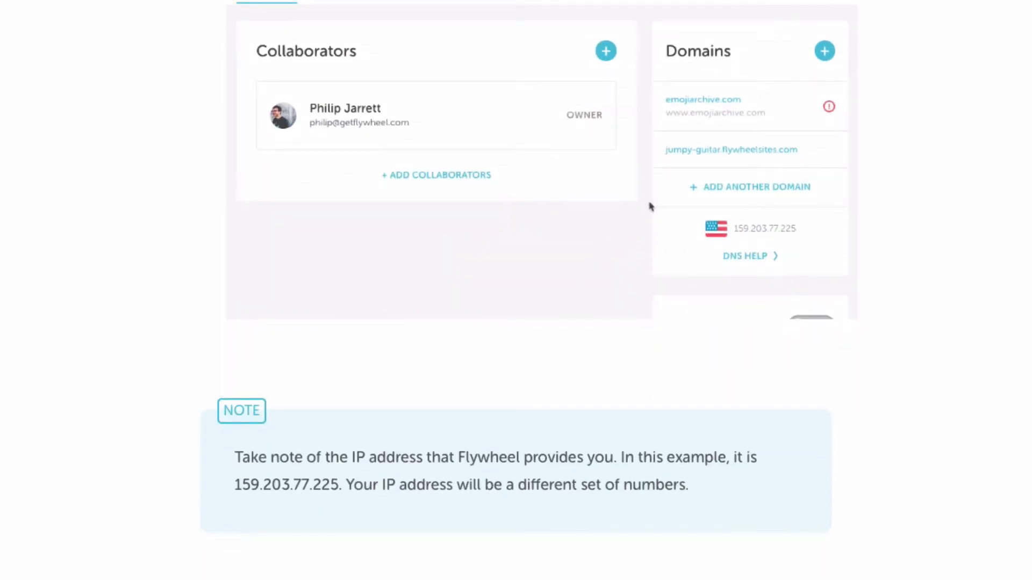
pyautogui.click(134, 10)
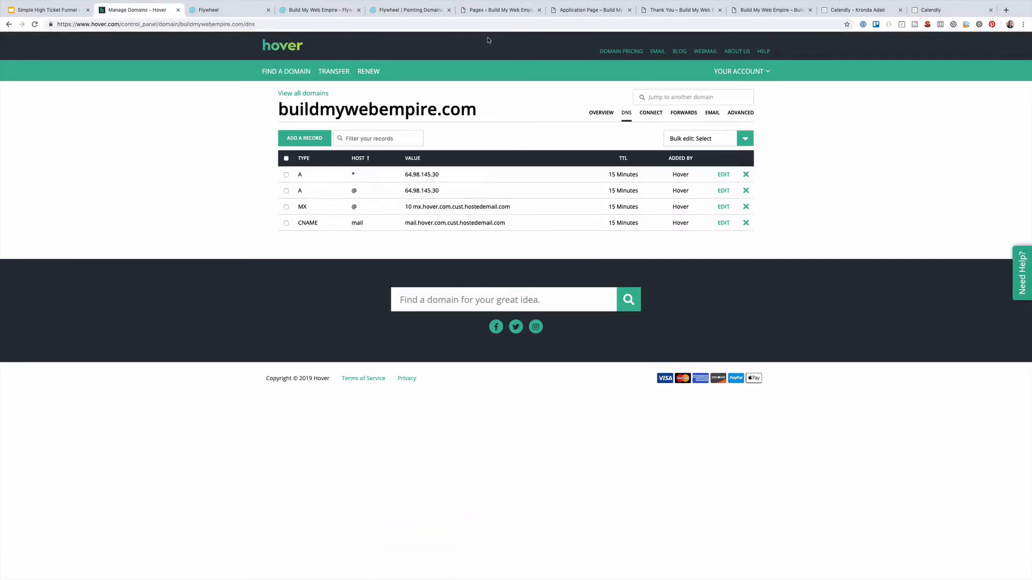
pyautogui.click(387, 10)
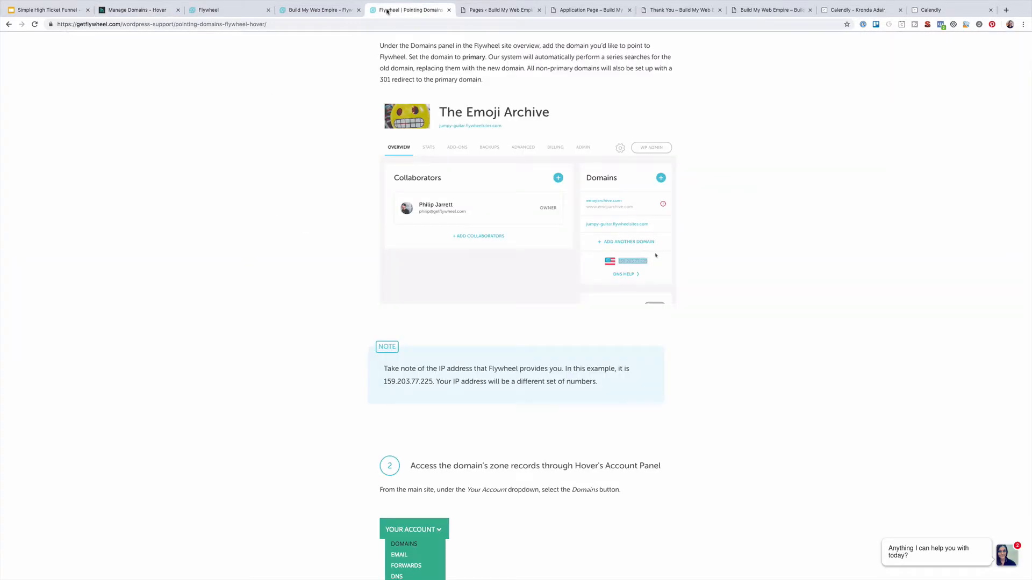
pyautogui.click(320, 10)
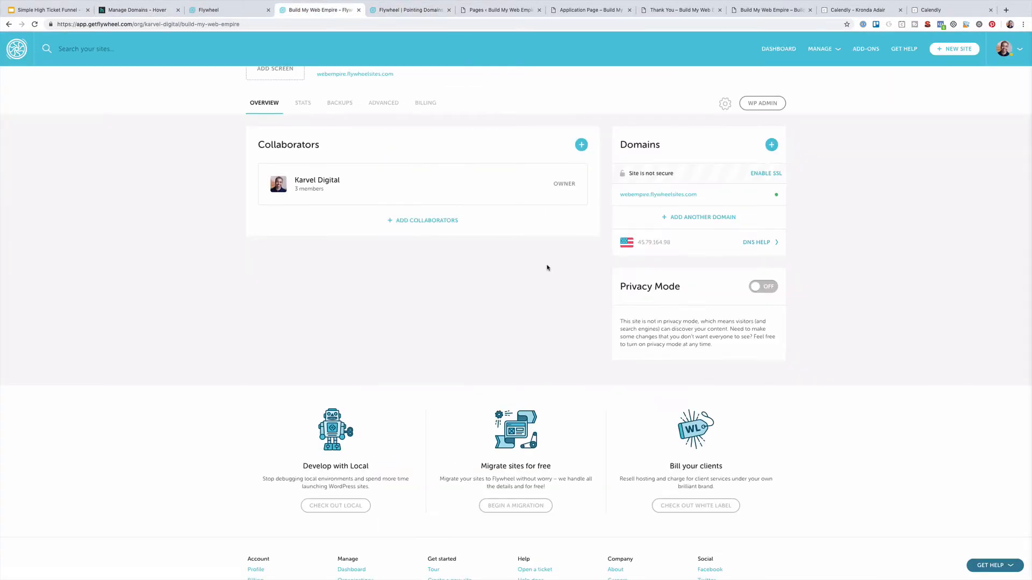
# Add buildmywebempire.com, copied from Hover, as the Flywheel site's primary domain
pyautogui.click(699, 218)
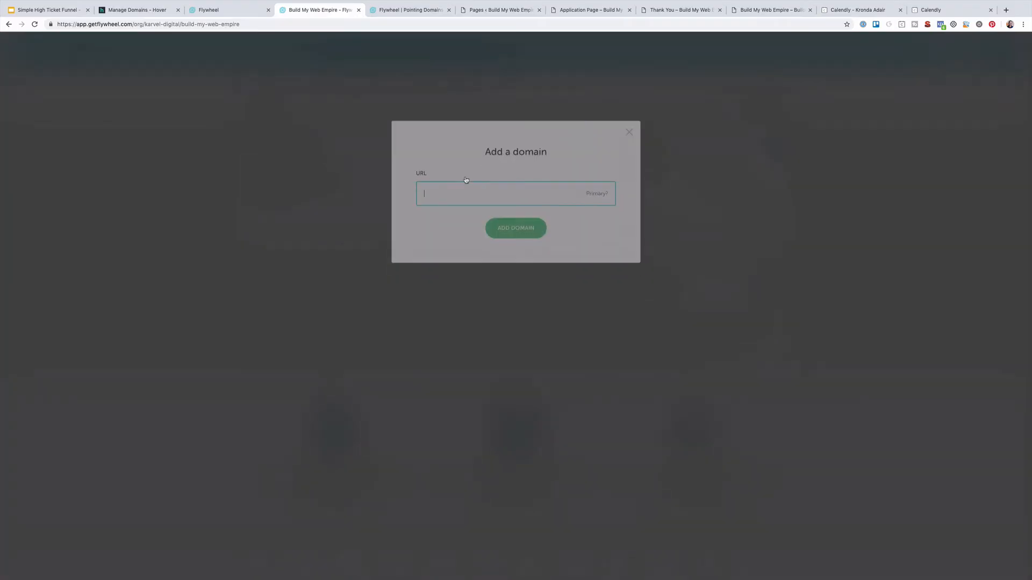
pyautogui.click(151, 13)
pyautogui.moveTo(479, 112); pyautogui.dragTo(279, 111)
pyautogui.press('super+c')
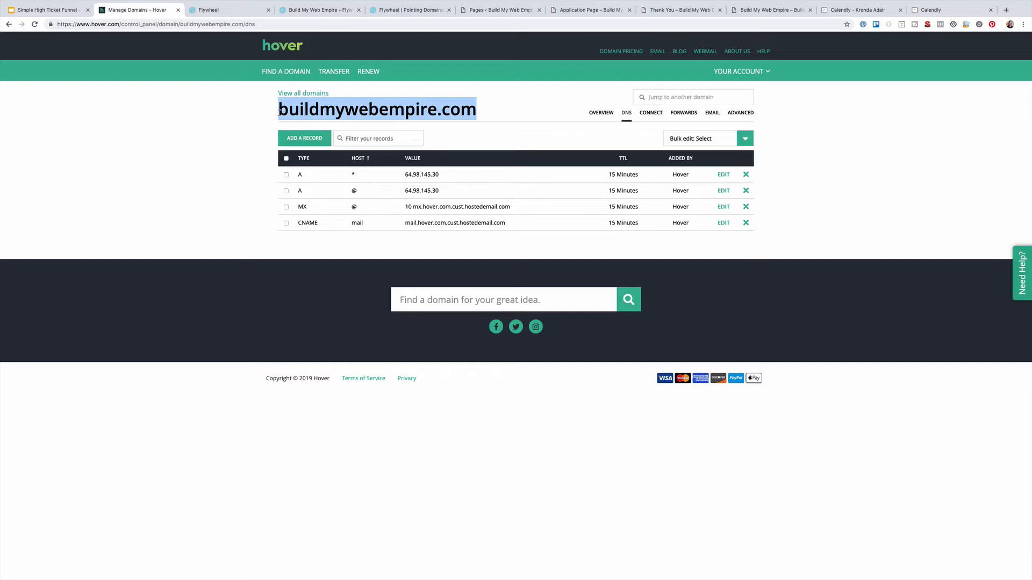
pyautogui.click(237, 10)
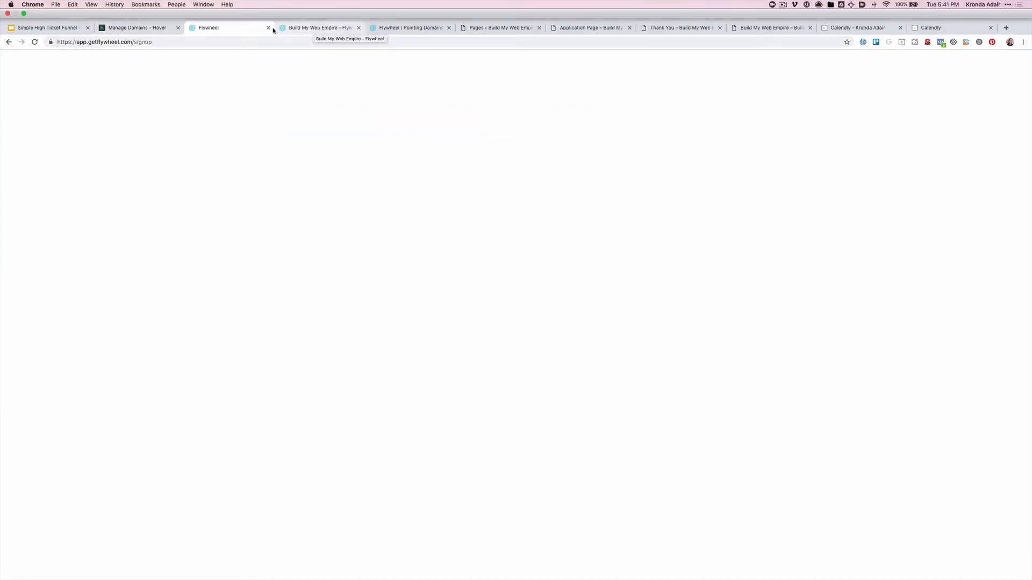
pyautogui.click(316, 29)
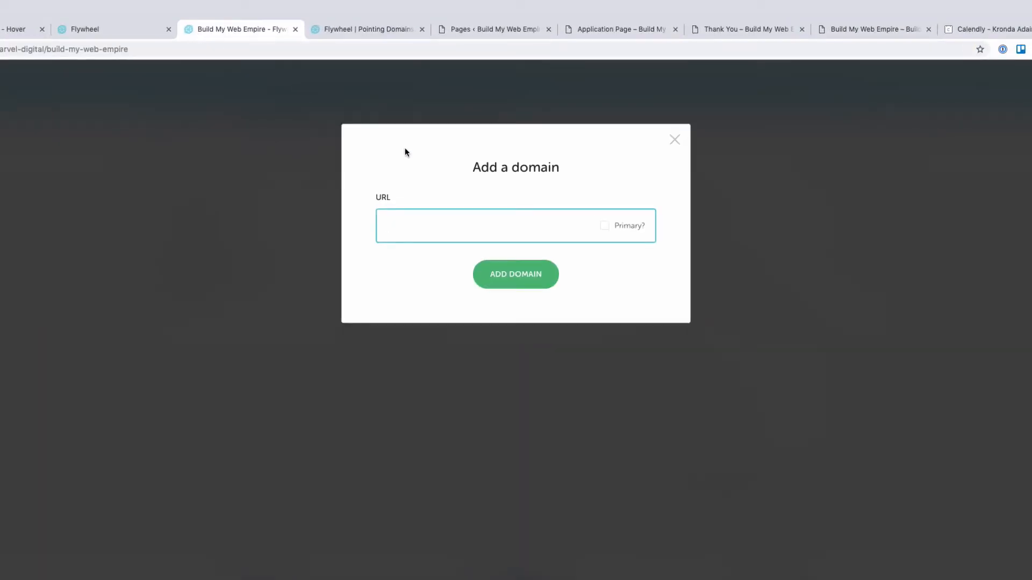
pyautogui.press('super+v')
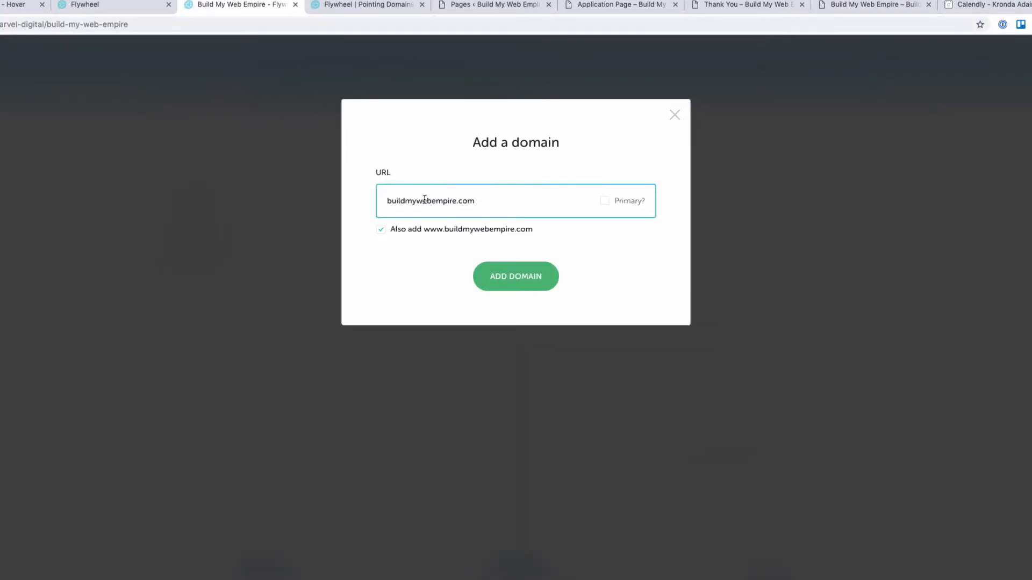
pyautogui.click(605, 202)
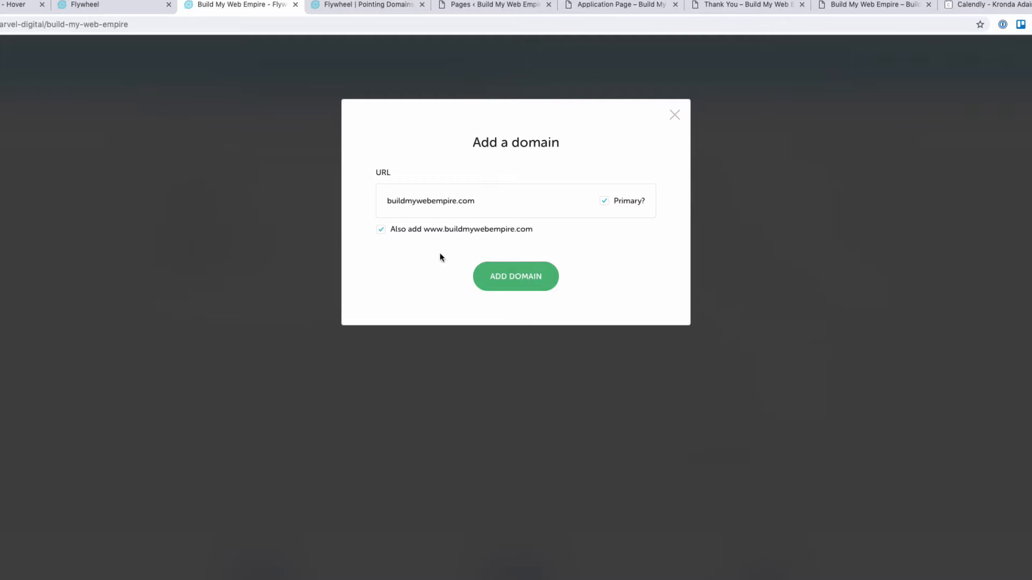
pyautogui.moveTo(388, 199); pyautogui.dragTo(506, 195)
pyautogui.click(500, 278)
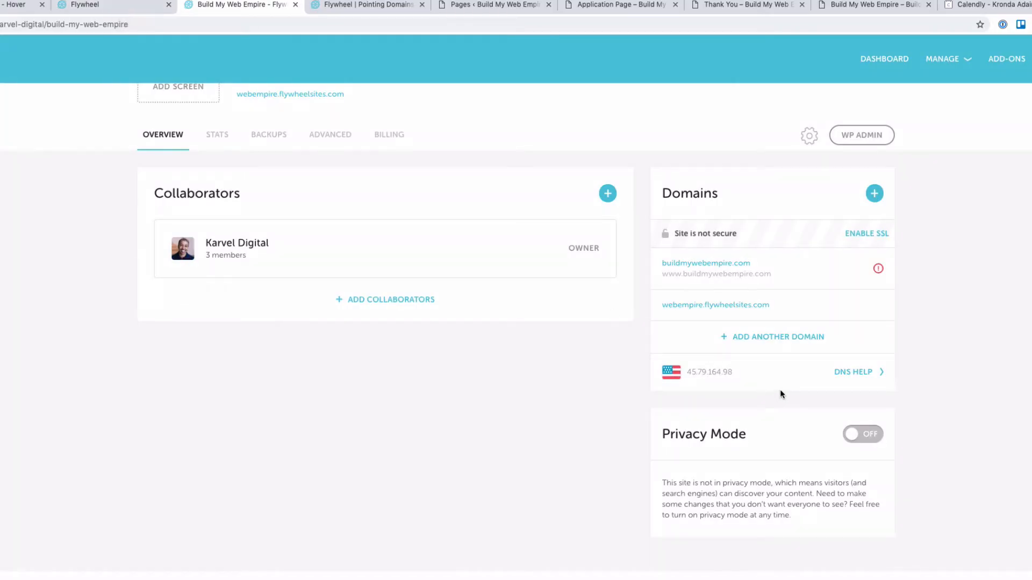
# Copy the site's IP address 45.79.164.98 from the new domain's options
pyautogui.click(879, 270)
pyautogui.click(877, 270)
pyautogui.moveTo(733, 374); pyautogui.dragTo(690, 375)
pyautogui.press('super+c')
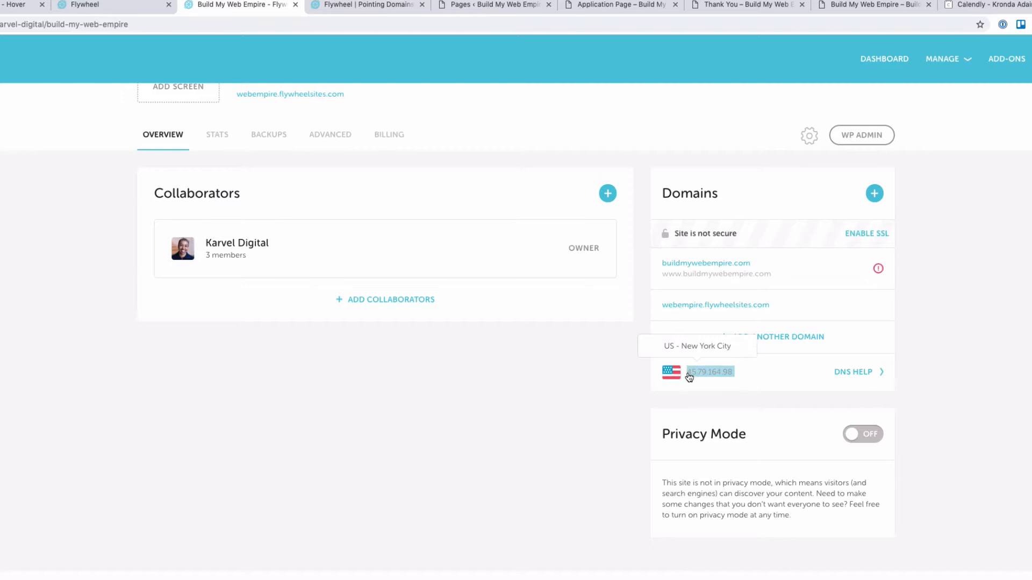
pyautogui.click(83, 57)
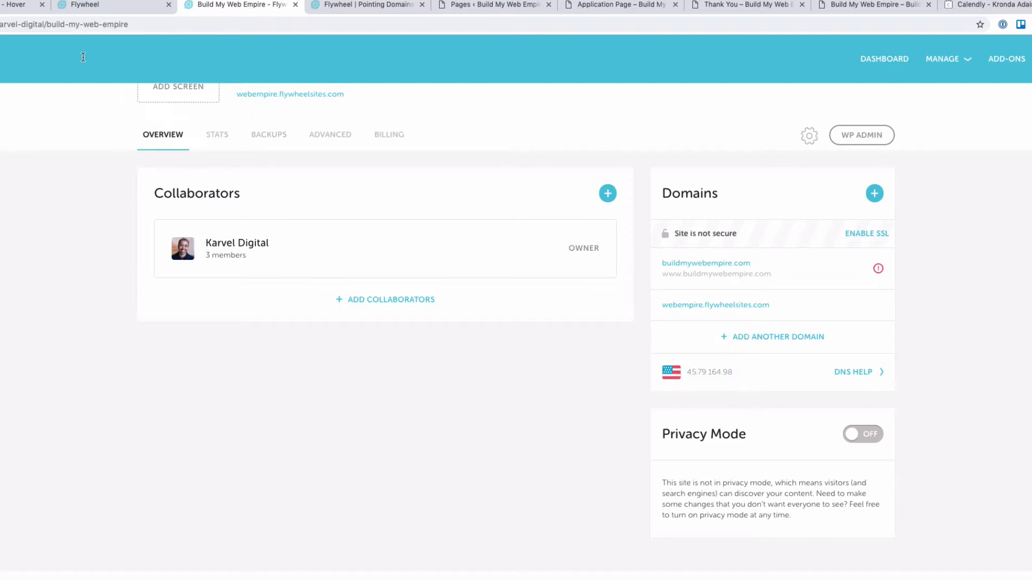
pyautogui.click(13, 5)
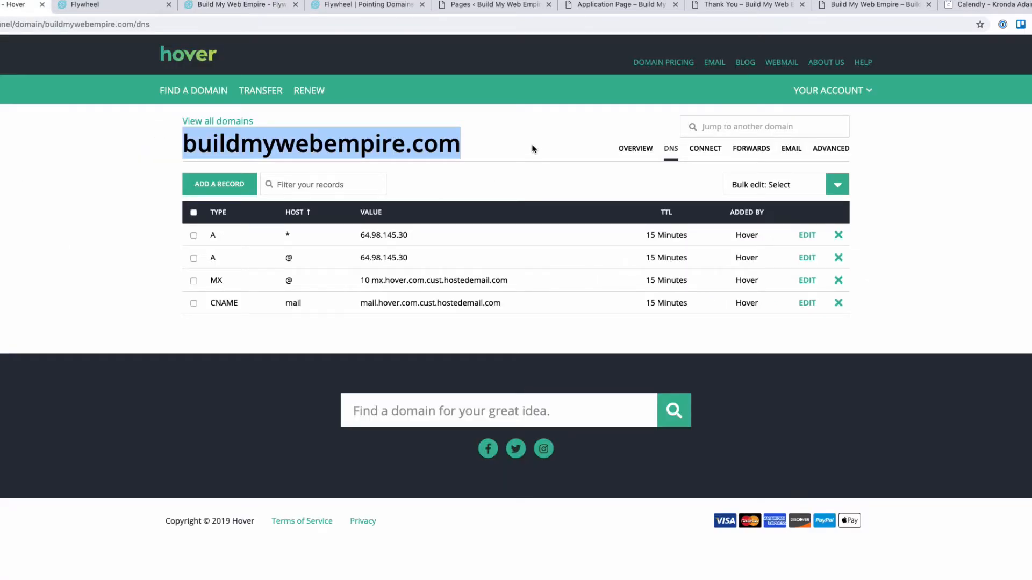
# Point both the wildcard and @ A records to 45.79.164.98, replacing 64.98.145.30
pyautogui.click(553, 146)
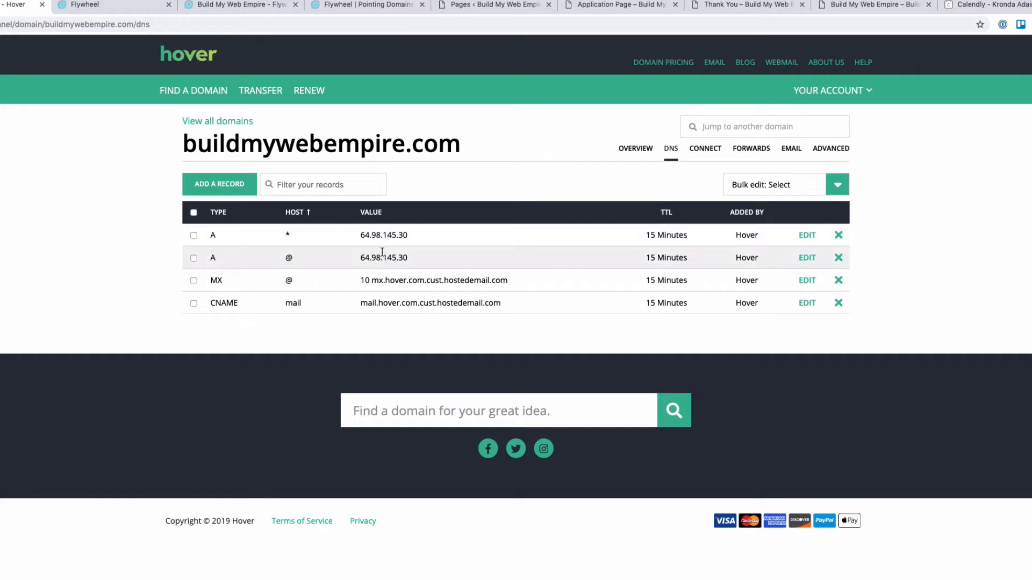
pyautogui.click(807, 235)
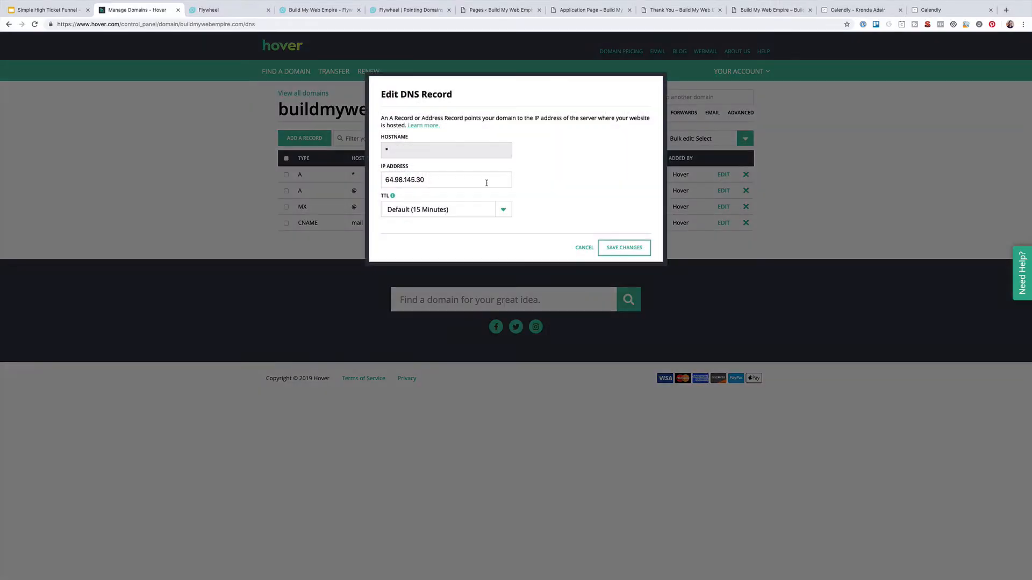
pyautogui.click(457, 181)
pyautogui.press('super+a')
pyautogui.press('super+v')
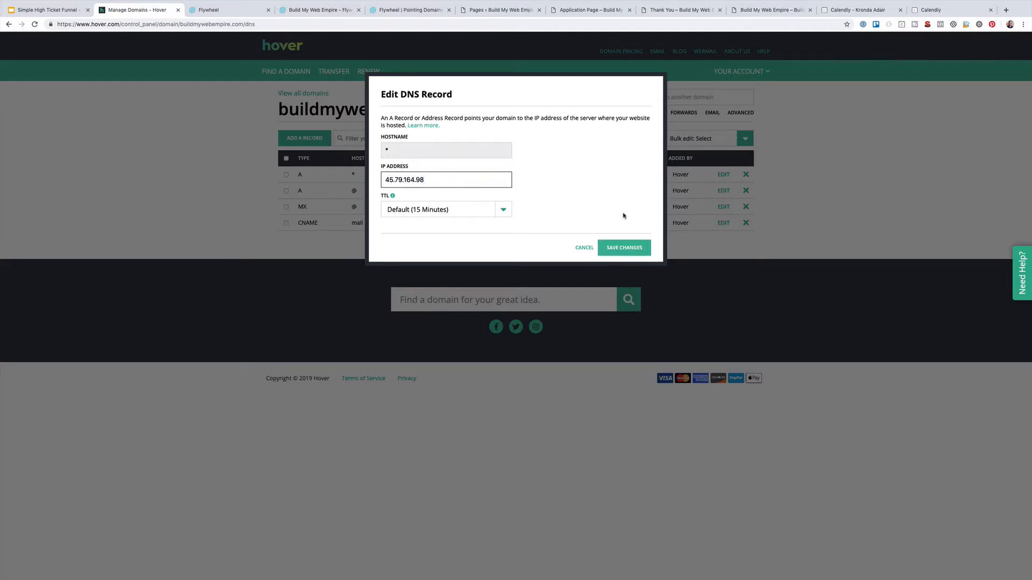
pyautogui.click(623, 249)
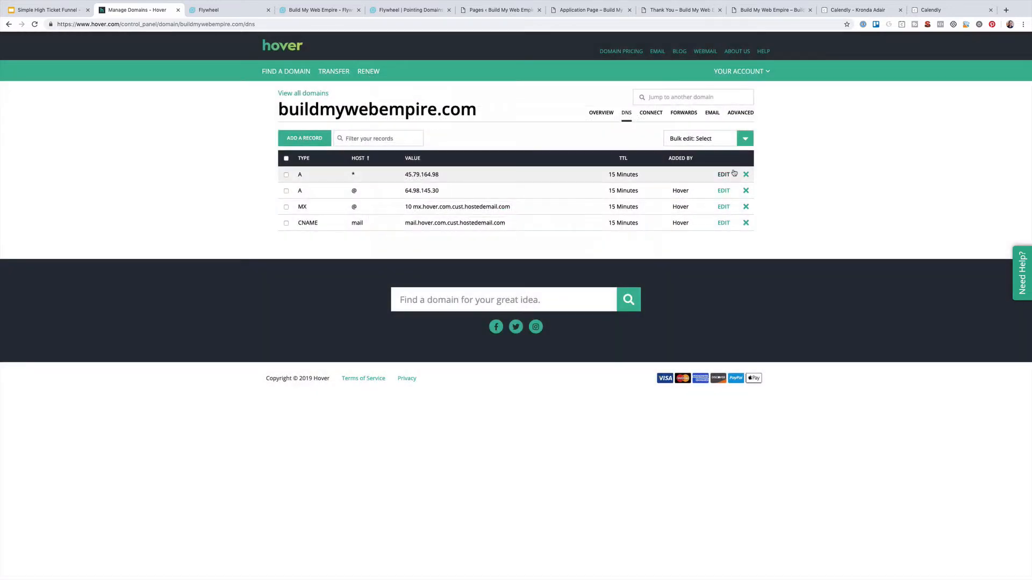
pyautogui.click(724, 192)
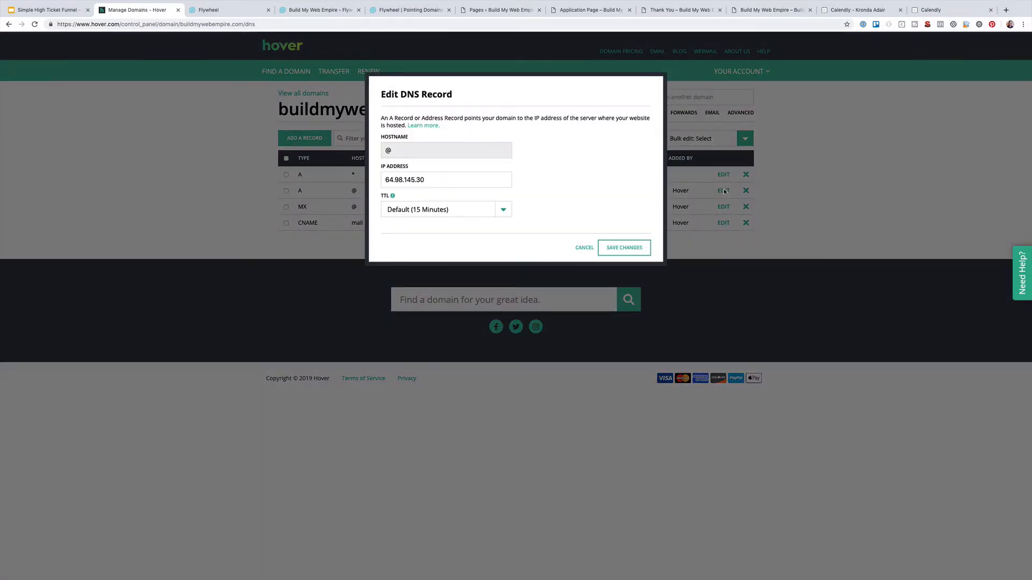
pyautogui.click(440, 182)
pyautogui.moveTo(440, 181); pyautogui.dragTo(376, 179)
pyautogui.hotkey('ctrl', 'v')
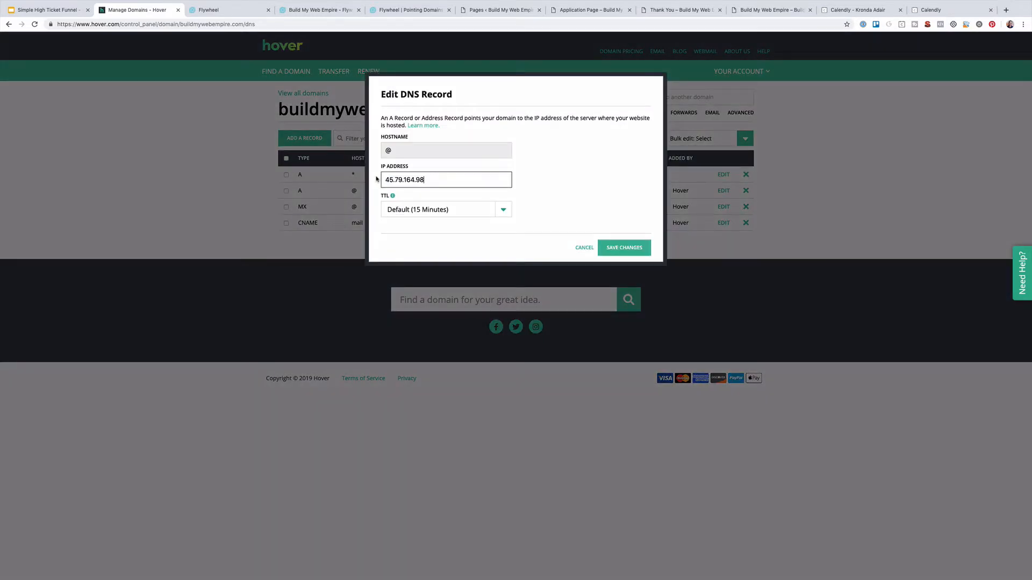
pyautogui.click(616, 251)
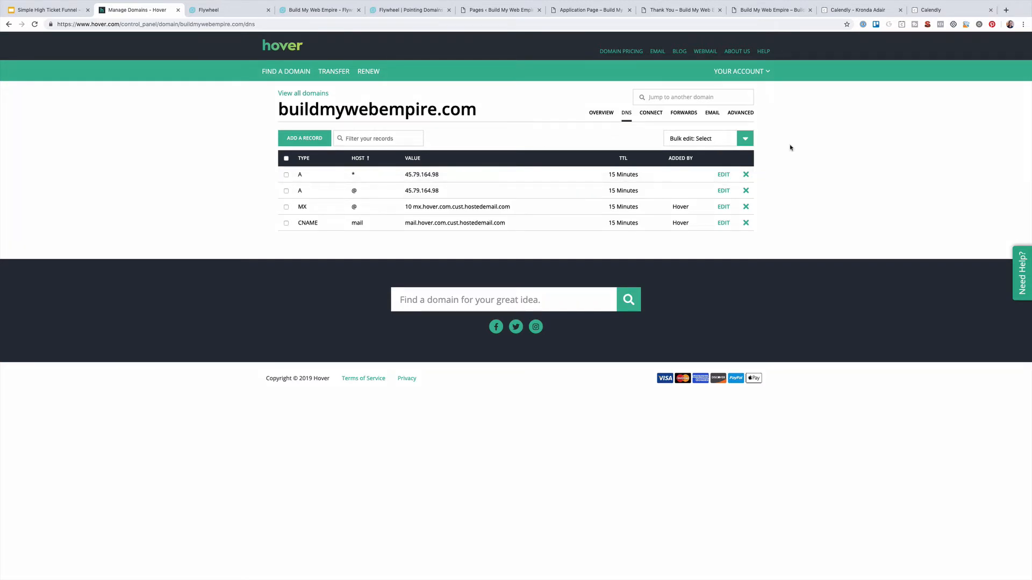
# Add a CNAME record with hostname www targeting buildmywebempire.com
pyautogui.click(303, 140)
pyautogui.click(437, 139)
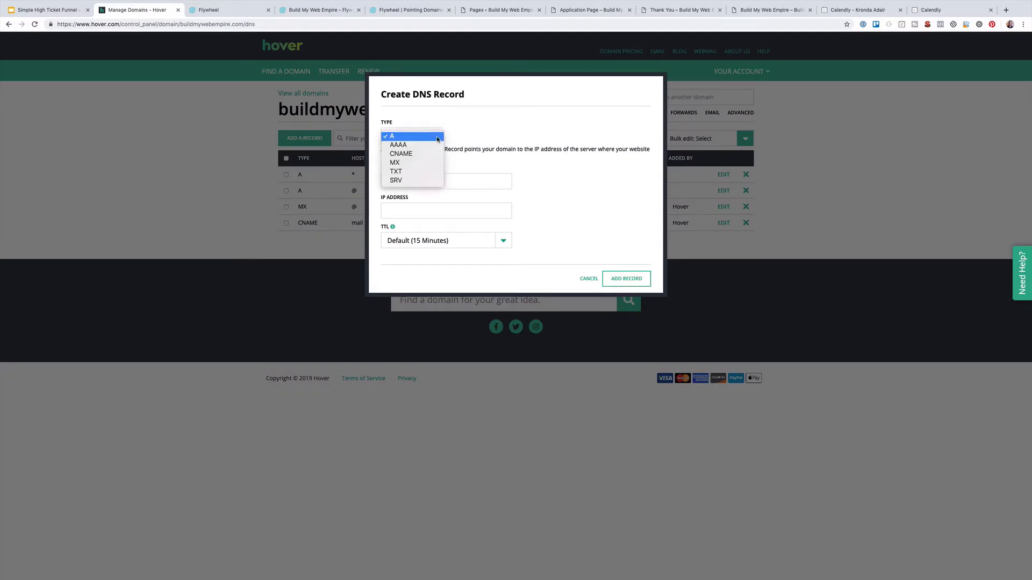
pyautogui.click(425, 153)
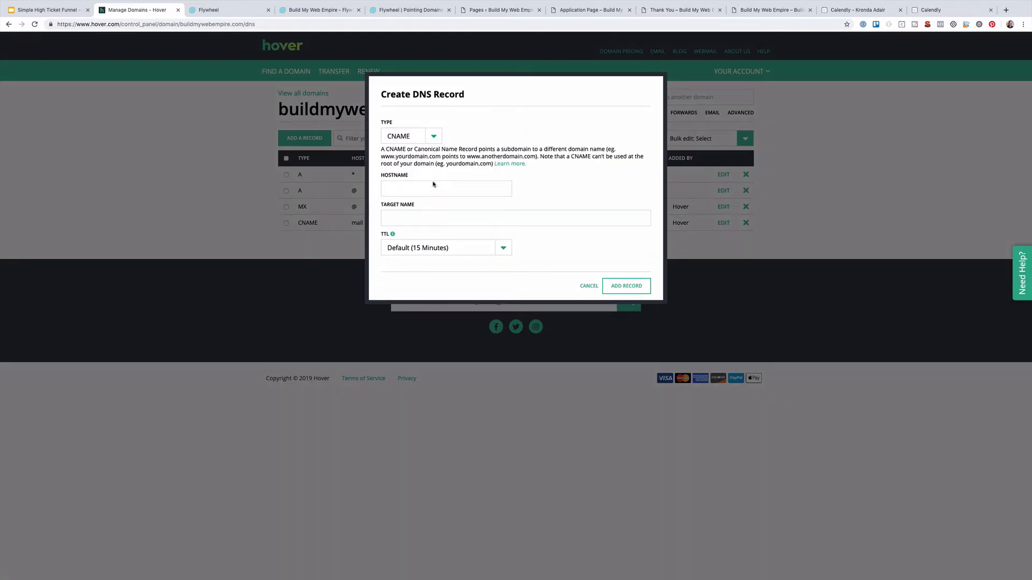
pyautogui.click(402, 190)
pyautogui.click(390, 220)
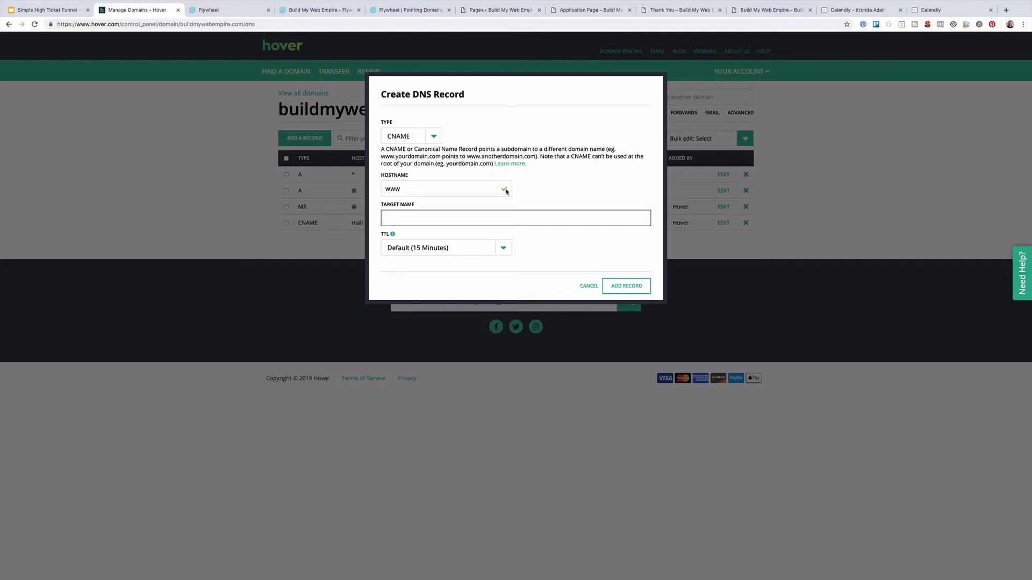
pyautogui.press('alt+super+c')
pyautogui.press('Down')
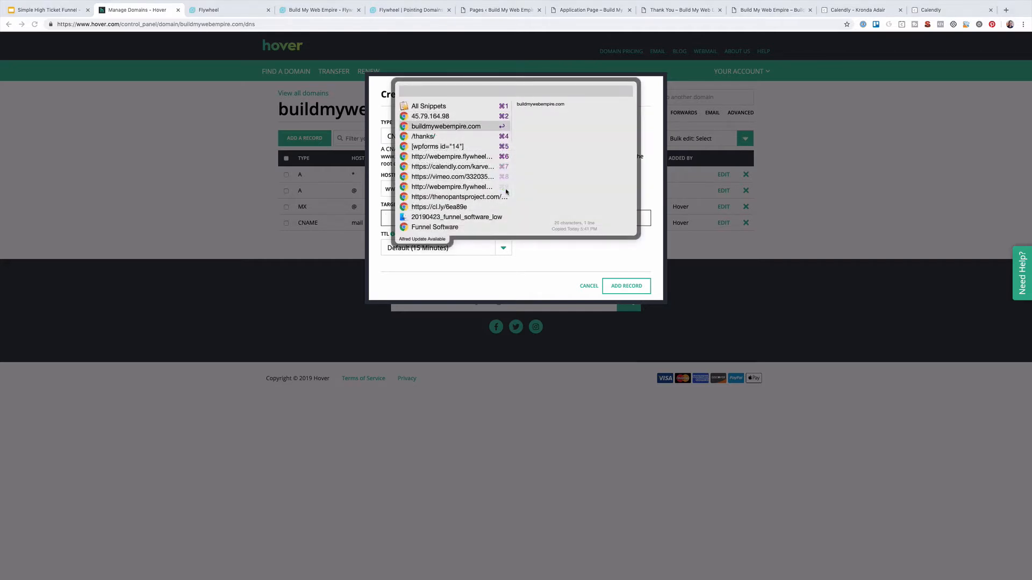
pyautogui.press('Return')
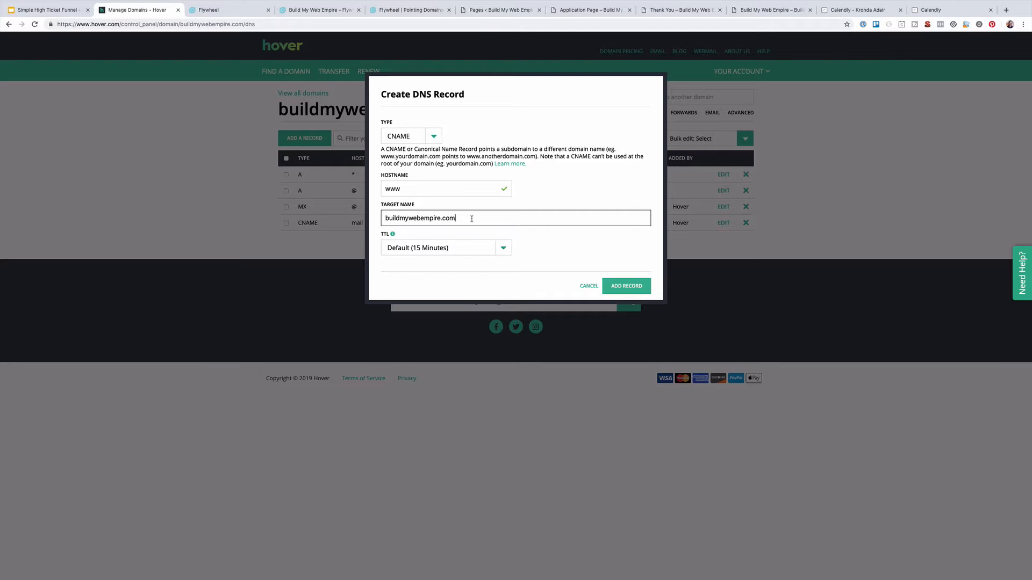
pyautogui.click(641, 291)
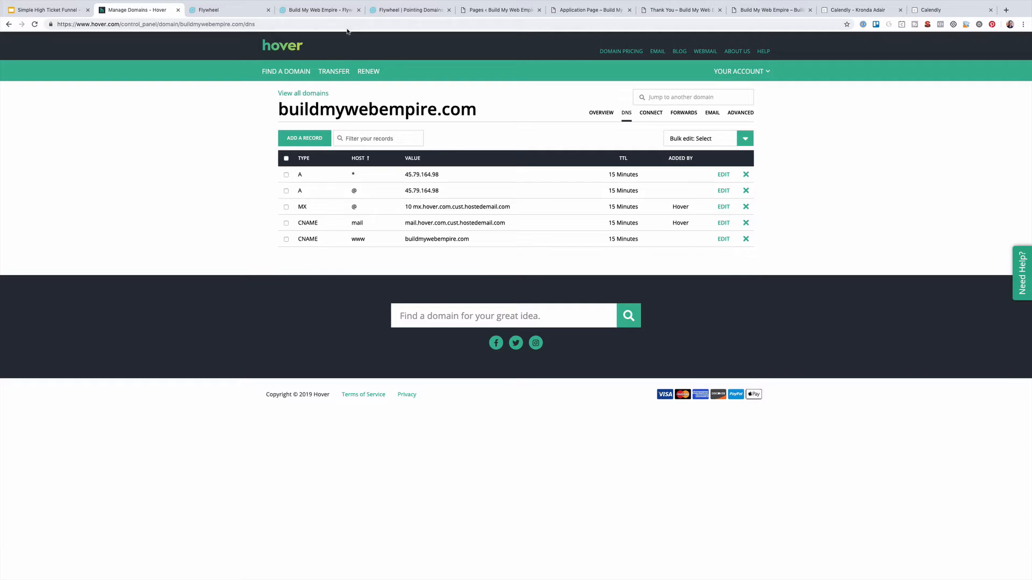
# Reload the Flywheel site overview and run Check DNS status for buildmywebempire.com
pyautogui.click(311, 12)
pyautogui.press('super+r')
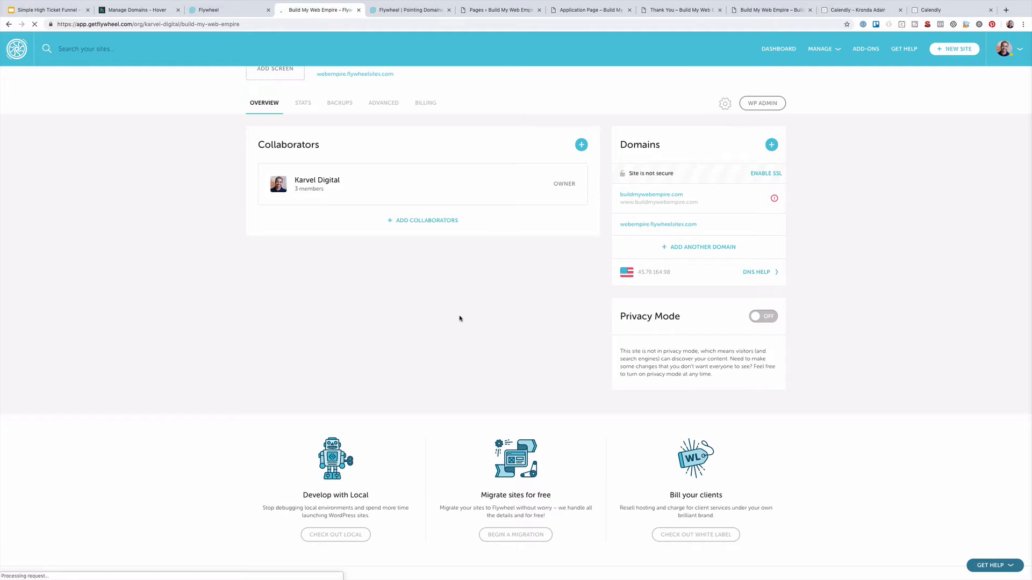
pyautogui.click(774, 200)
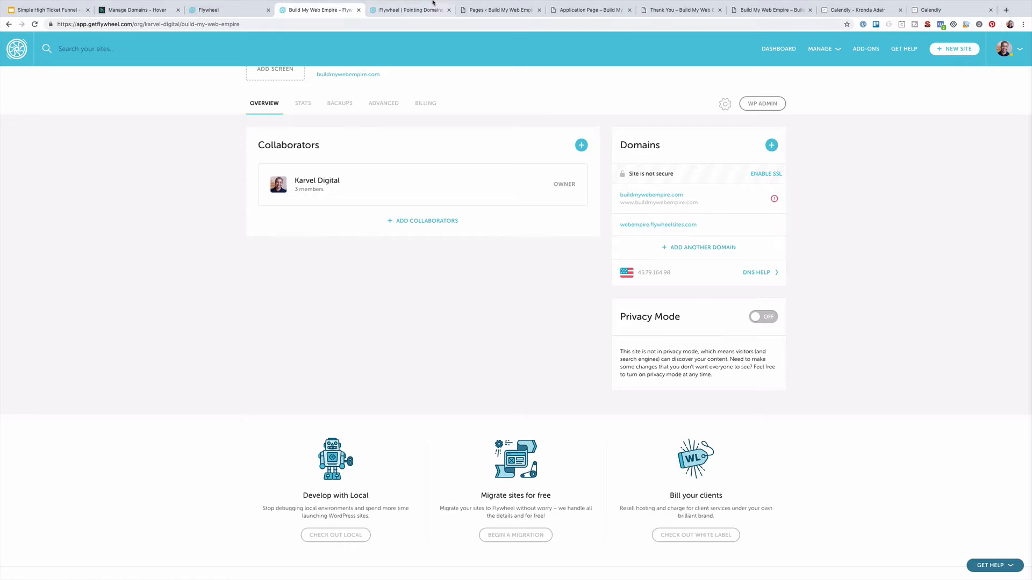
pyautogui.click(402, 12)
pyautogui.click(316, 7)
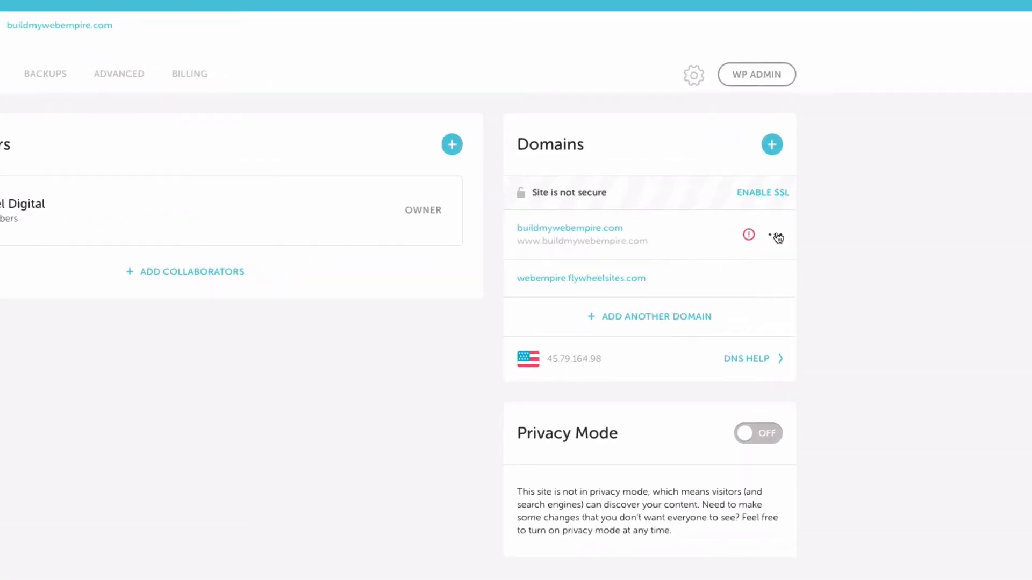
pyautogui.click(777, 235)
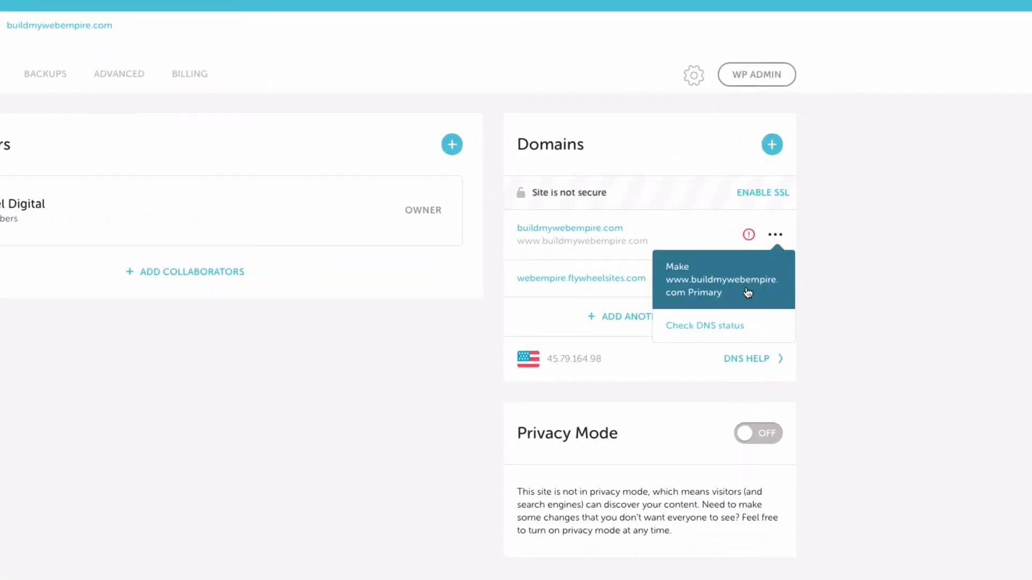
pyautogui.click(704, 326)
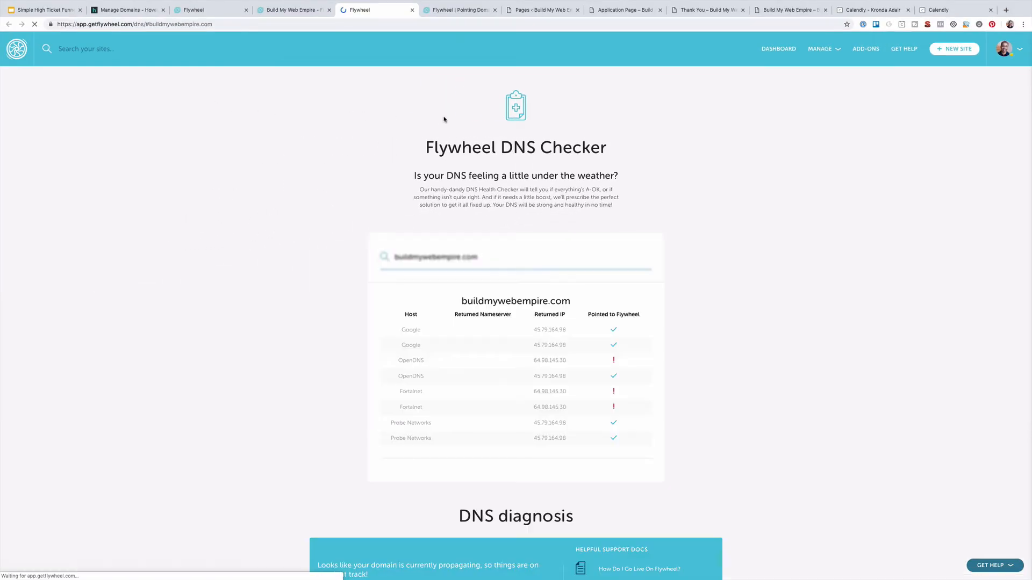
# Review the www DNS Checker results, then start typing buildmywebempire.com in a new tab
pyautogui.scroll(-2, 532, 360)
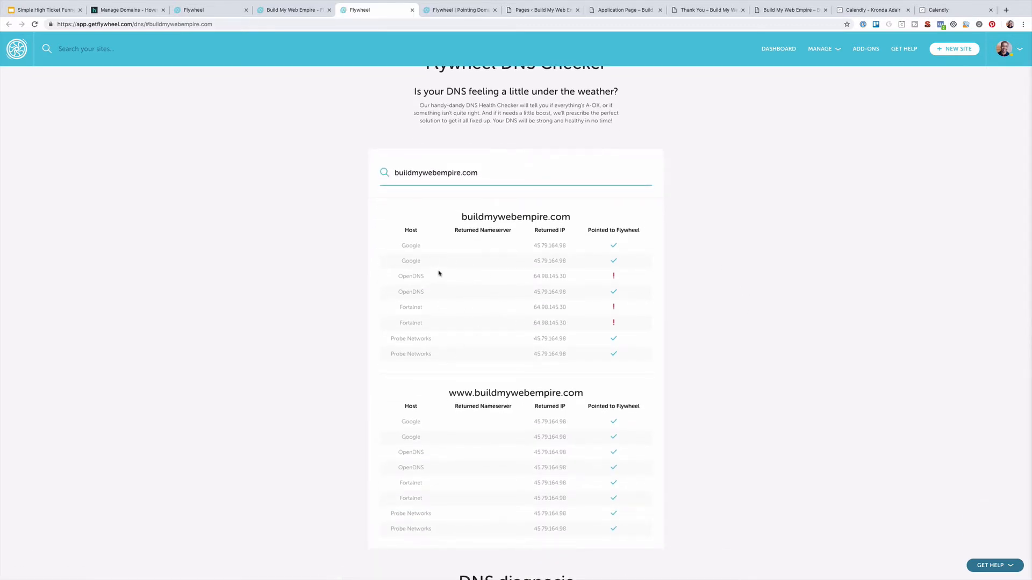
pyautogui.scroll(-2, 418, 293)
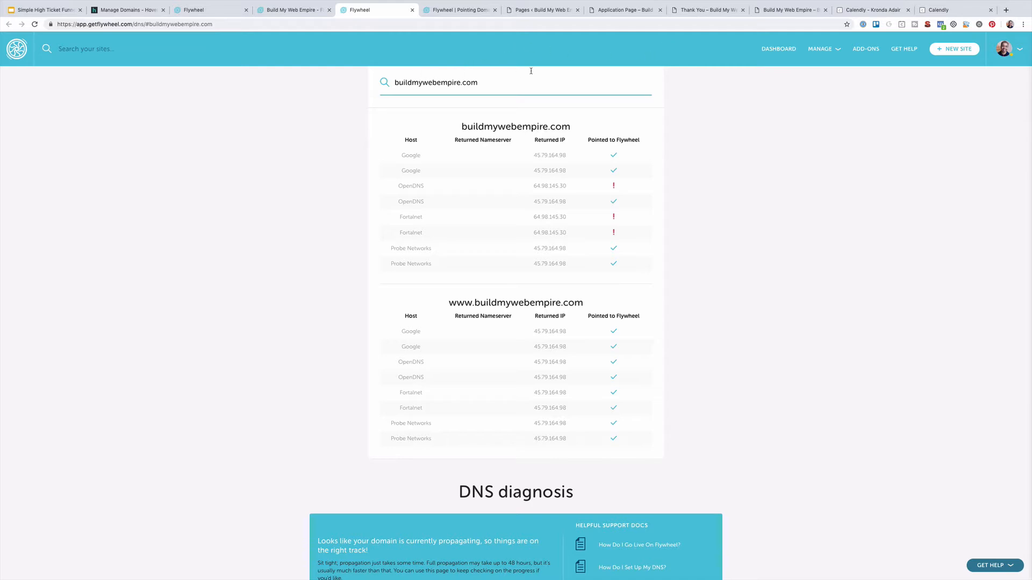
pyautogui.press('super+t')
pyautogui.write('buildmy')
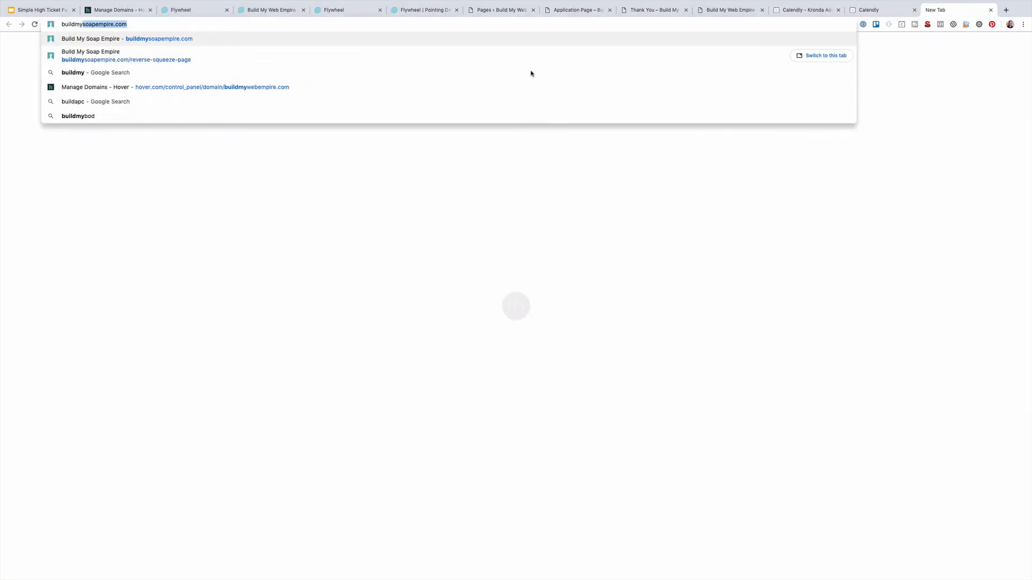
pyautogui.write('webempire.c')
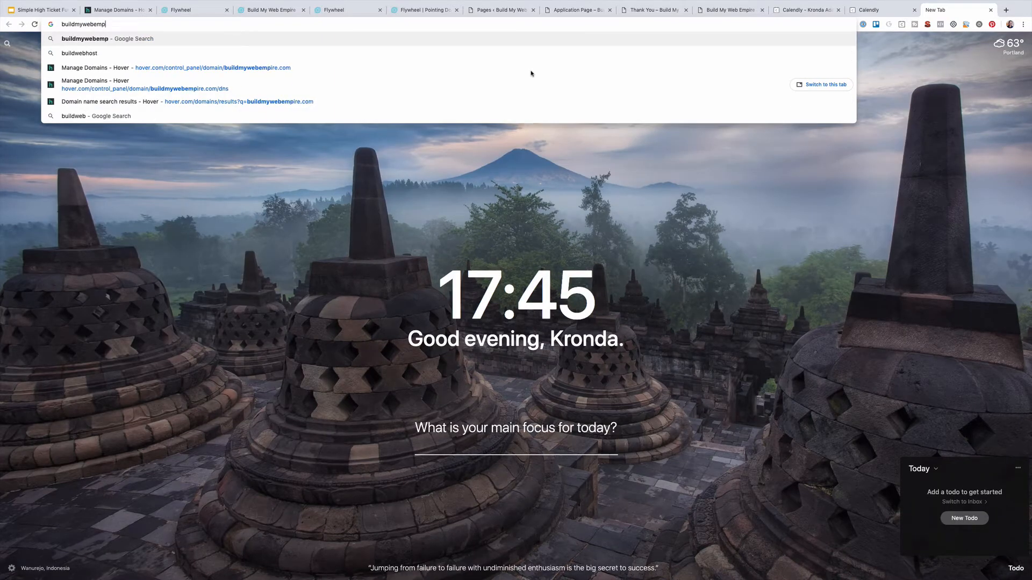
pyautogui.write('om')
# Load buildmywebempire.com in Chrome to see the live WordPress site with its Hello world! post
pyautogui.press('Return')
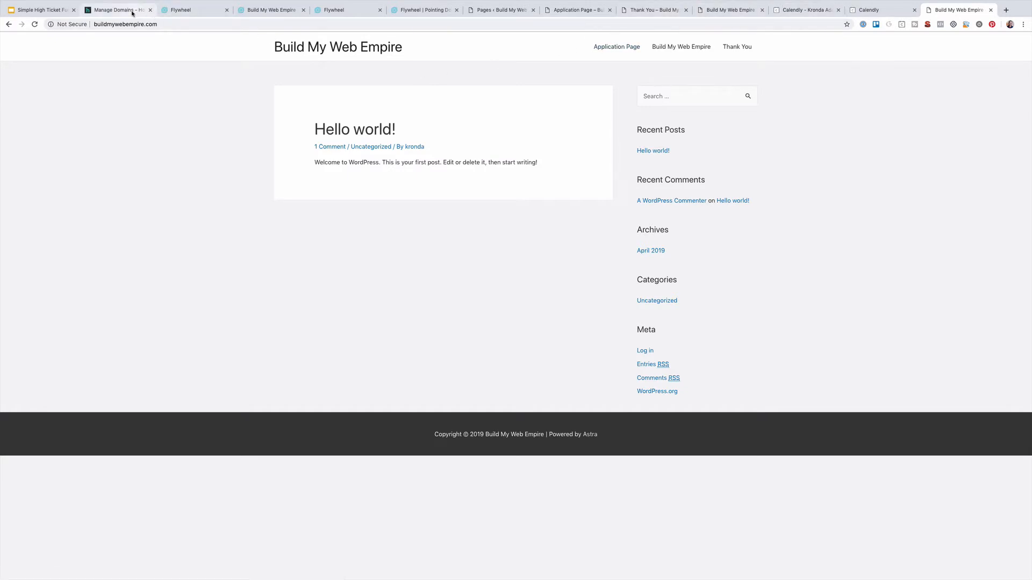
# In Reading Settings, choose A static page with Build My Web Empire as Homepage and save
pyautogui.click(497, 11)
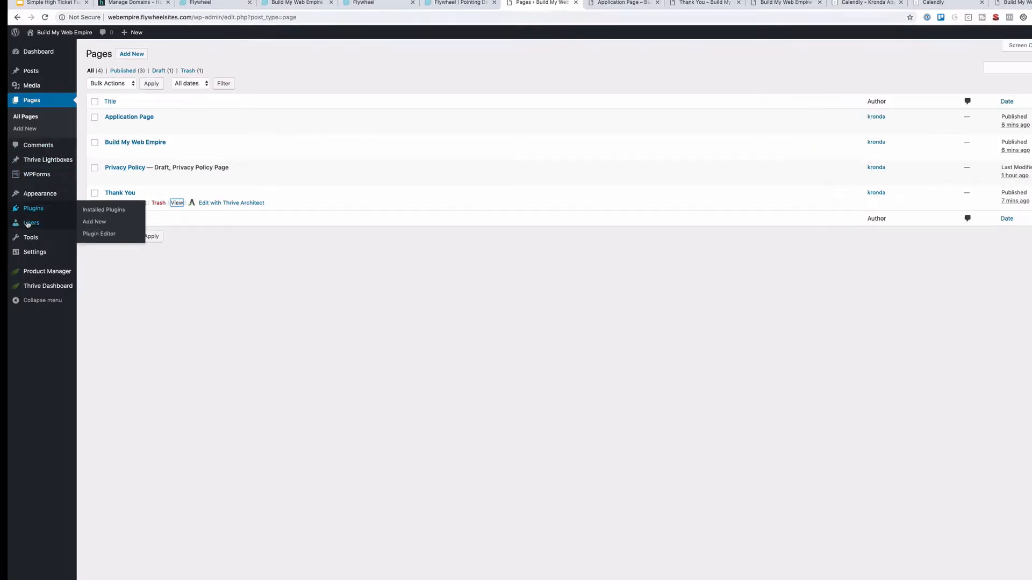
pyautogui.moveTo(32, 256)
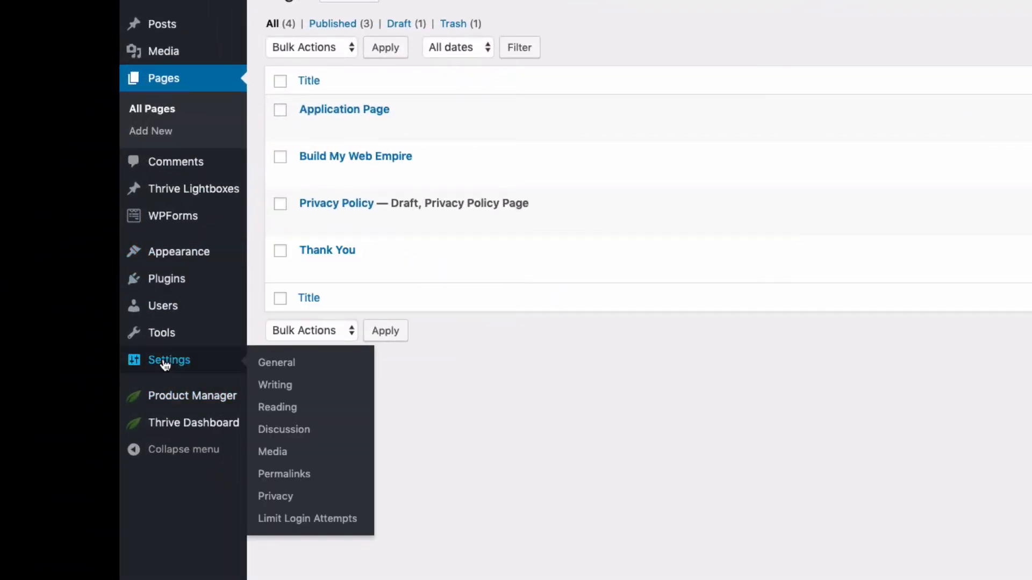
pyautogui.click(165, 364)
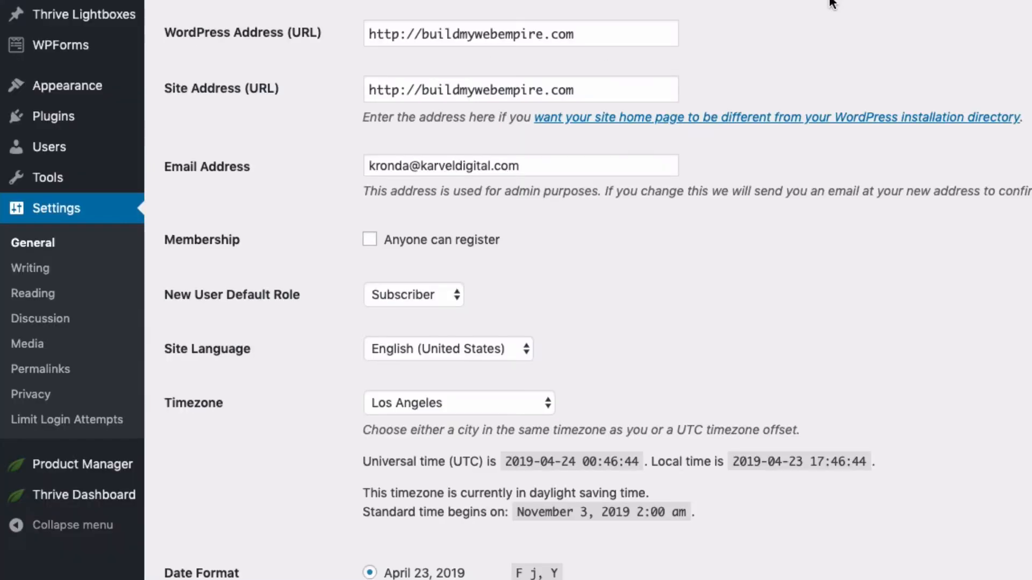
pyautogui.scroll(-3, 253, 272)
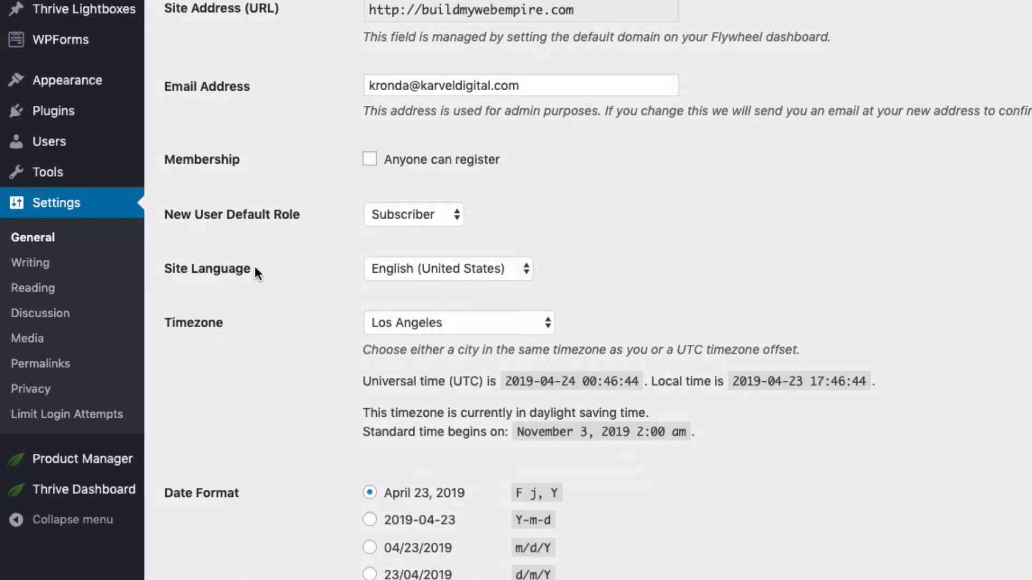
pyautogui.click(41, 370)
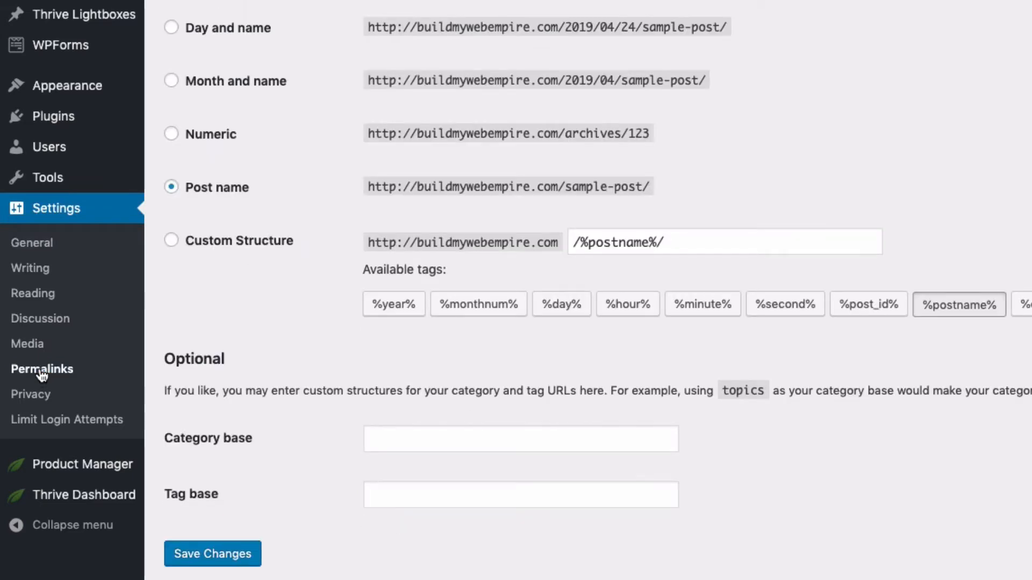
pyautogui.click(34, 299)
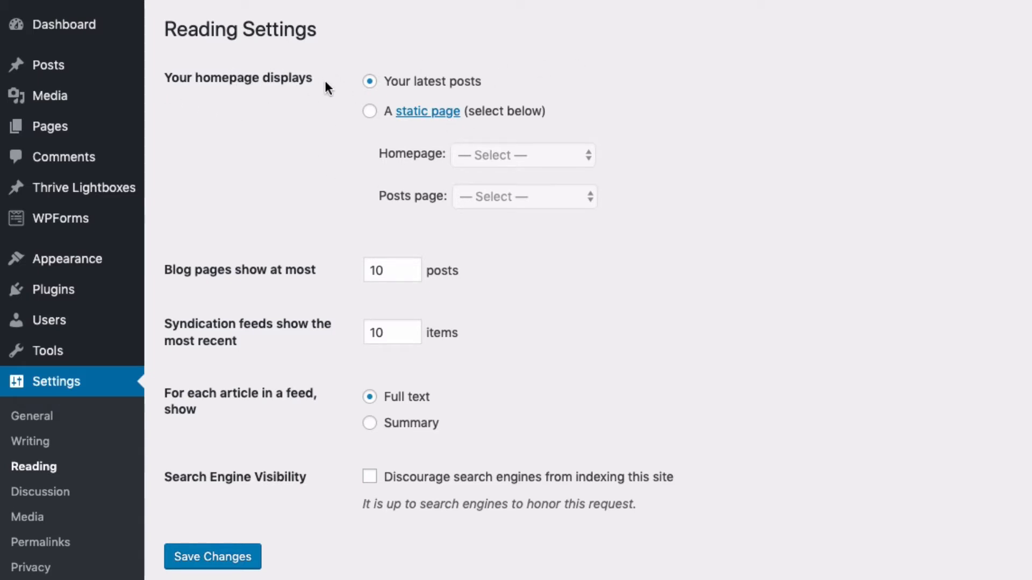
pyautogui.click(370, 113)
pyautogui.click(519, 161)
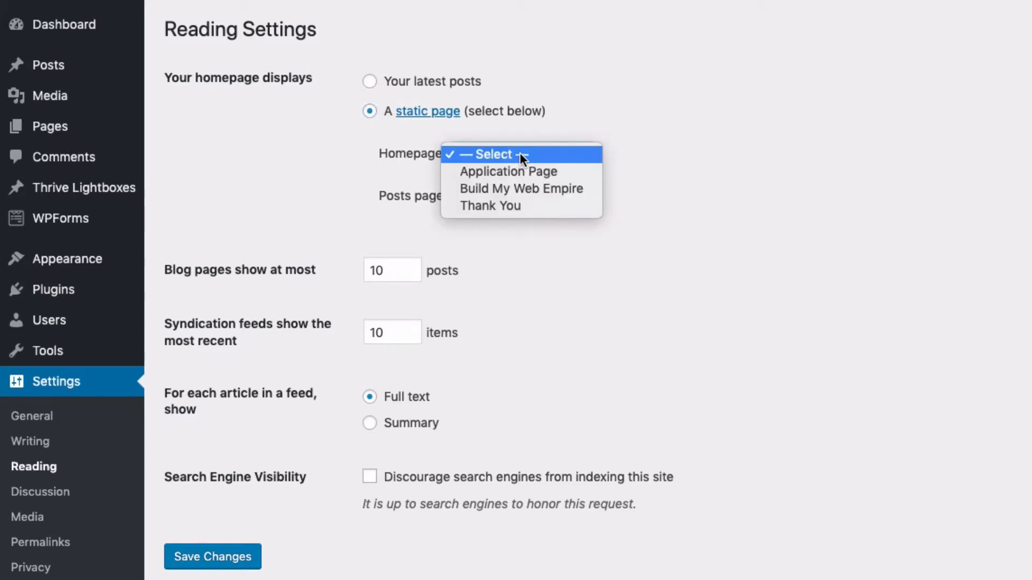
pyautogui.click(512, 188)
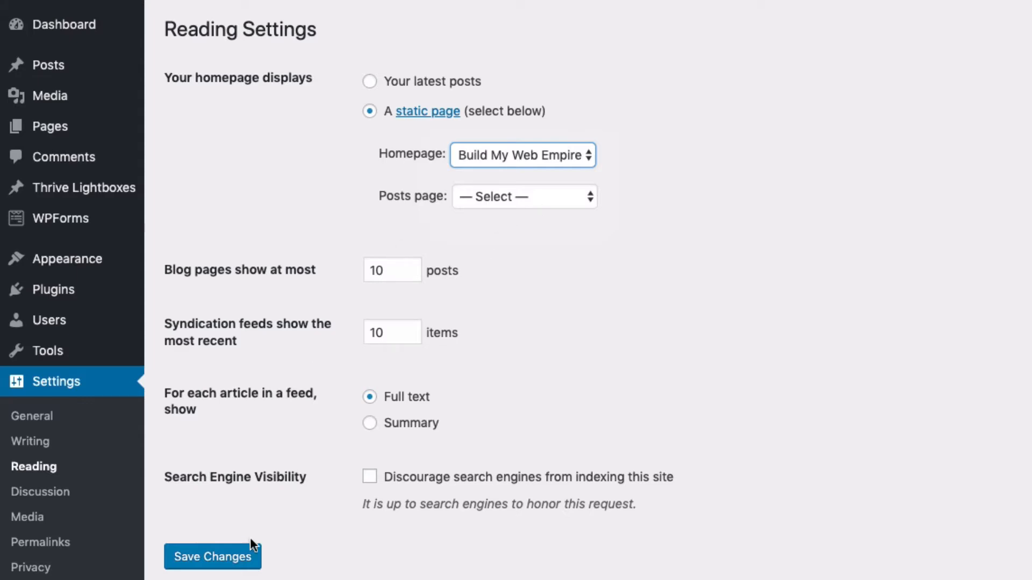
pyautogui.click(245, 556)
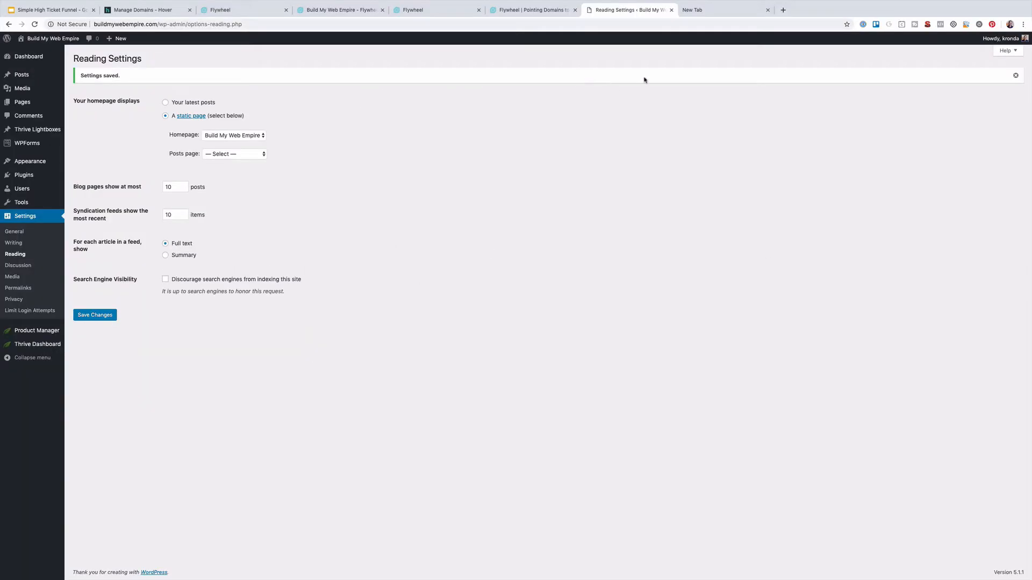
# Open buildmywebempire.com from clipboard history in the new tab and scroll through the funnel page
pyautogui.click(720, 10)
pyautogui.write('k')
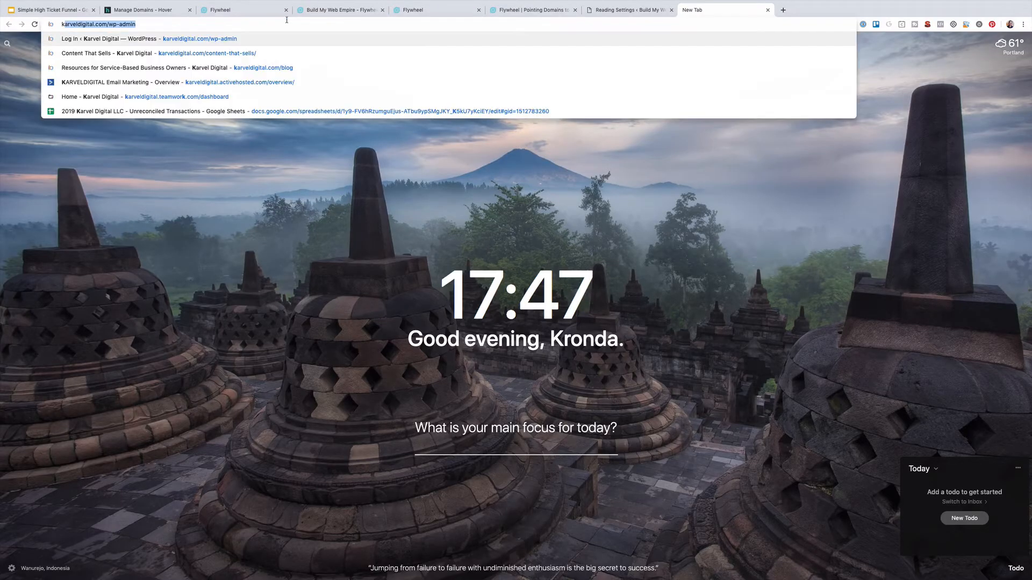
pyautogui.press('BackSpace')
pyautogui.press('BackSpace')
pyautogui.press('alt+super+c')
pyautogui.press('super+2')
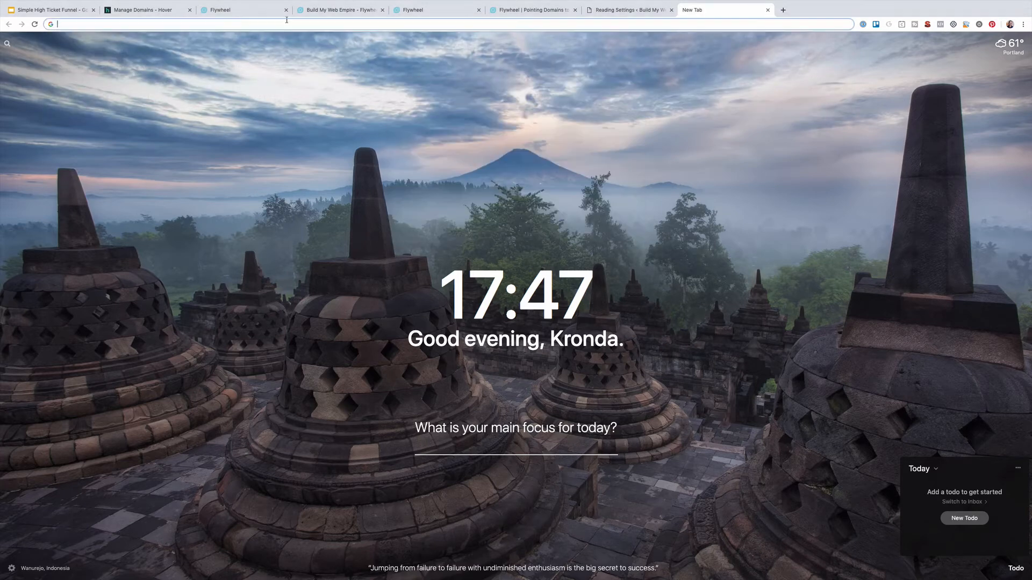
pyautogui.press('alt+super+c')
pyautogui.write('buil')
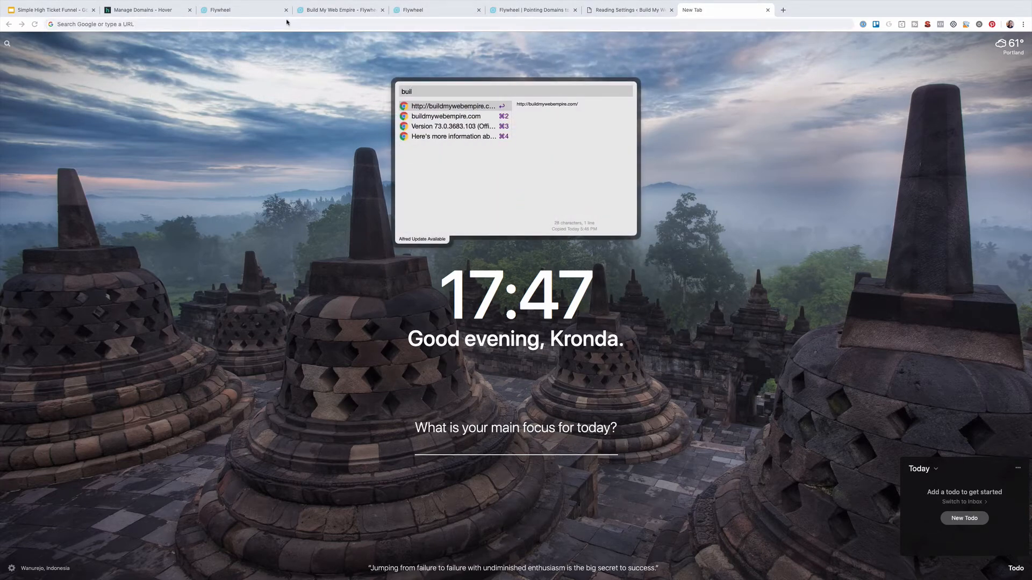
pyautogui.press('Return')
pyautogui.press('Return')
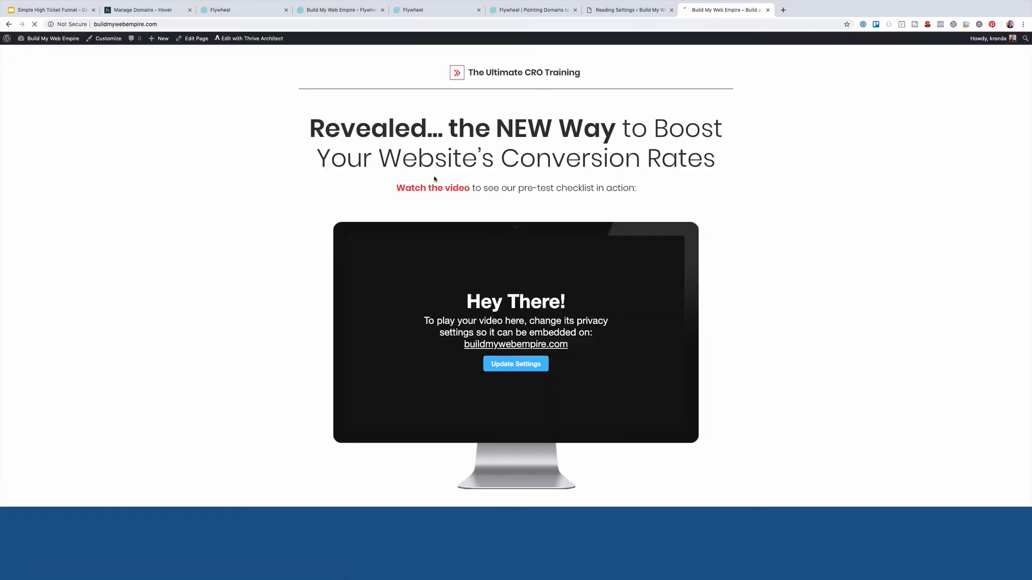
pyautogui.scroll(-5, 433, 178)
pyautogui.scroll(-10, 434, 179)
pyautogui.click(237, 42)
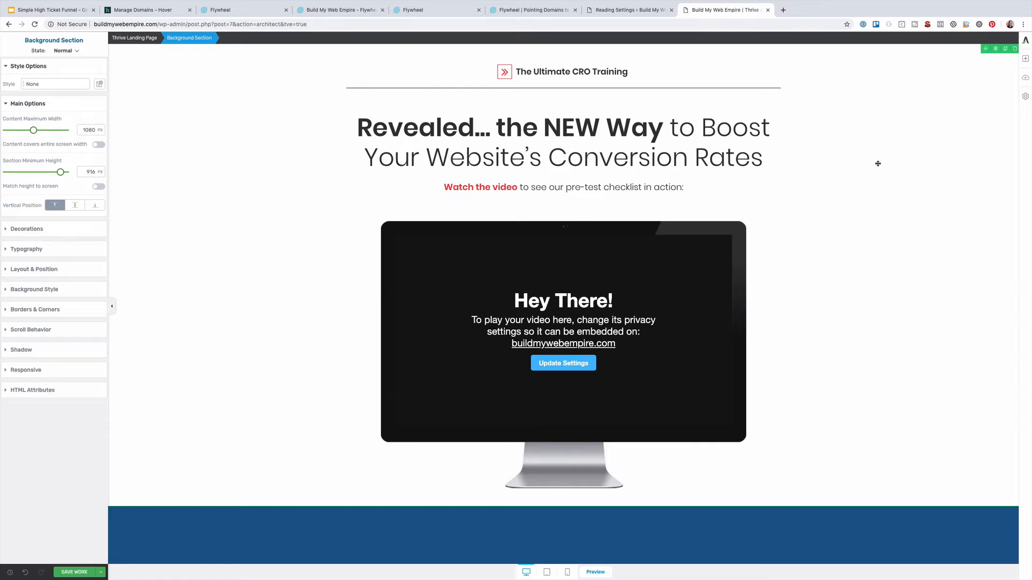
pyautogui.scroll(-5, 877, 164)
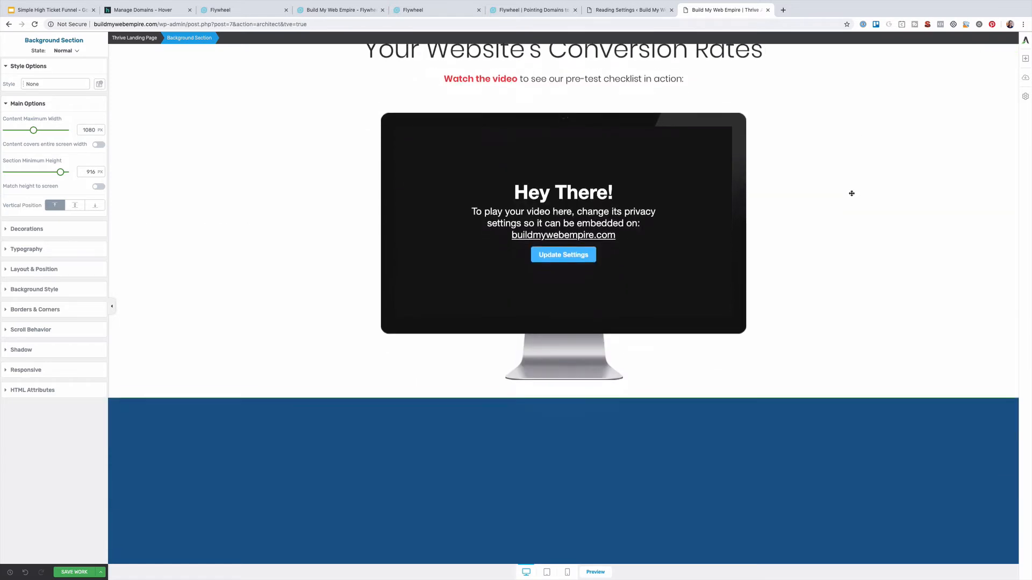
pyautogui.scroll(-6, 851, 194)
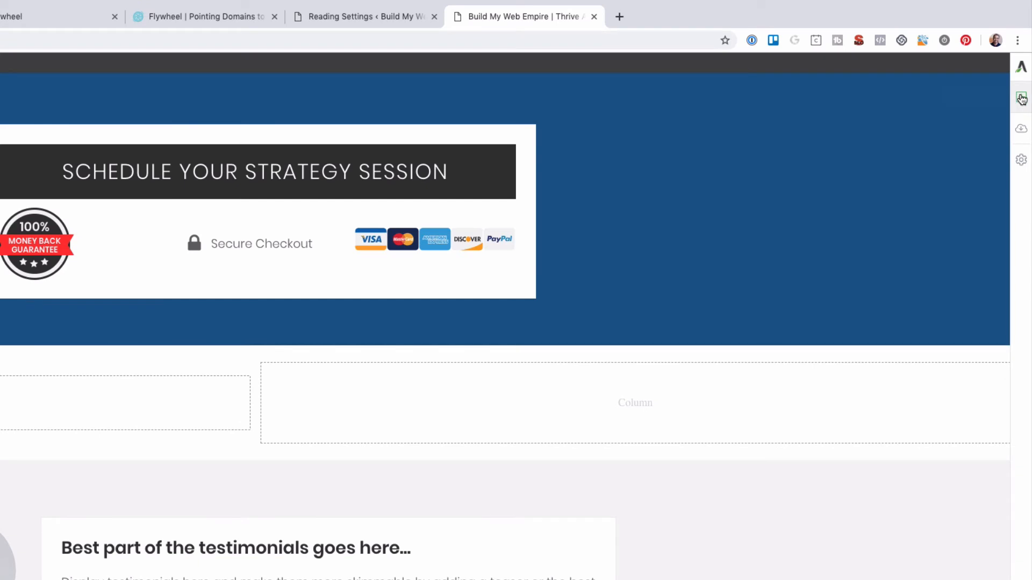
# Add a Lead Generation form below the Schedule Your Strategy Session section
pyautogui.click(1022, 86)
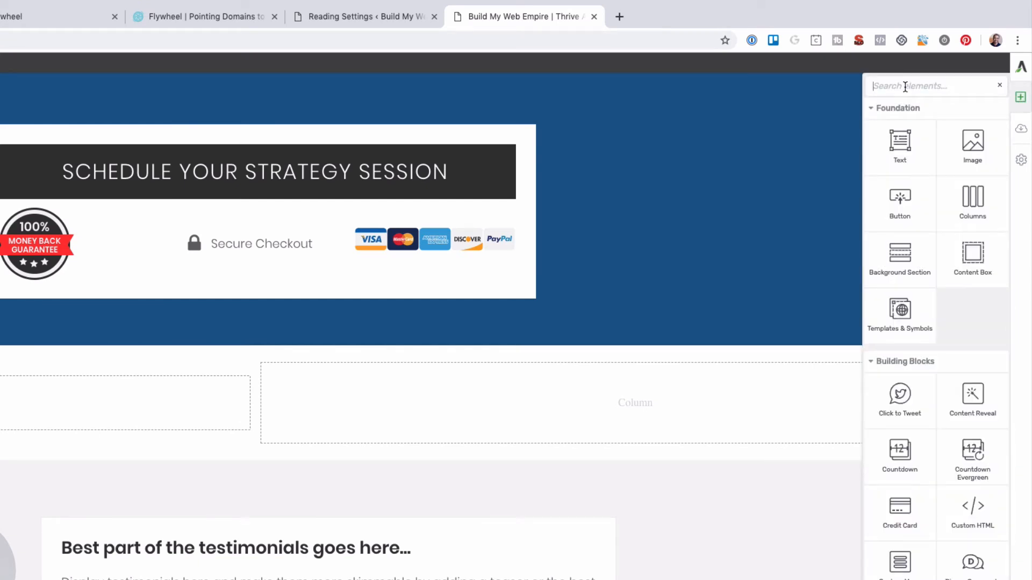
pyautogui.write('lead')
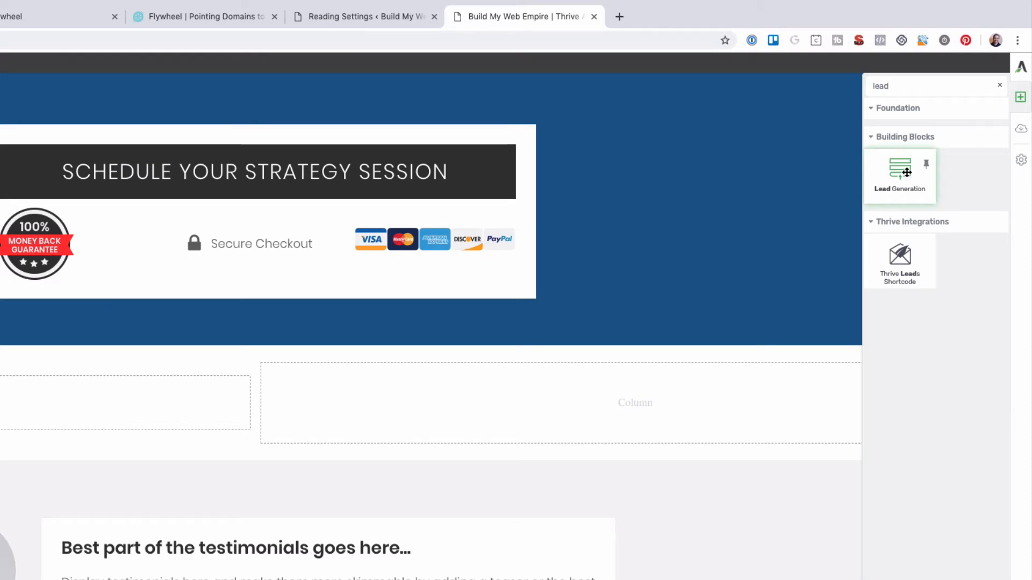
pyautogui.moveTo(906, 172); pyautogui.dragTo(579, 215)
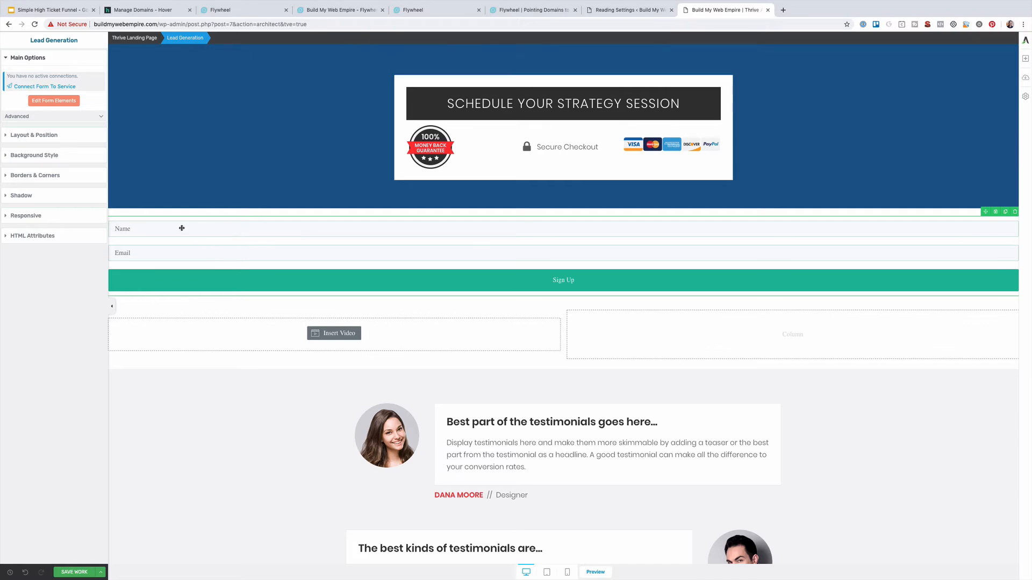
# Change the form's Sign Up button text to Subscribe at 33 px font size
pyautogui.click(51, 102)
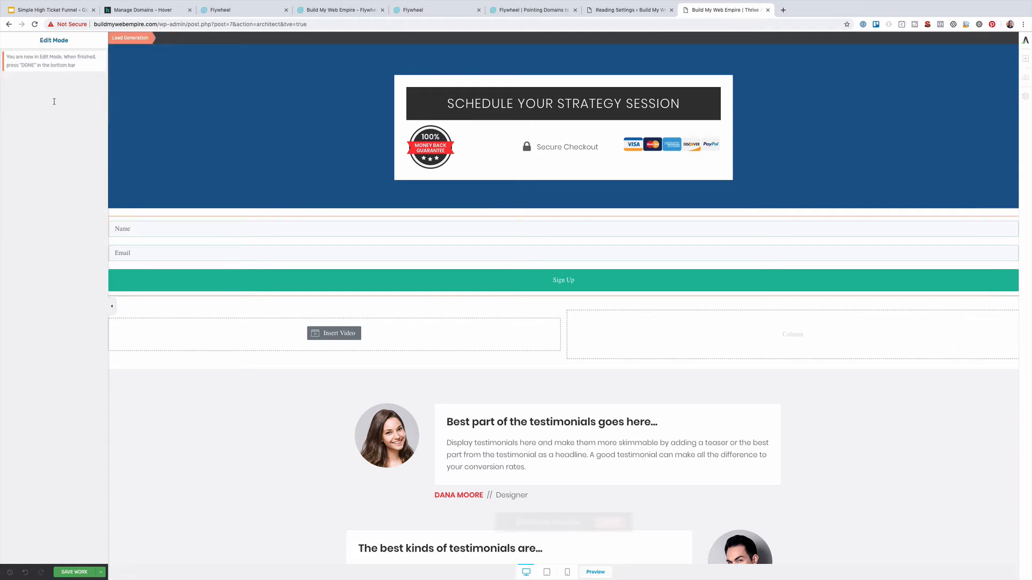
pyautogui.click(350, 282)
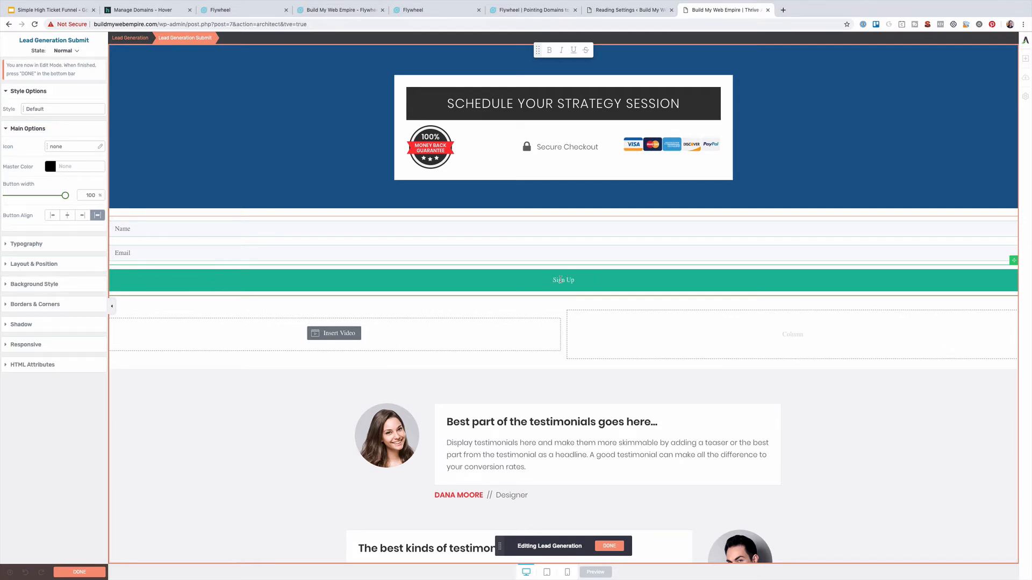
pyautogui.tripleClick(568, 280)
pyautogui.write('Subscribe')
pyautogui.hotkey('ctrl', 'a')
pyautogui.click(27, 244)
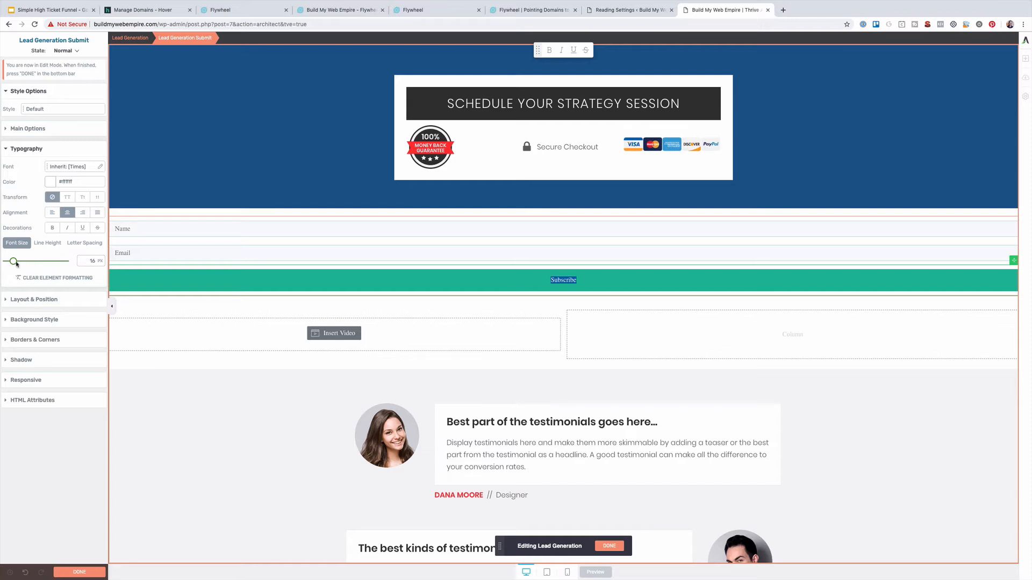
pyautogui.moveTo(10, 262); pyautogui.dragTo(20, 261)
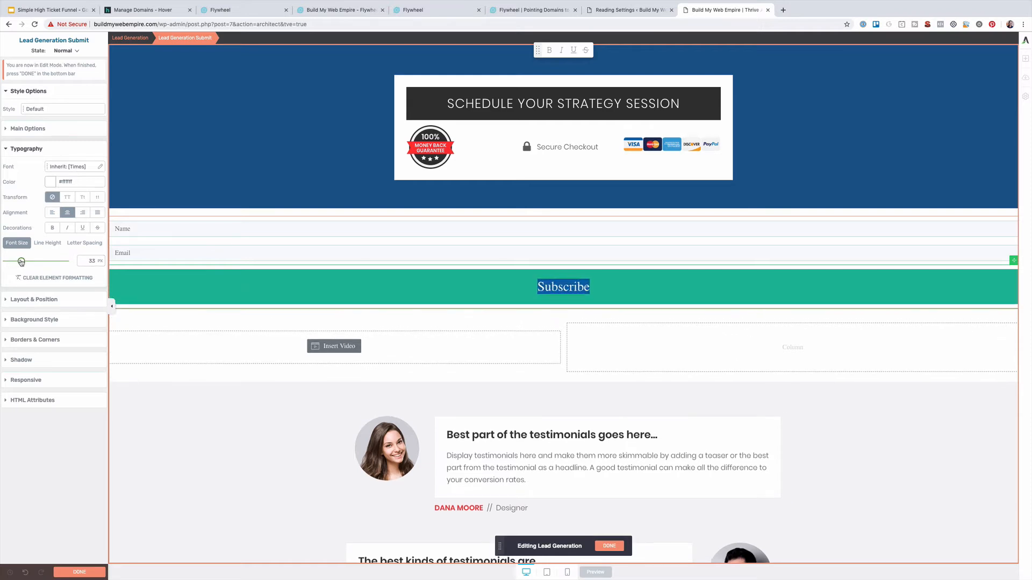
pyautogui.click(208, 254)
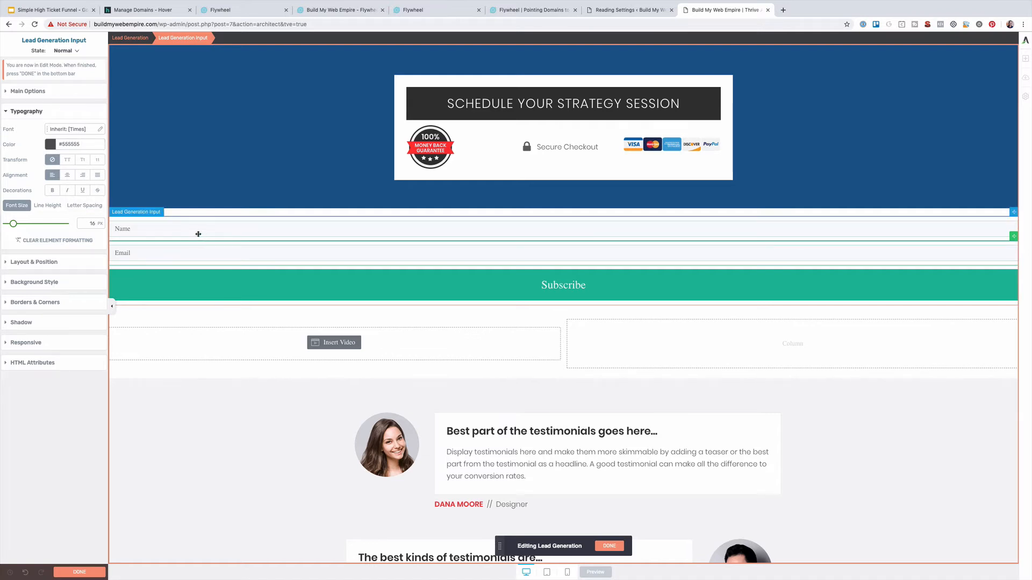
pyautogui.click(610, 546)
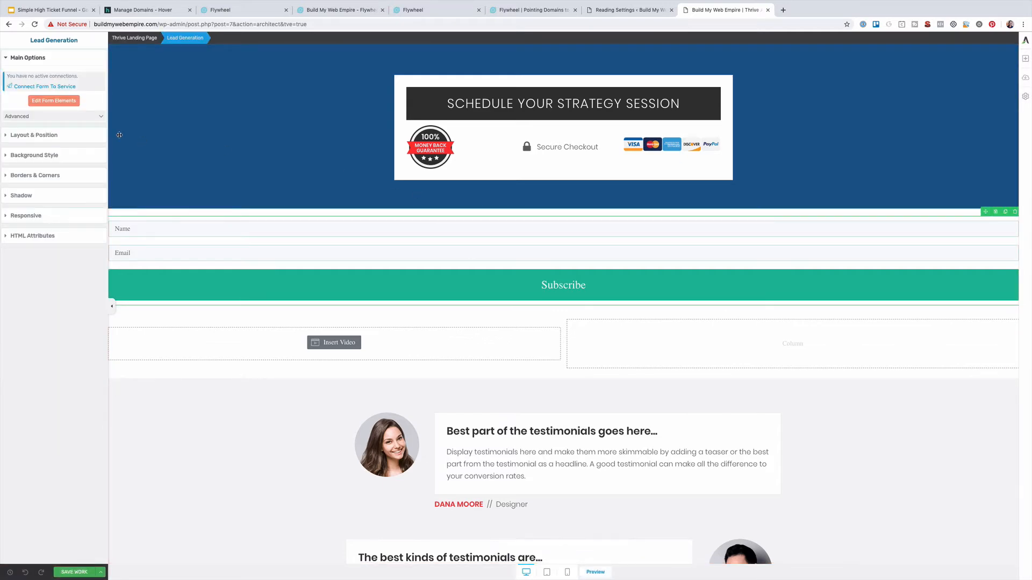
# Connect the form to ActiveCampaign, tagging new contacts '[Form] Build My Web Empire'
pyautogui.click(49, 86)
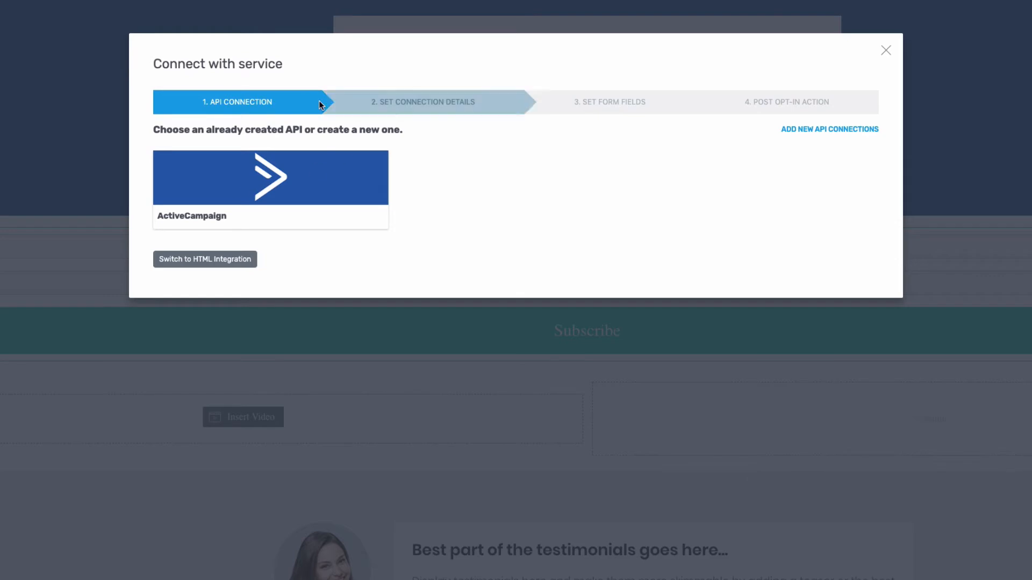
pyautogui.click(265, 191)
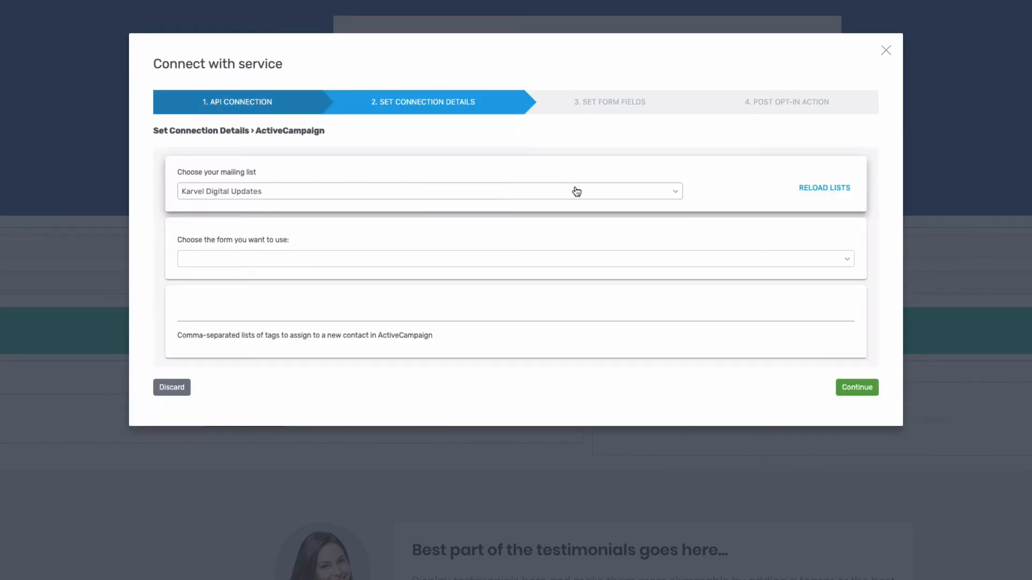
pyautogui.click(320, 259)
pyautogui.click(316, 237)
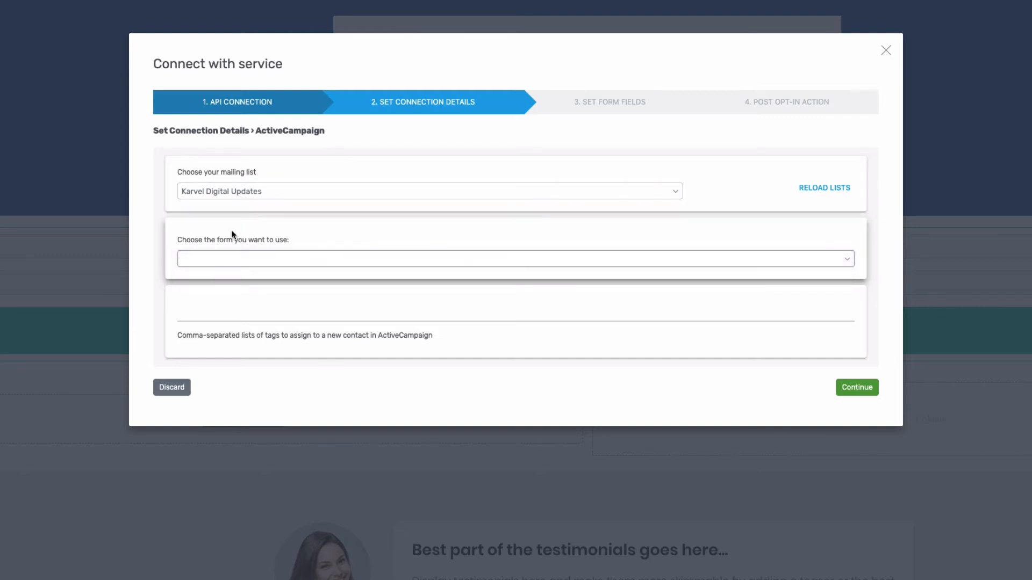
pyautogui.click(293, 316)
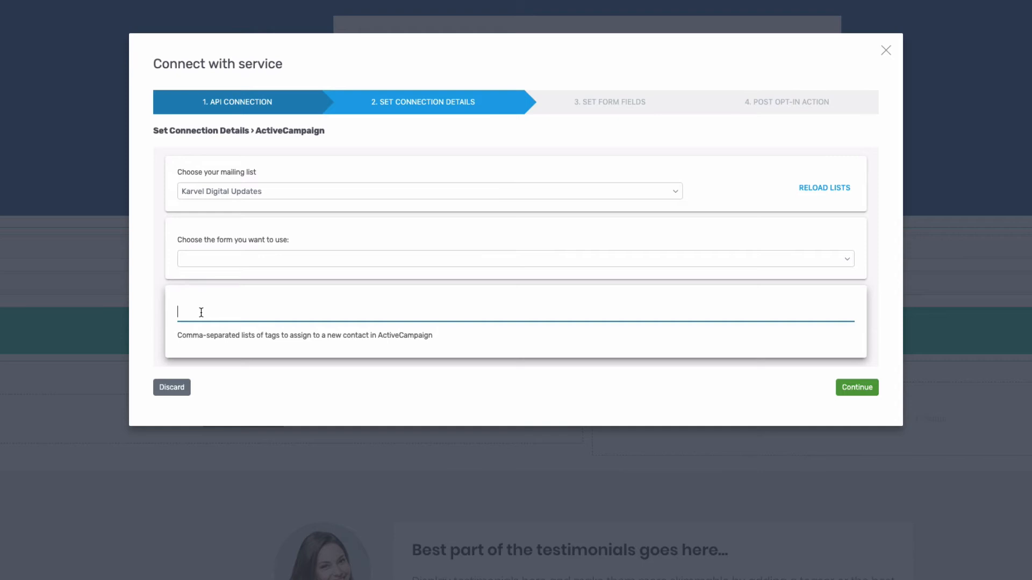
pyautogui.write('[Form] Build My Web Empire')
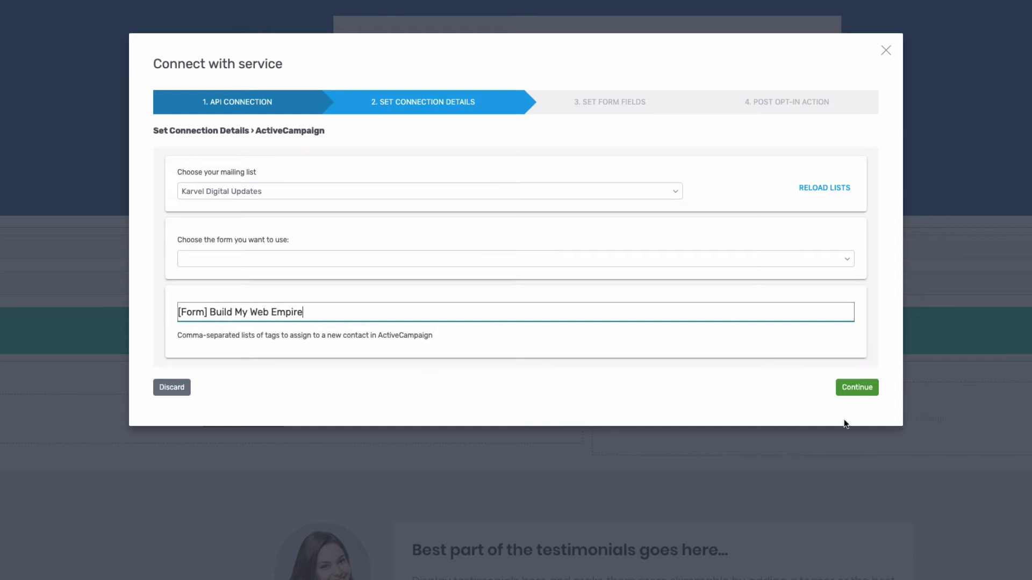
pyautogui.click(857, 387)
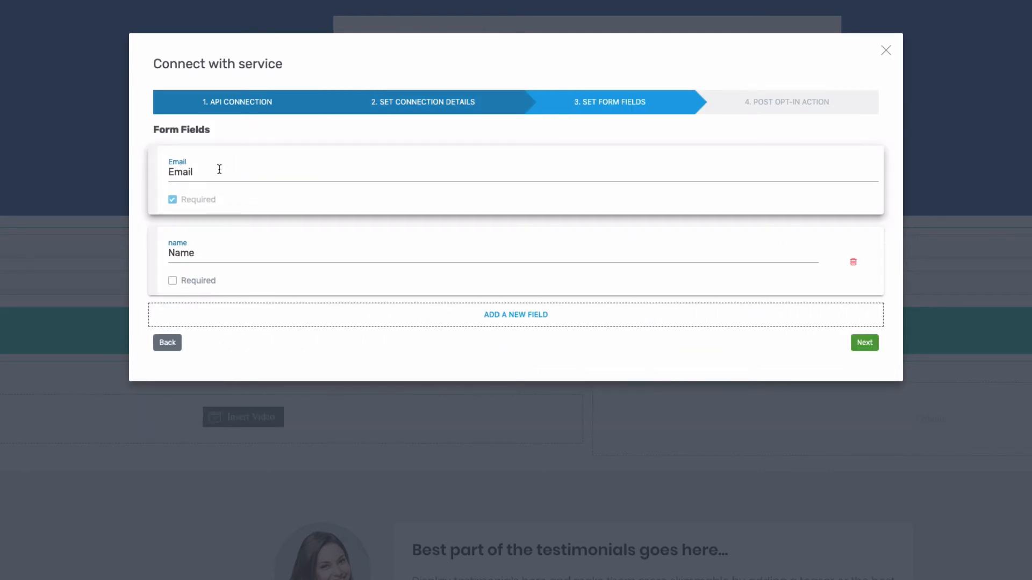
# Show a success notification after signup telling subscribers to check their email, and save
pyautogui.click(866, 343)
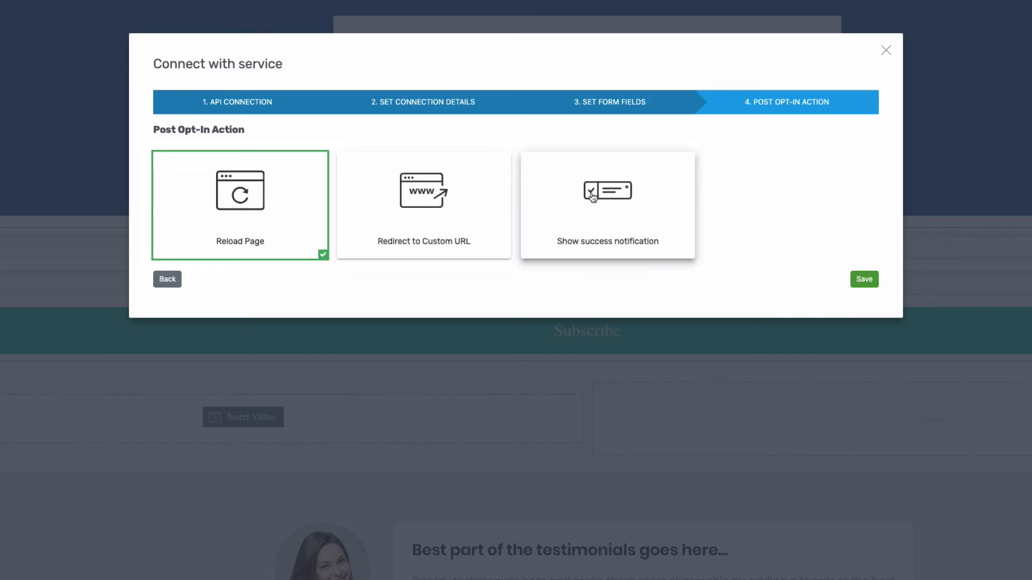
pyautogui.click(621, 205)
pyautogui.click(202, 297)
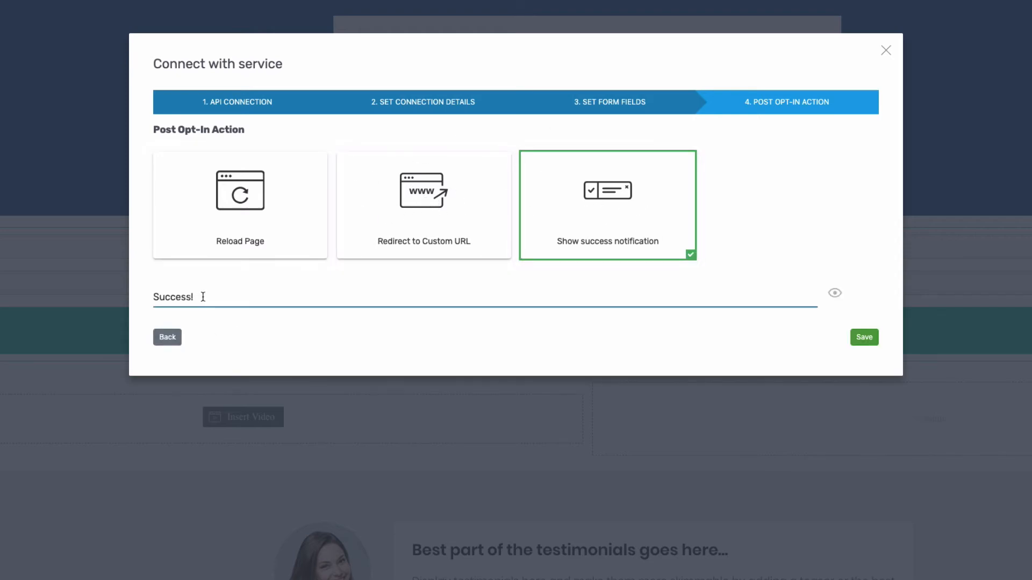
pyautogui.doubleClick(190, 300)
pyautogui.click(216, 298)
pyautogui.write('Check your email for details.')
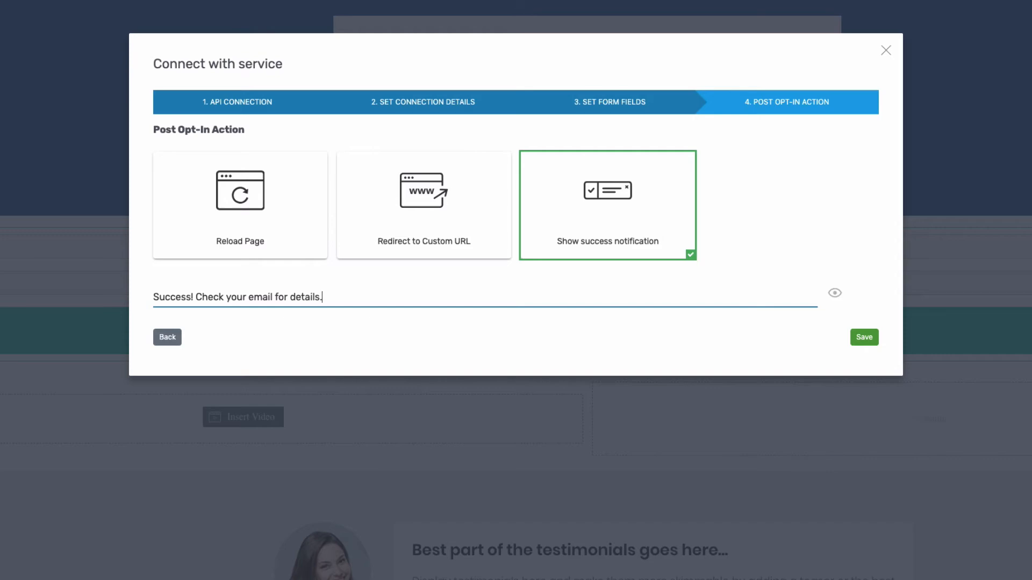
pyautogui.click(864, 337)
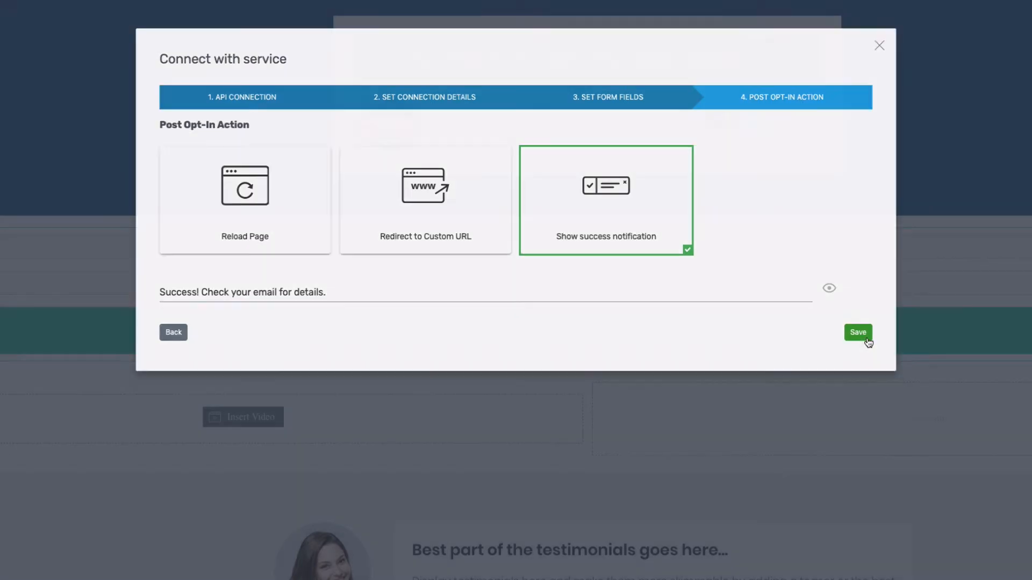
# Look over the updated page, then go back to WordPress Reading Settings
pyautogui.scroll(-3, 697, 276)
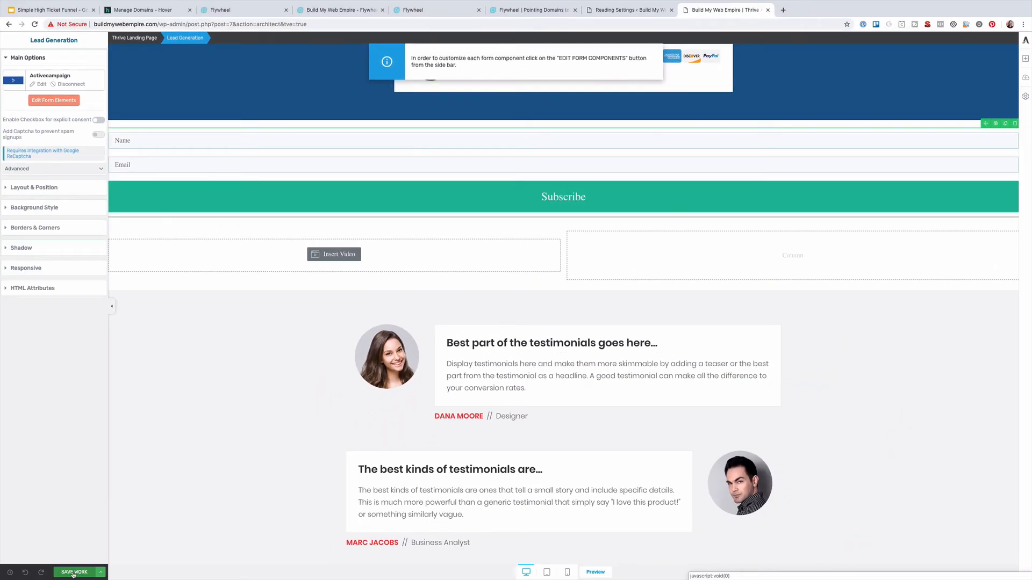
pyautogui.scroll(-1, 170, 535)
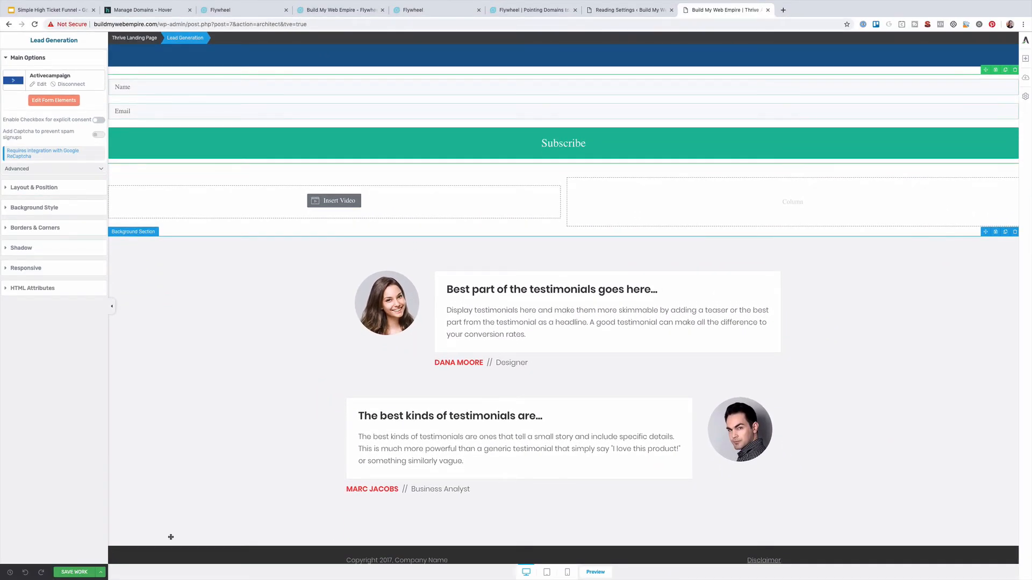
pyautogui.scroll(3, 171, 537)
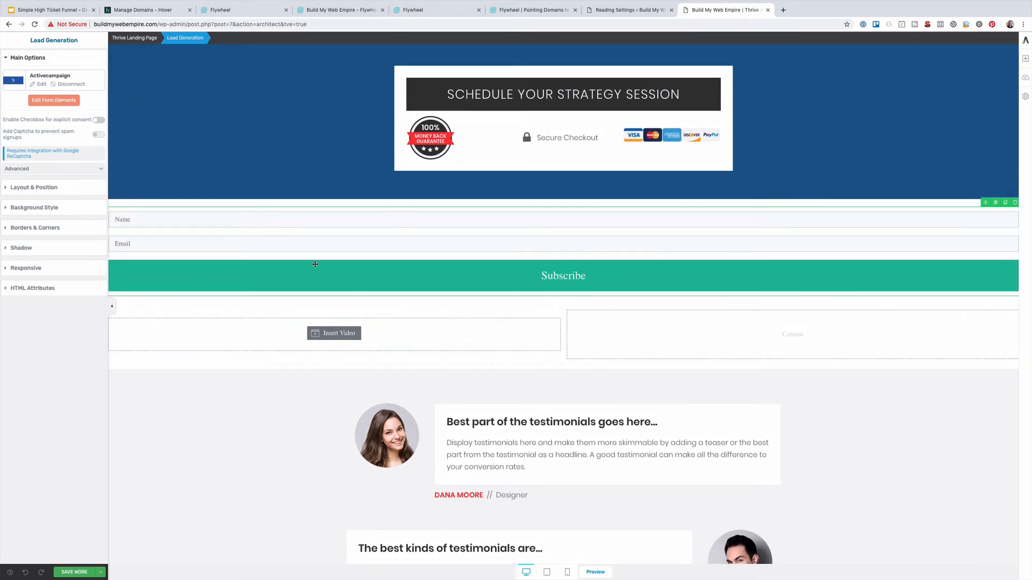
pyautogui.click(600, 12)
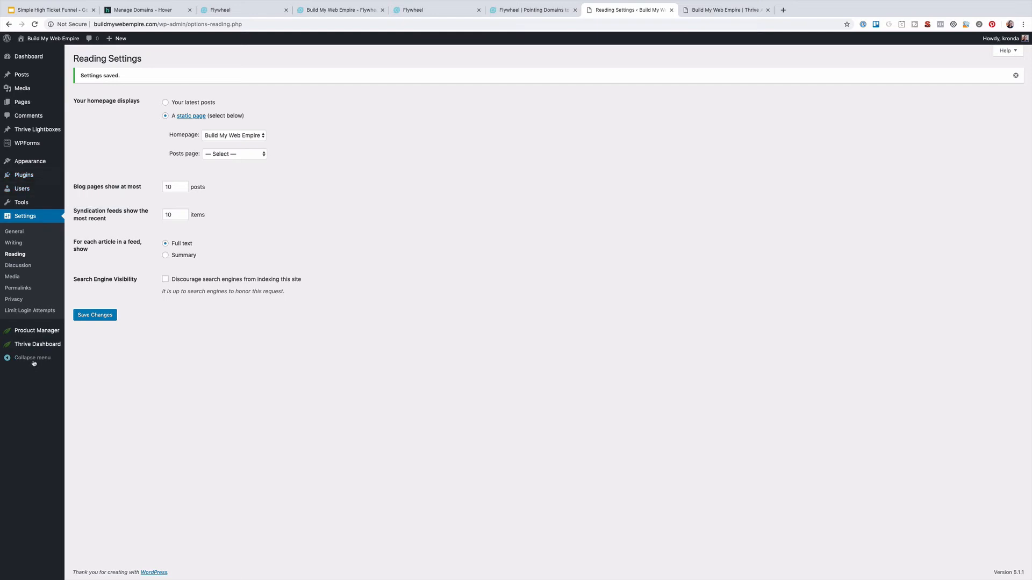
# Browse the Thrive Leads dashboard and its new ThriveBox screen, then return to Thrive Architect
pyautogui.moveTo(30, 346)
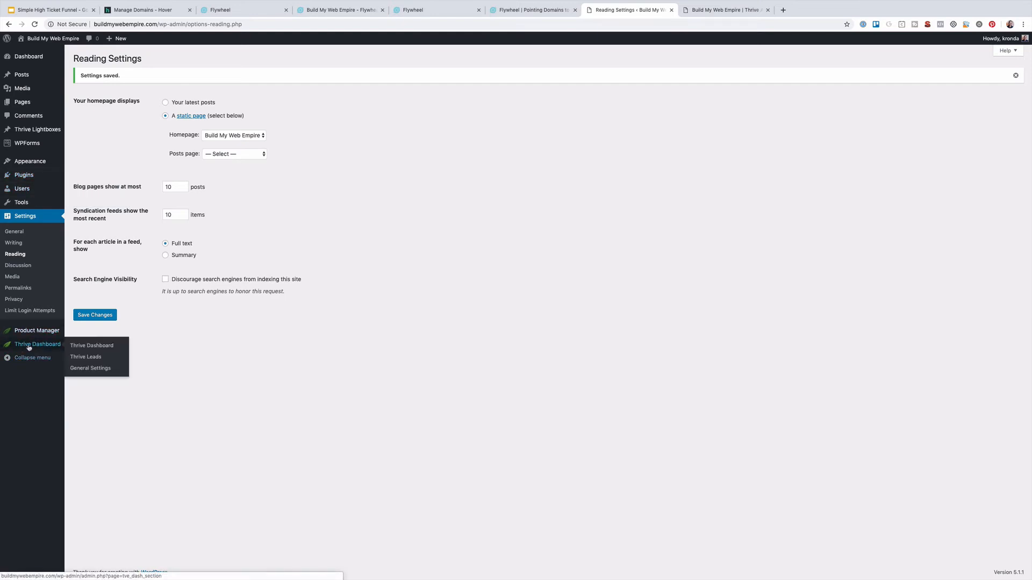
pyautogui.click(85, 357)
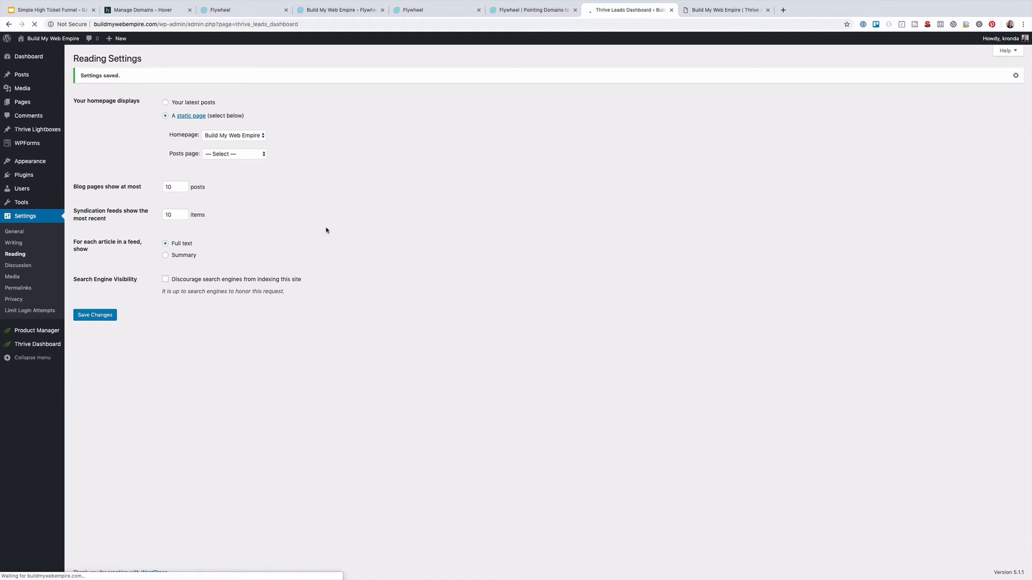
pyautogui.scroll(-5, 302, 250)
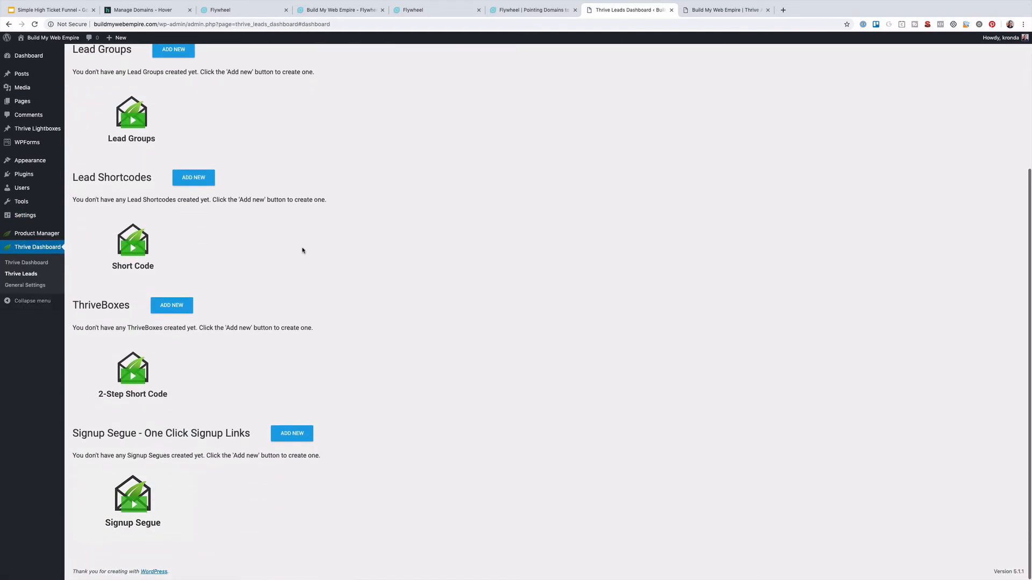
pyautogui.scroll(2, 302, 251)
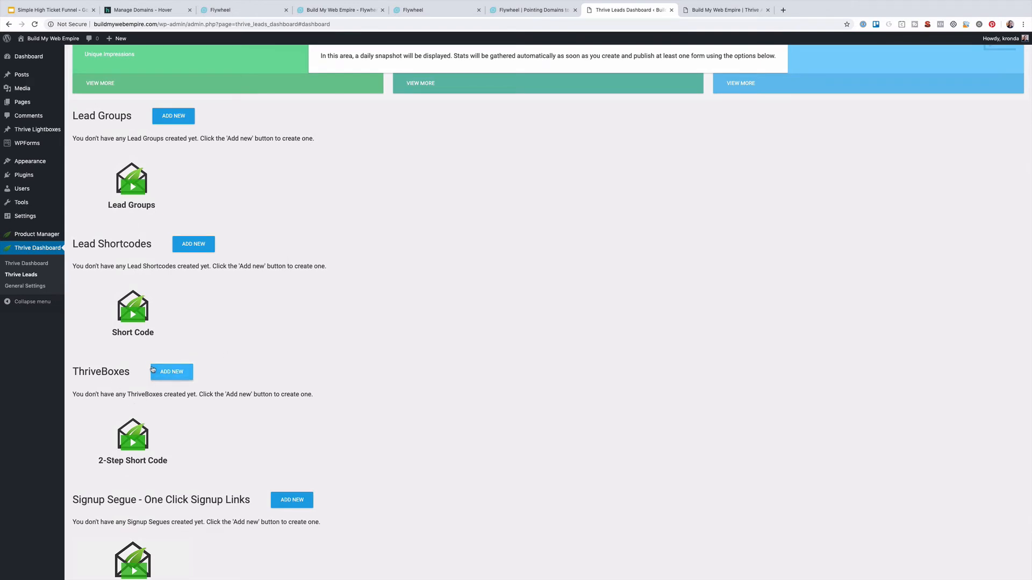
pyautogui.click(170, 373)
pyautogui.scroll(-1, 200, 357)
pyautogui.scroll(1, 199, 357)
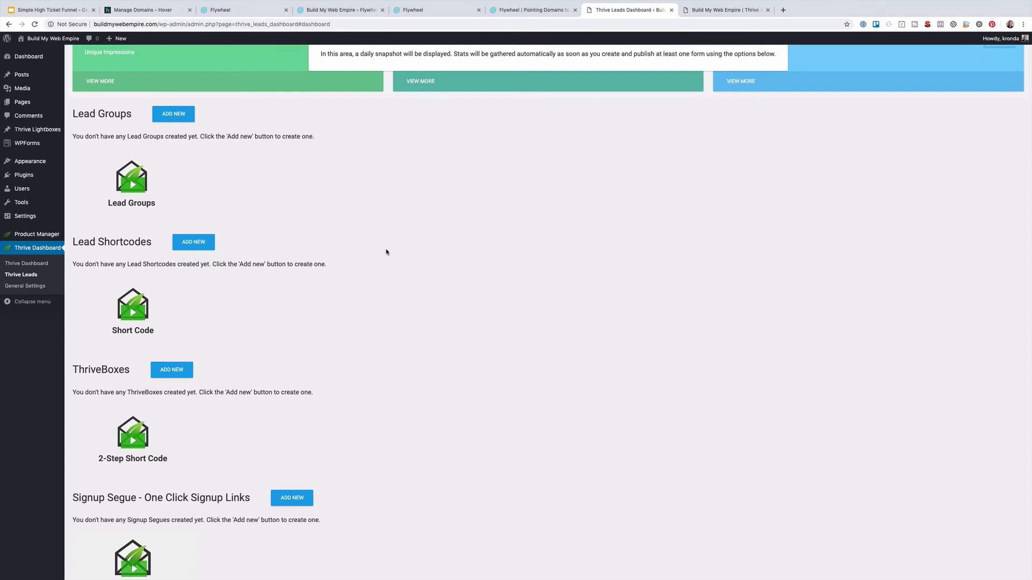
pyautogui.scroll(-1, 260, 297)
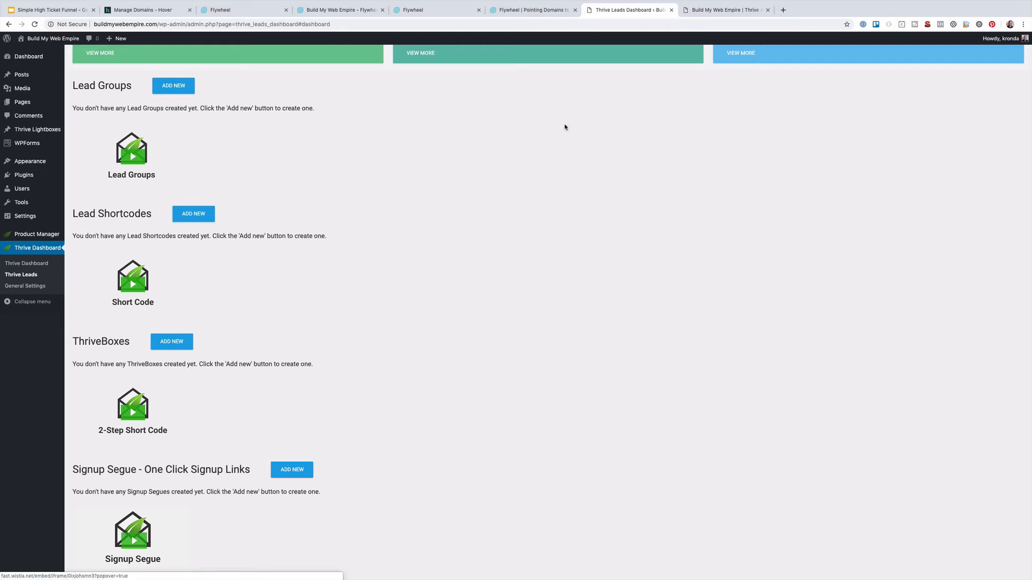
pyautogui.click(721, 10)
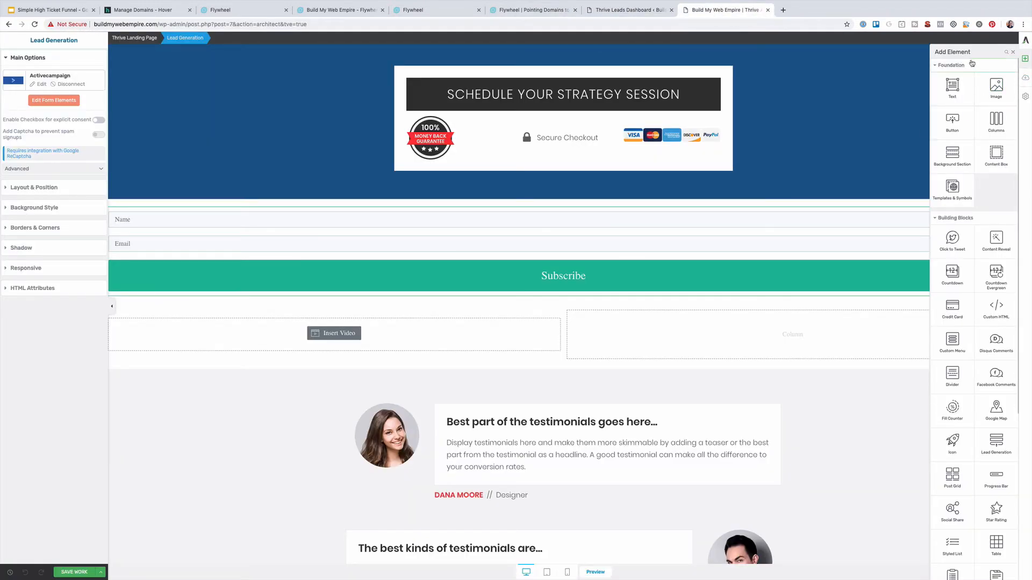
# Insert a Thrive Leads Shortcode element above the Name field and view its shortcode dropdown
pyautogui.click(1006, 51)
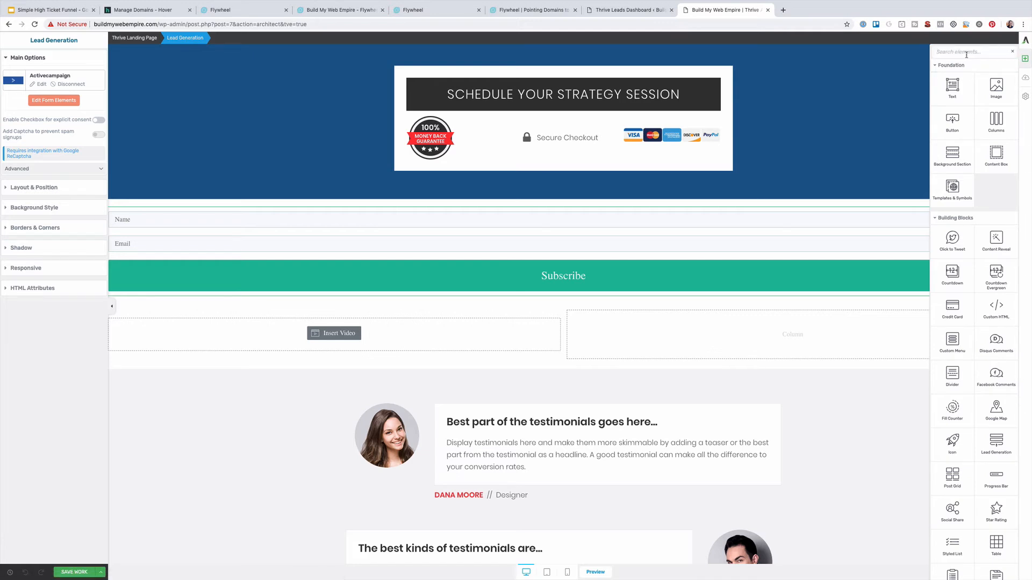
pyautogui.write('lead')
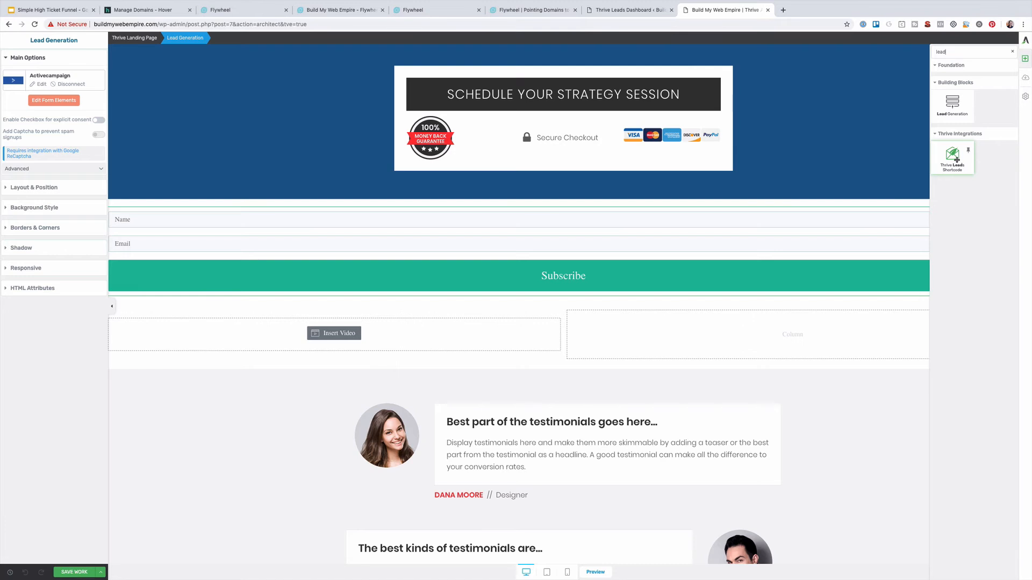
pyautogui.moveTo(954, 155); pyautogui.dragTo(545, 218)
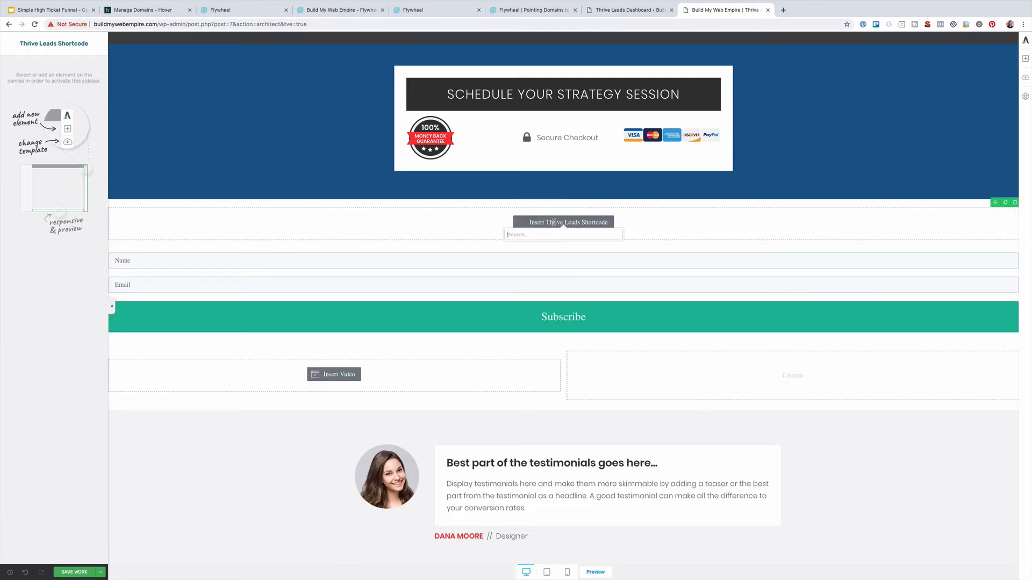
pyautogui.click(533, 223)
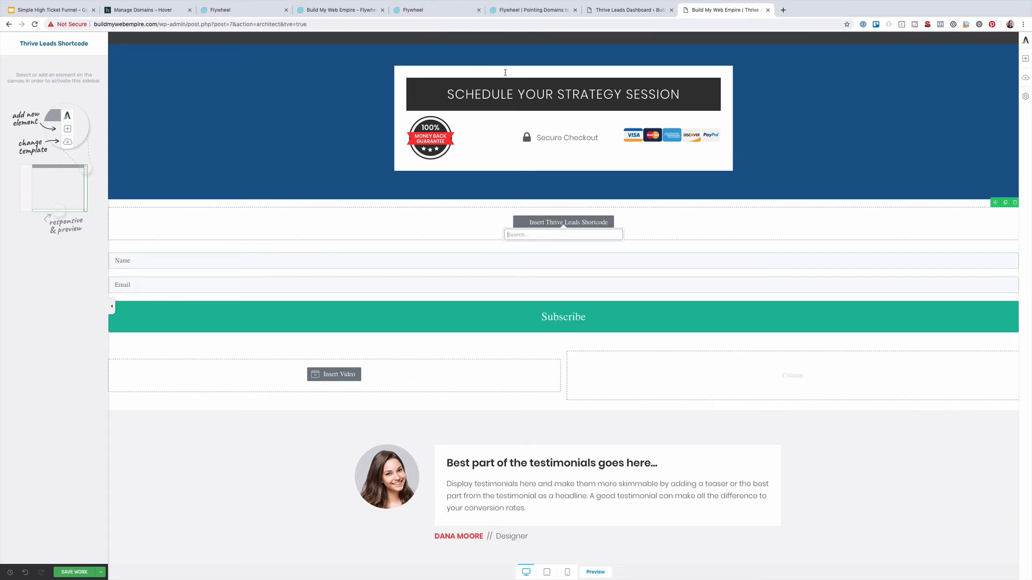
pyautogui.click(626, 10)
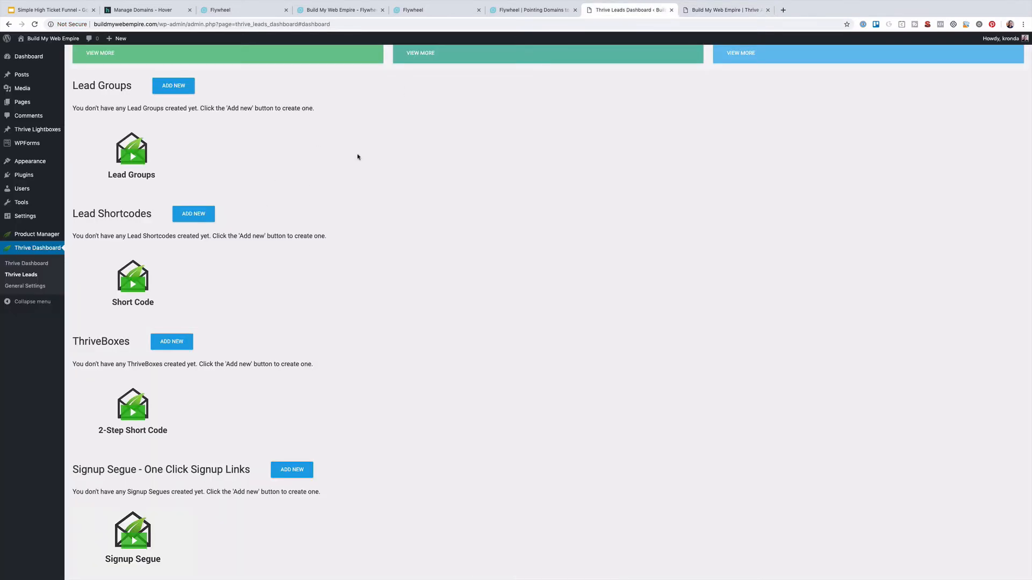
# Cycle through the open tabs and close the Flywheel Pointing Domains help article
pyautogui.click(723, 10)
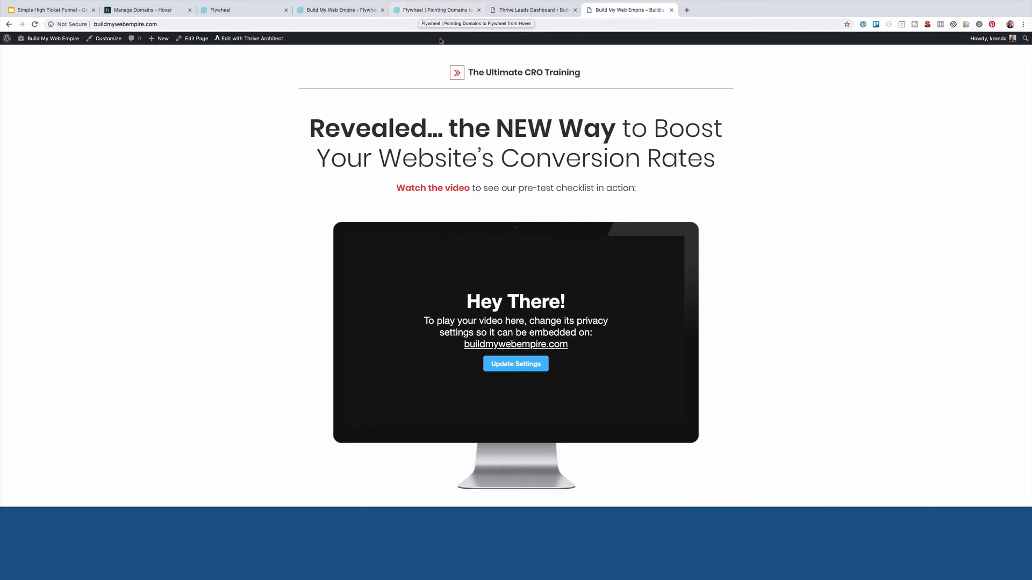
pyautogui.click(423, 15)
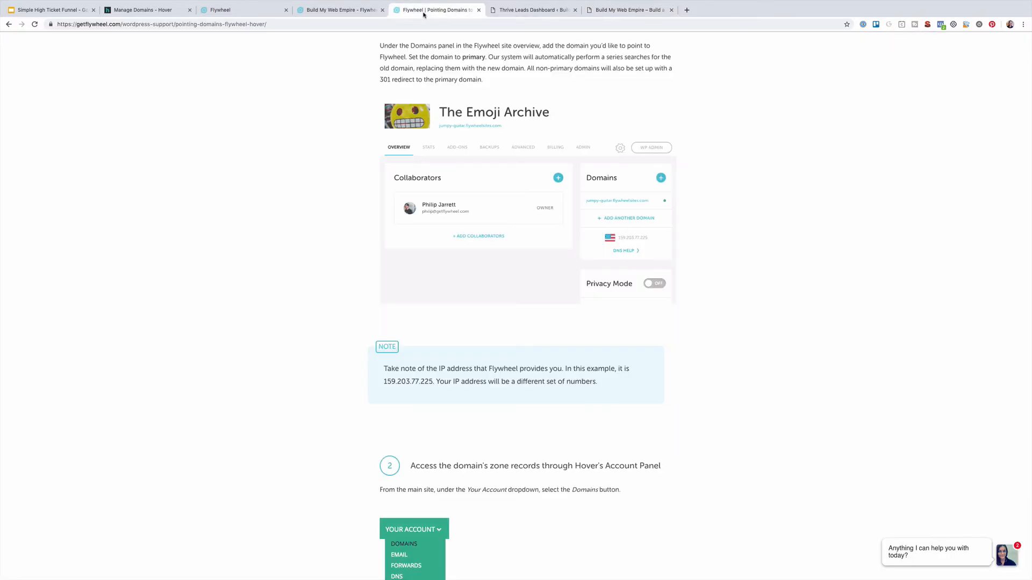
pyautogui.click(628, 10)
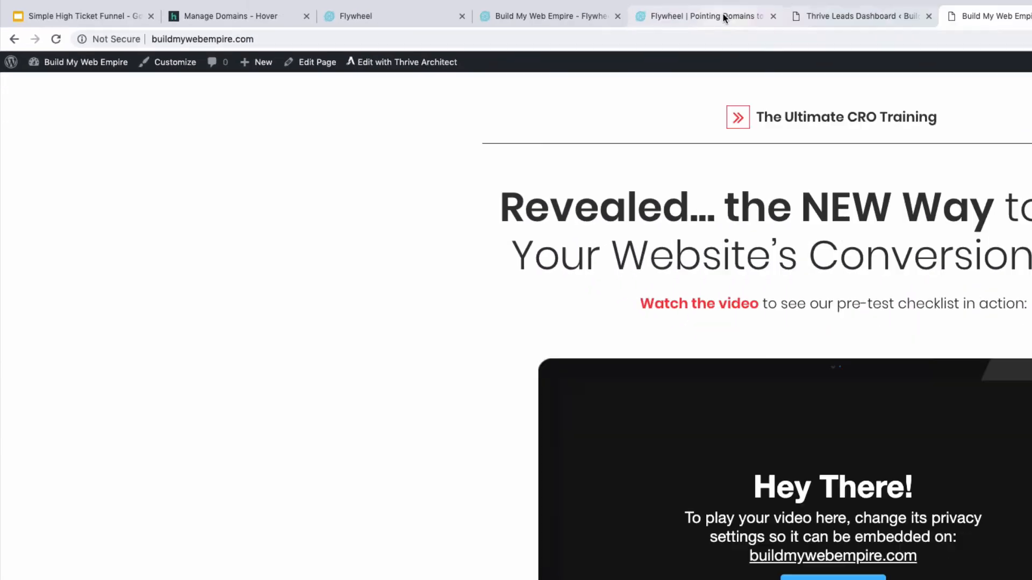
pyautogui.click(723, 16)
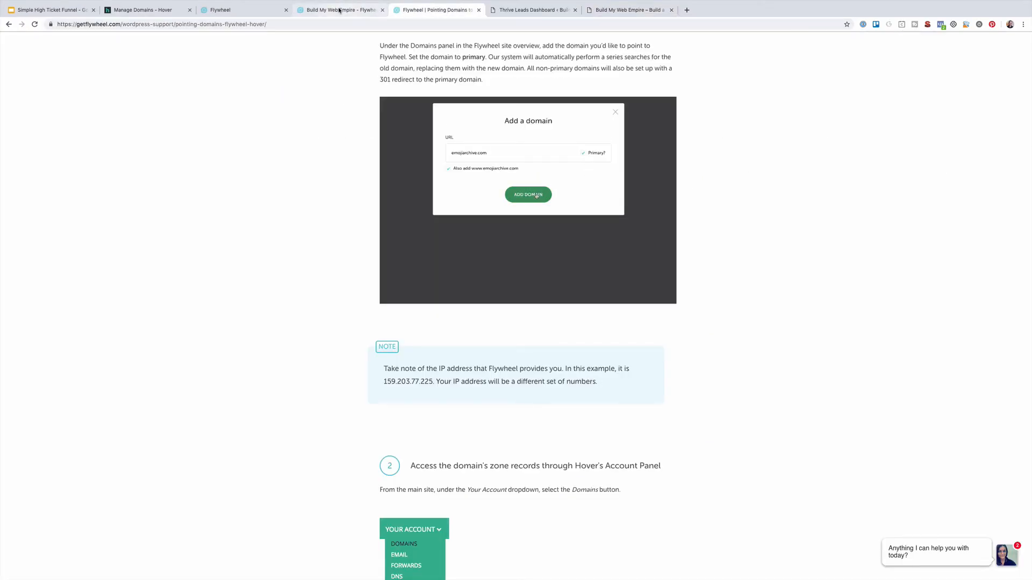
pyautogui.click(478, 11)
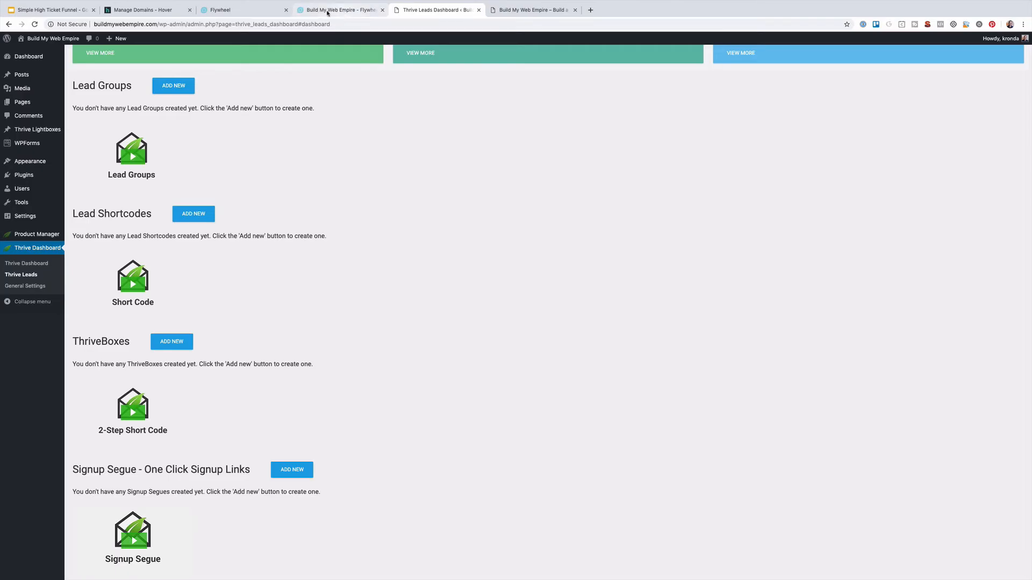
pyautogui.click(236, 9)
# Enable free Simple SSL for buildmywebempire.com, entering Portland as the certificate city
pyautogui.press('super+w')
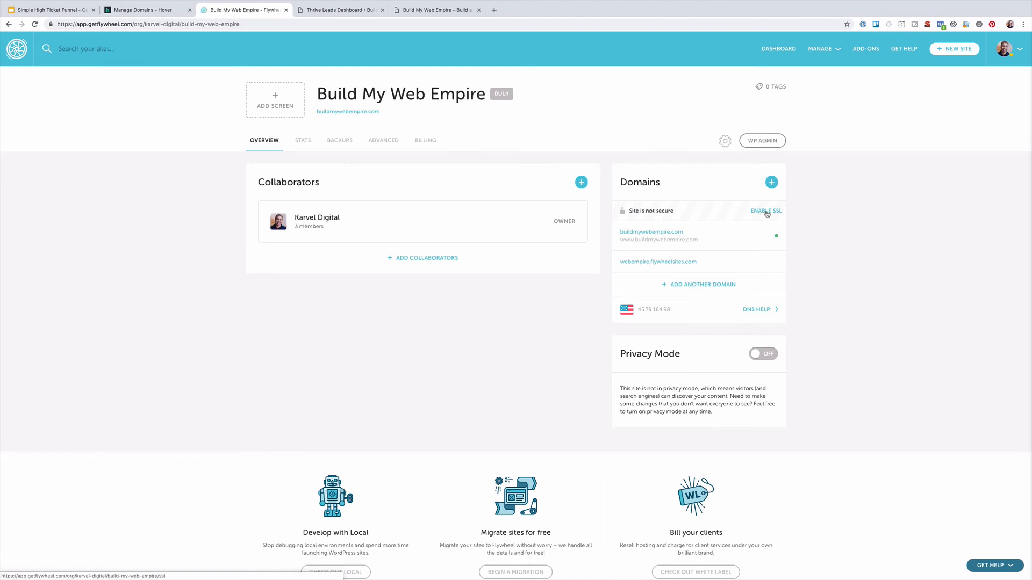
pyautogui.click(766, 212)
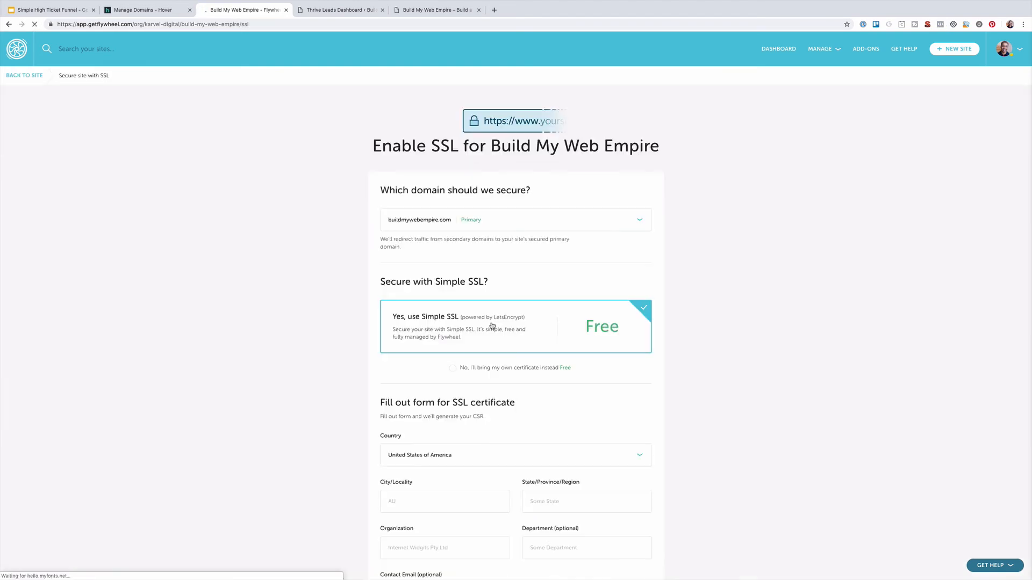
pyautogui.scroll(-4, 566, 335)
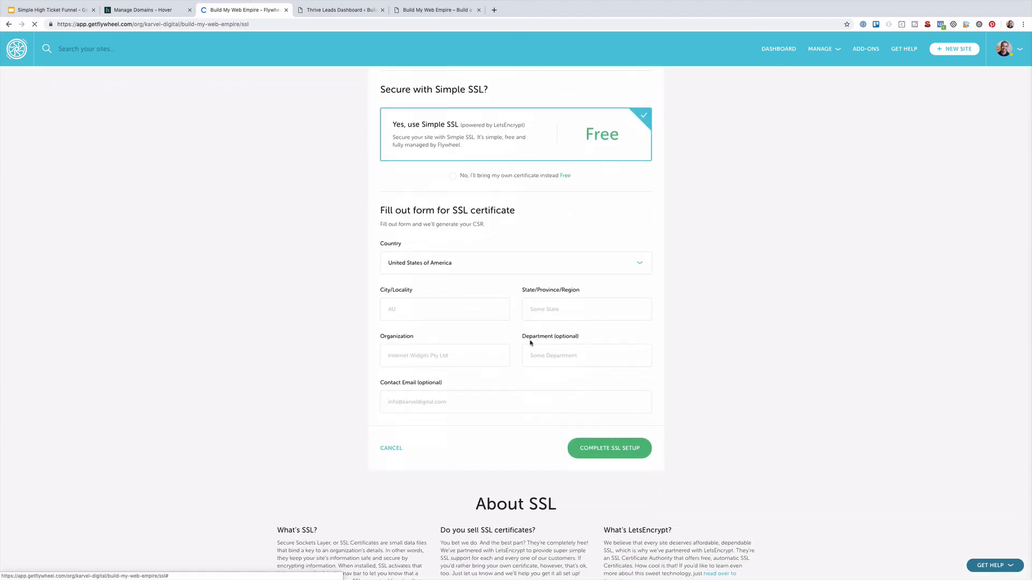
pyautogui.click(404, 307)
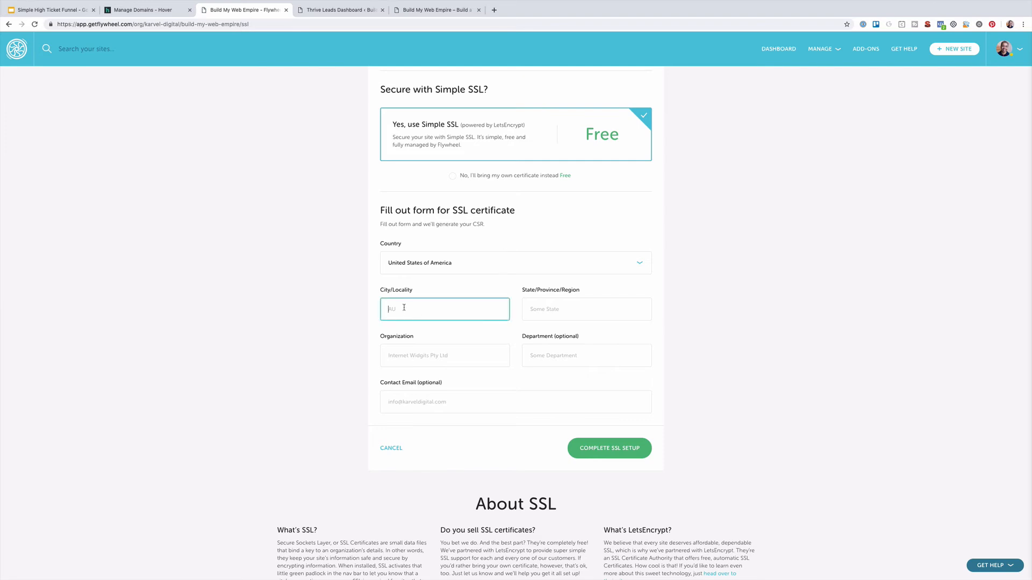
pyautogui.write('Portland')
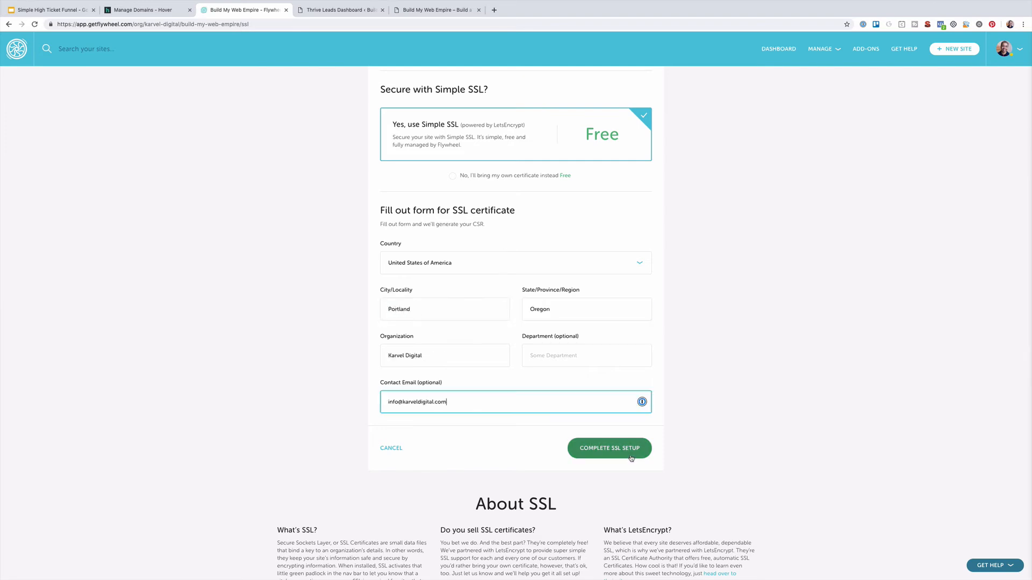
pyautogui.click(629, 454)
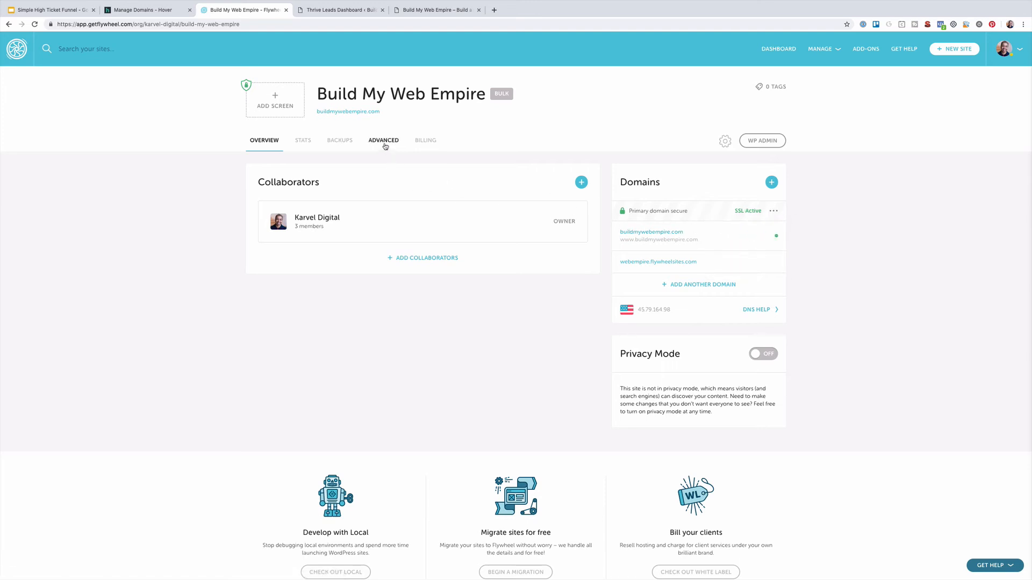
# Turn Force HTTPS on in Flywheel's Advanced options and reload the site to confirm HTTPS
pyautogui.click(384, 141)
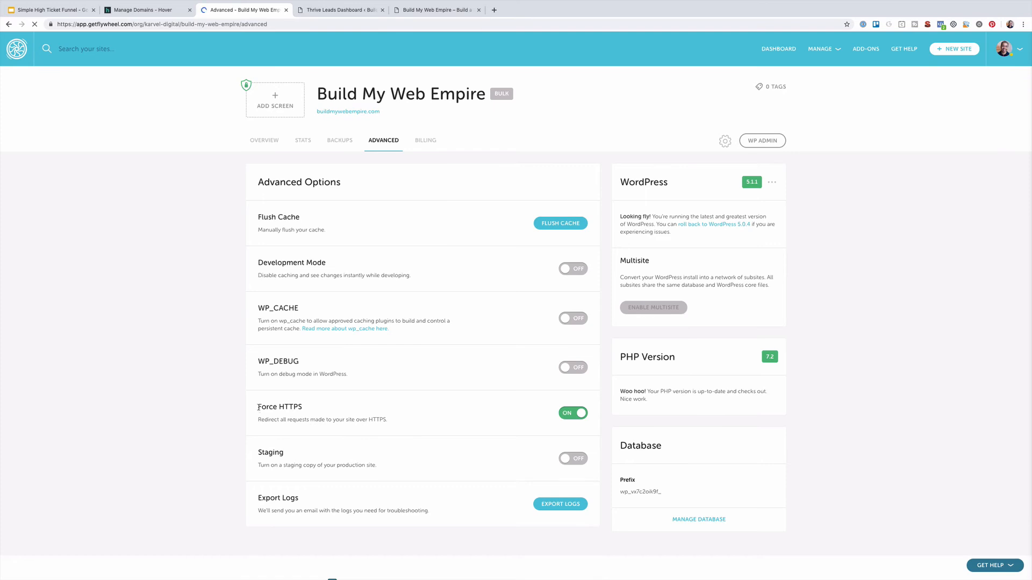
pyautogui.moveTo(258, 408); pyautogui.dragTo(326, 402)
pyautogui.click(304, 412)
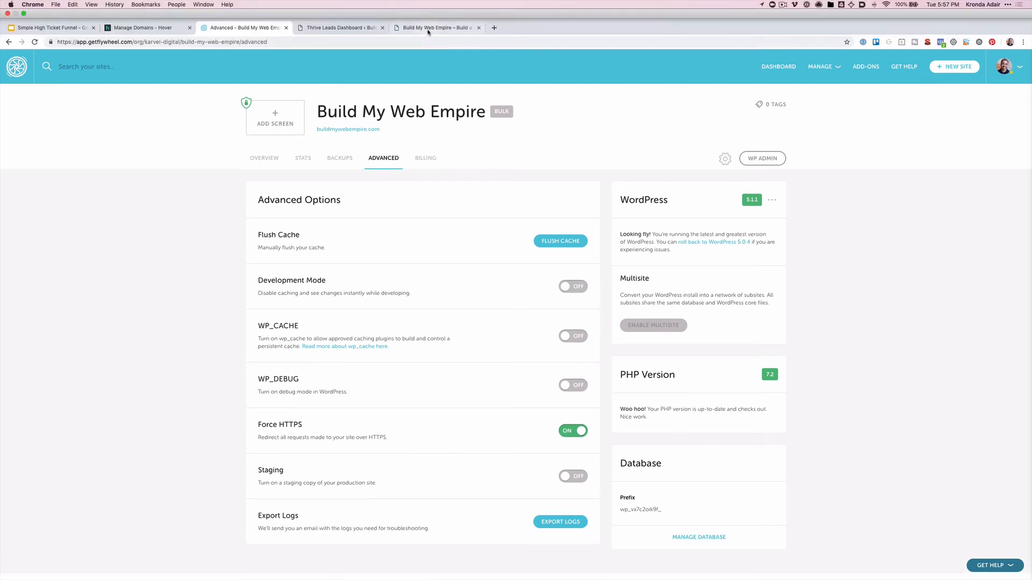
pyautogui.click(428, 12)
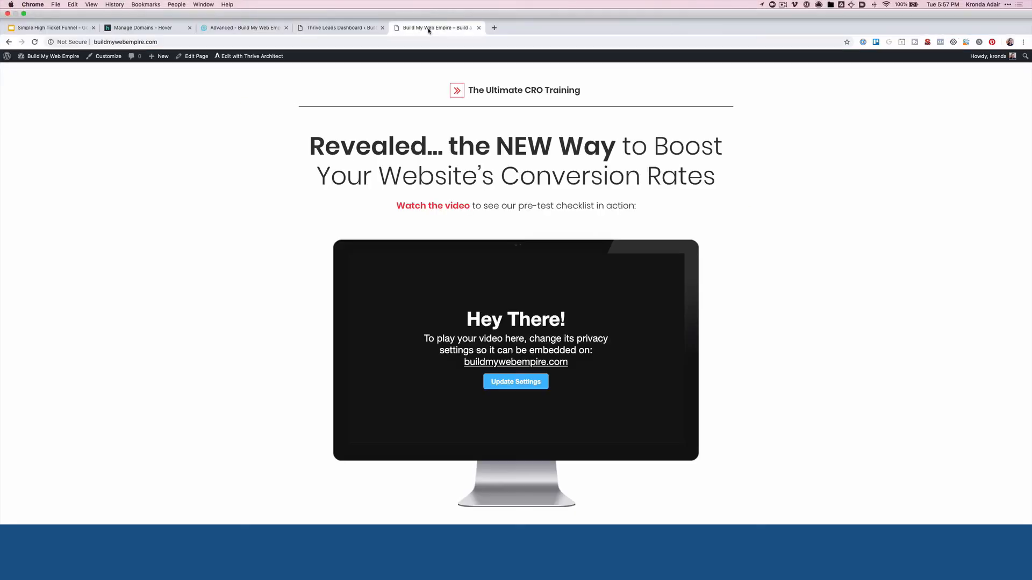
pyautogui.click(35, 42)
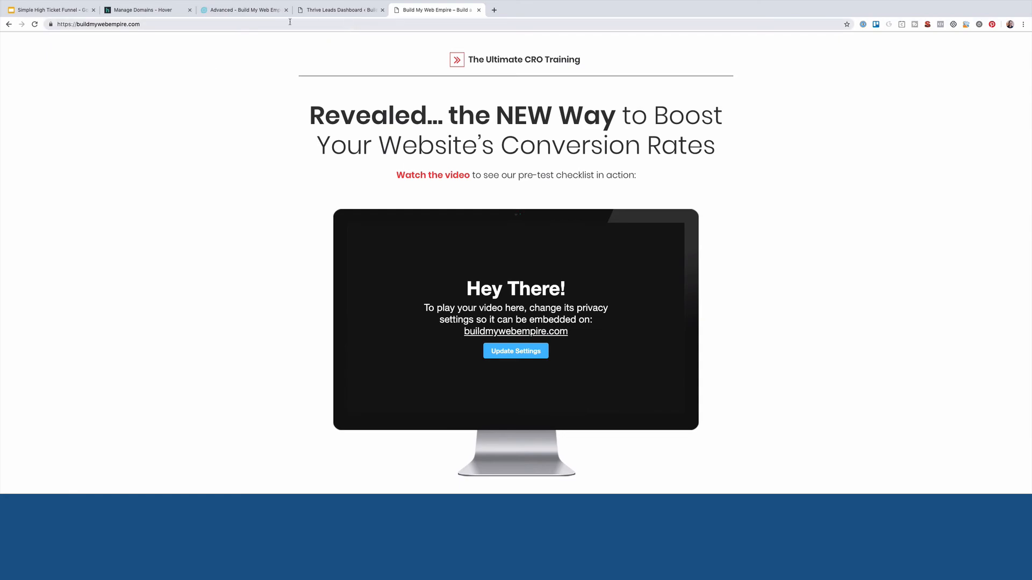
pyautogui.click(328, 12)
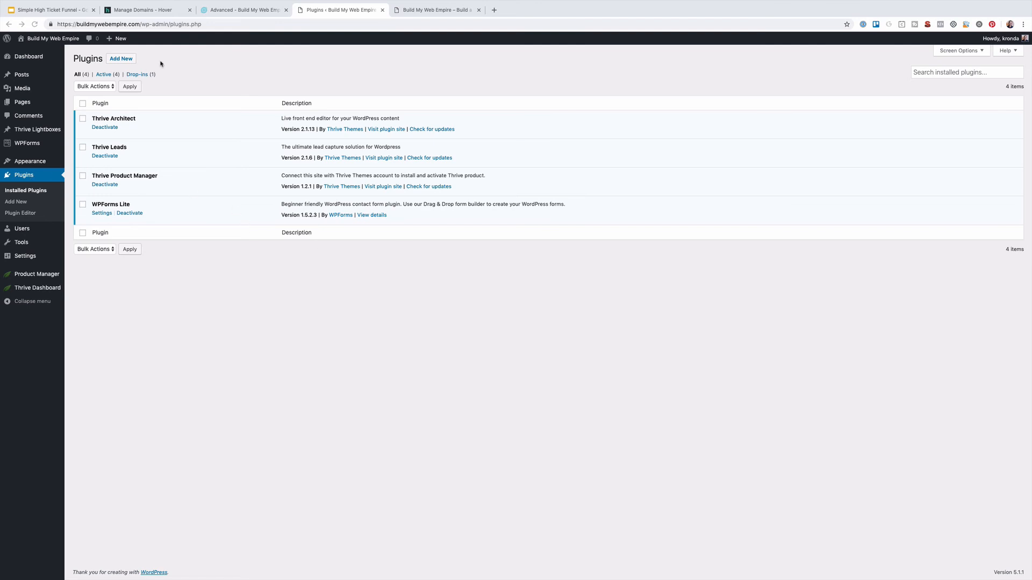
# Search the plugin directory for 'classic editor', then install and activate Classic Editor
pyautogui.click(121, 58)
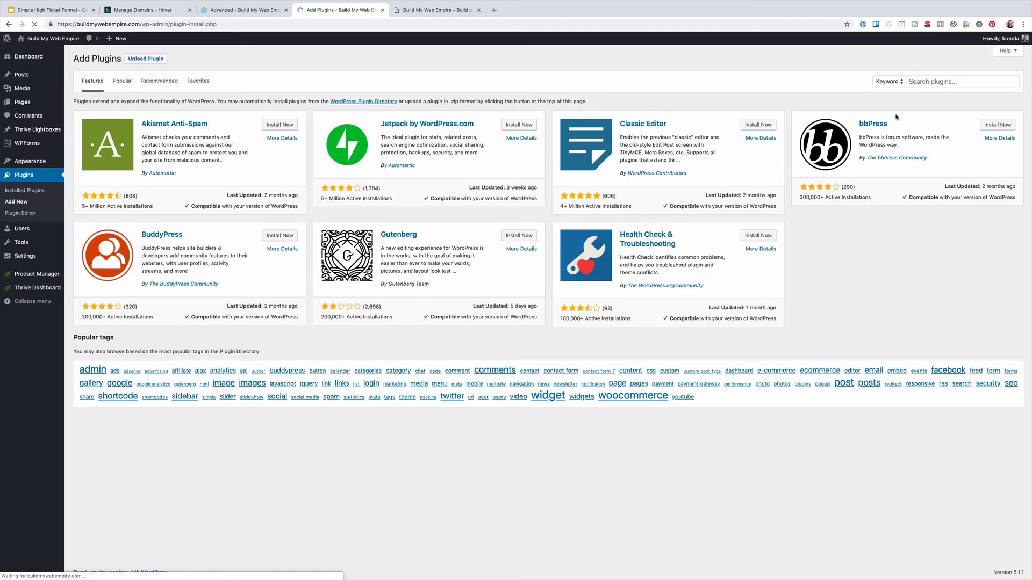
pyautogui.click(923, 83)
pyautogui.write('active')
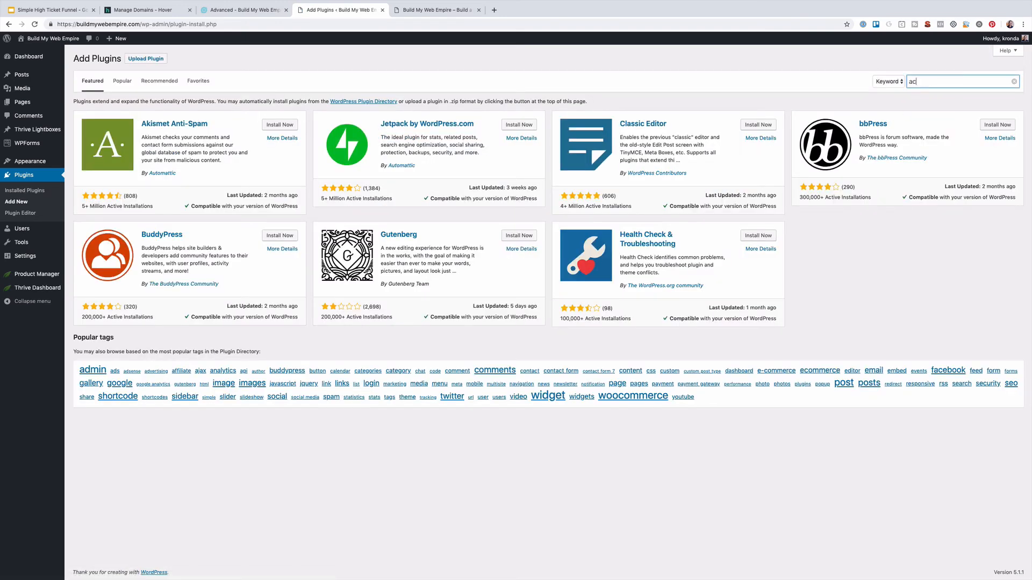
pyautogui.press('BackSpace')
pyautogui.press('BackSpace')
pyautogui.press('BackSpace')
pyautogui.press('BackSpace')
pyautogui.press('BackSpace')
pyautogui.press('BackSpace')
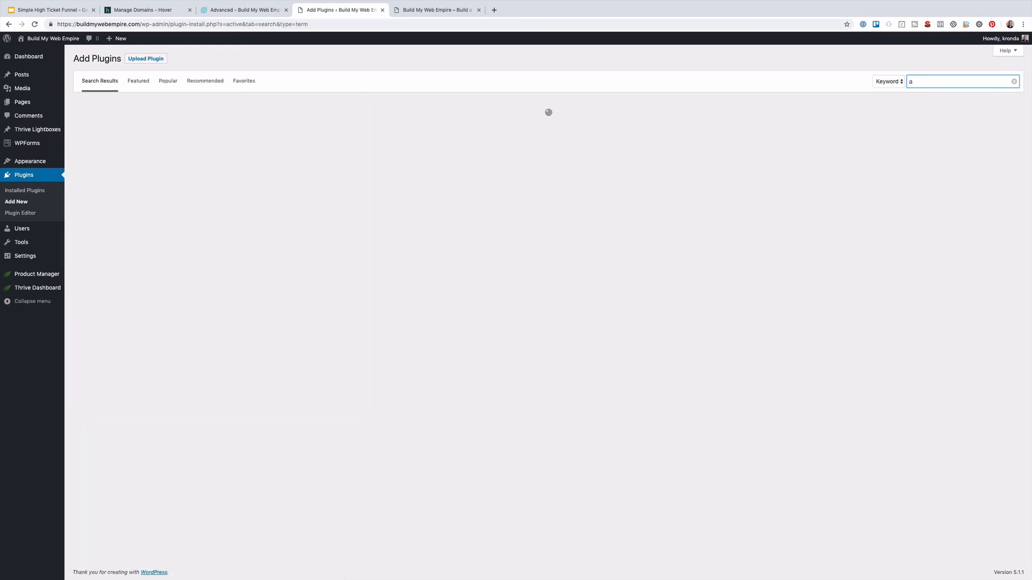
pyautogui.write('classic editor')
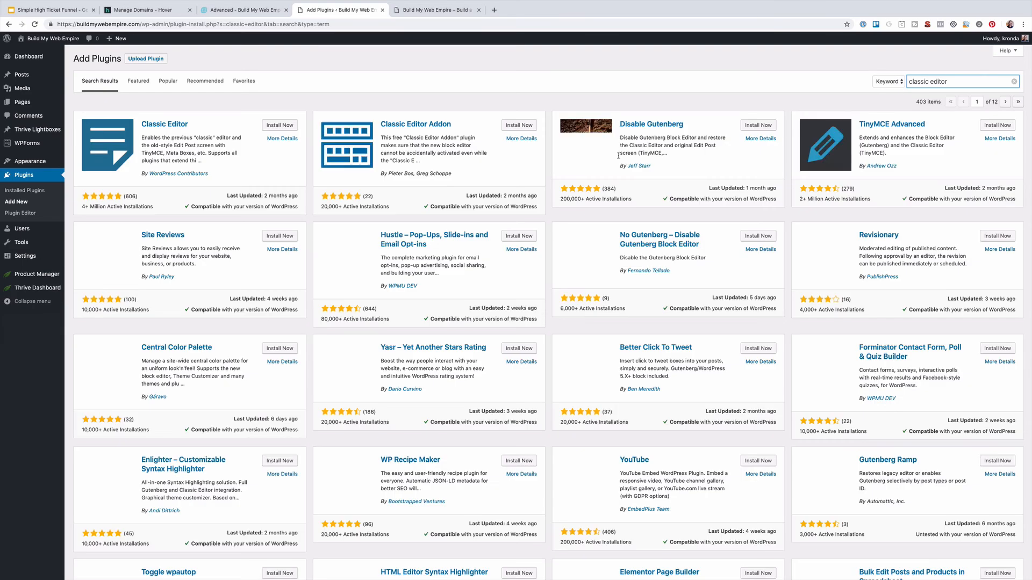
pyautogui.click(280, 127)
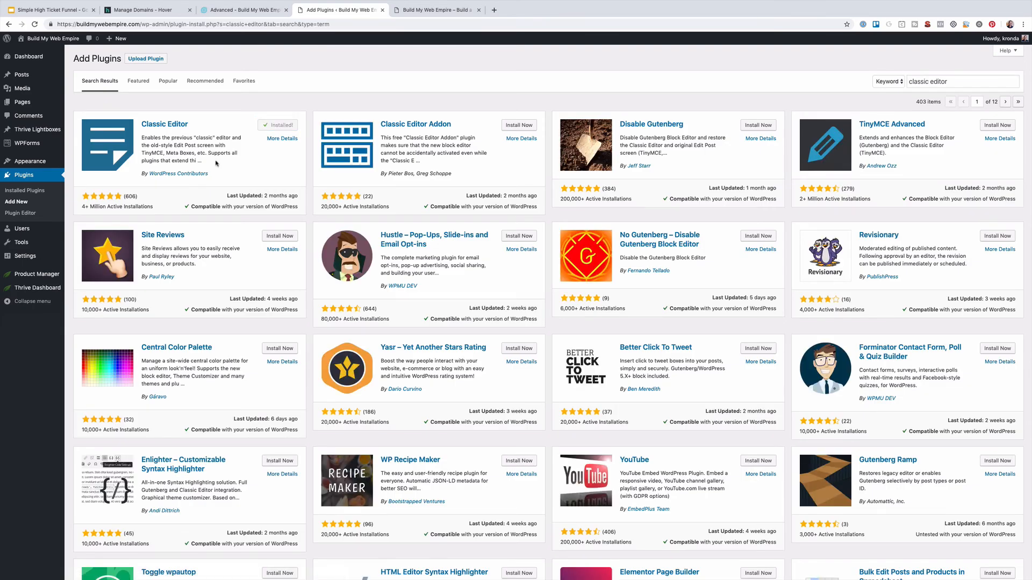
pyautogui.click(281, 127)
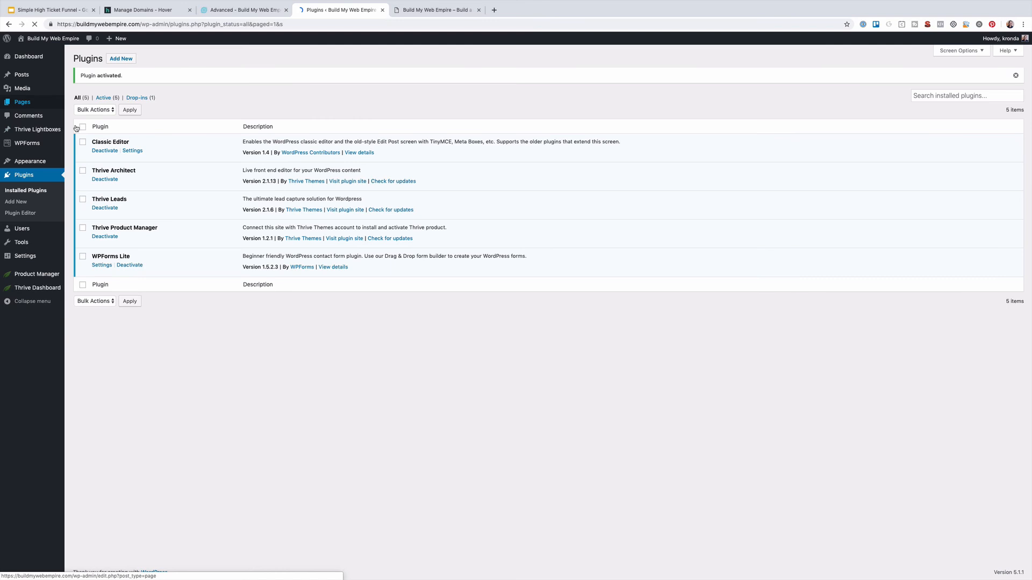
# Create a new page from Pages > Add New, showing an empty classic-editor page
pyautogui.moveTo(39, 104)
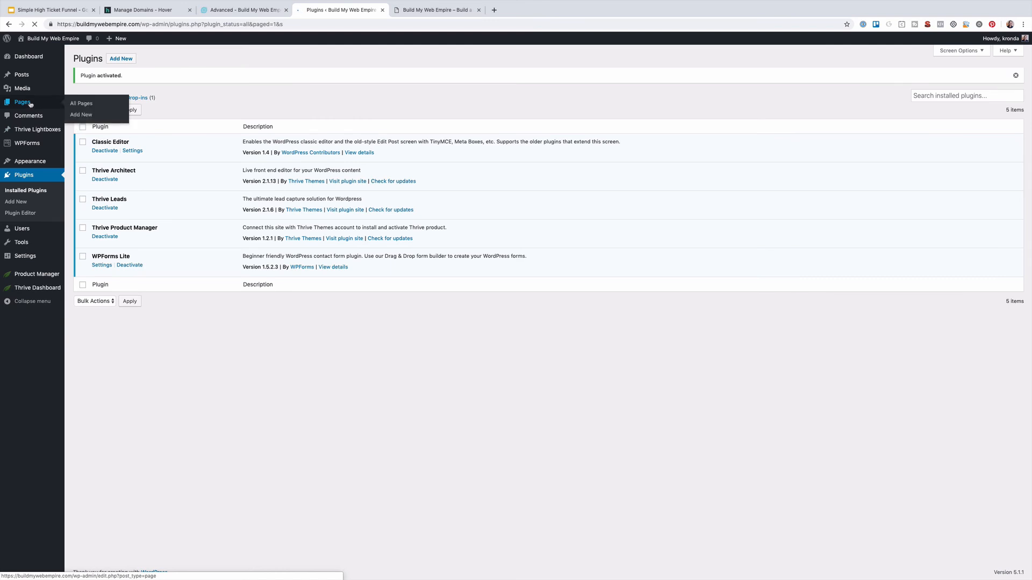
pyautogui.click(118, 58)
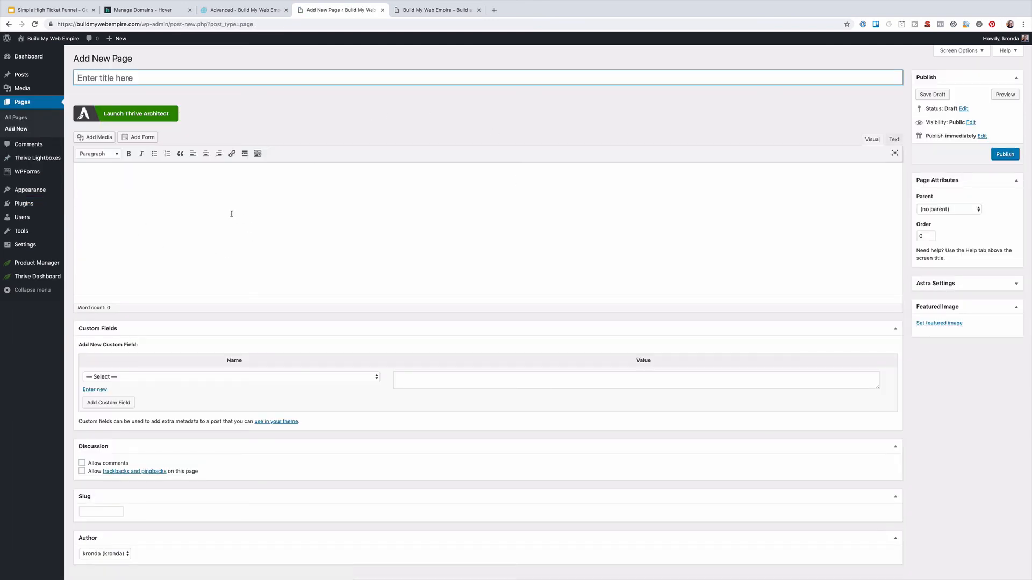
pyautogui.scroll(-2, 232, 214)
pyautogui.scroll(2, 231, 214)
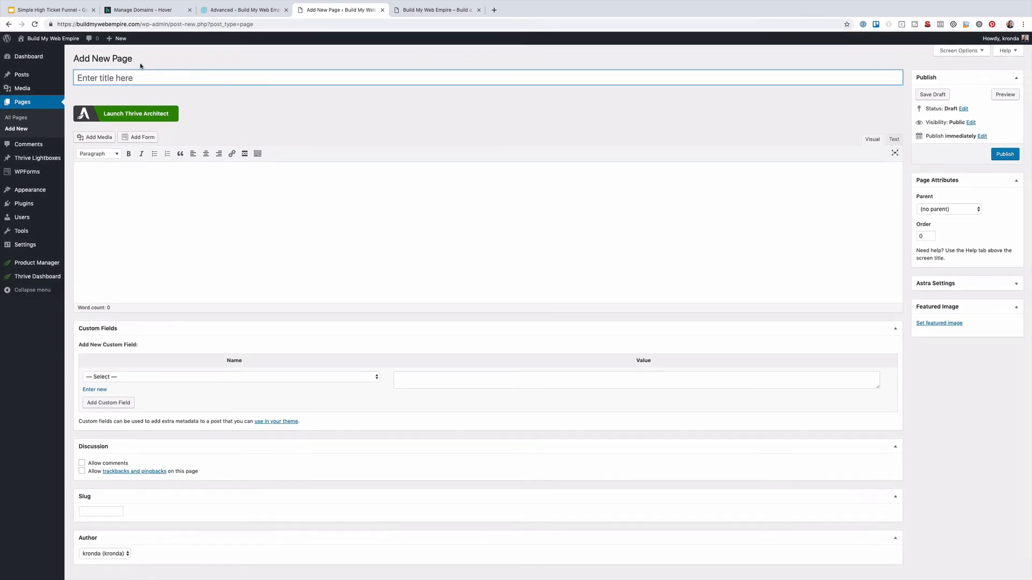